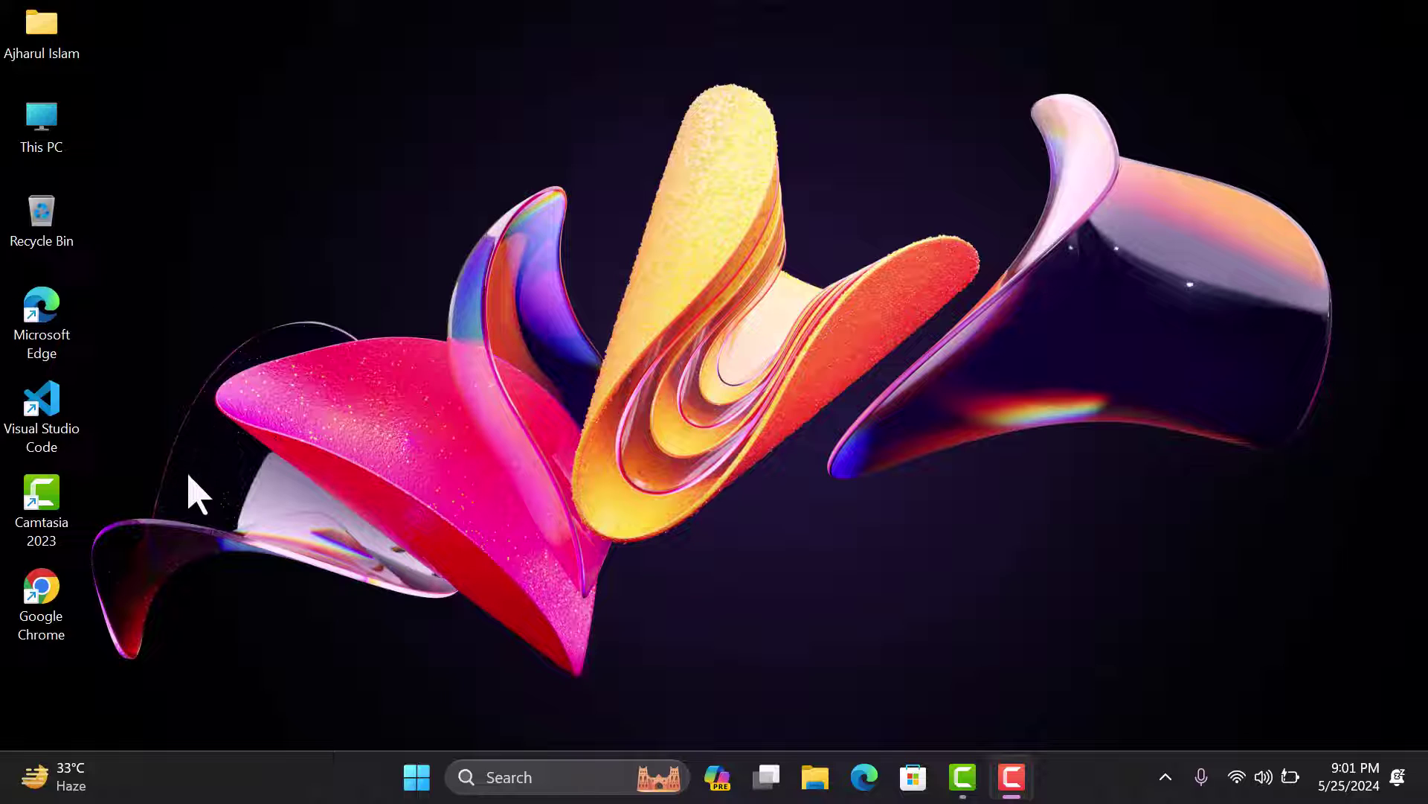
- Switch to Google Chrome, search for laravel and open the documentation on the official Laravel site
double_click(35, 603)
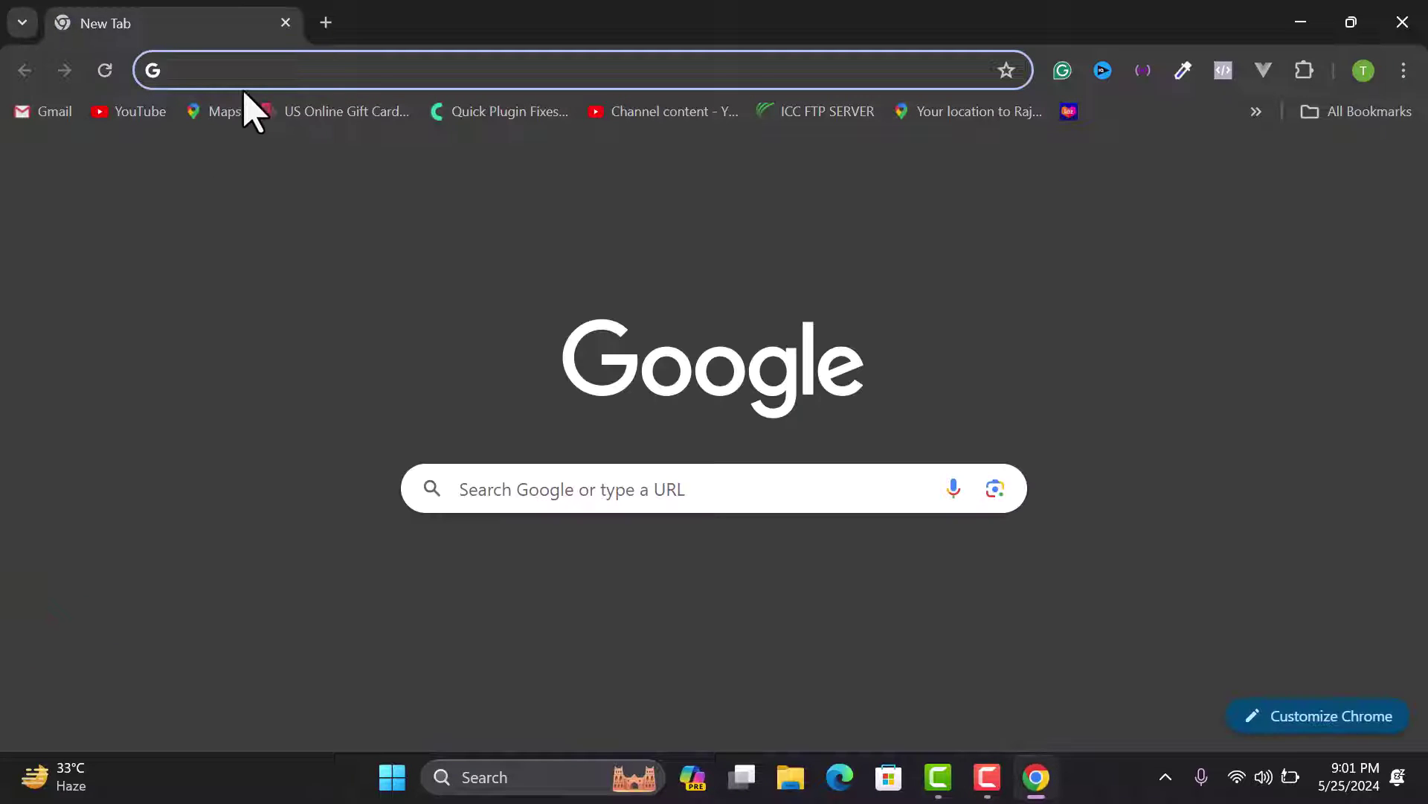
type("laravel")
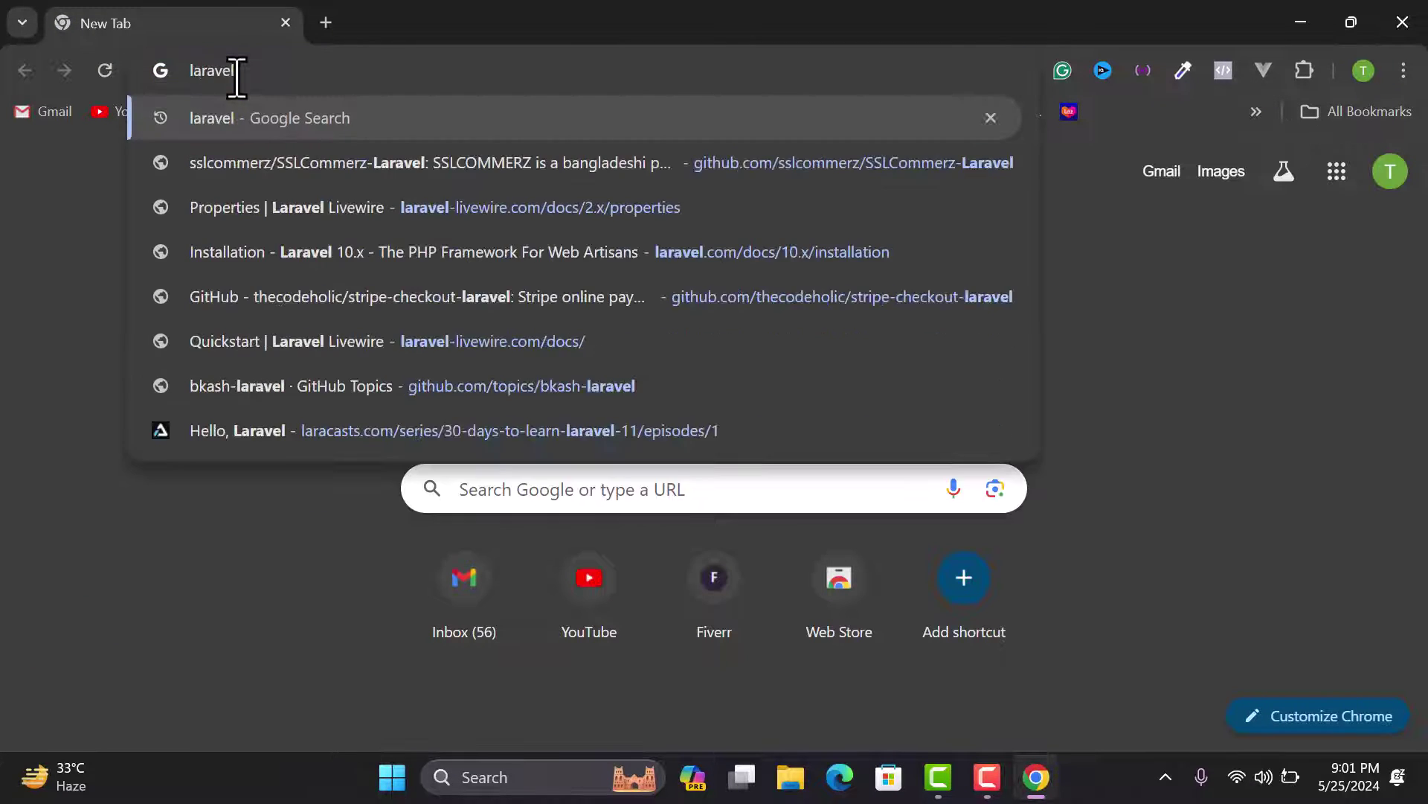
key("Return")
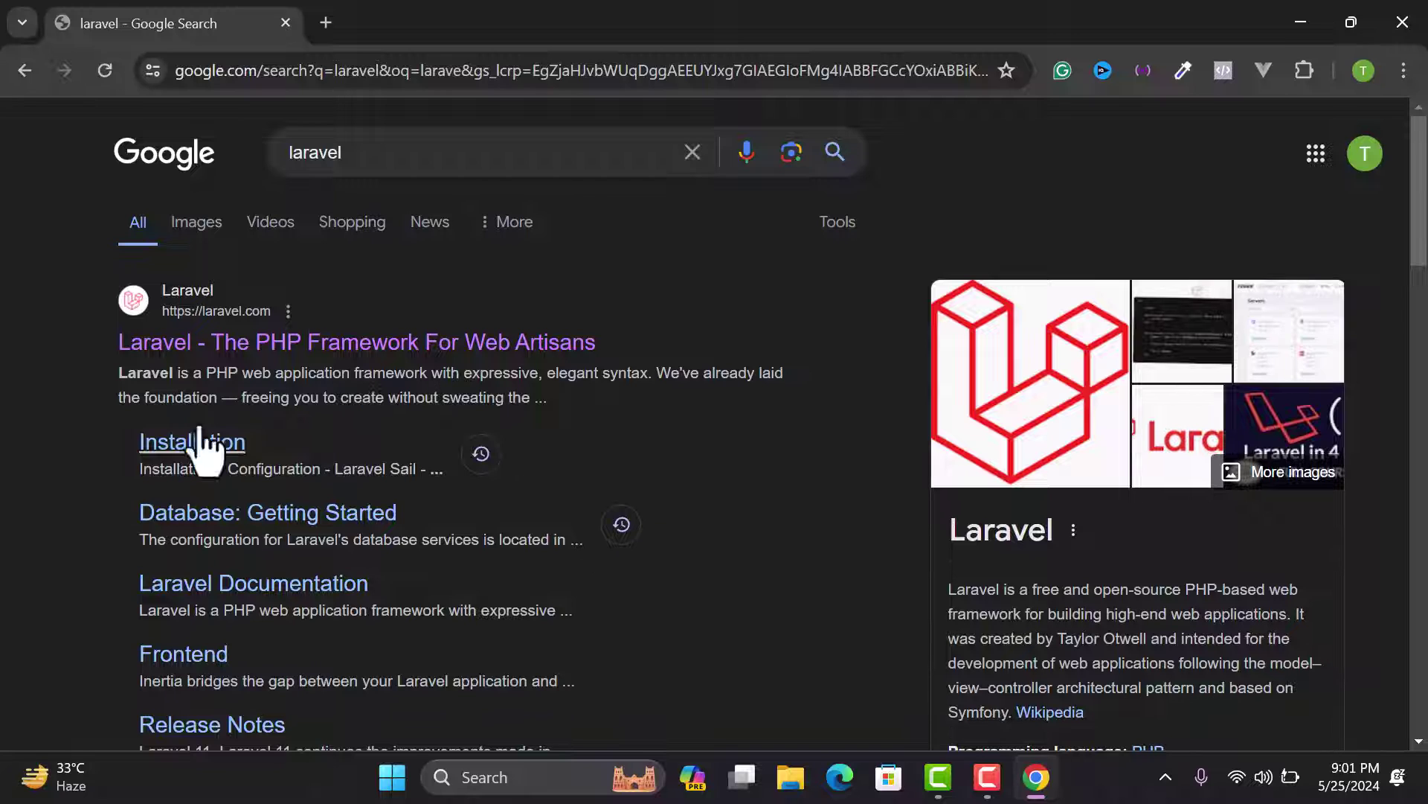
left_click(233, 344)
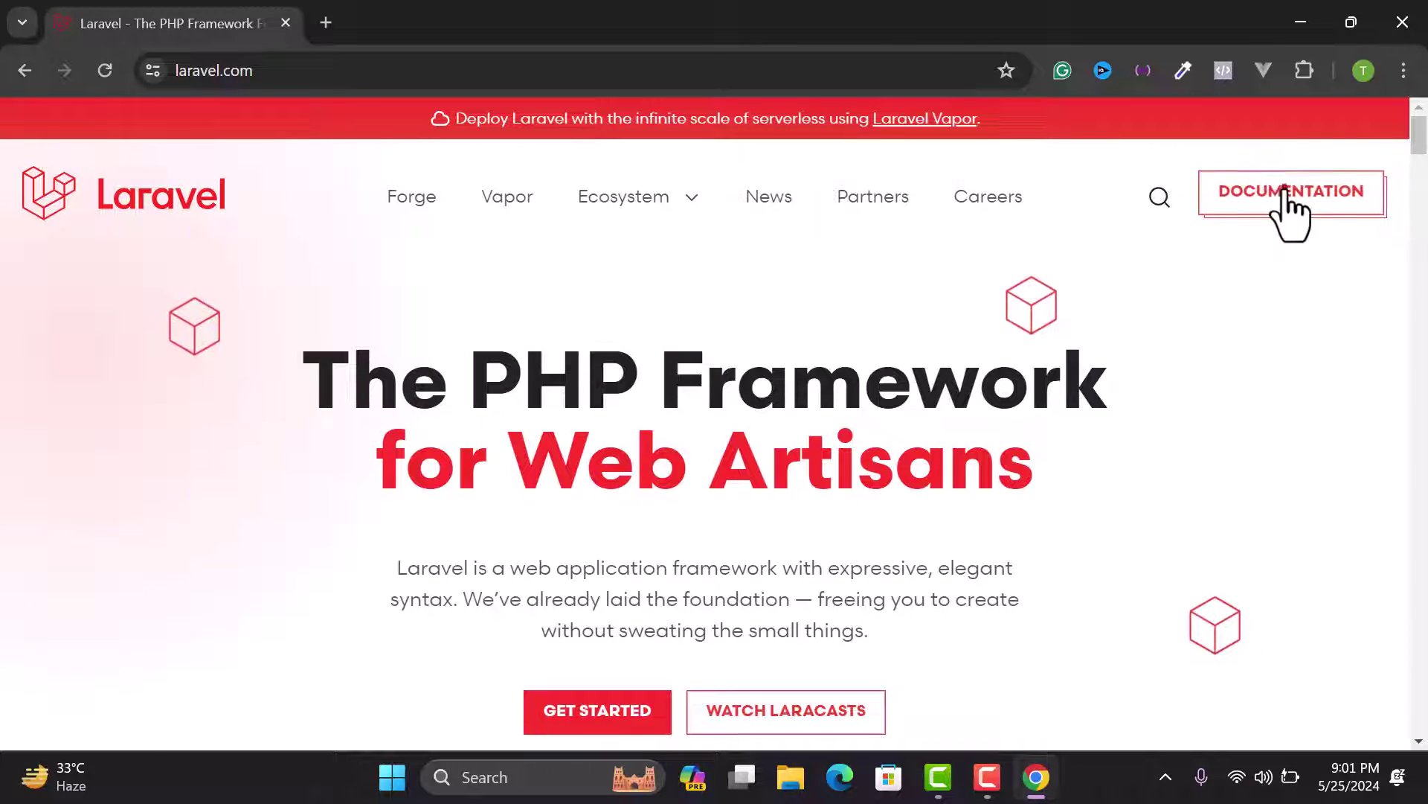
left_click(1279, 197)
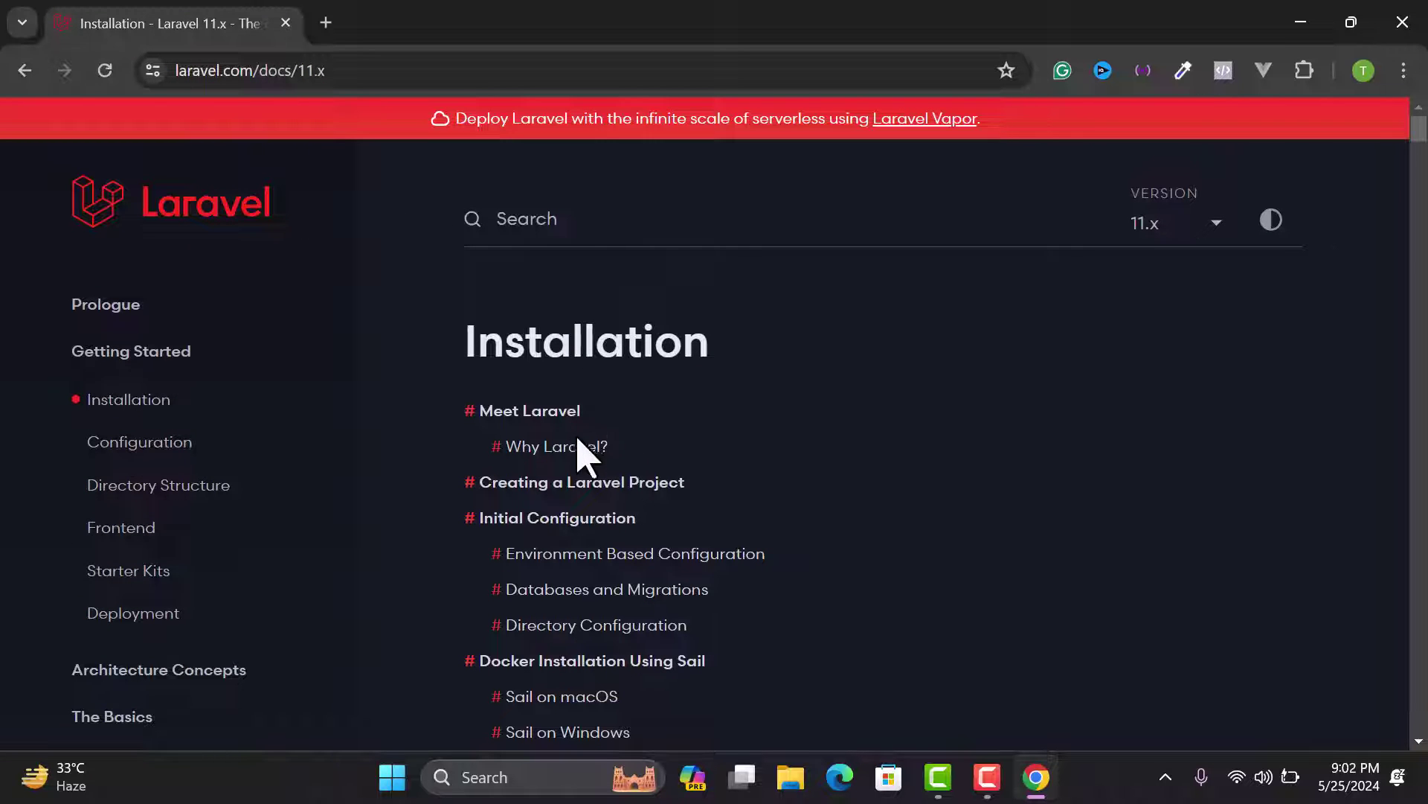
- Examine the Creating a Laravel Project section of the Installation page for the software required before creating a project
scroll(574, 462, "down", 3)
scroll(574, 462, "up", 2)
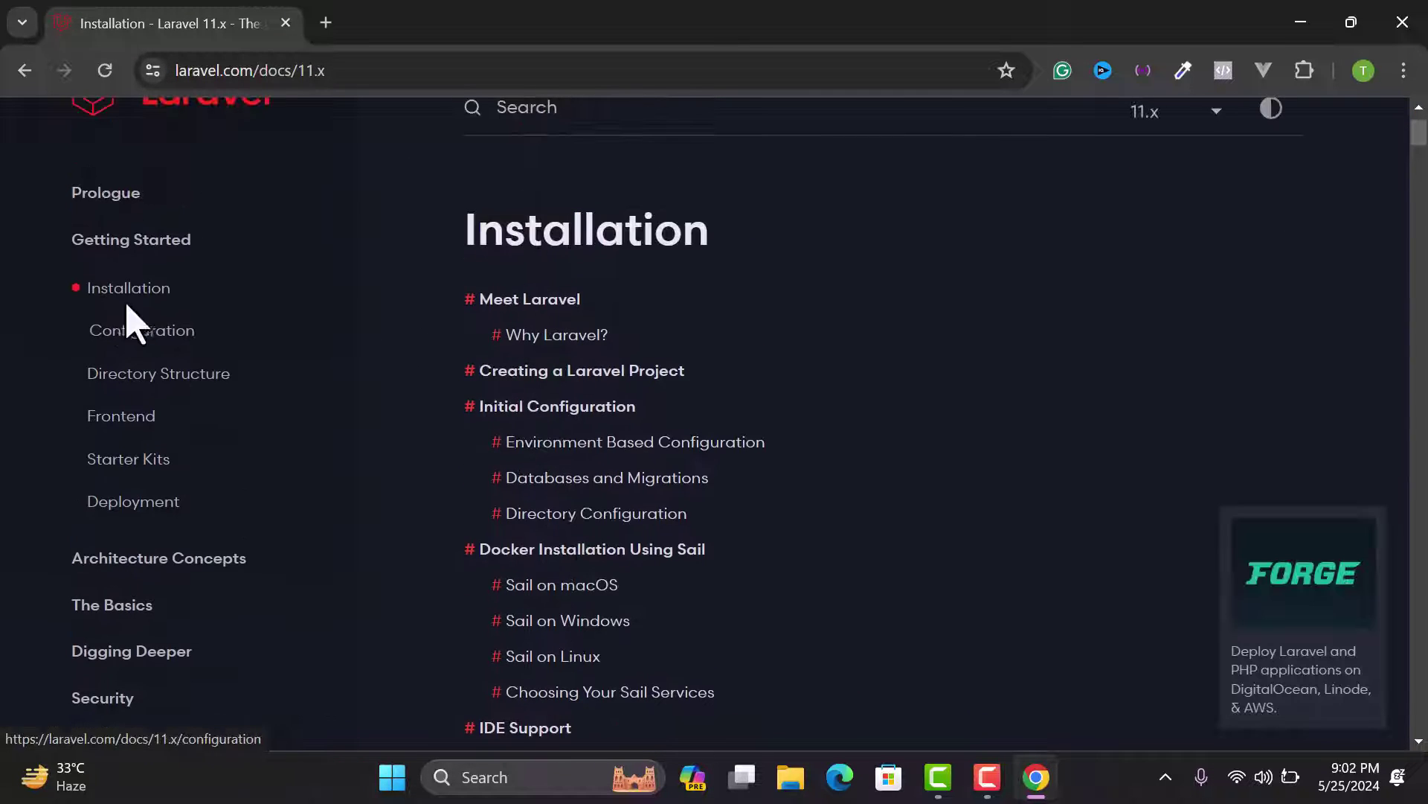
scroll(536, 447, "down", 10)
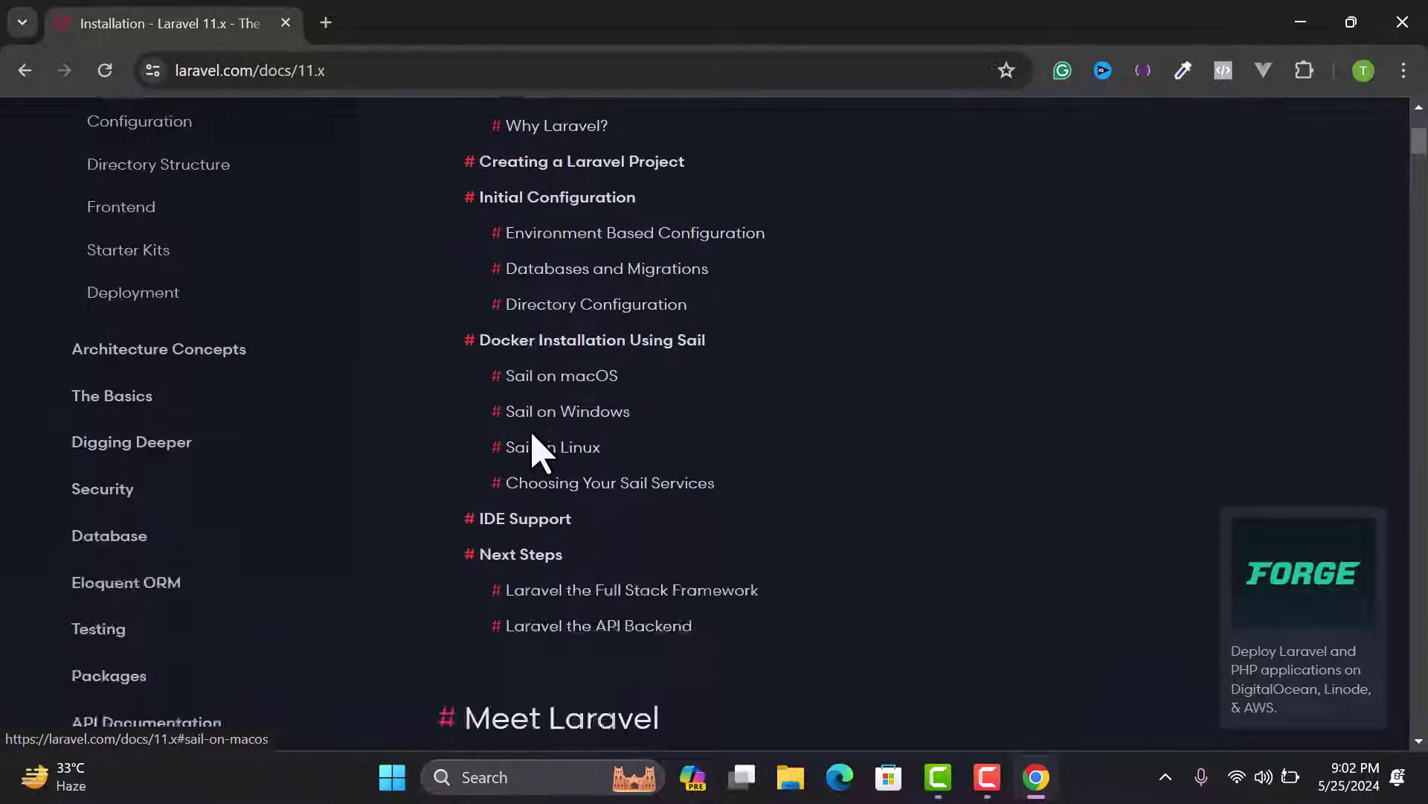
scroll(539, 451, "down", 15)
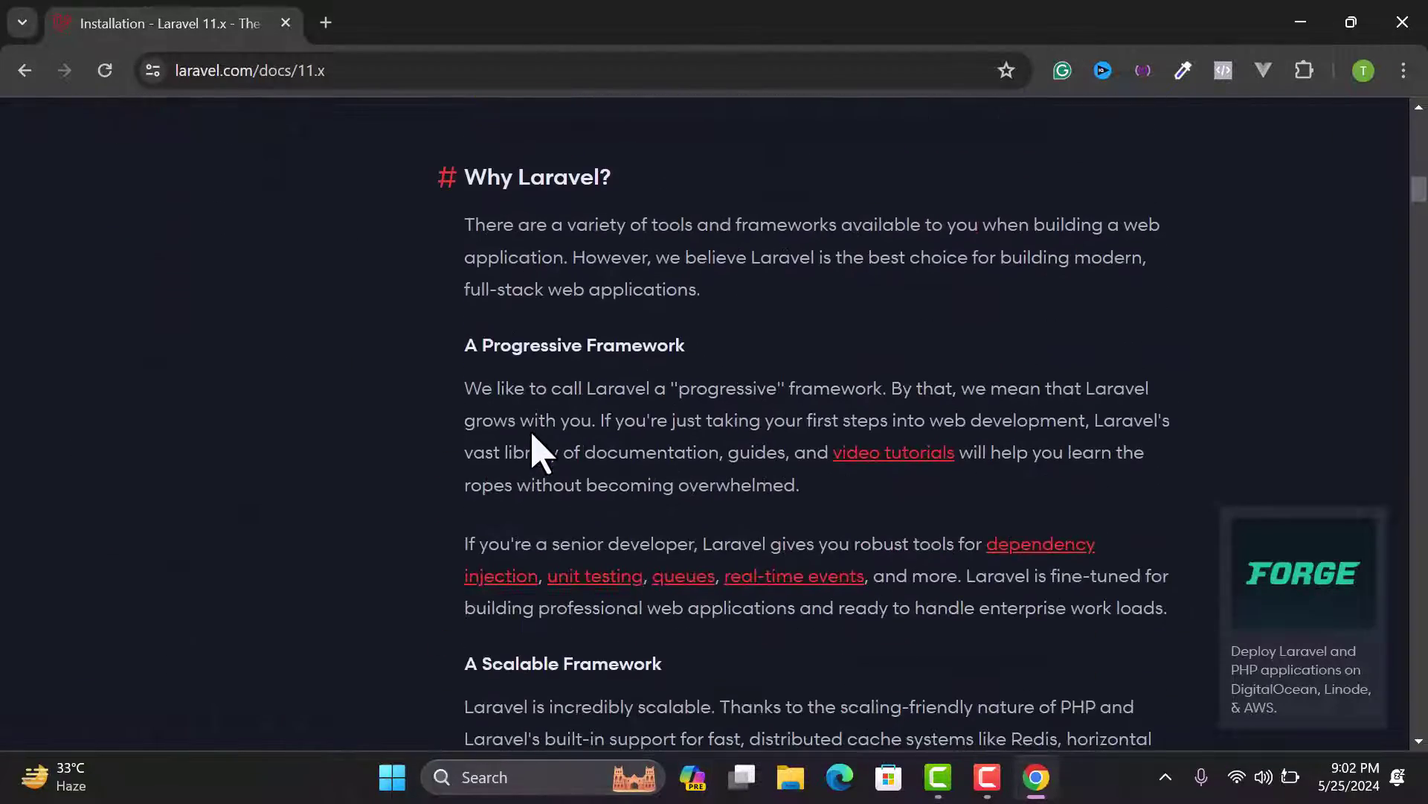
scroll(531, 436, "down", 11)
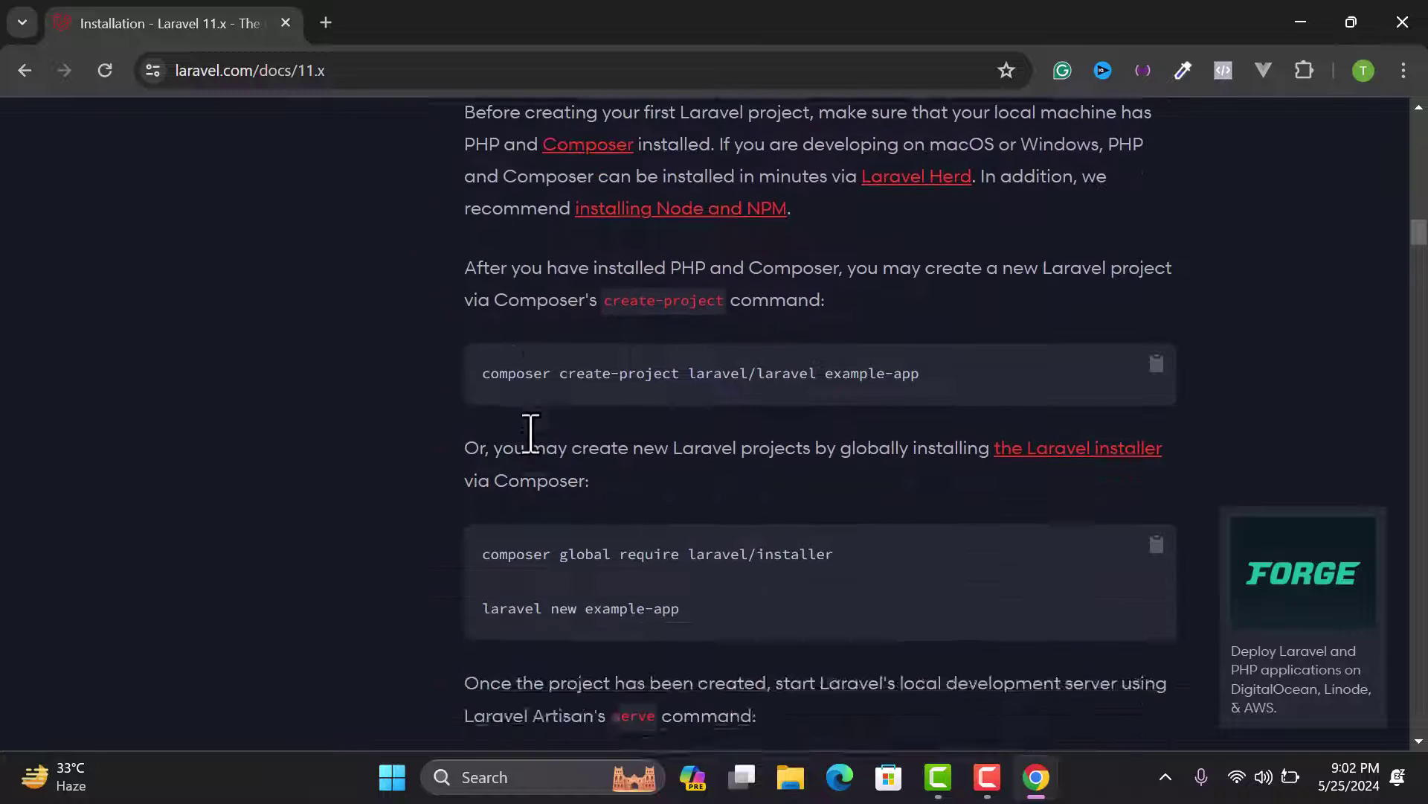
scroll(535, 446, "up", 5)
scroll(537, 447, "up", 1)
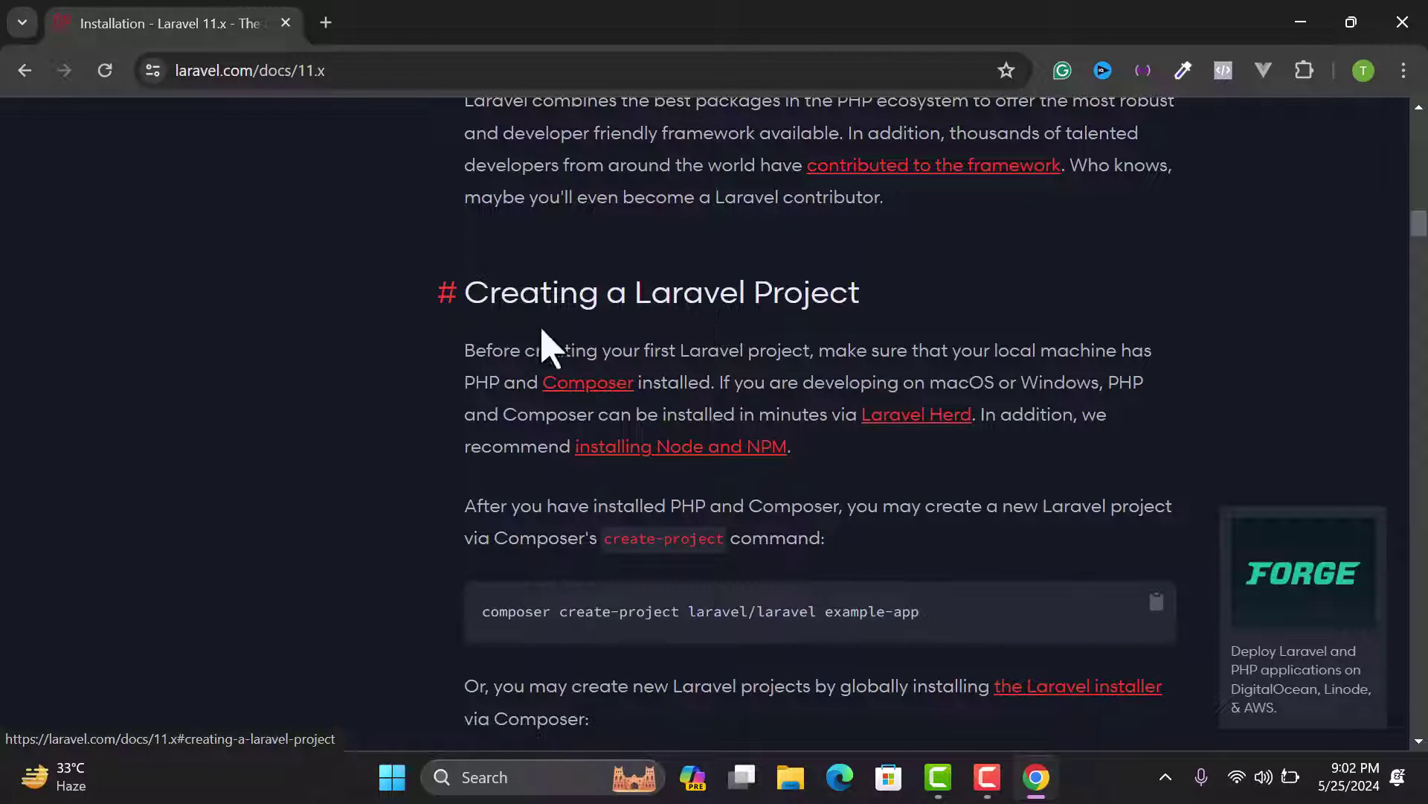
triple_click(467, 382)
left_click(529, 376)
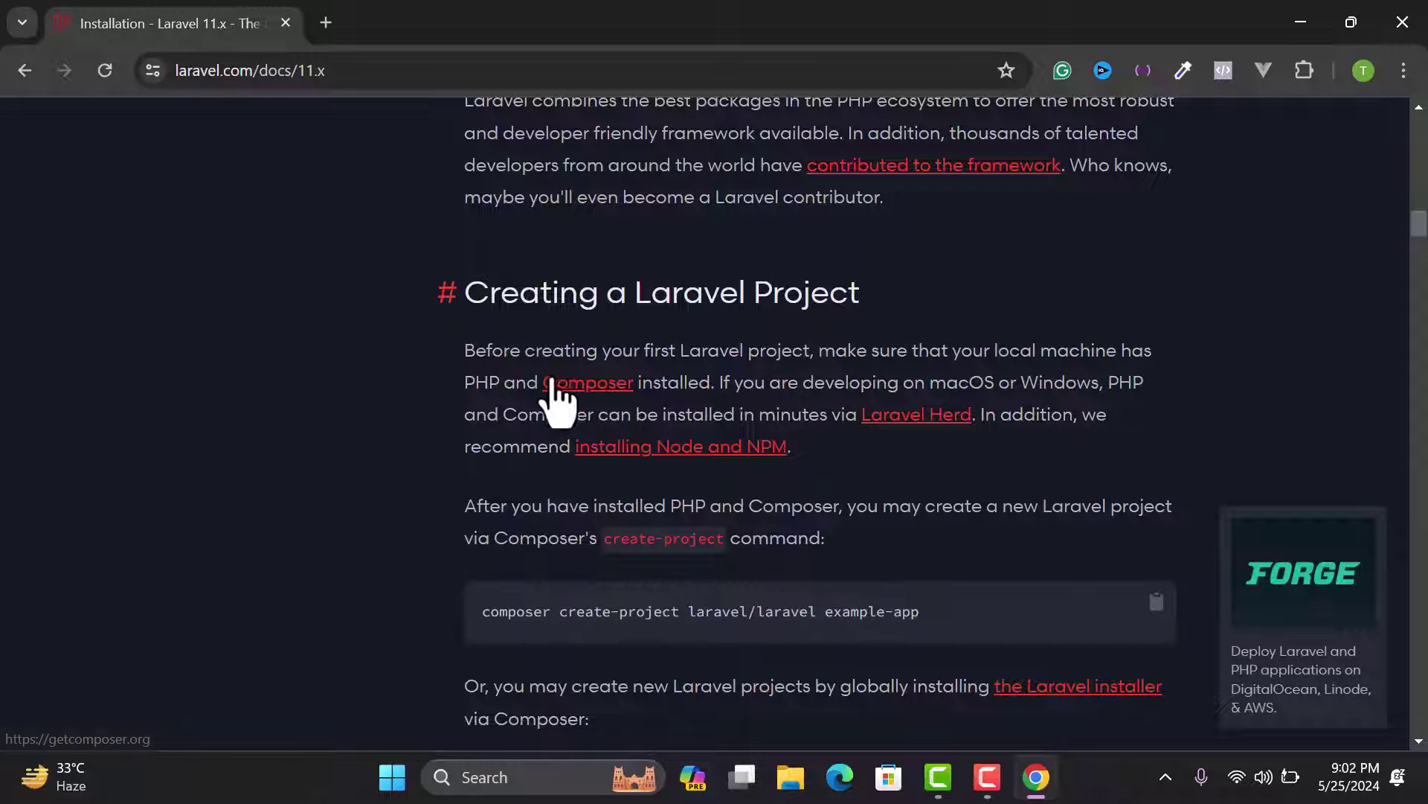
- Search for xampp server in a new browser tab and open the Apache Friends Download XAMPP page
left_click(322, 28)
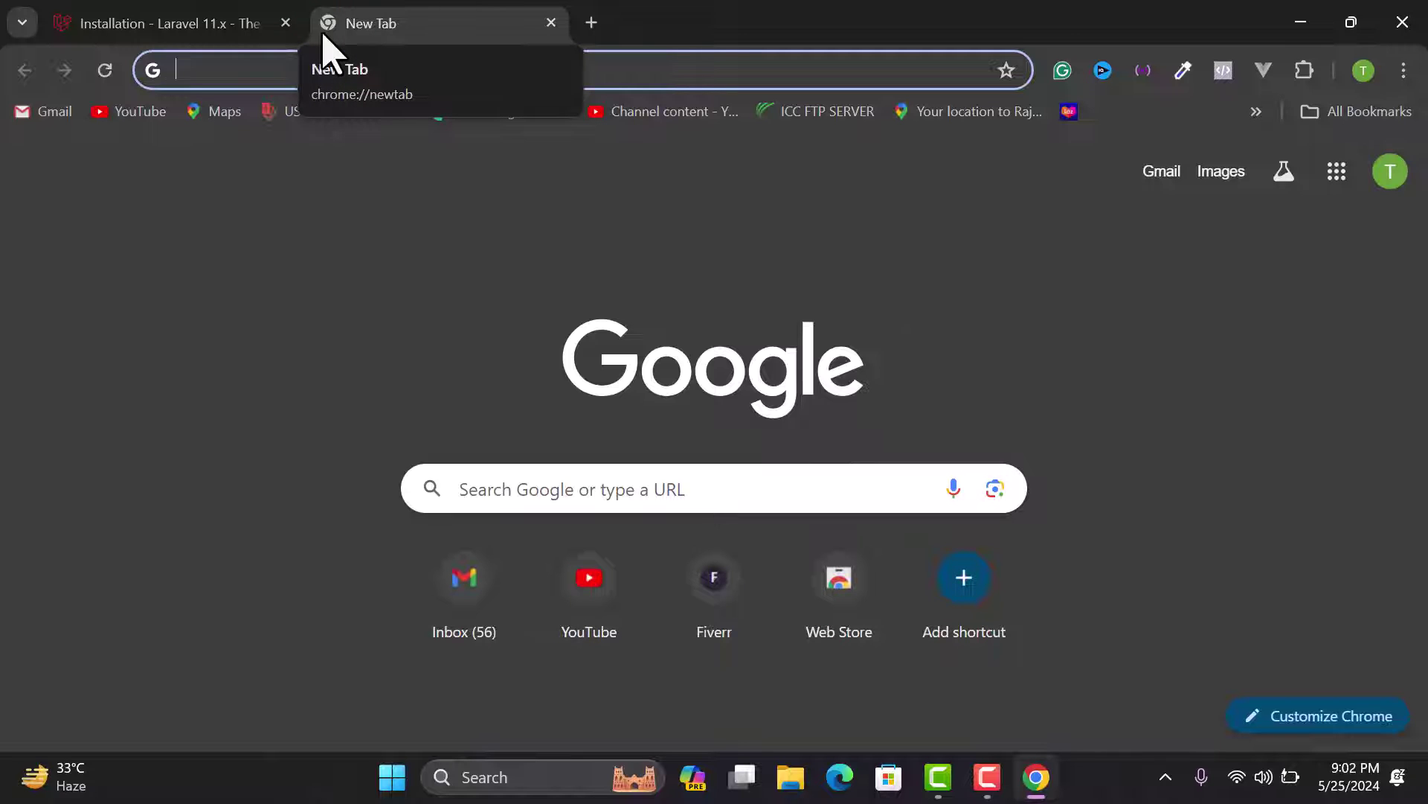
type("xamm")
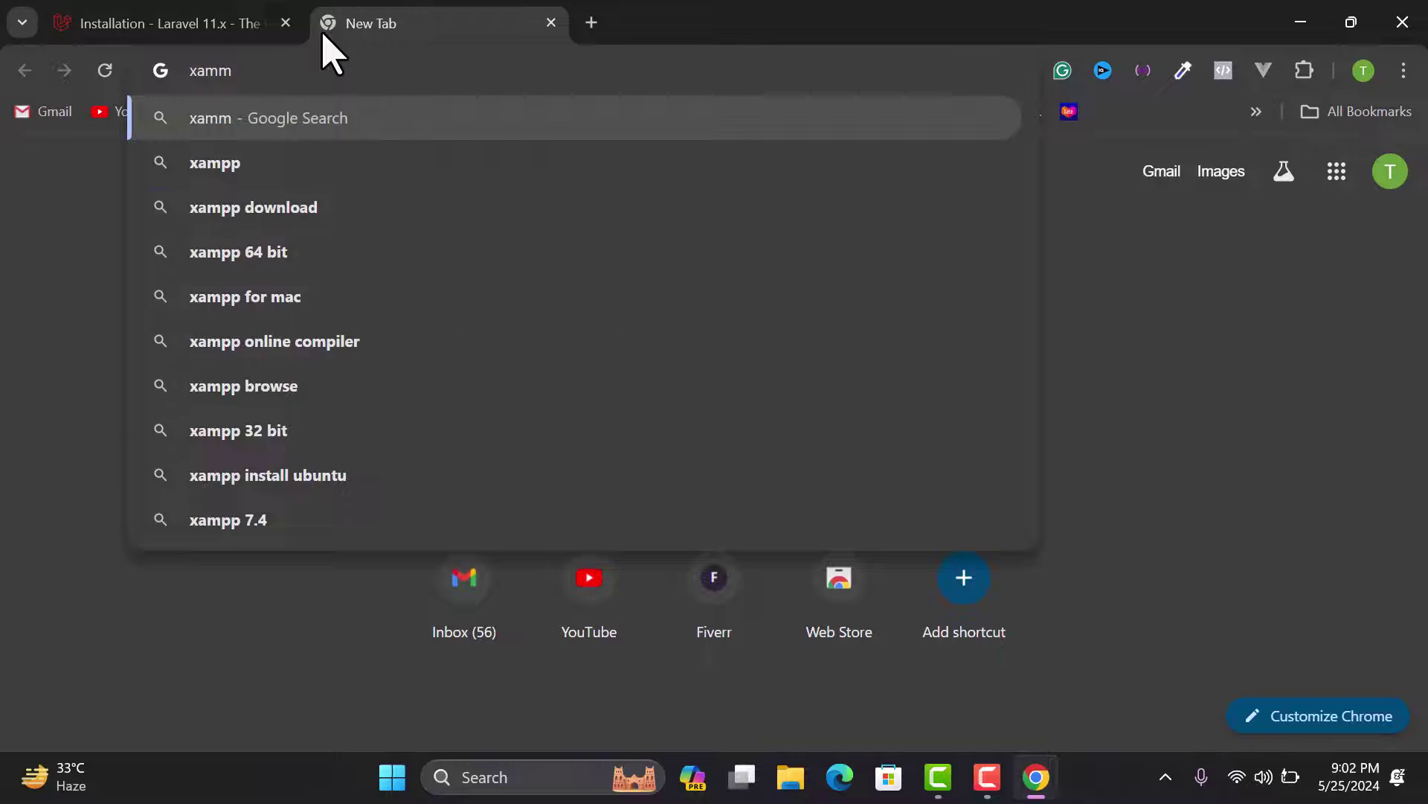
key("BackSpace")
type("pp")
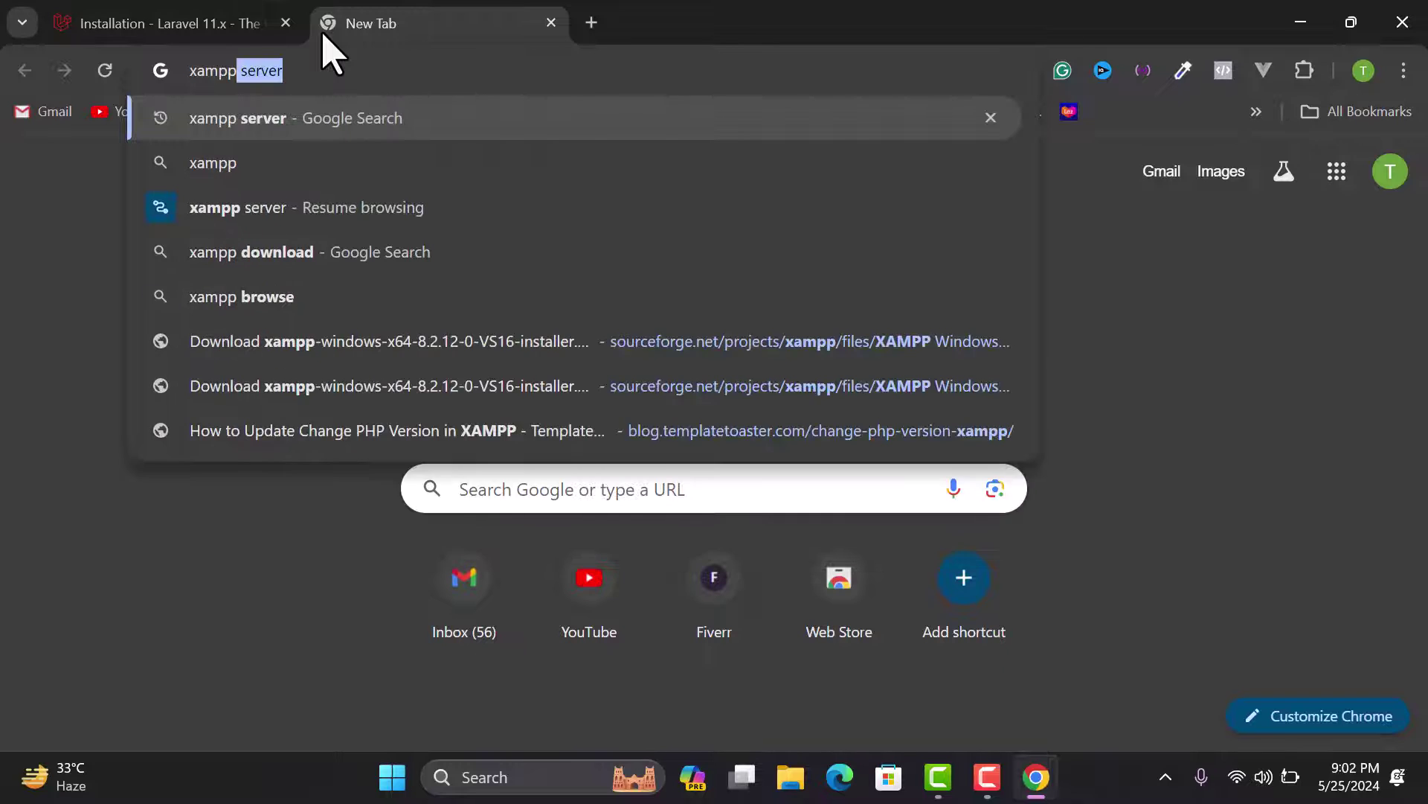
key("Return")
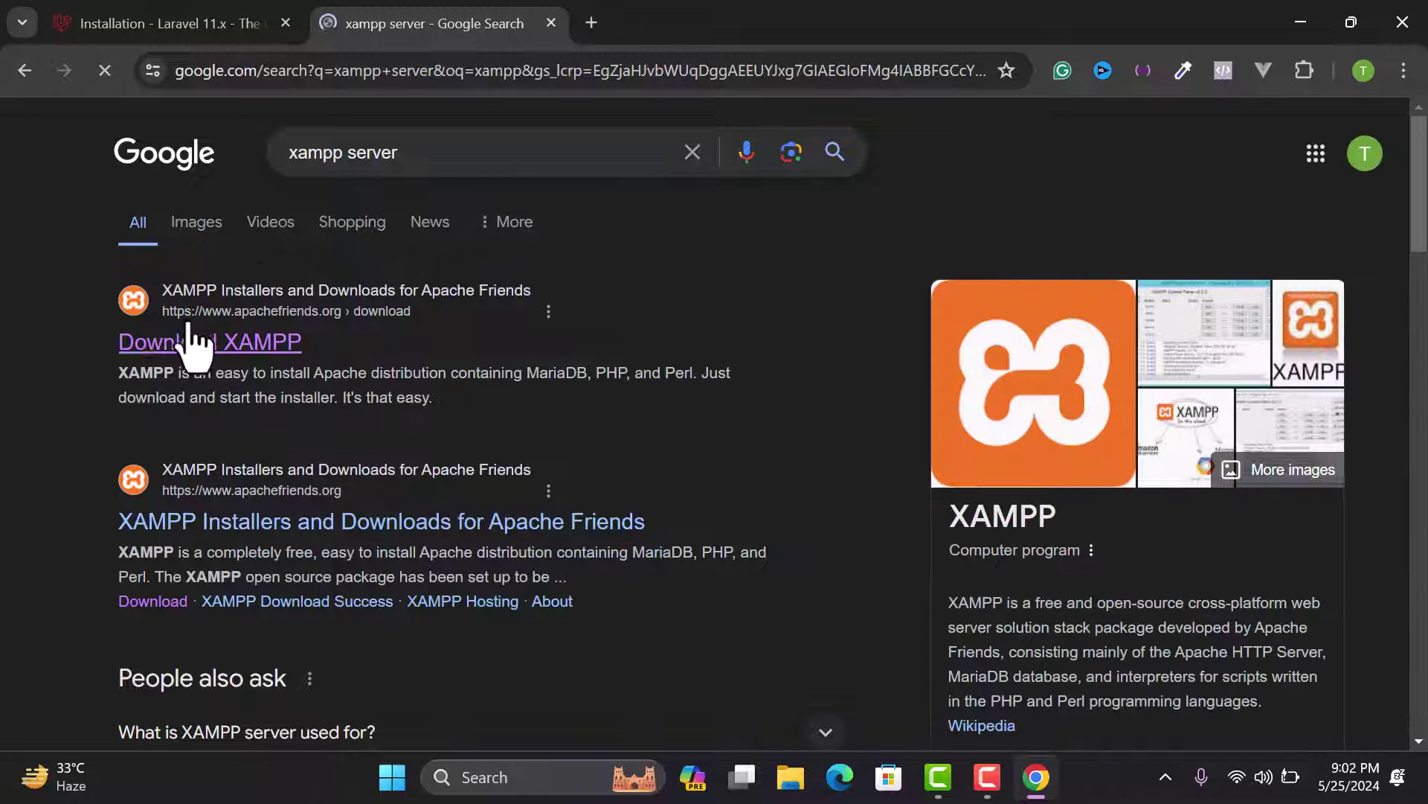
left_click(201, 343)
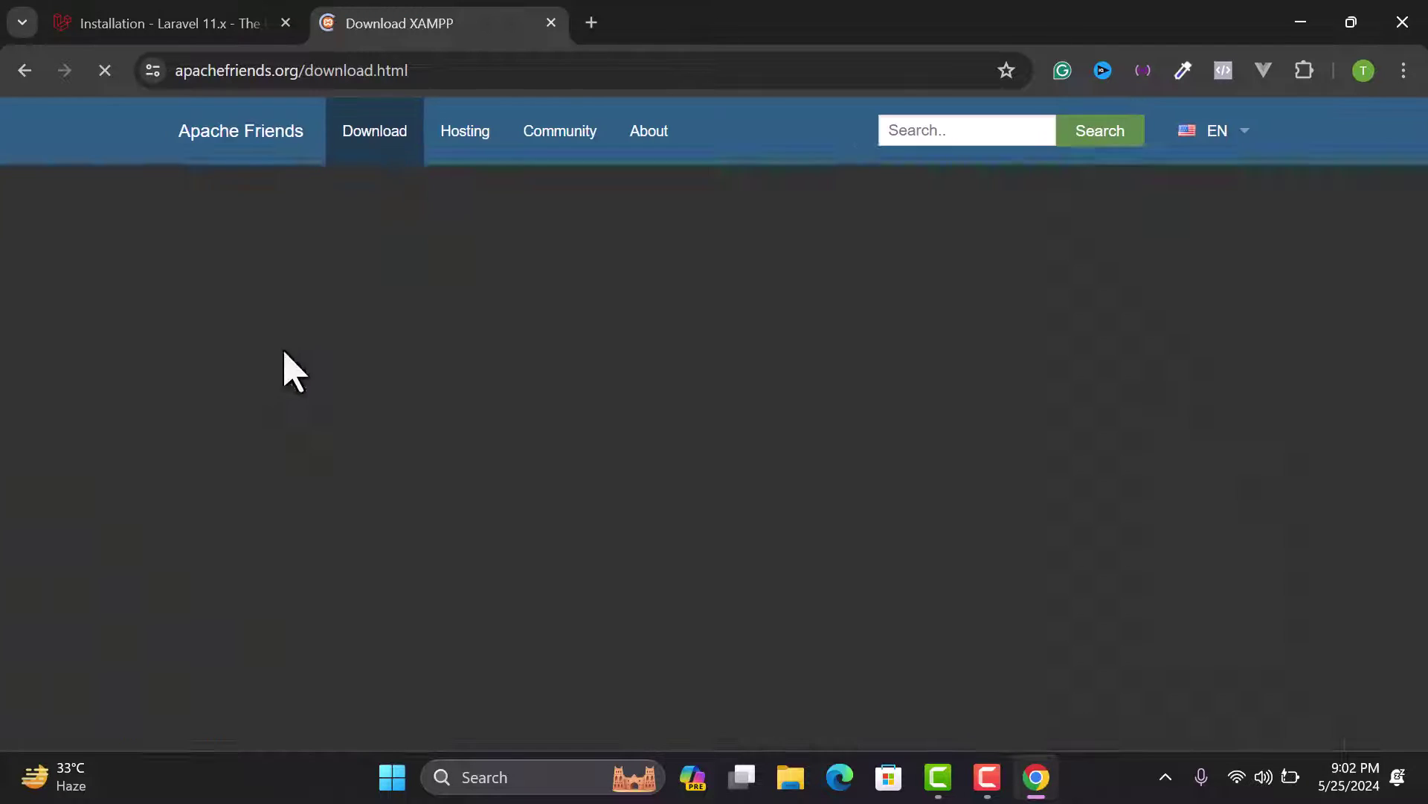
- Download the 64-bit XAMPP for Windows installer, version 8.2.12 / PHP 8.2.12
scroll(456, 549, "down", 5)
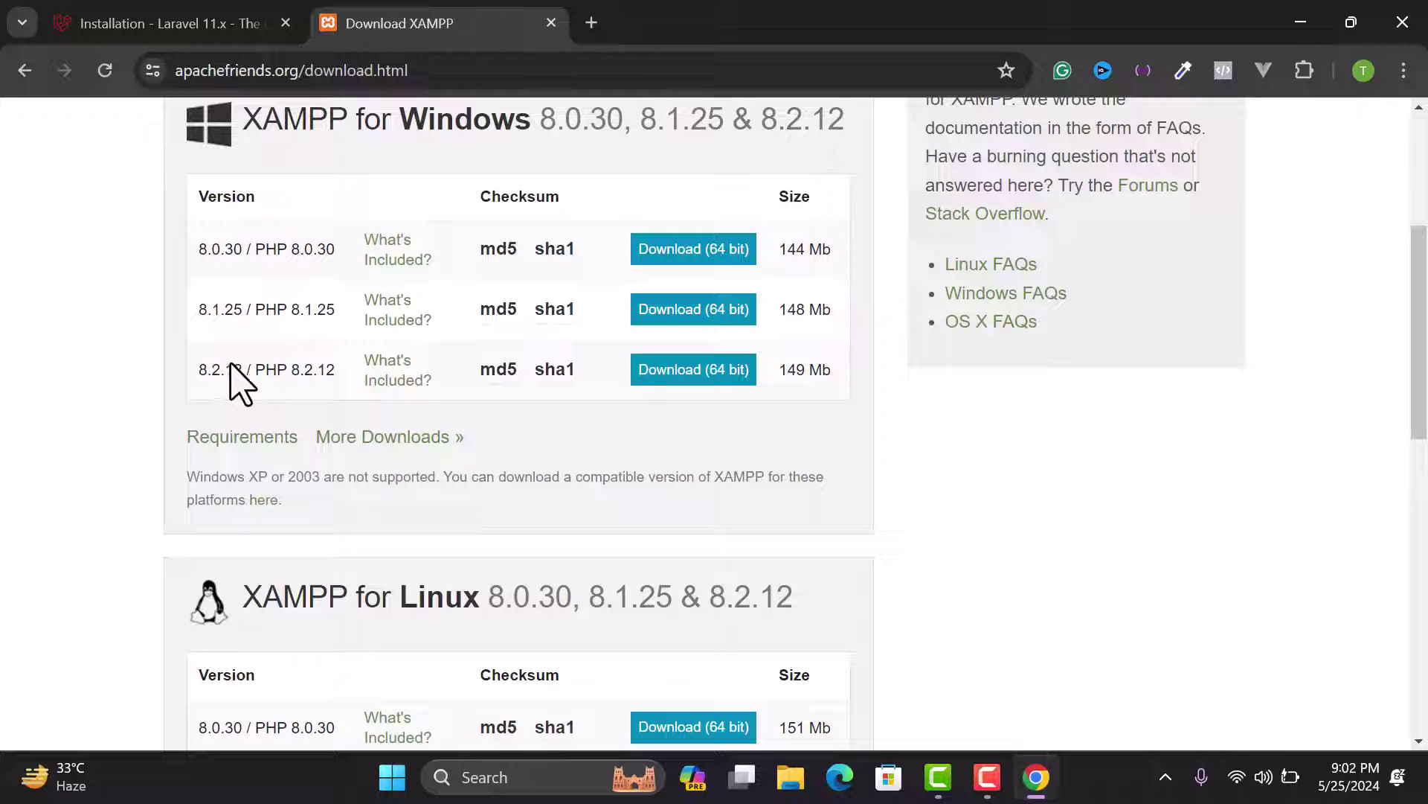
left_click(381, 11)
left_click(201, 23)
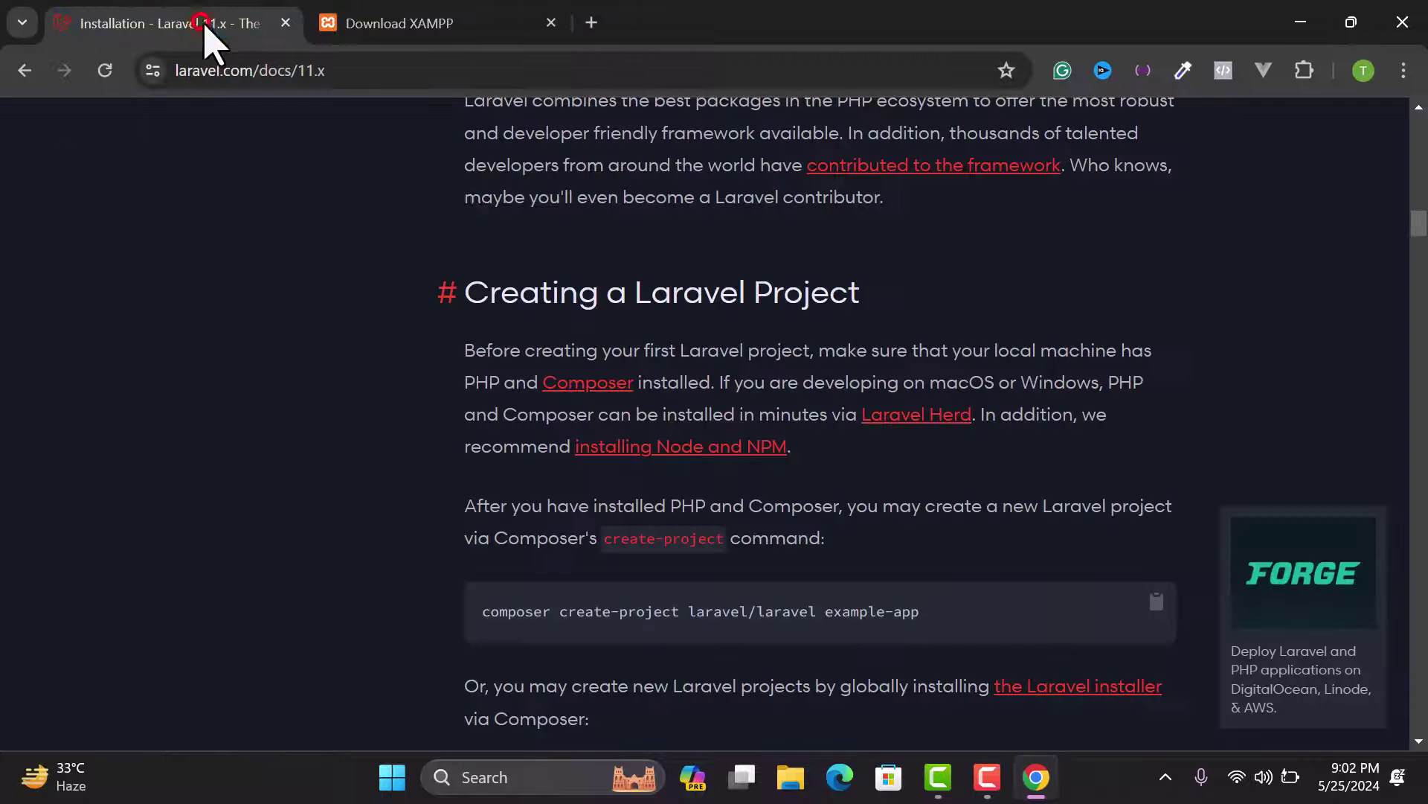
left_click(497, 8)
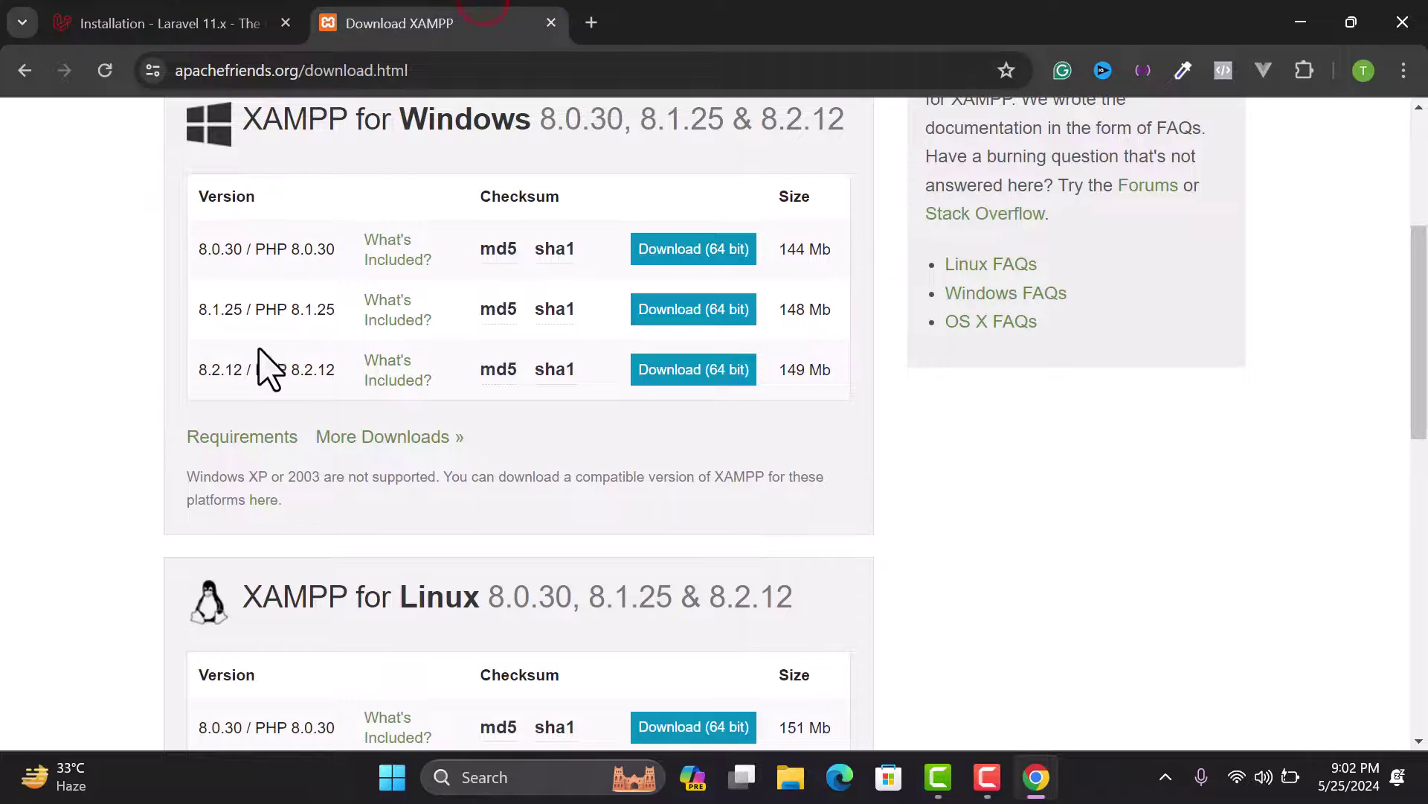
left_click(674, 372)
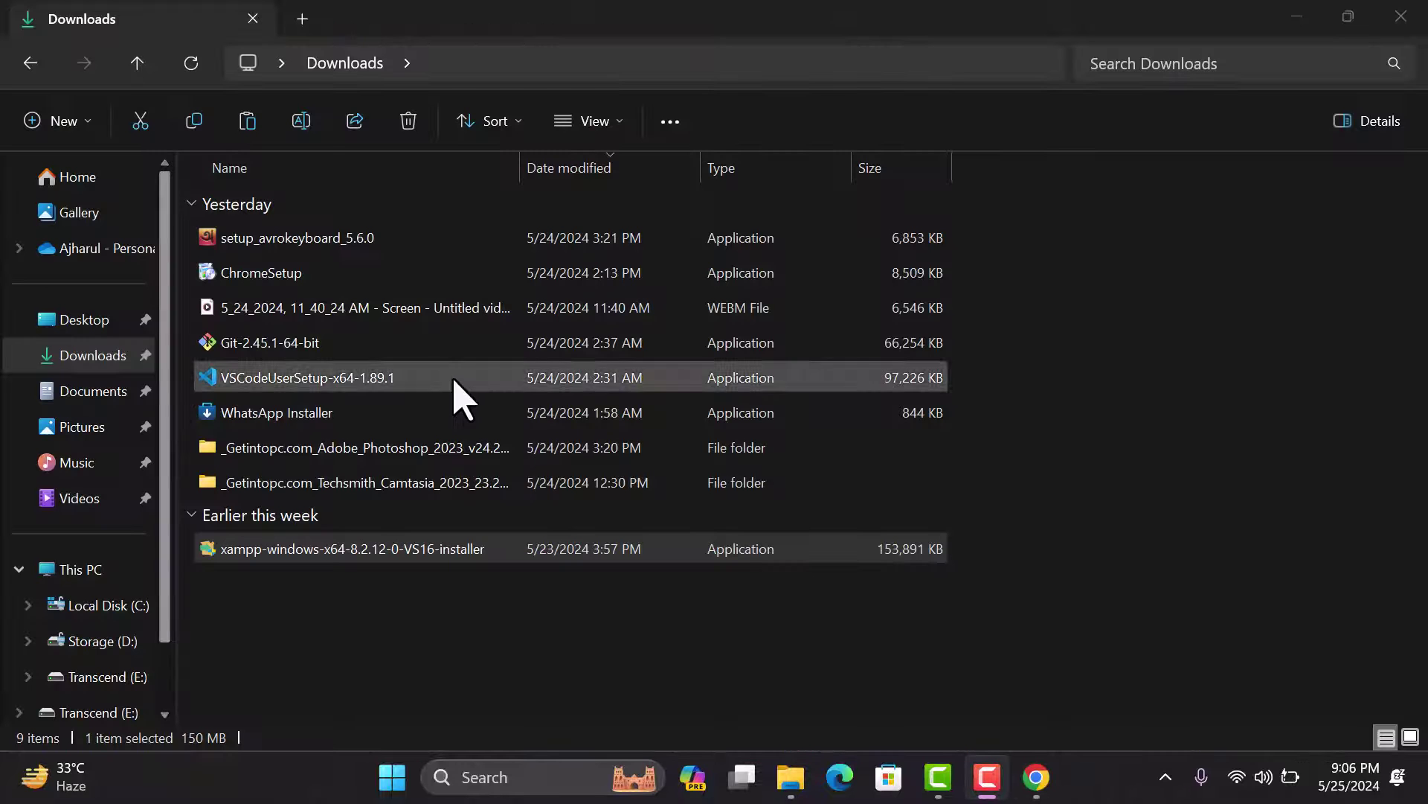
- Run xampp-windows-x64-8.2.12-0-VS16-installer from Downloads, accept the UAC warning and proceed with the default components to the installation folder page
double_click(269, 552)
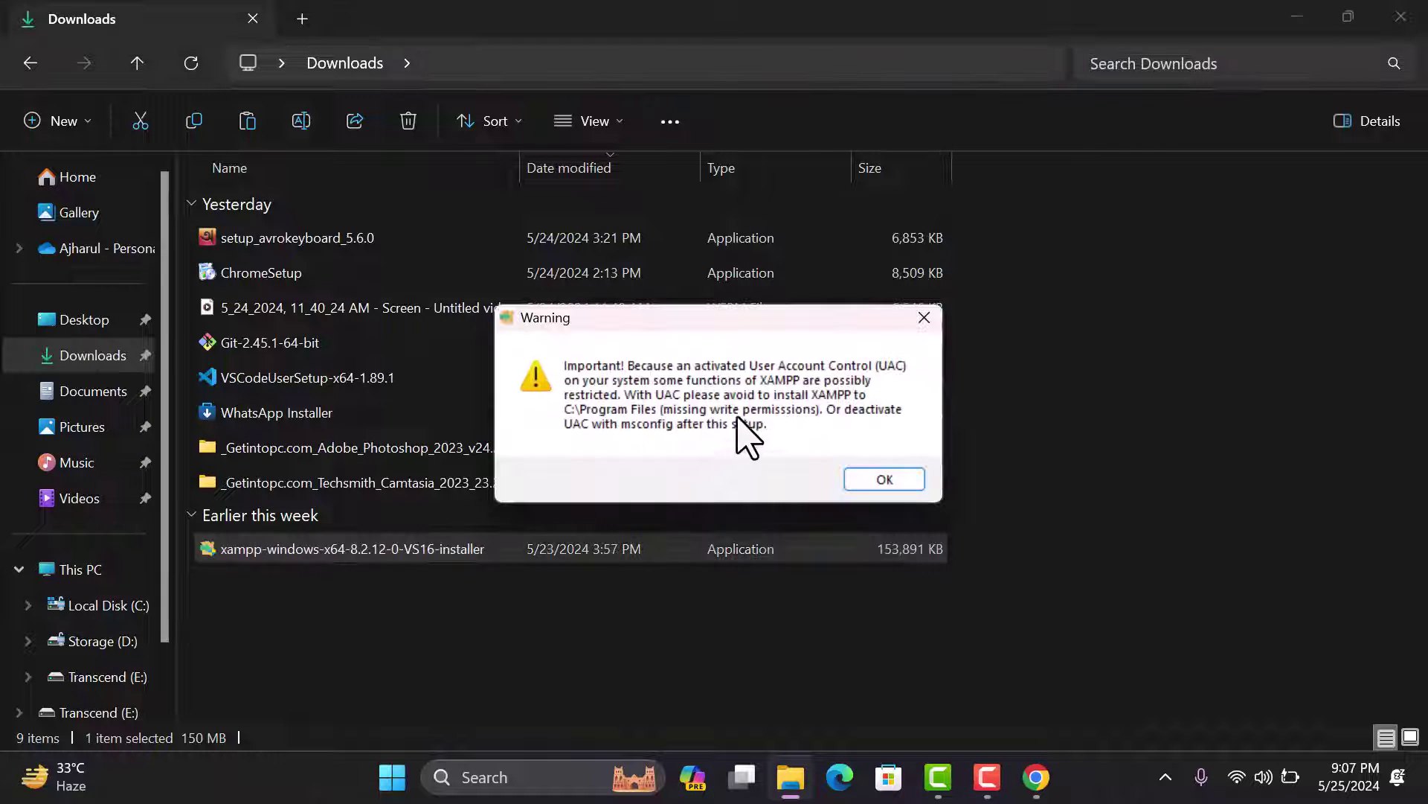
left_click(900, 480)
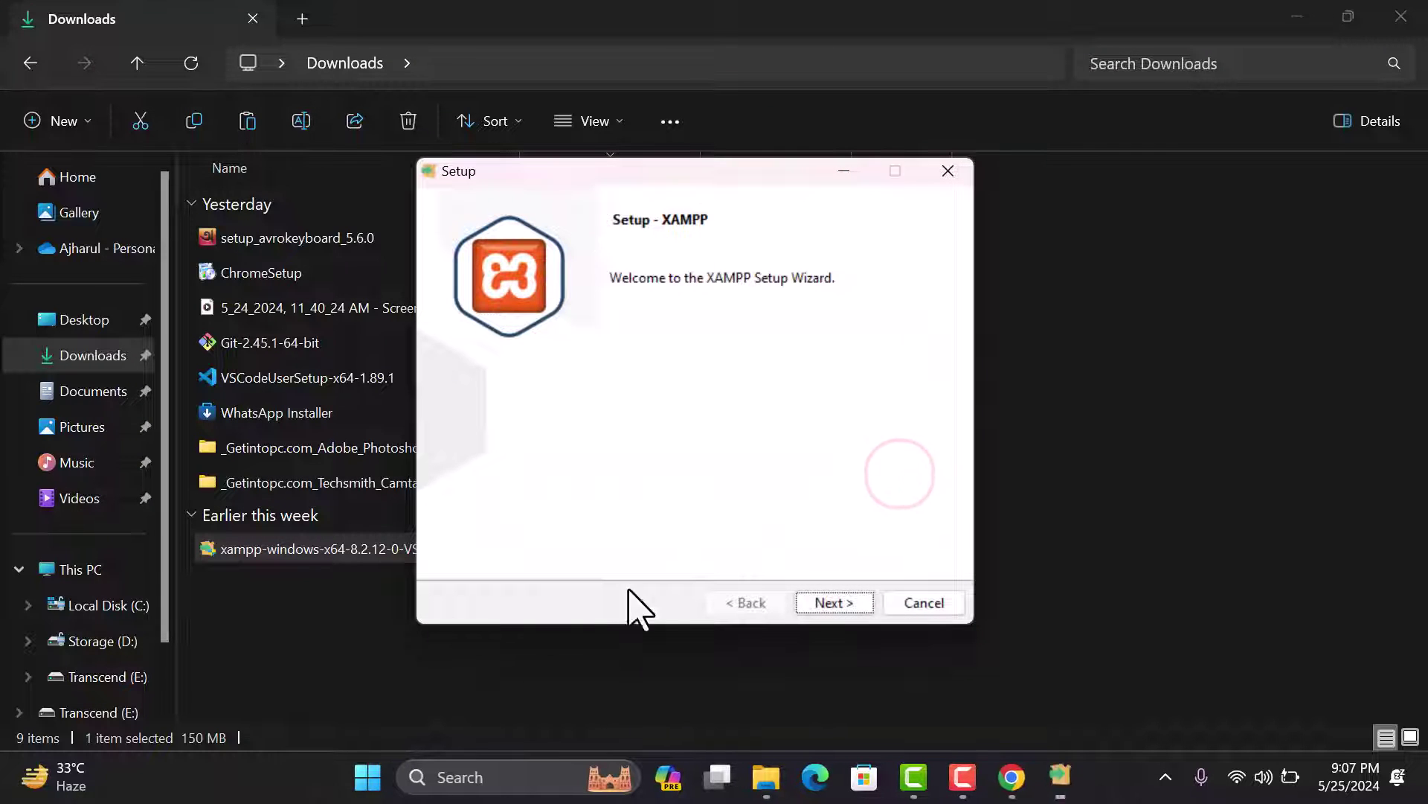
left_click(831, 604)
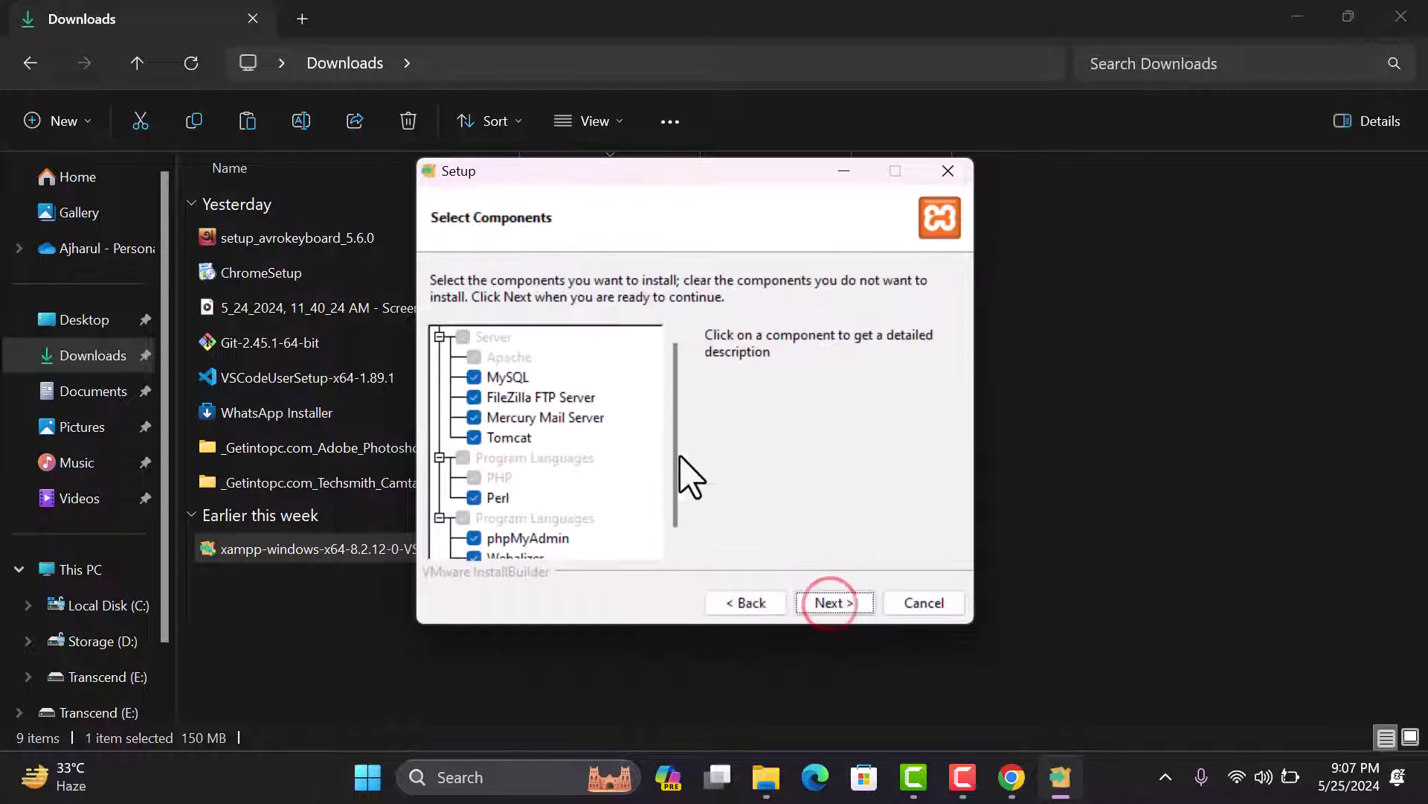
left_click(835, 605)
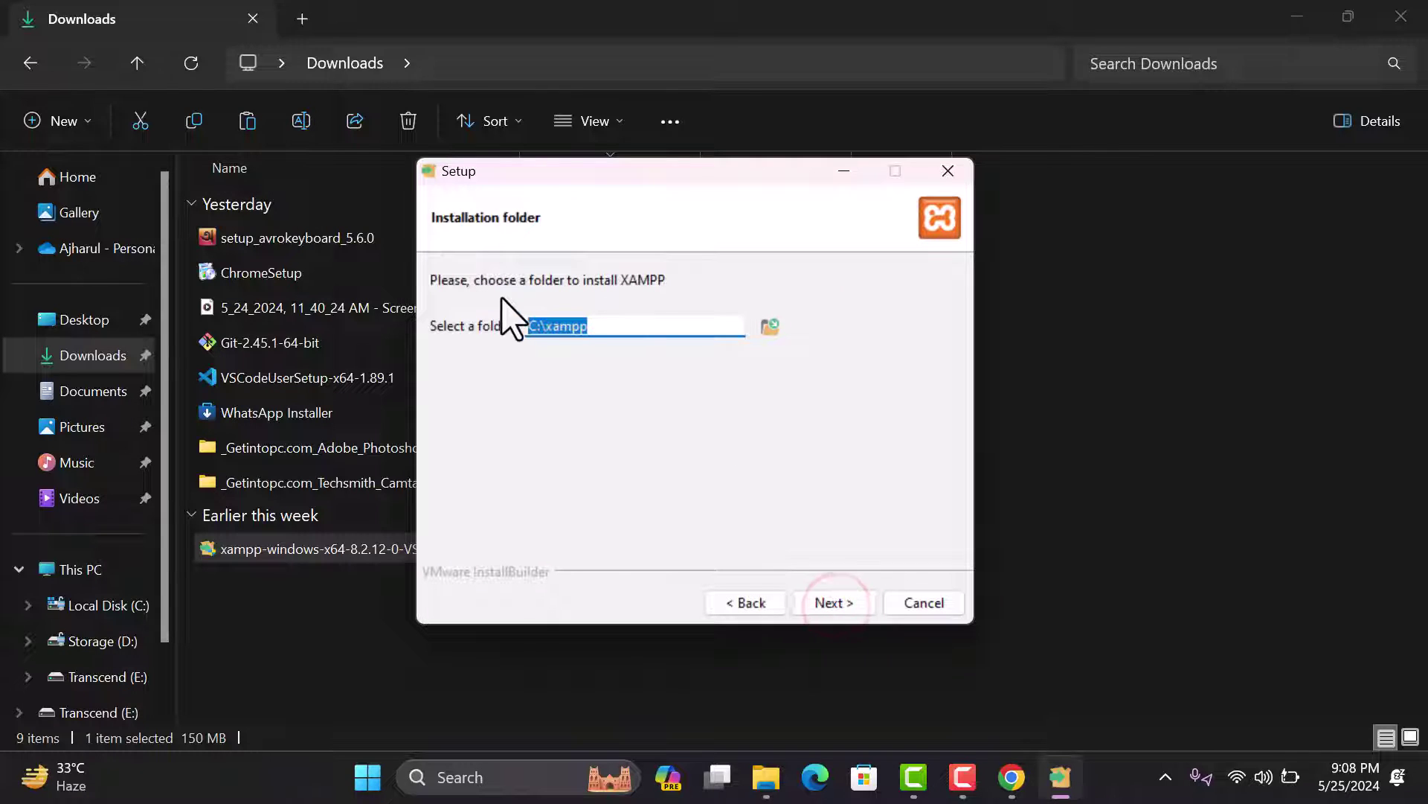
- Browse for the XAMPP installation folder, select the Storage (D:) drive and expand its folders
left_click(764, 328)
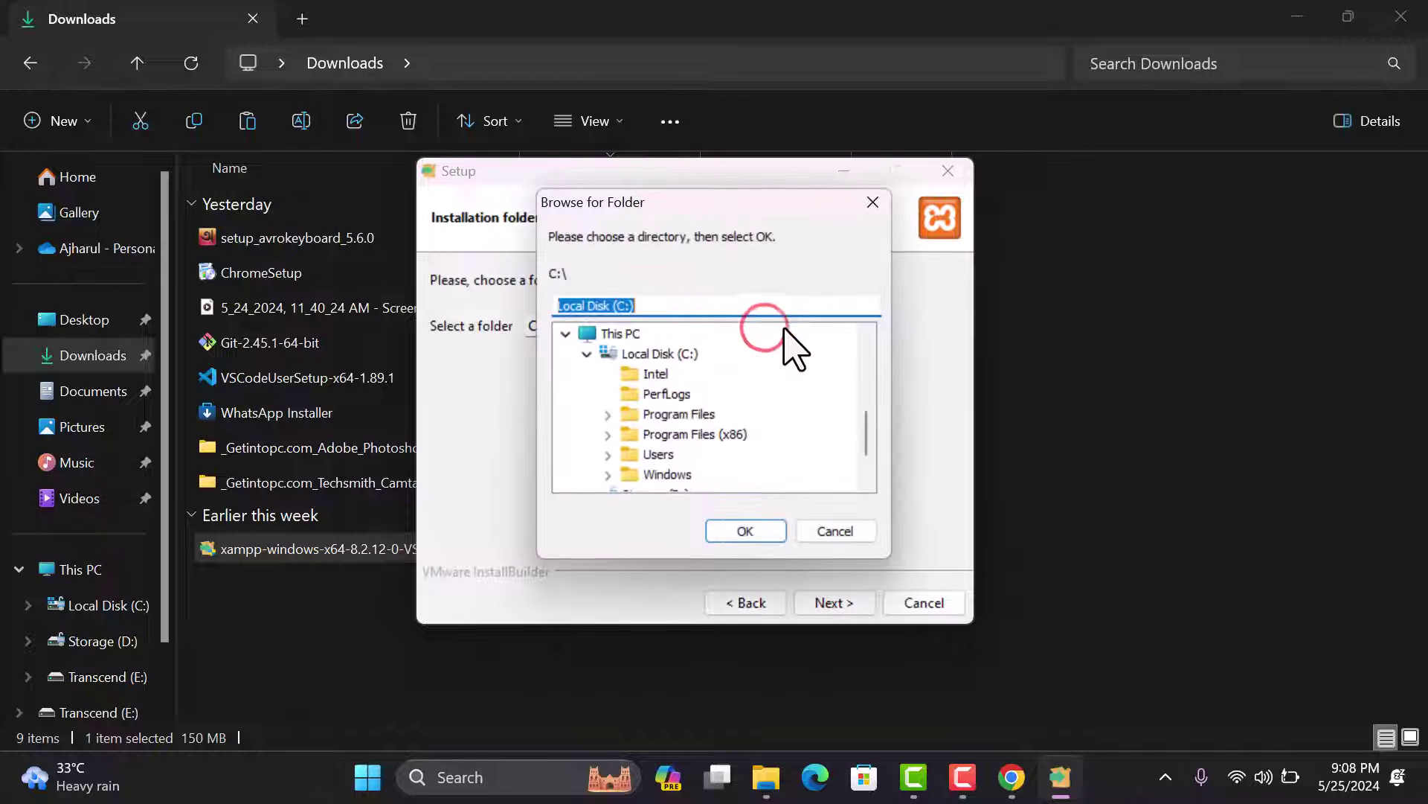
left_click(588, 355)
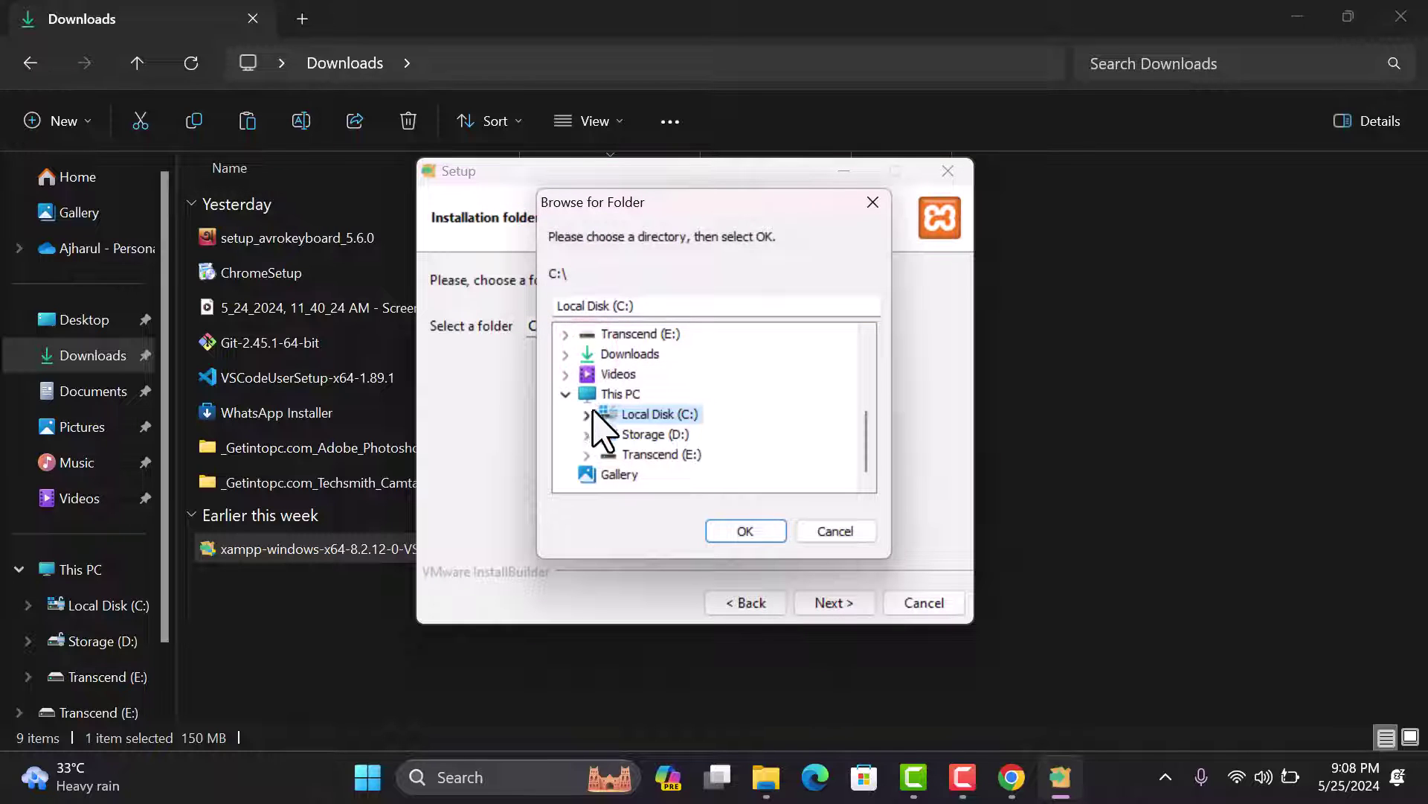
left_click(636, 436)
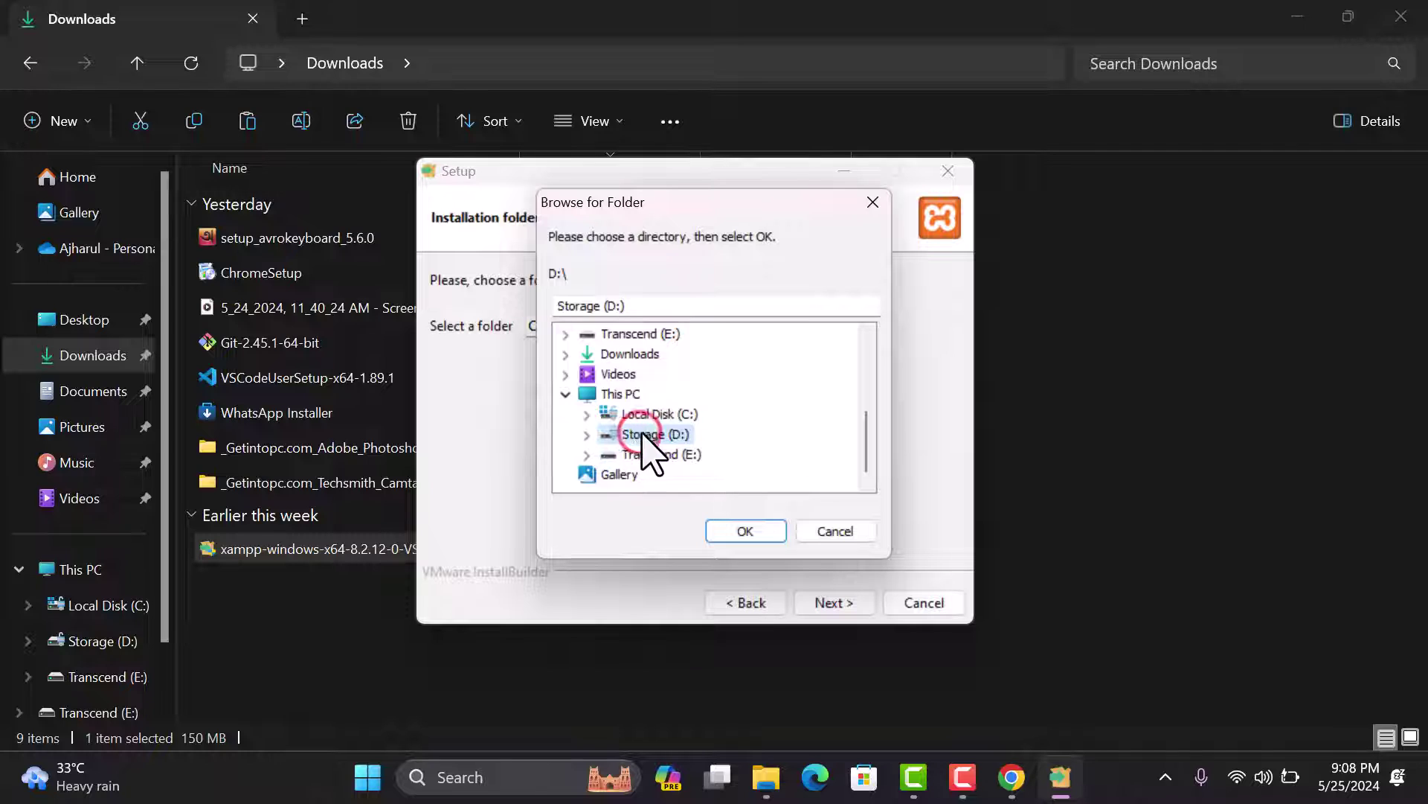
left_click(588, 435)
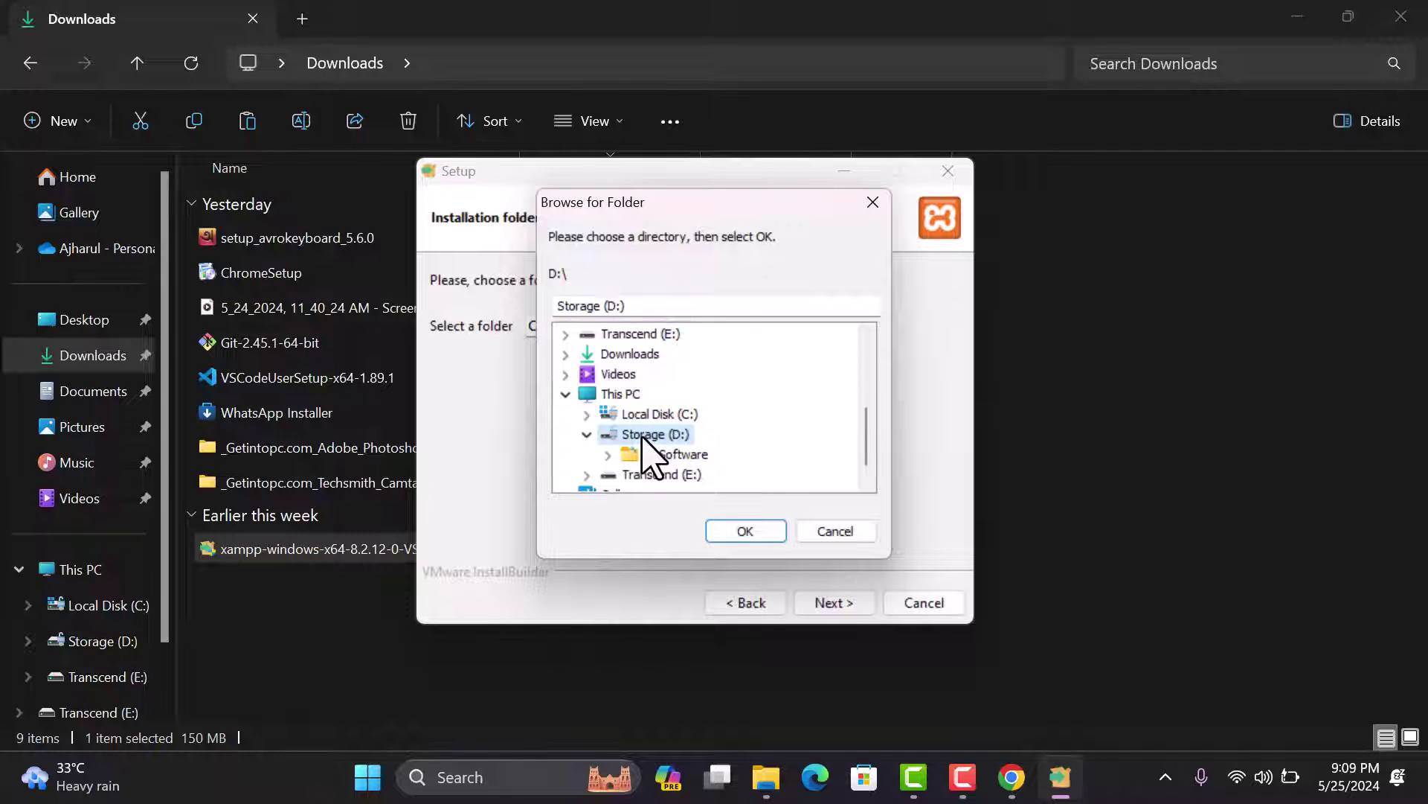
scroll(646, 457, "down", 1)
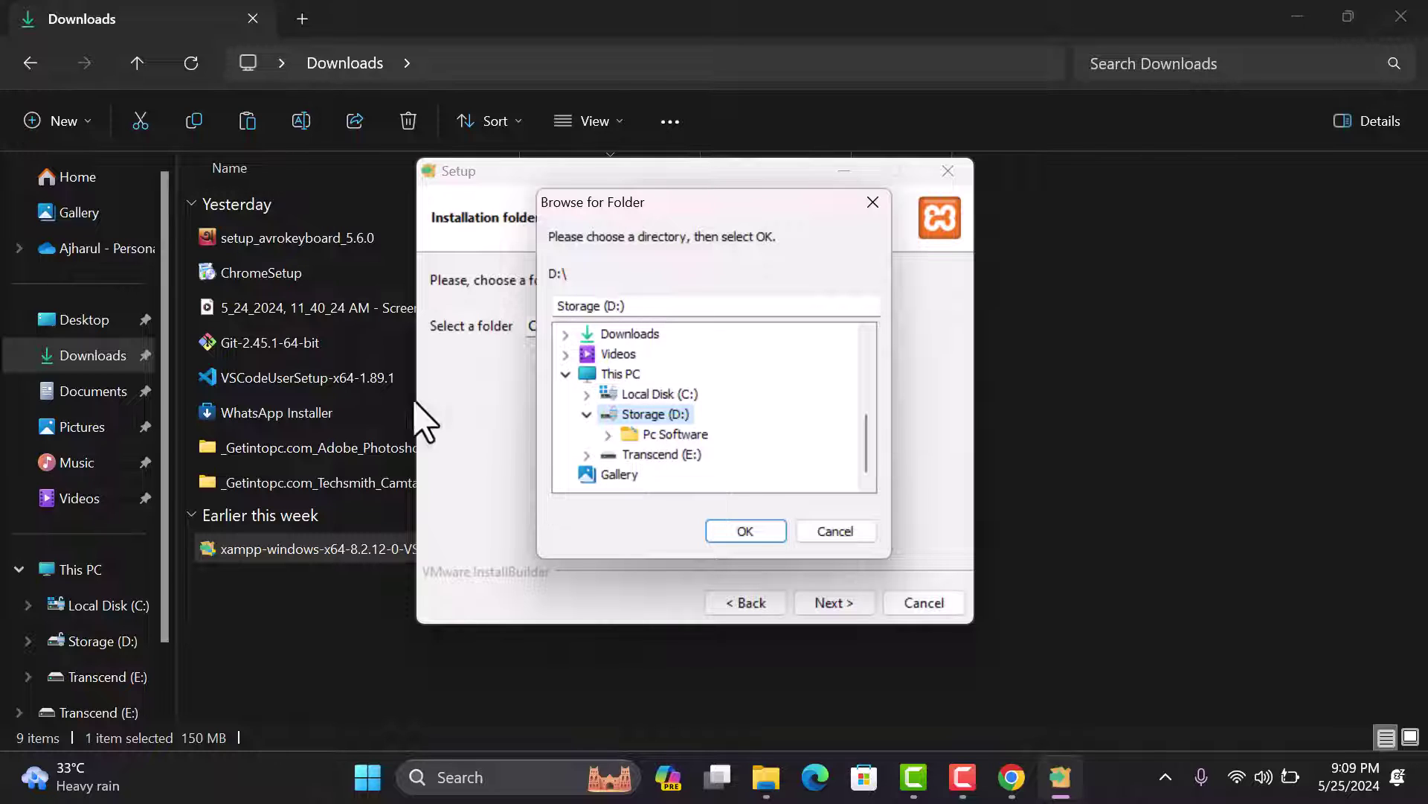
- Create a folder named Xampp on the Storage (D:) drive in File Explorer and return to the XAMPP setup
left_click(123, 678)
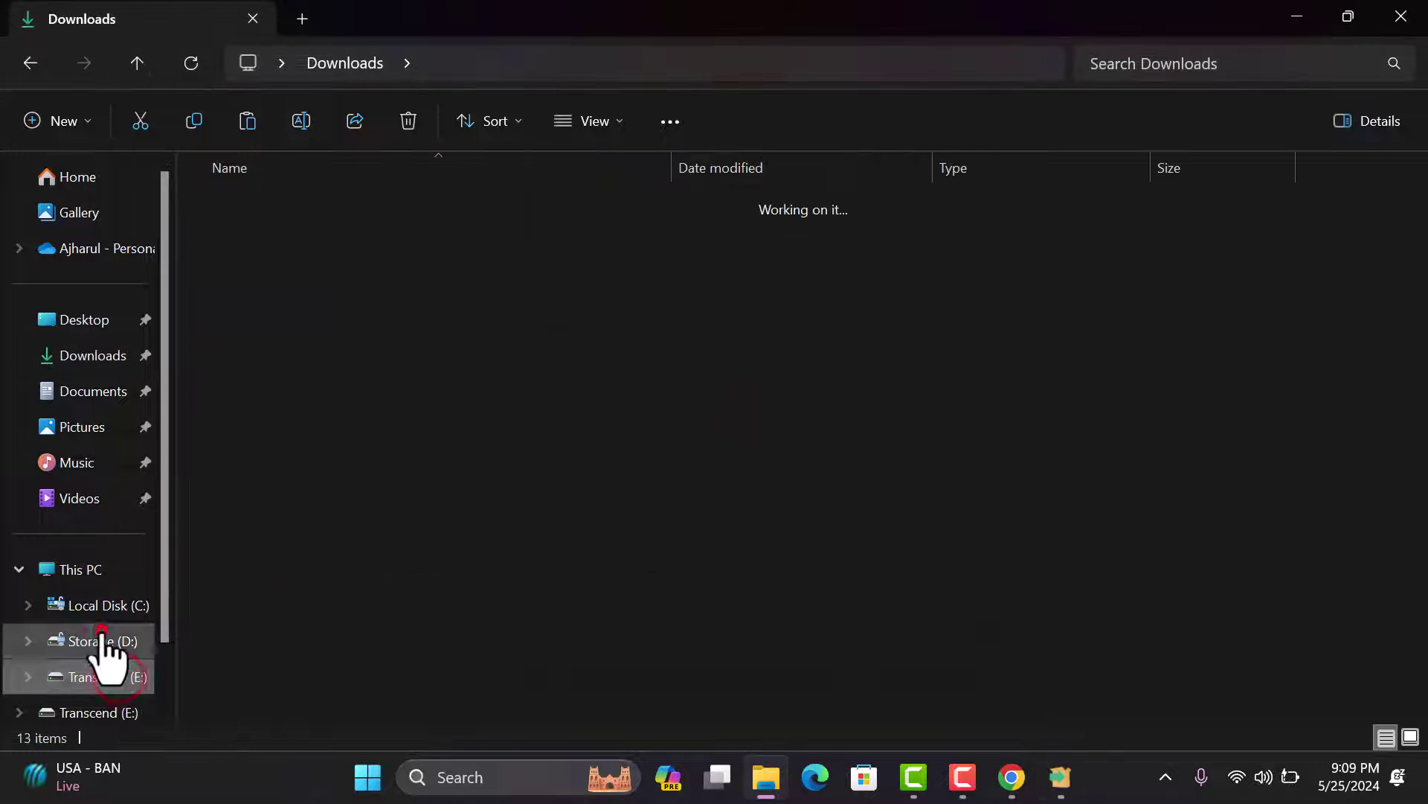
left_click(101, 640)
right_click(304, 261)
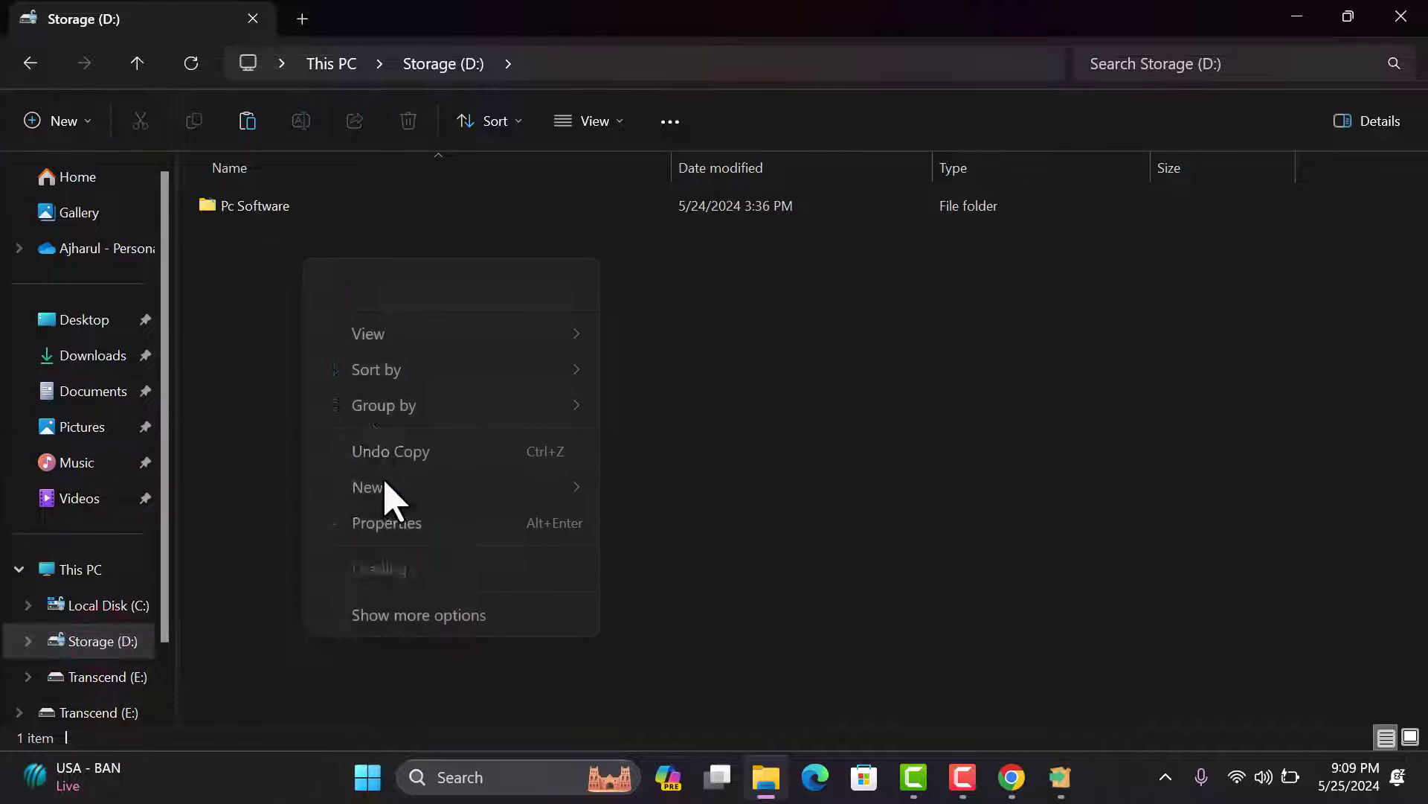
mouse_move(548, 487)
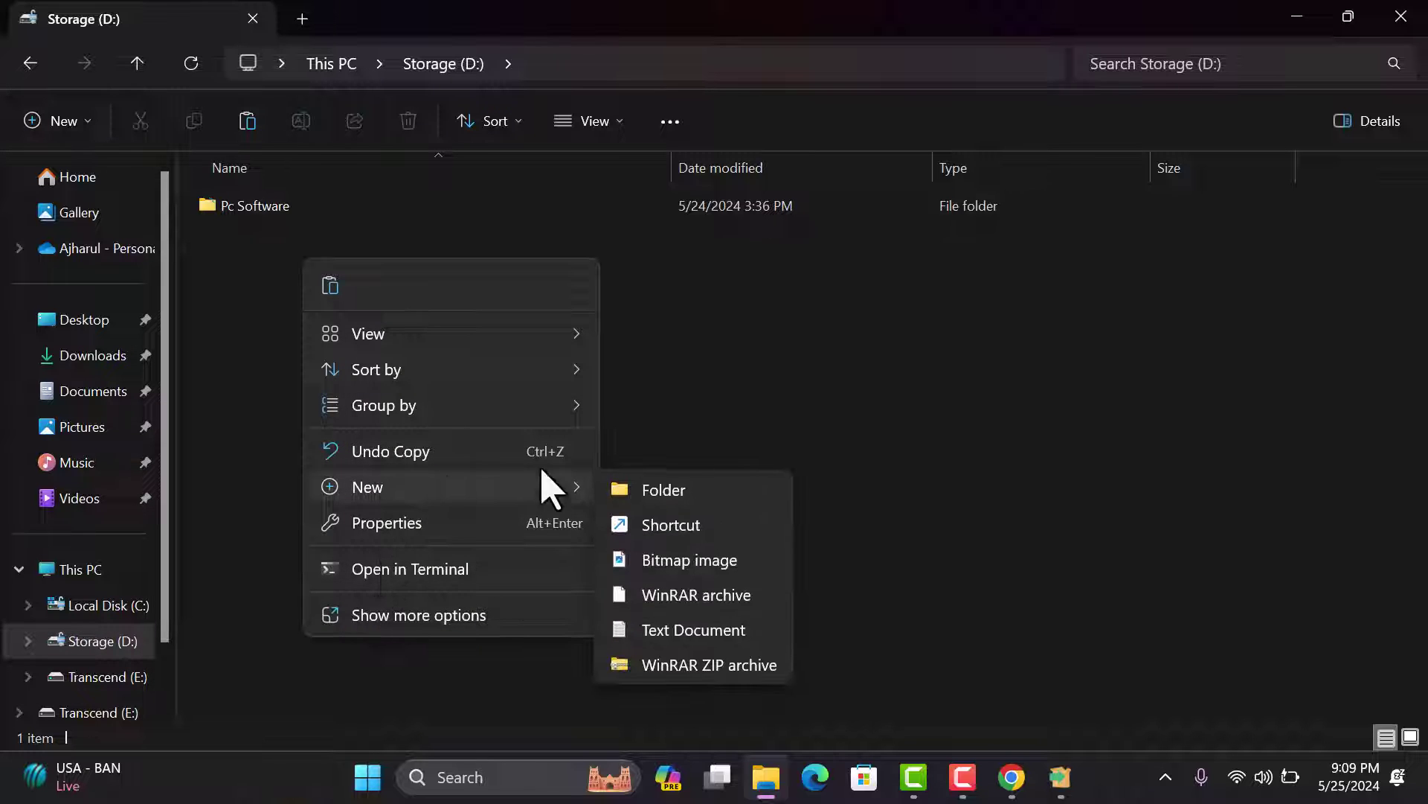
left_click(655, 491)
type("Xam")
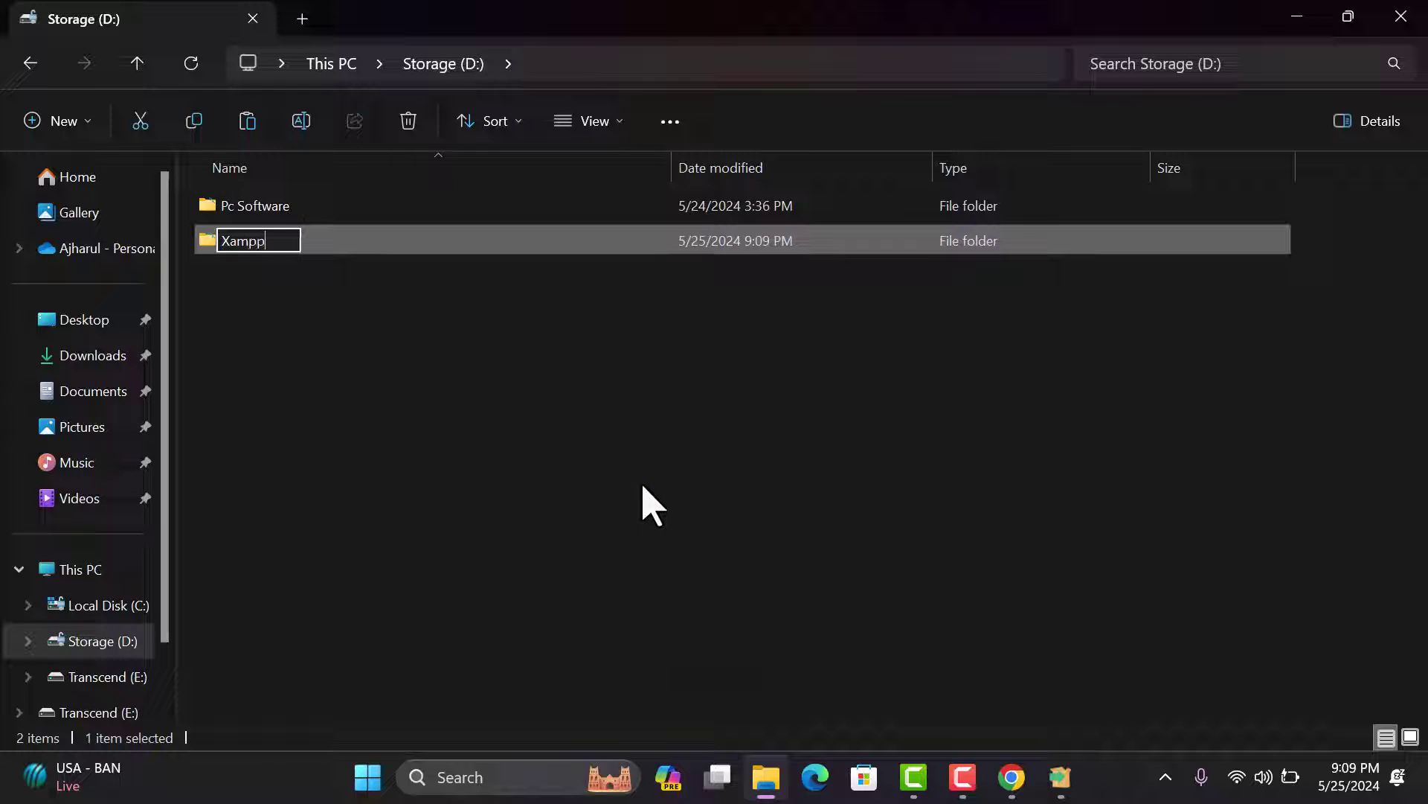
type("pp")
left_click(900, 699)
left_click(248, 249)
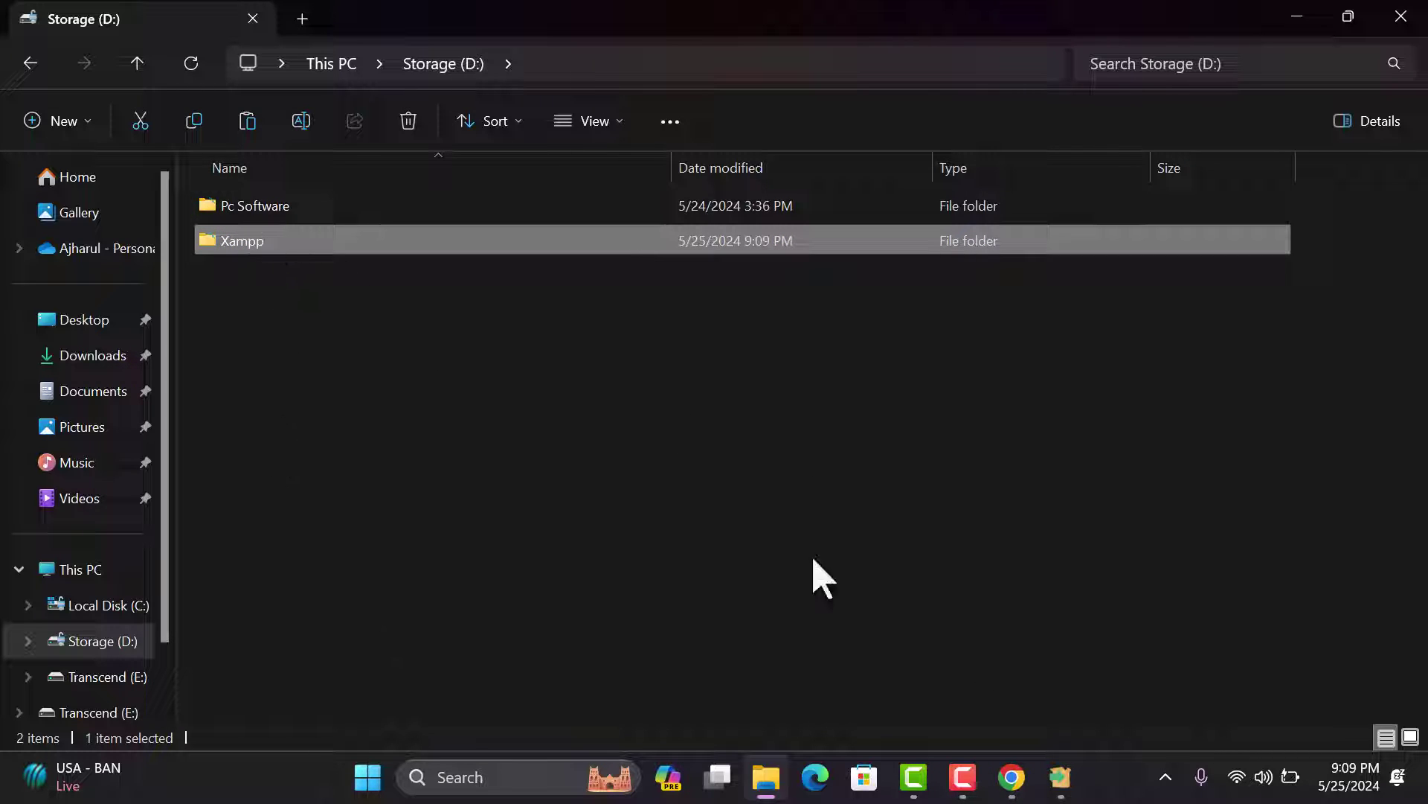
left_click(1059, 782)
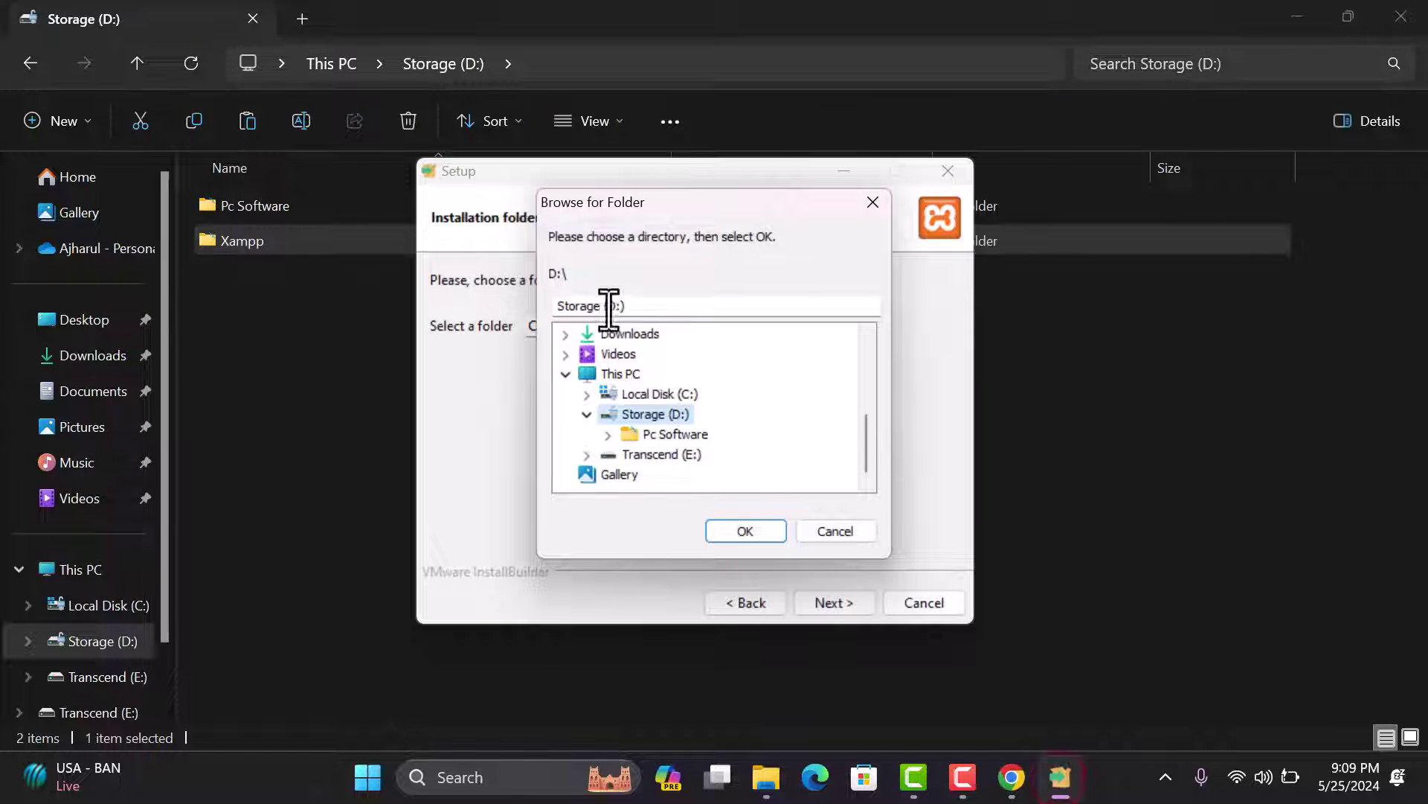
left_click(593, 374)
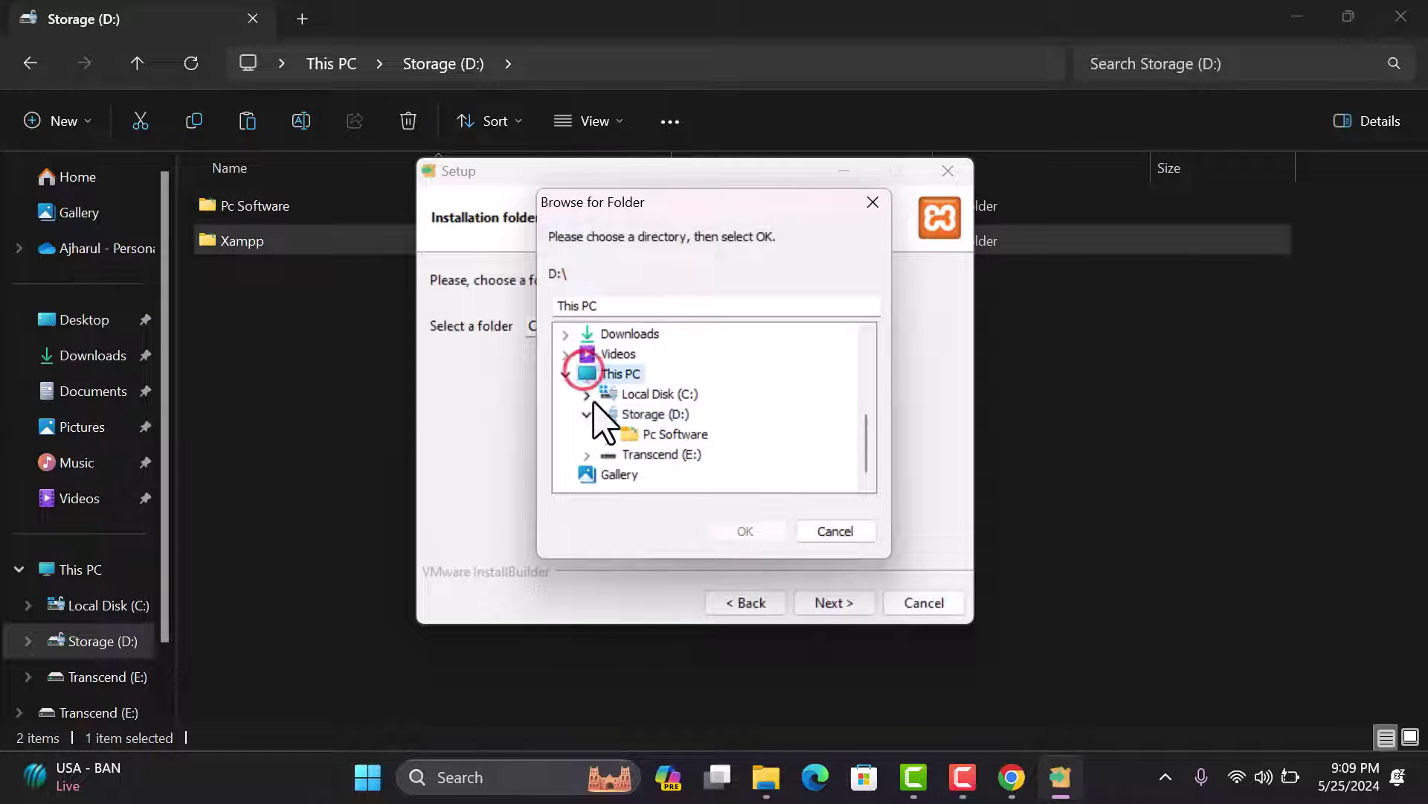
left_click(606, 414)
left_click(835, 530)
- Browse for the XAMPP installation folder again and choose the Xampp folder on the Storage (D:) drive
left_click(769, 325)
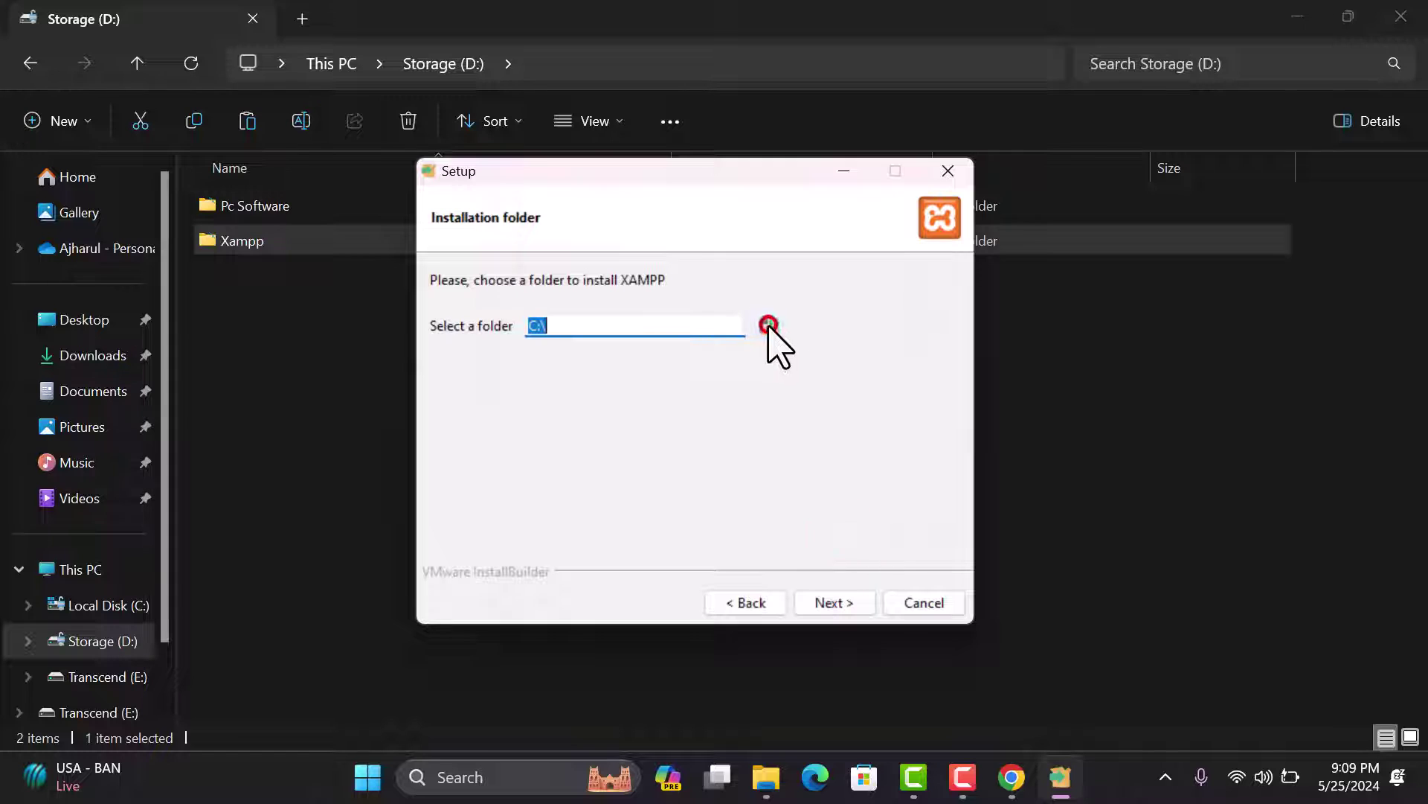
scroll(634, 424, "down", 1)
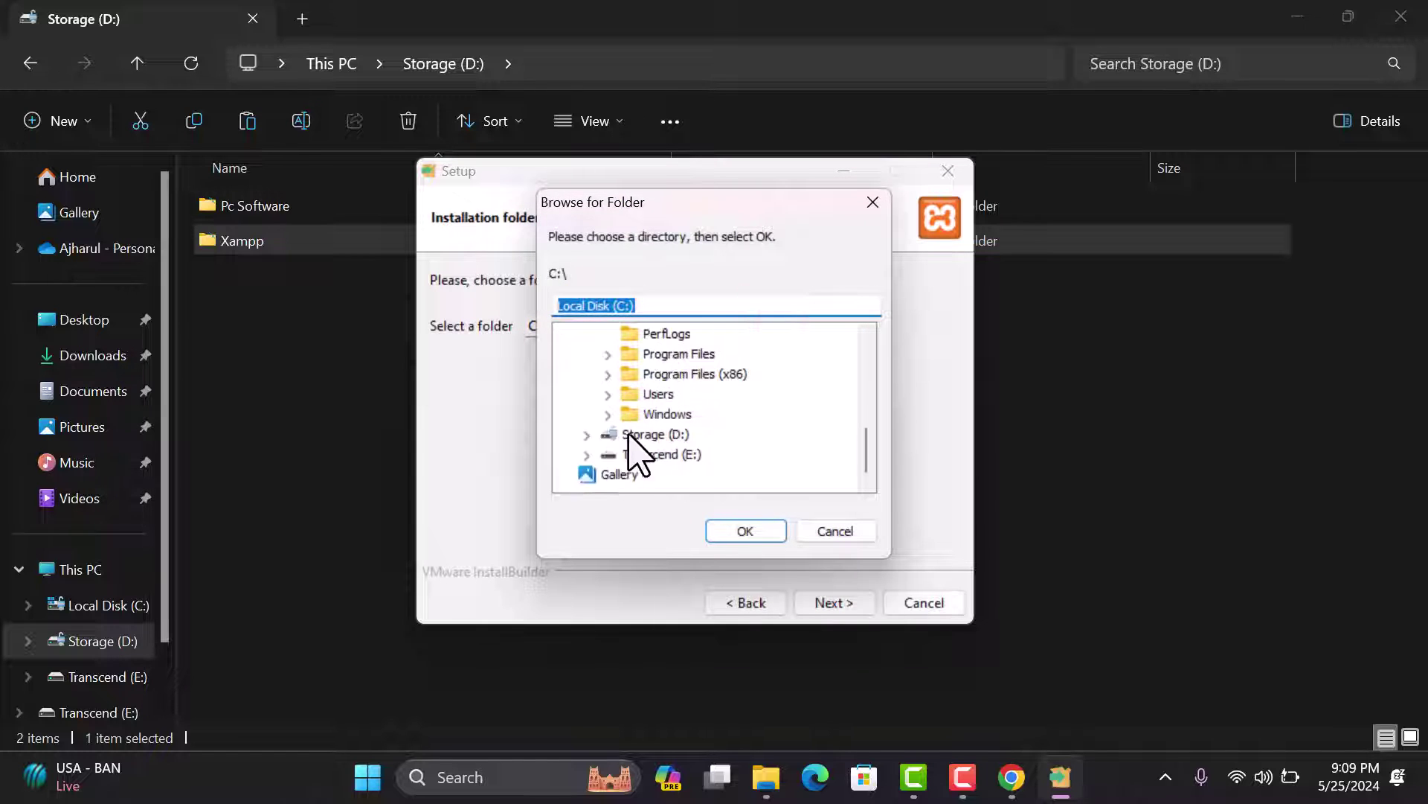
left_click(628, 435)
left_click(587, 435)
left_click(660, 476)
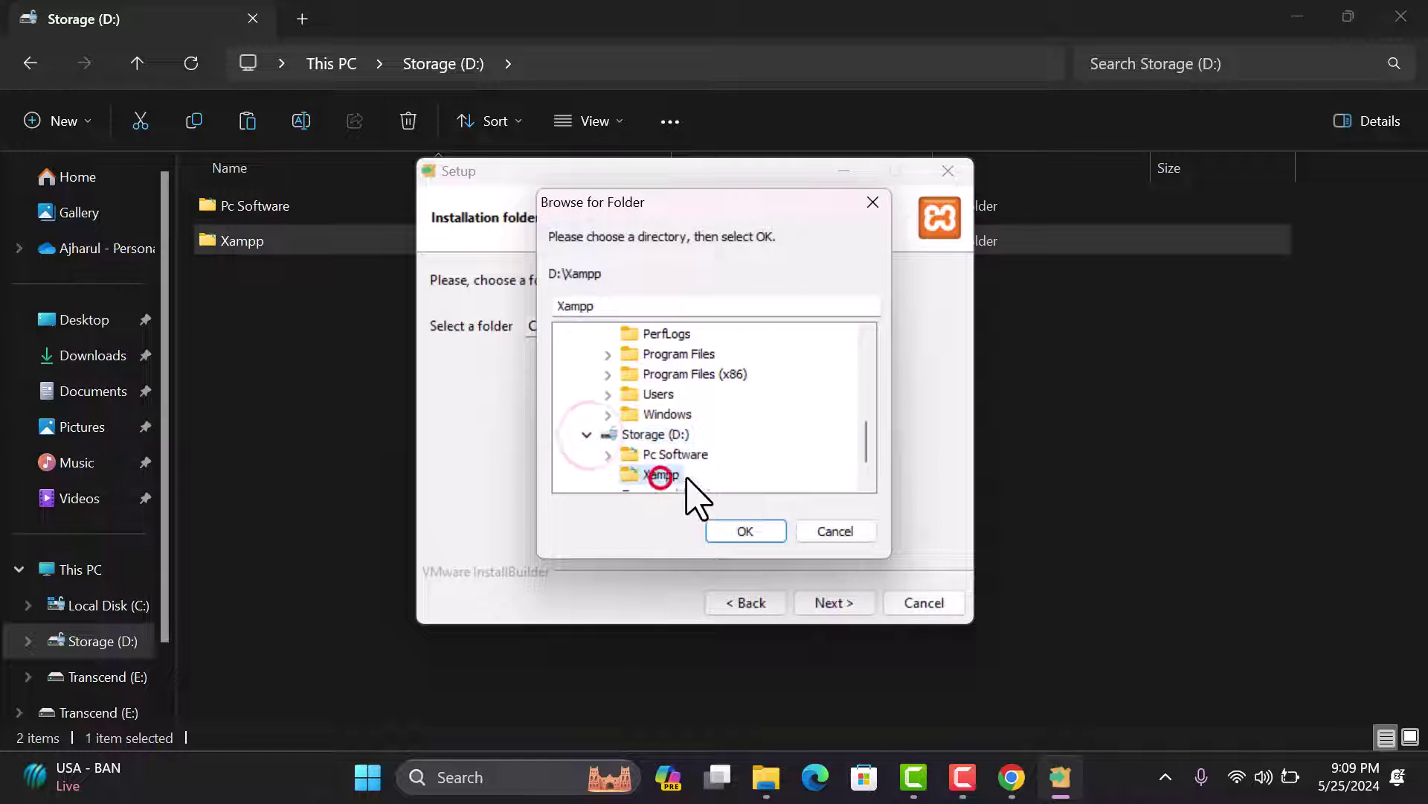
left_click(736, 531)
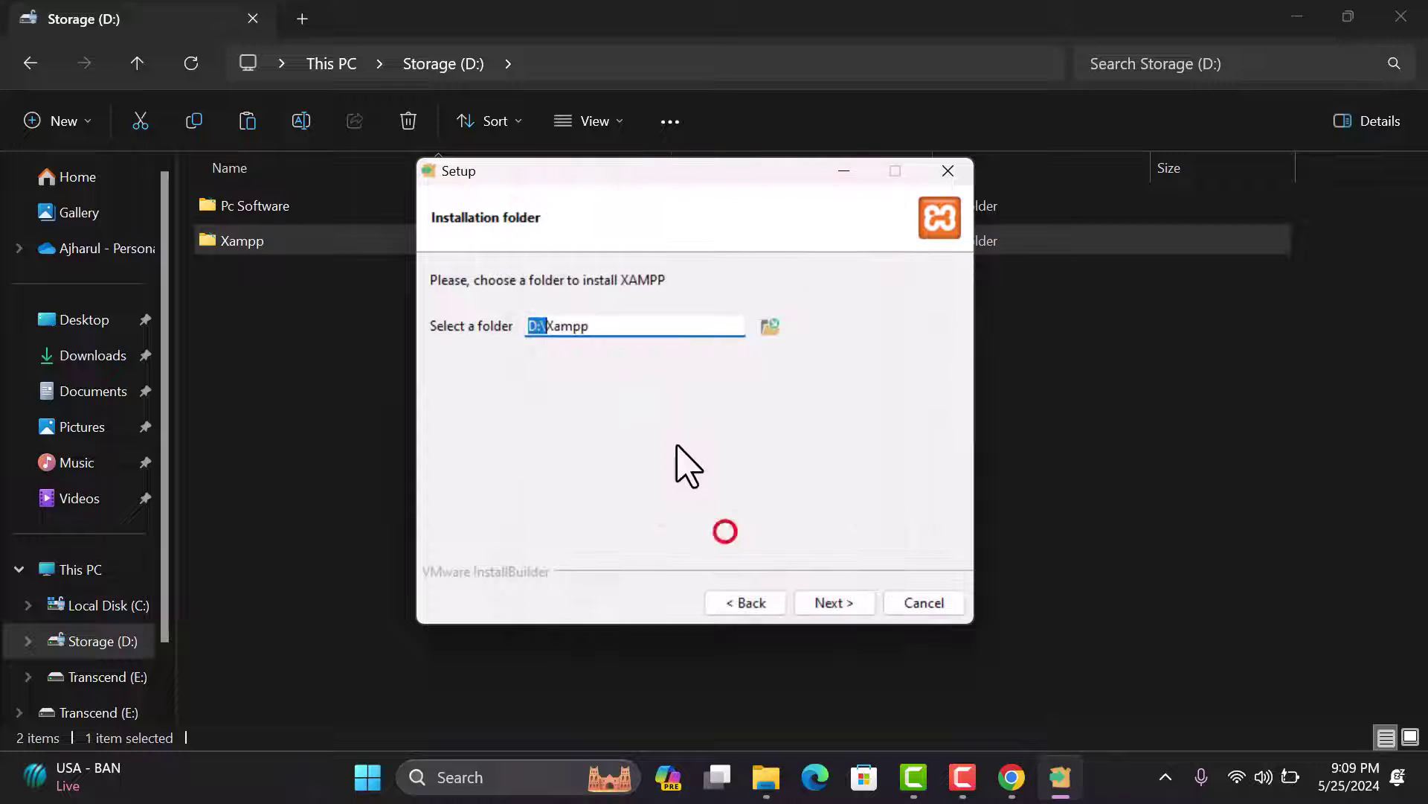
- Install XAMPP with English as the language and finish the setup with the Control Panel set to start
left_click(829, 608)
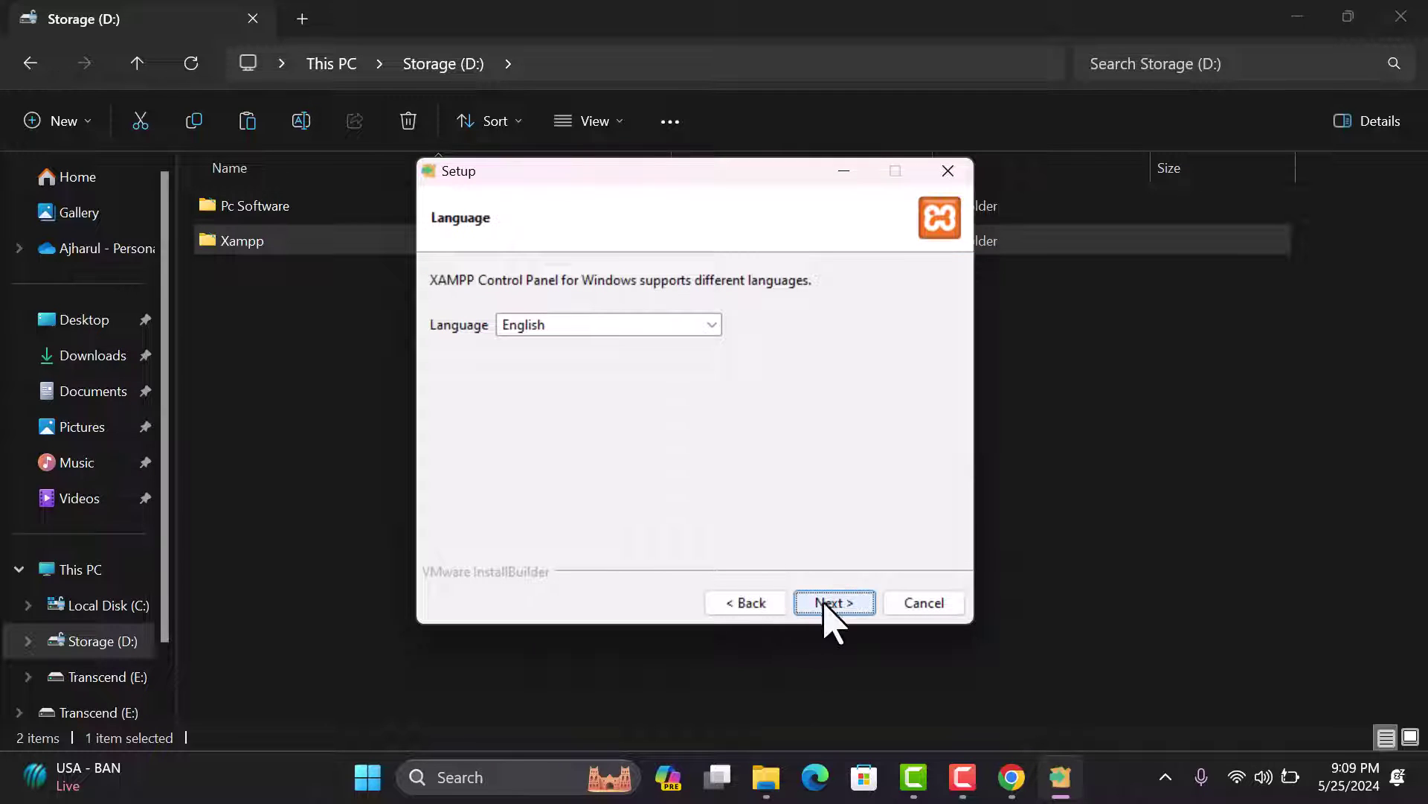
left_click(805, 603)
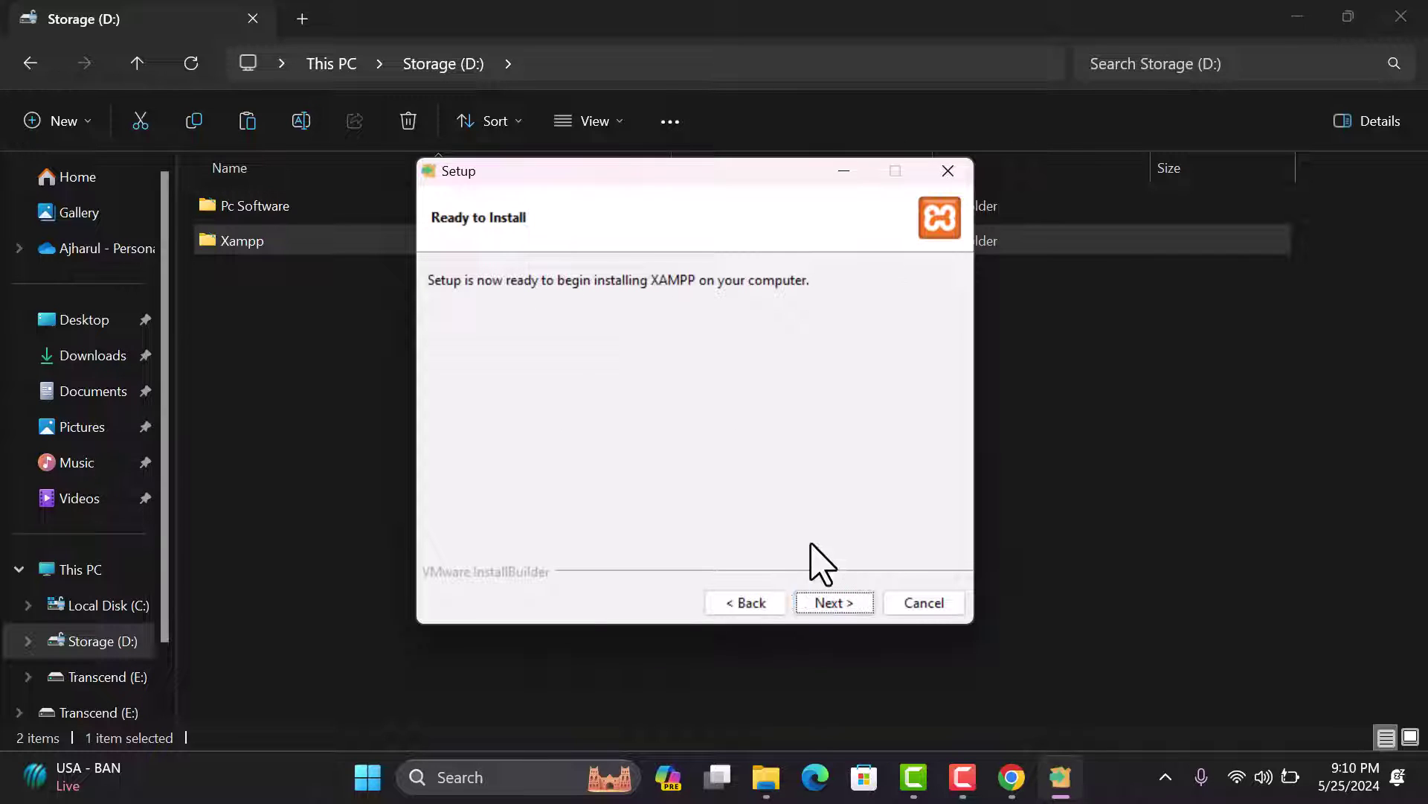
left_click(839, 606)
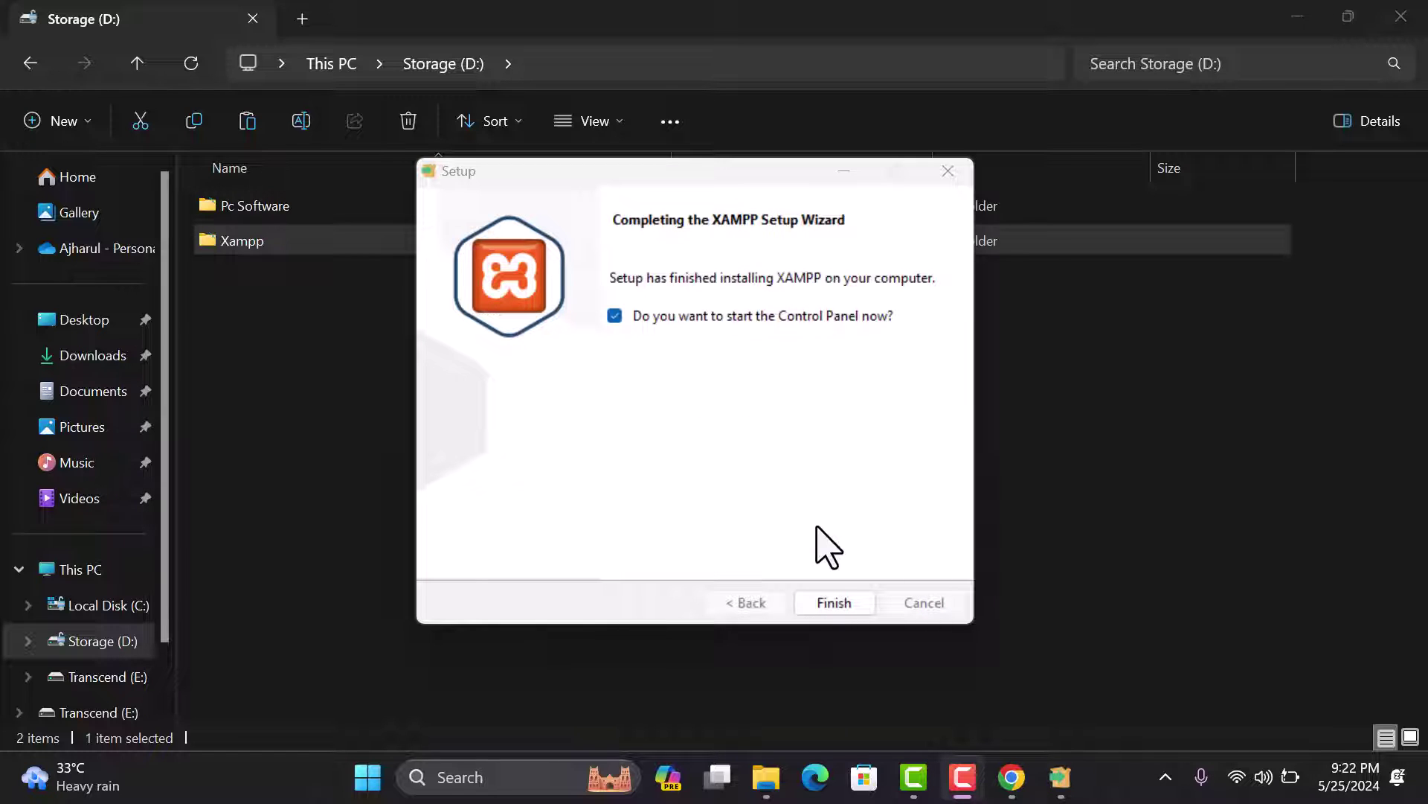
left_click(834, 602)
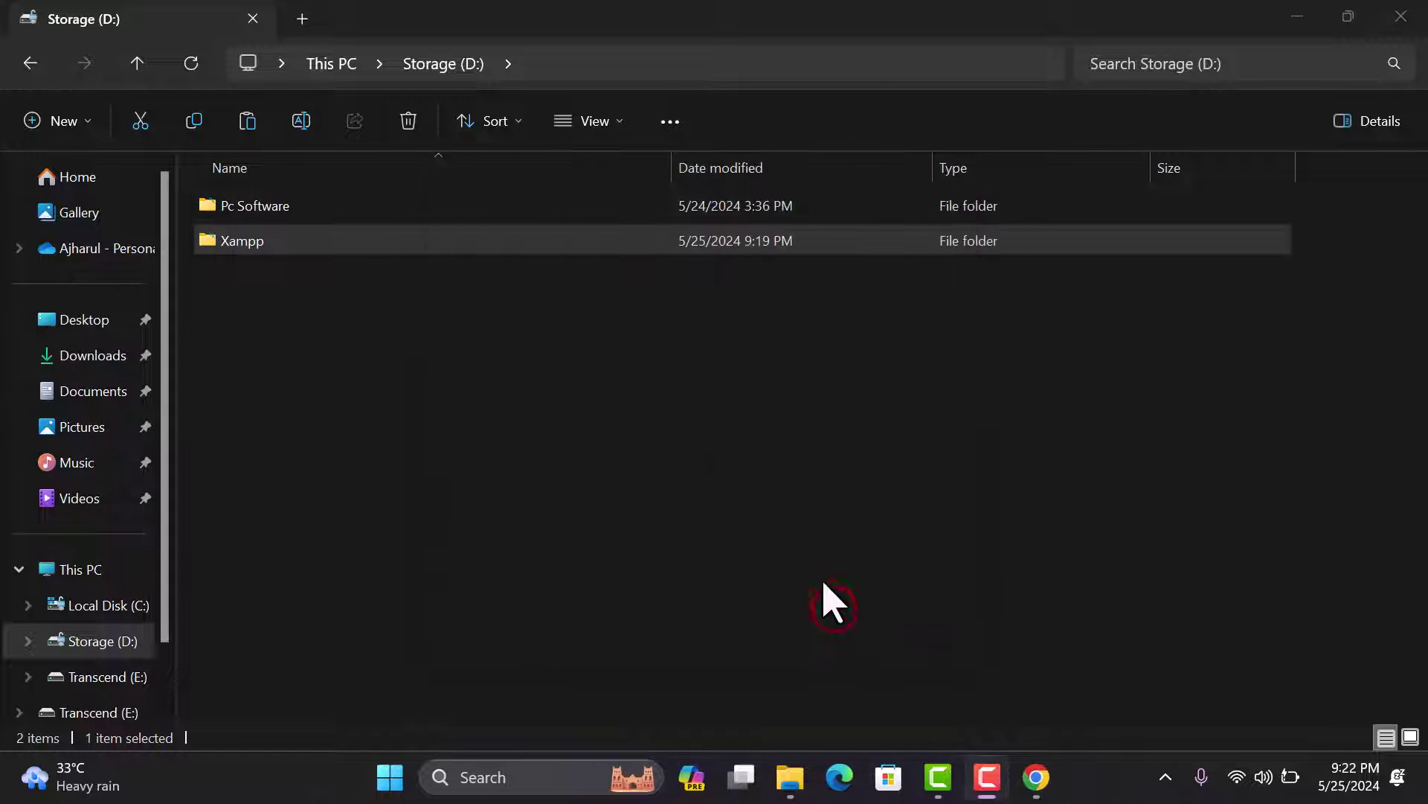
- Open the Xampp folder on the Storage (D:) drive and launch the xampp-control application
left_click(110, 642)
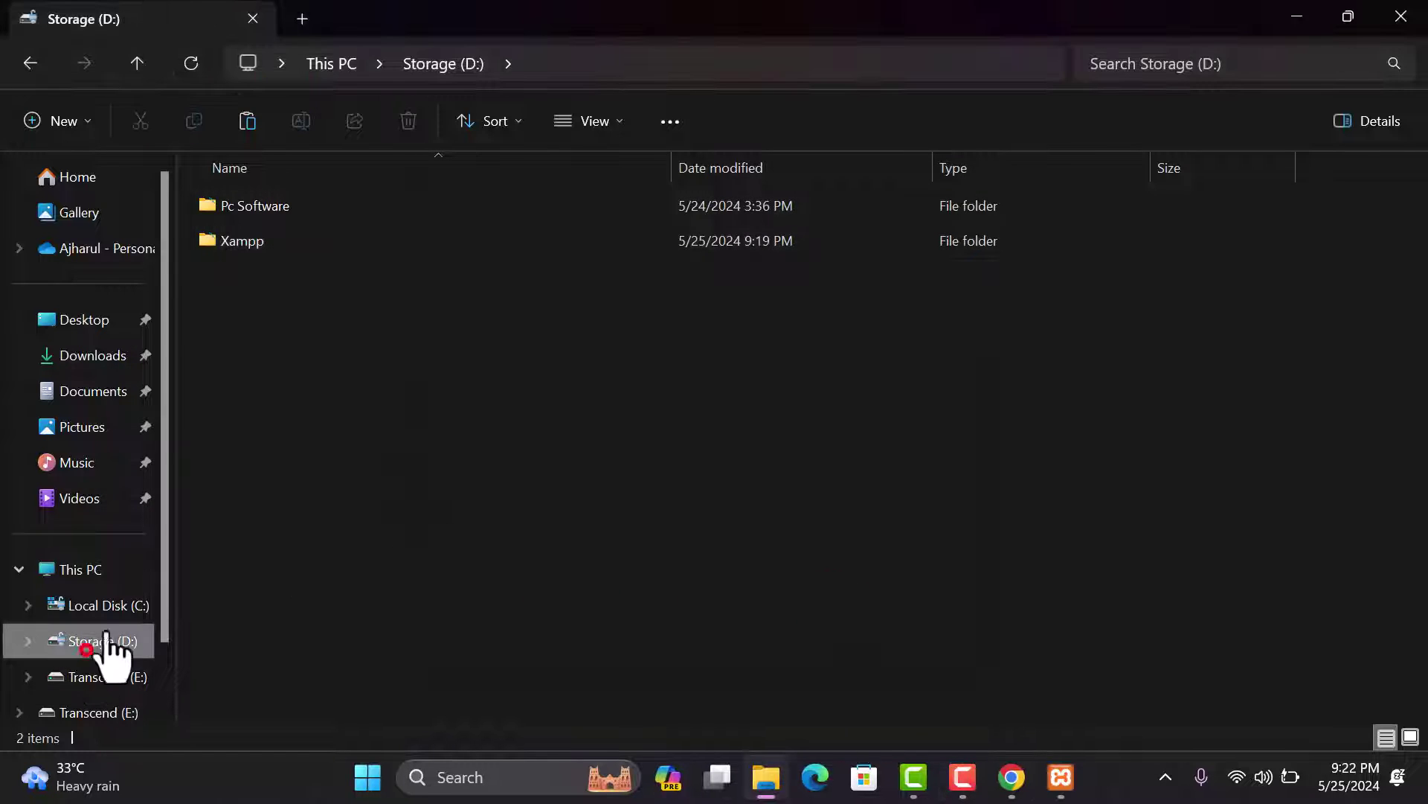
double_click(221, 240)
scroll(255, 447, "down", 12)
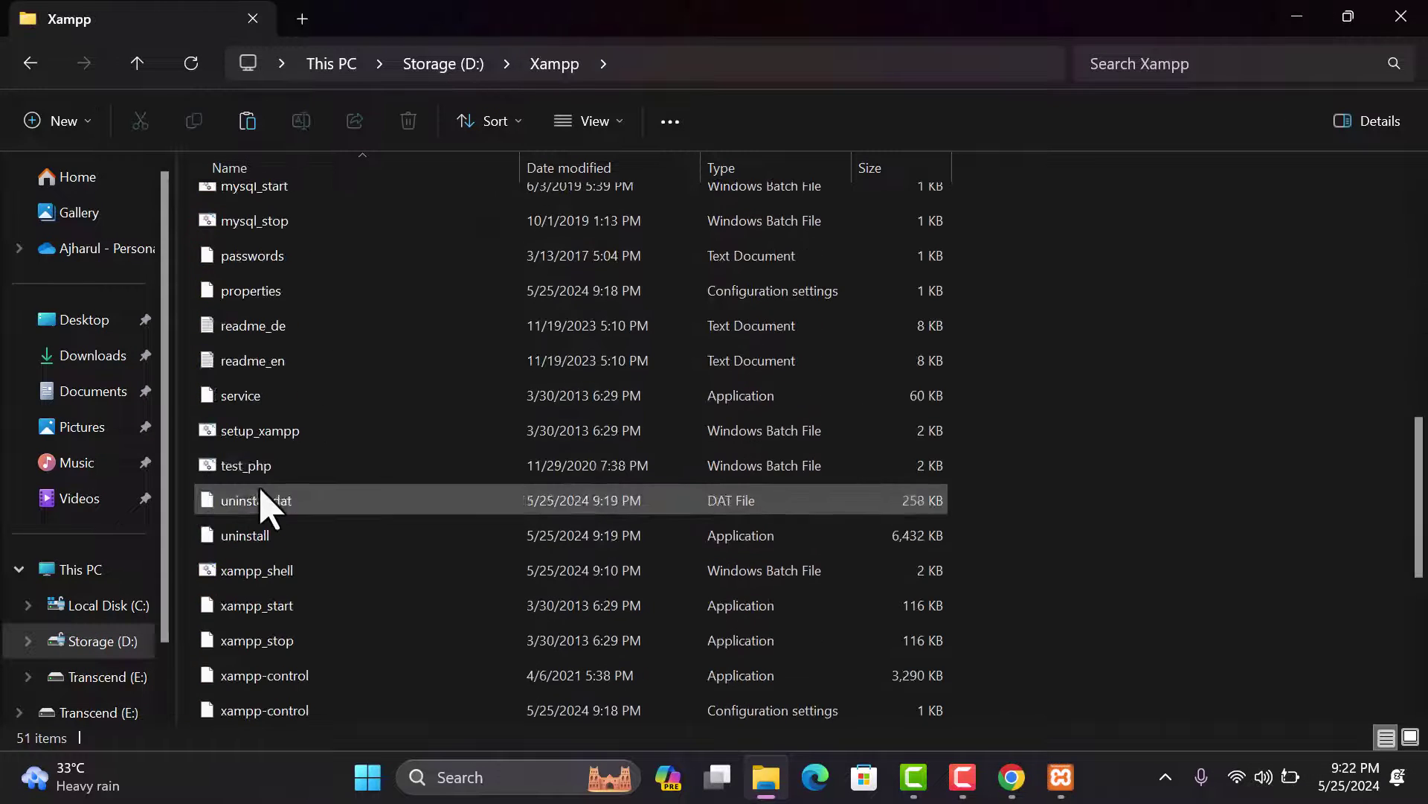
scroll(268, 547, "up", 12)
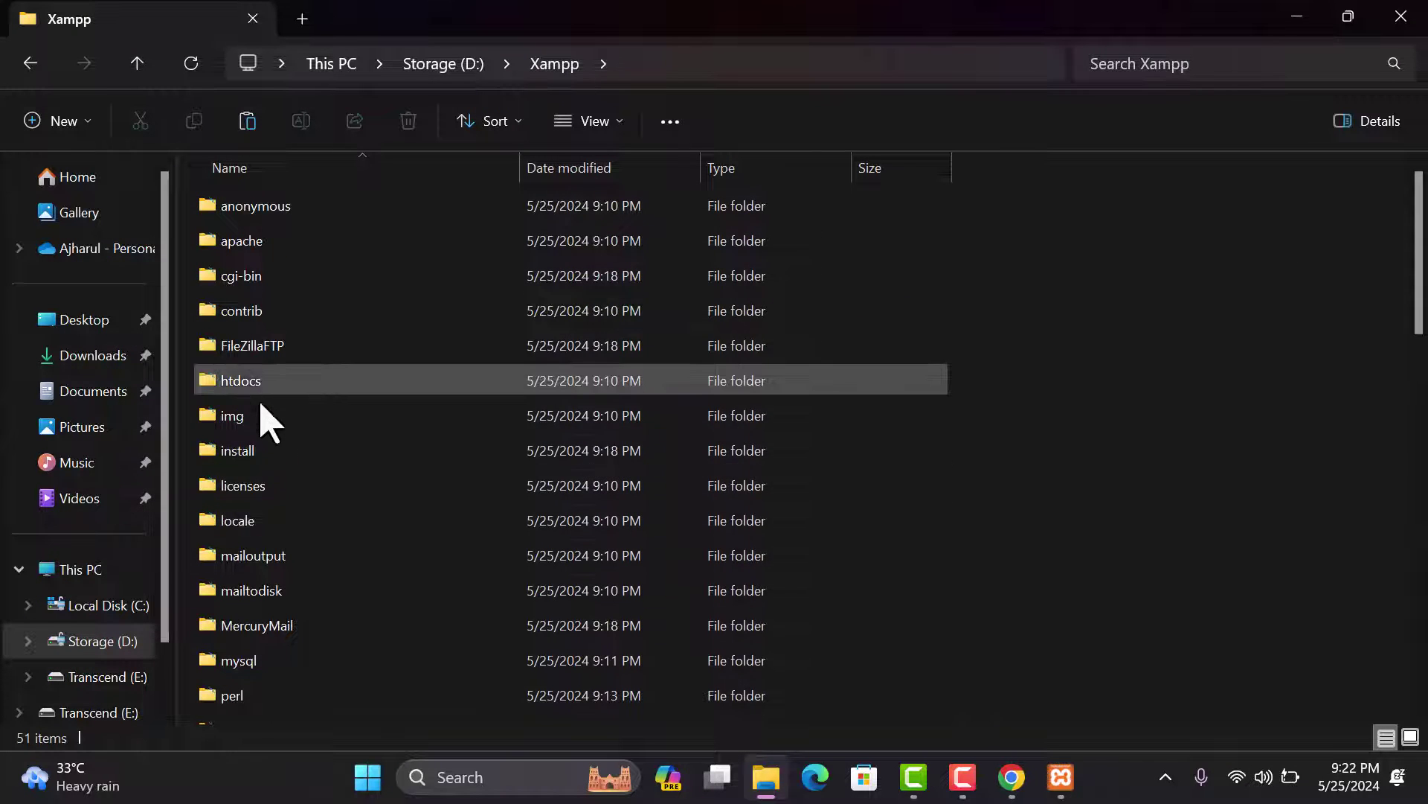
scroll(267, 431, "down", 10)
scroll(275, 520, "down", 1)
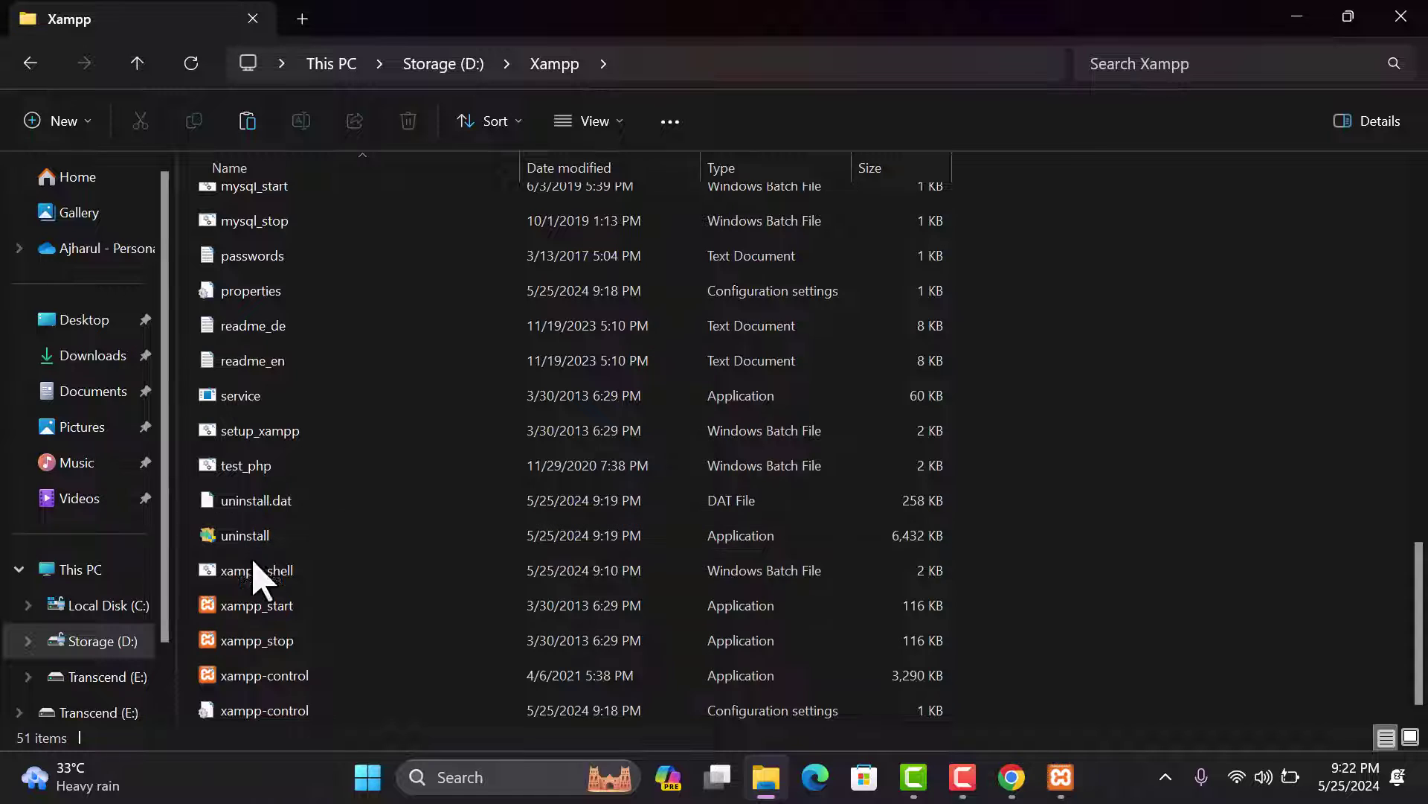
double_click(240, 677)
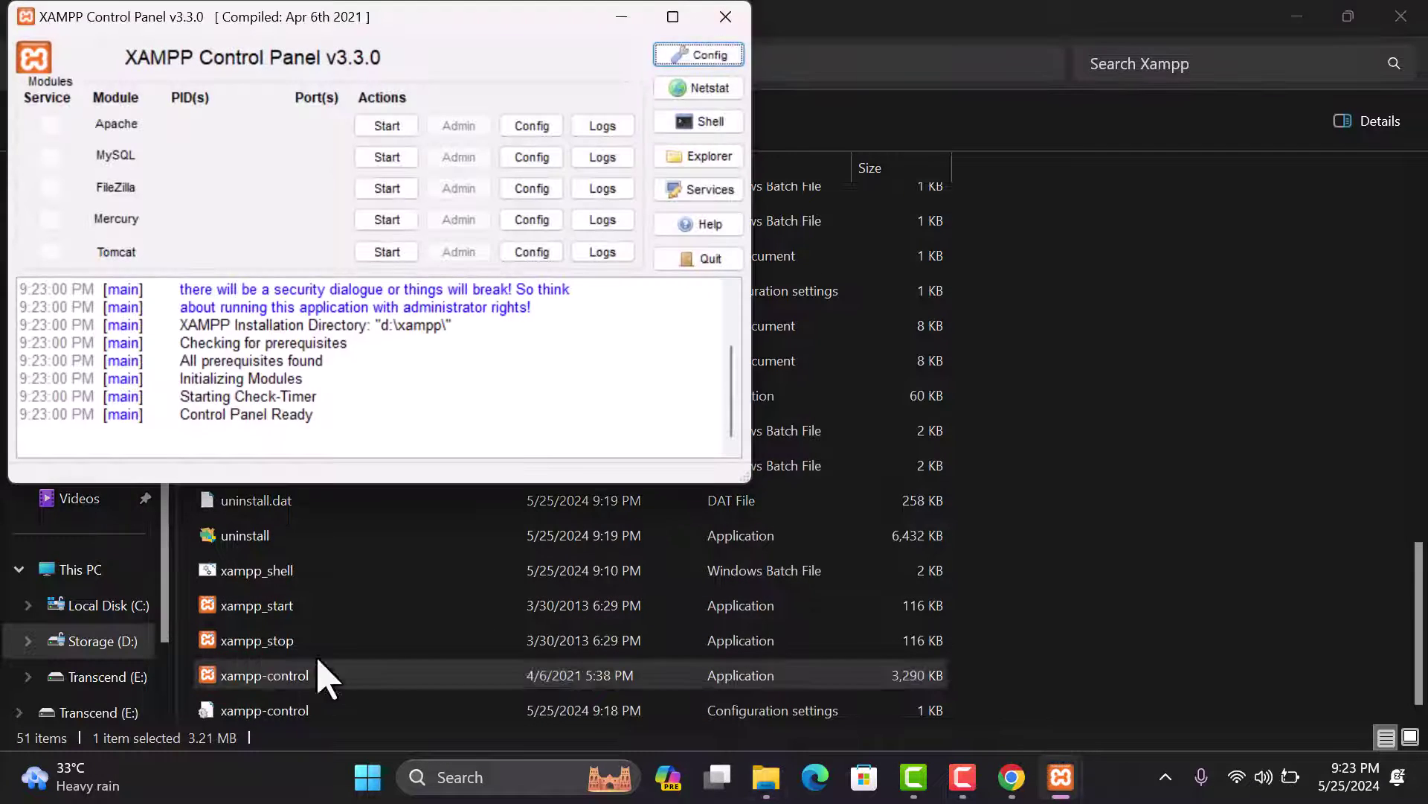
- Start the Apache and MySQL modules and allow mysqld through the Windows Firewall
left_click(386, 128)
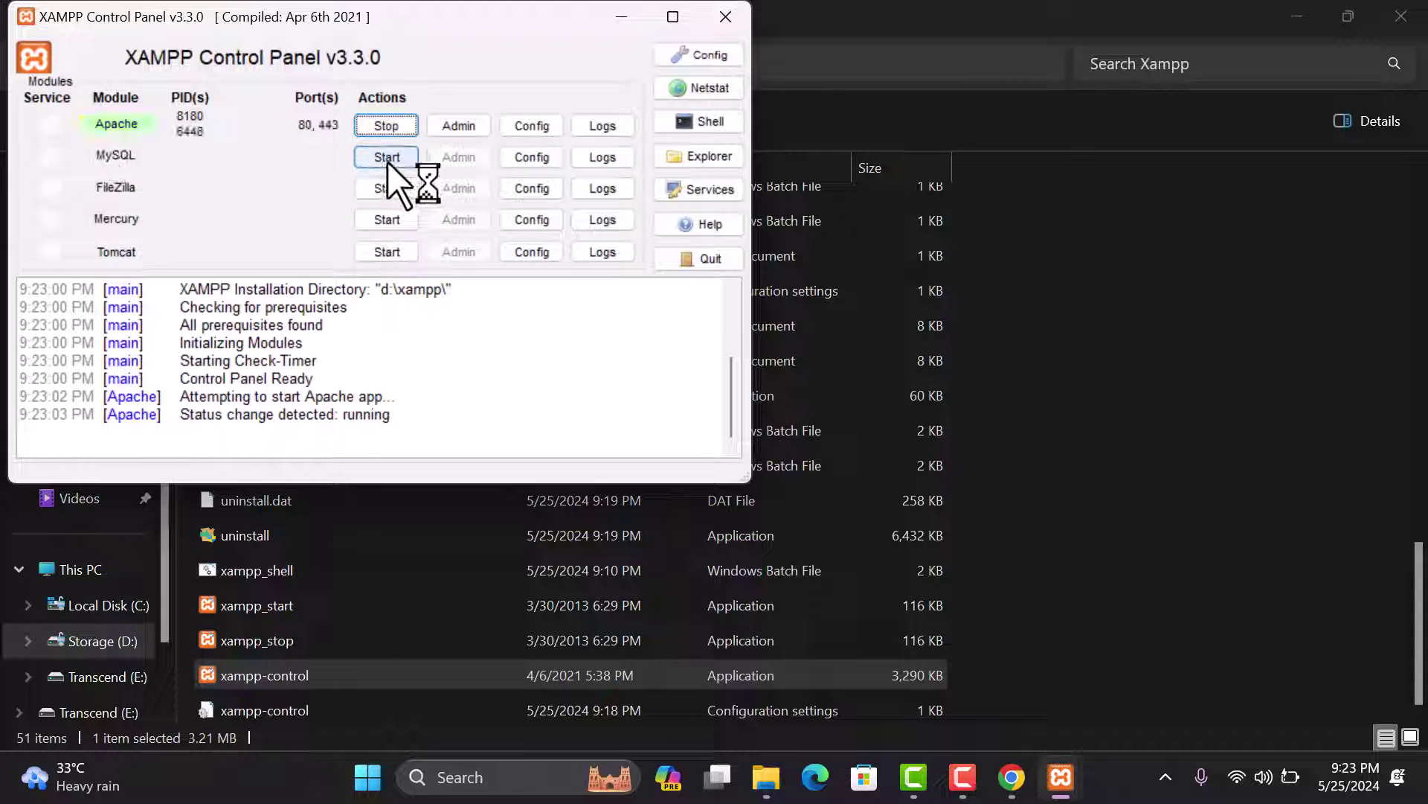
left_click(384, 158)
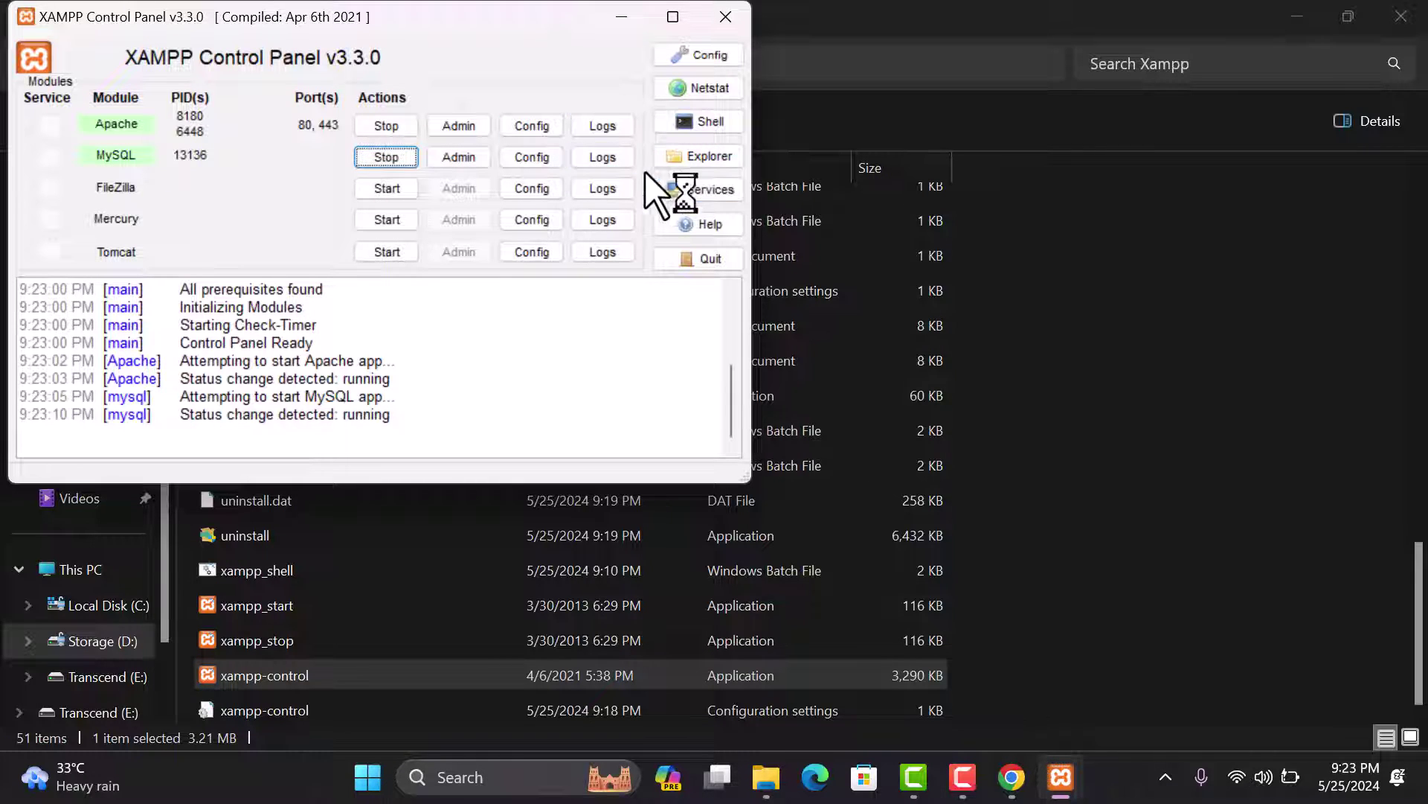
left_click(691, 90)
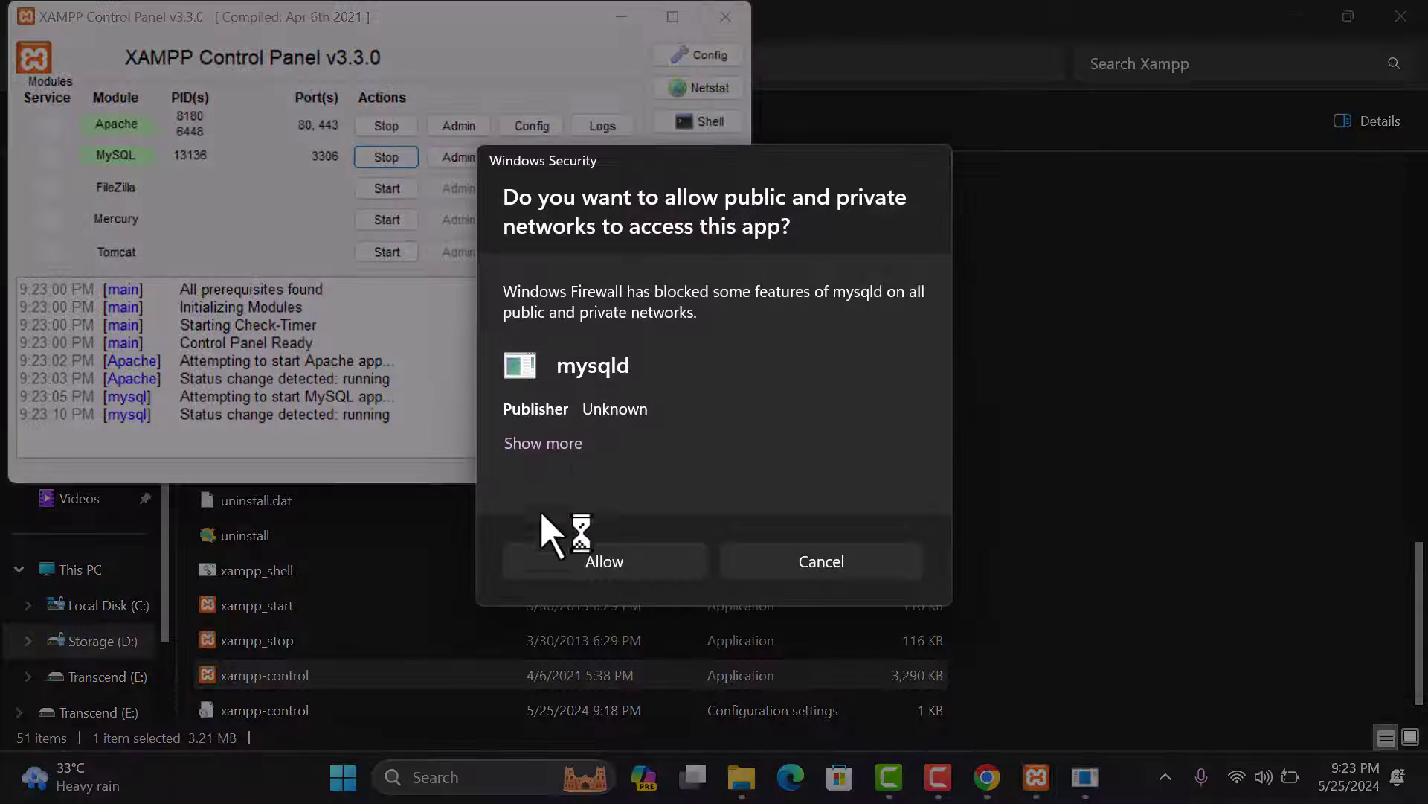
left_click(618, 559)
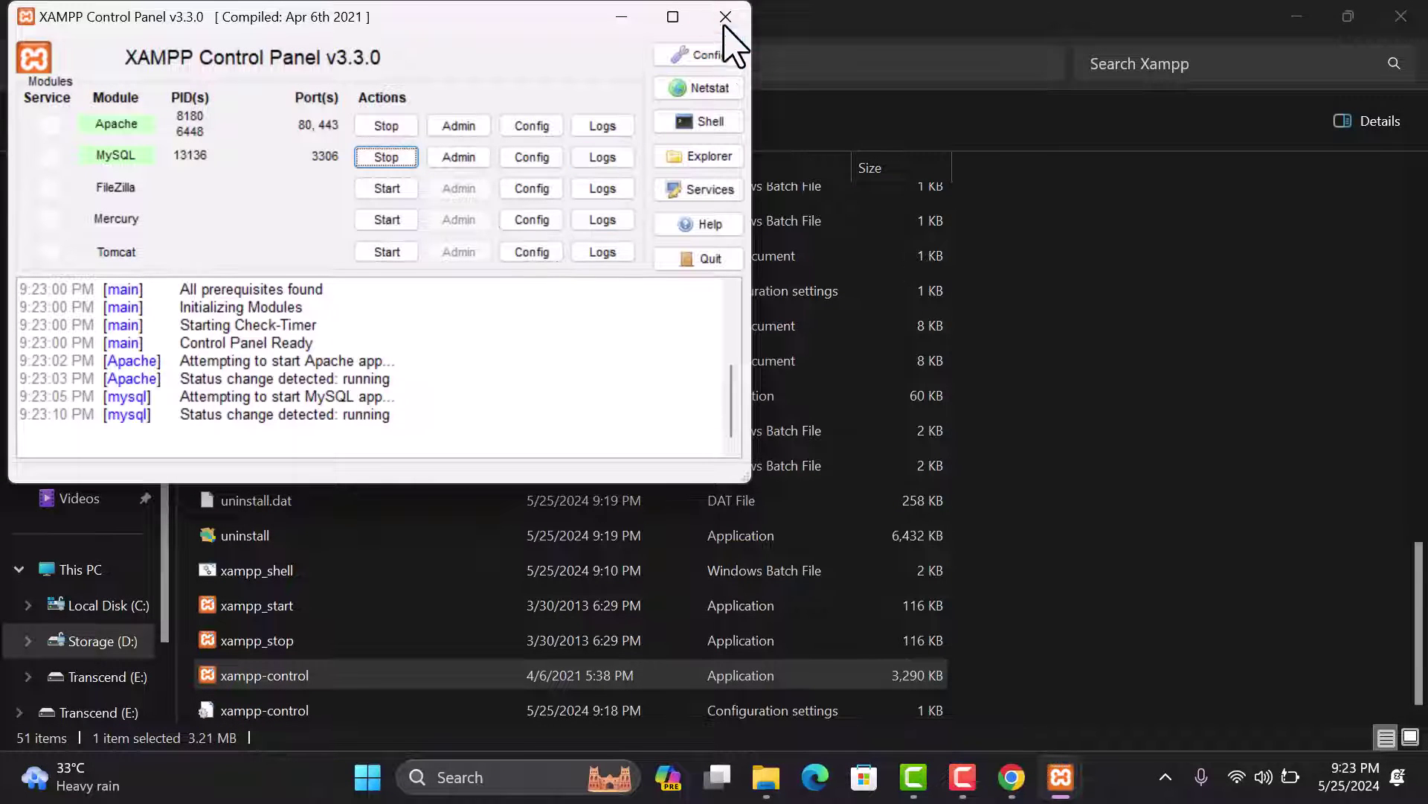
- Close the XAMPP Control Panel window, quit XAMPP from its system tray icon and dismiss the application error
left_click(727, 16)
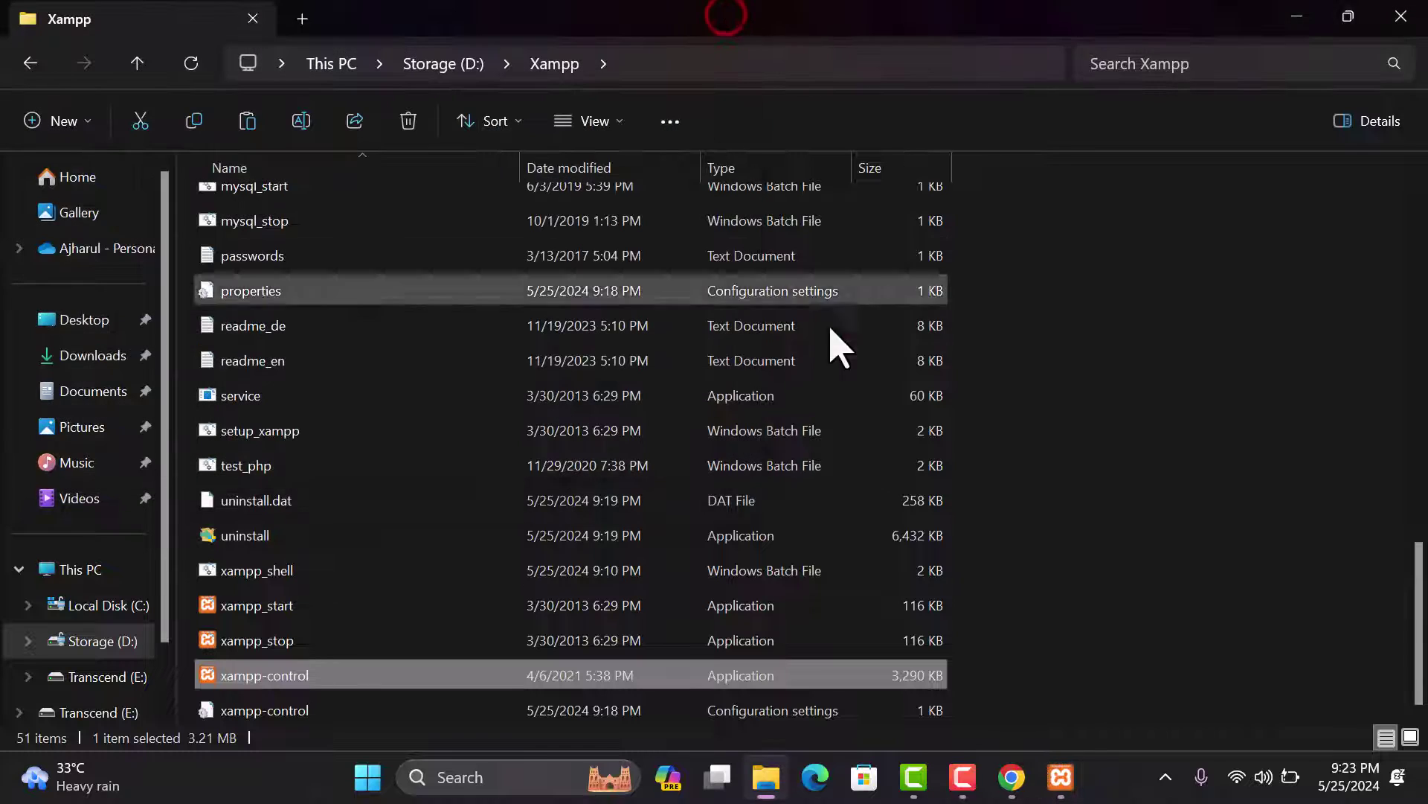
left_click(1165, 777)
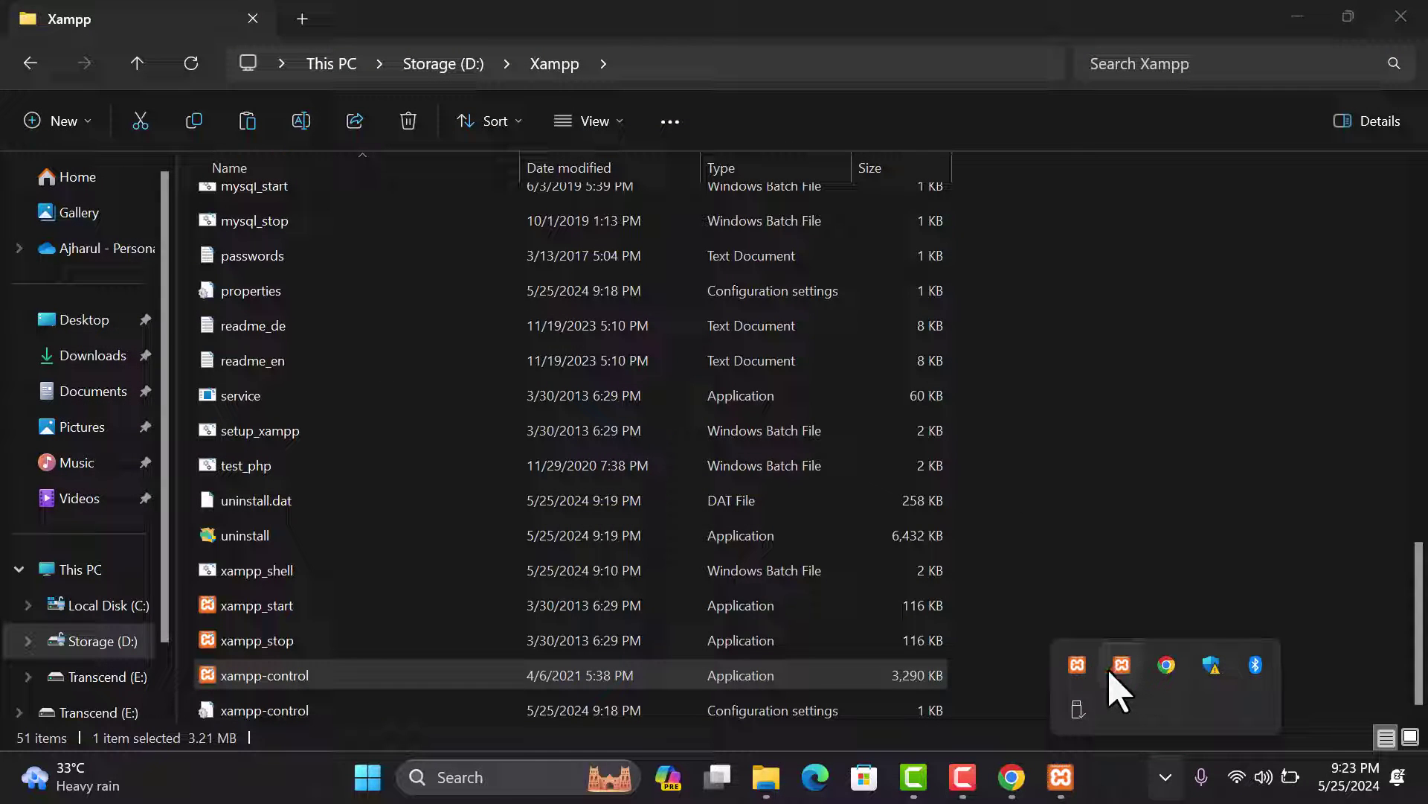
right_click(1085, 670)
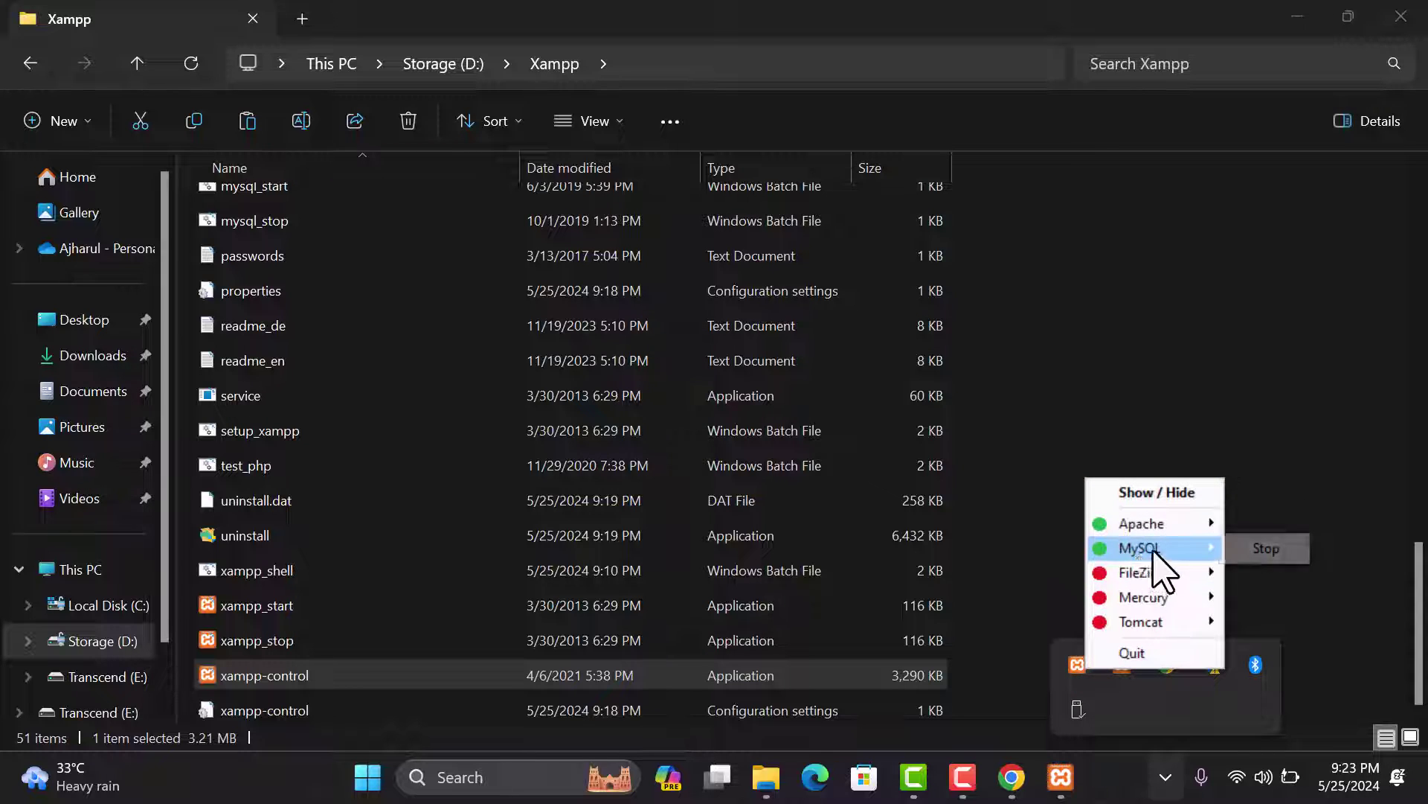
mouse_move(1211, 524)
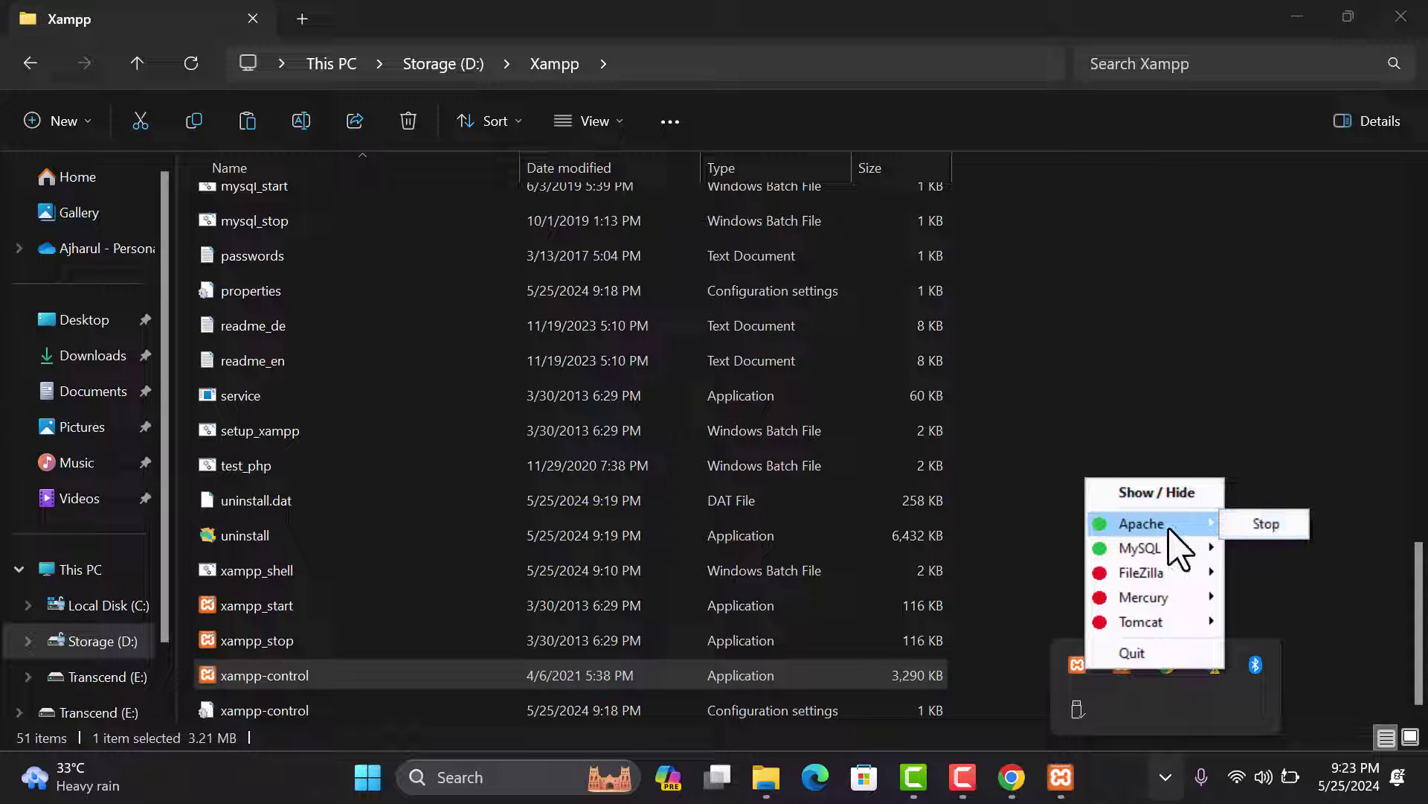
left_click(1146, 652)
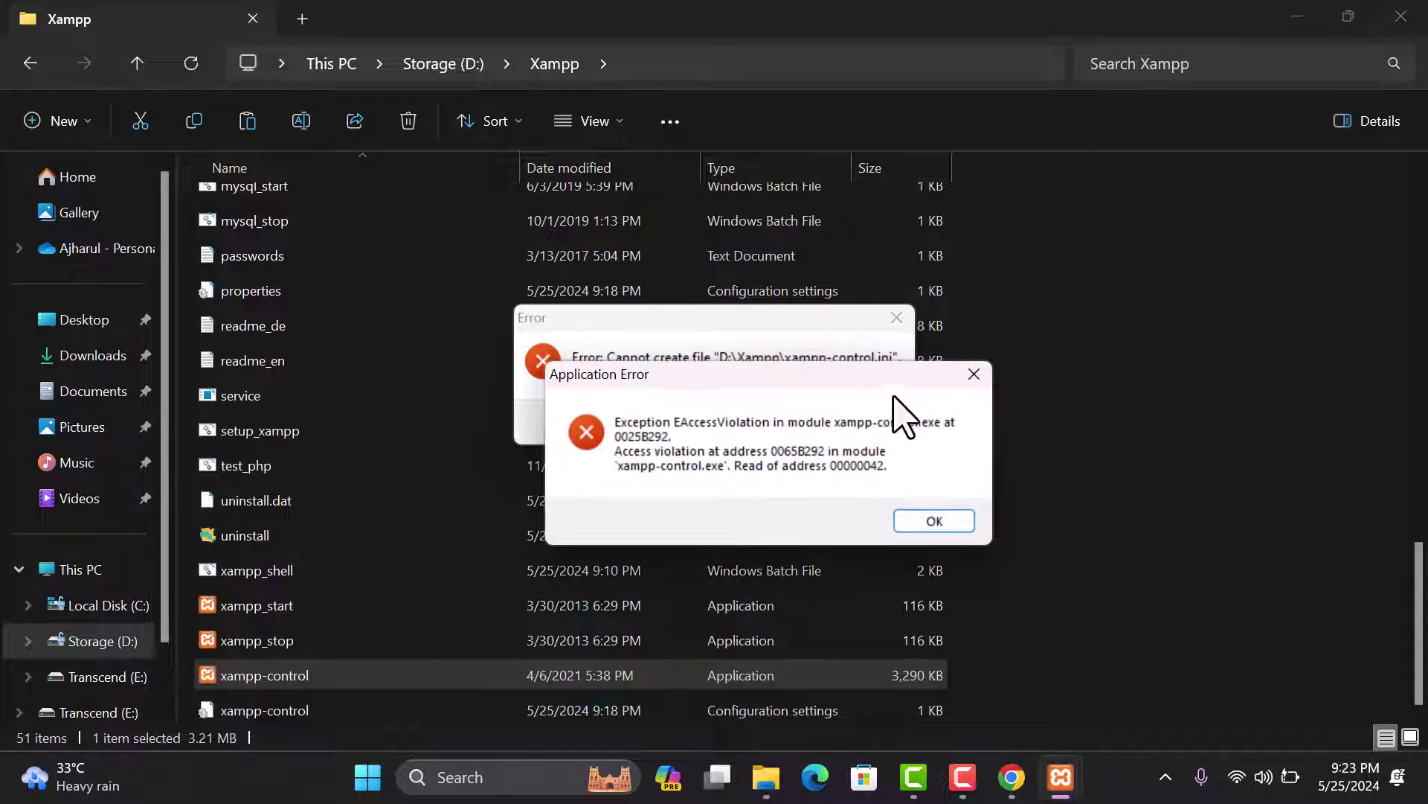
left_click(933, 521)
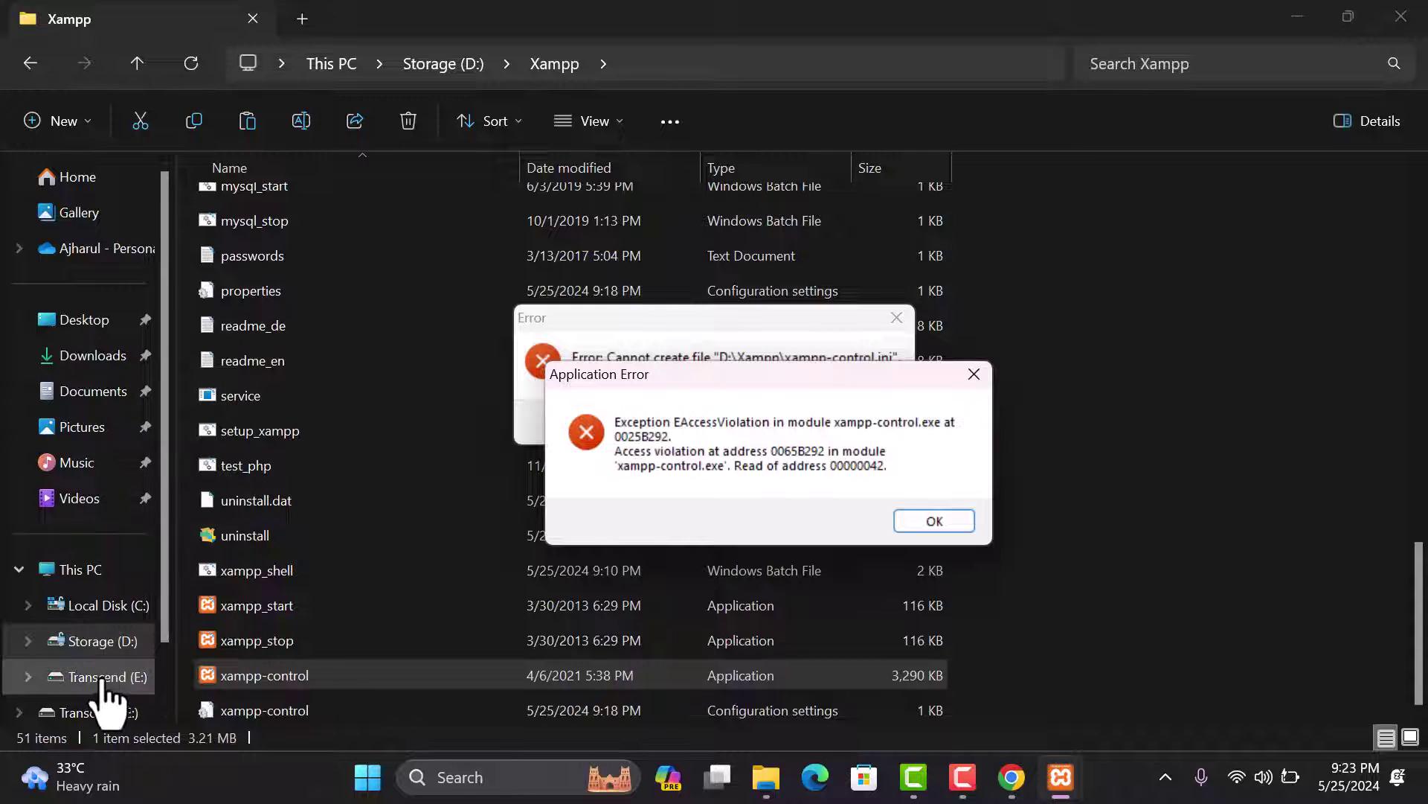
- Set the xampp-control application in D:\Xampp to run as an administrator in its compatibility properties and apply the change
left_click(93, 646)
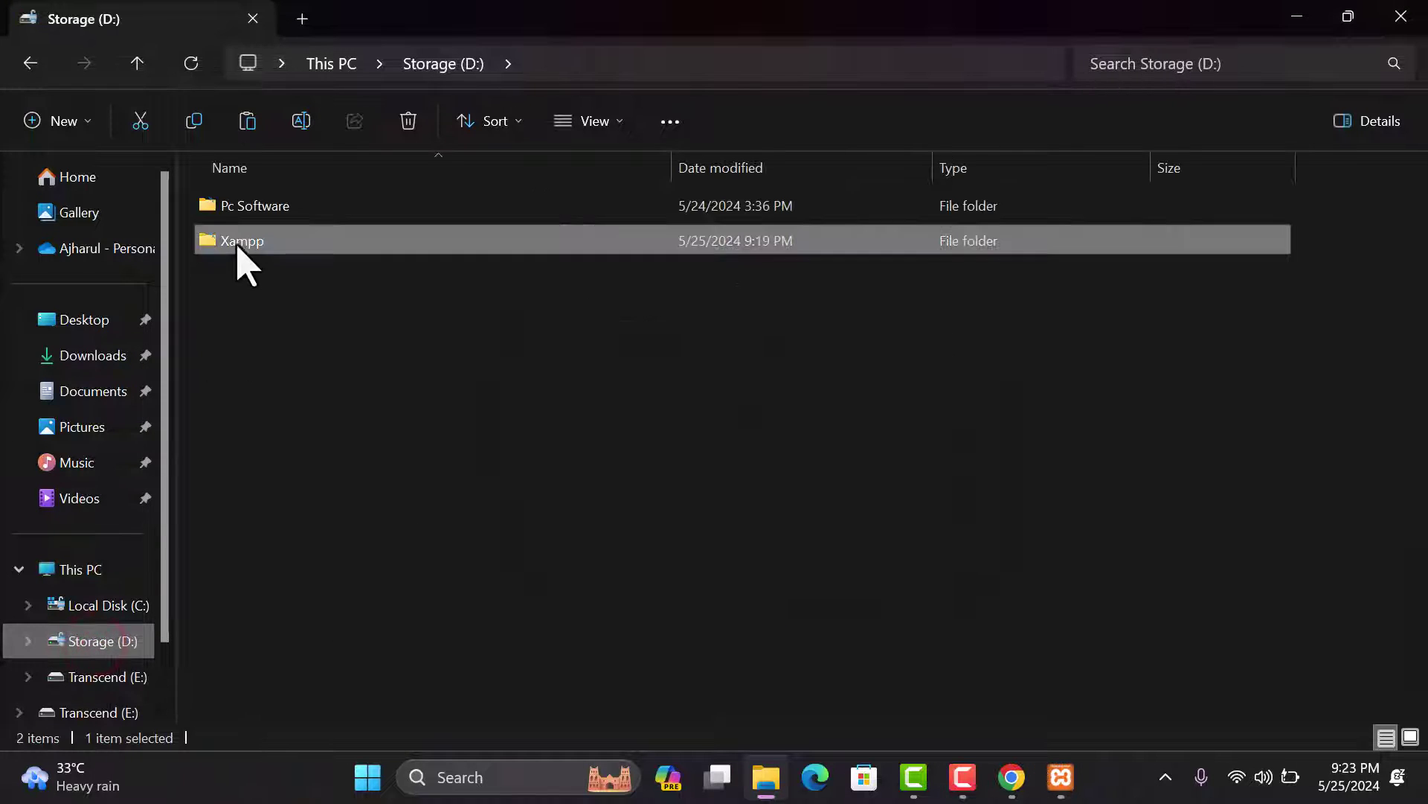
left_click(236, 246)
double_click(236, 245)
scroll(309, 485, "down", 15)
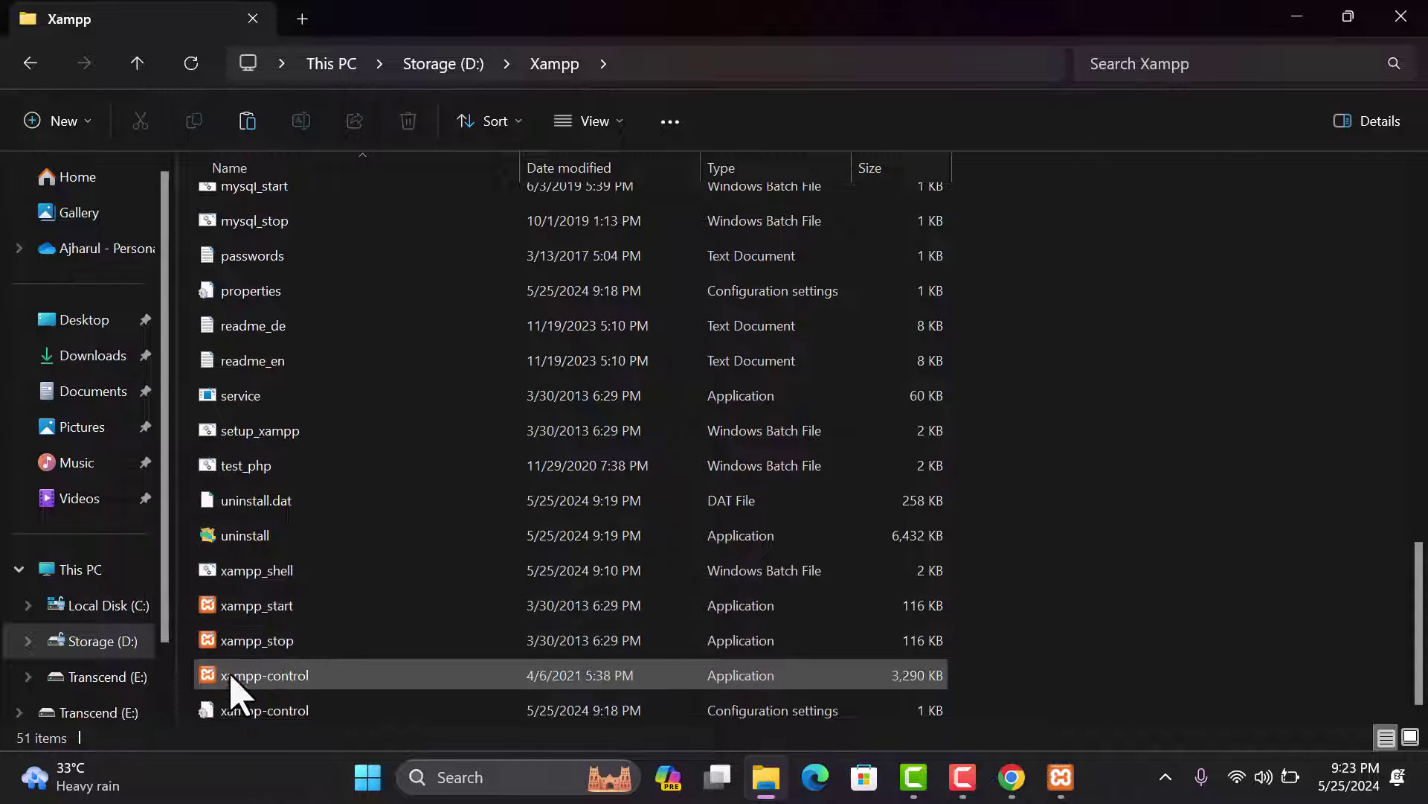
left_click(251, 676)
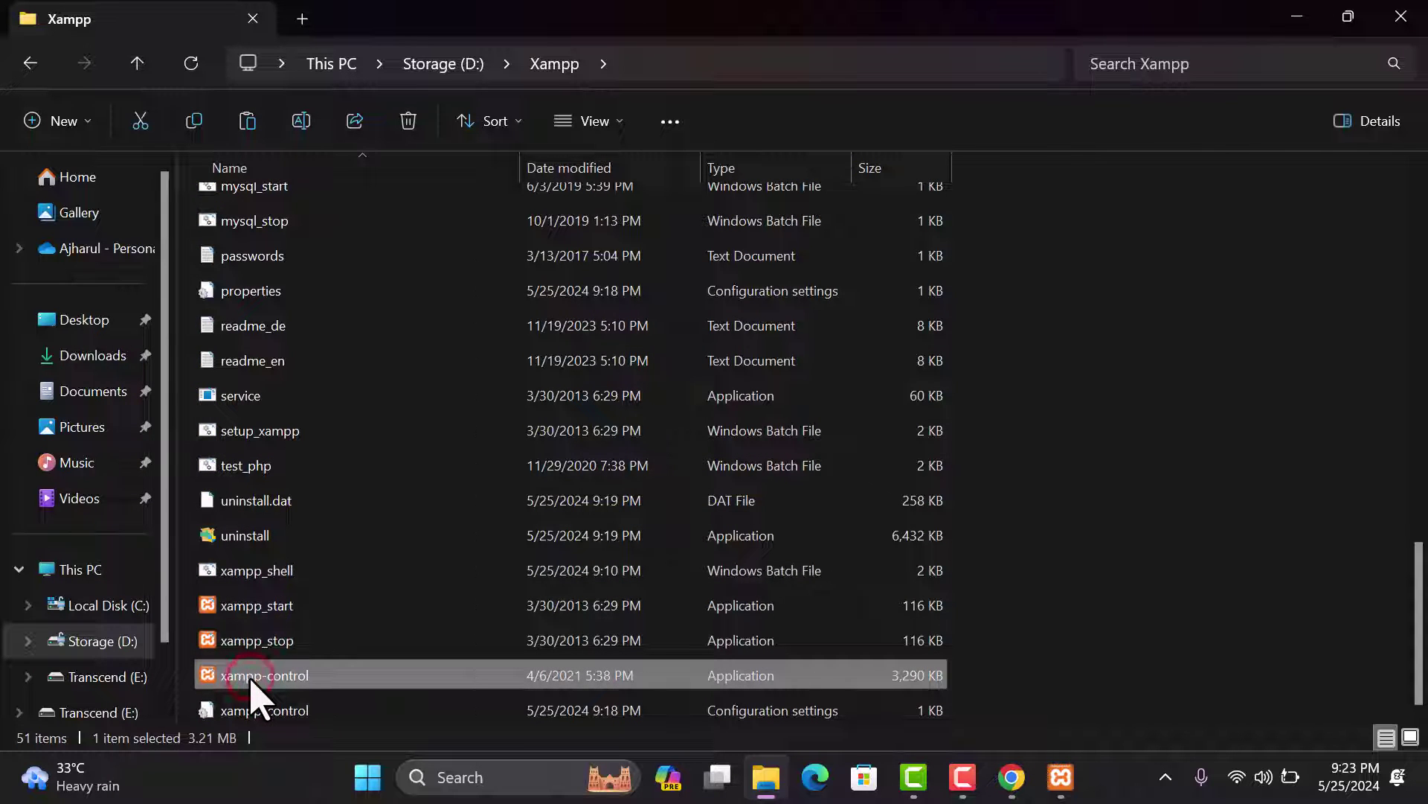
right_click(256, 694)
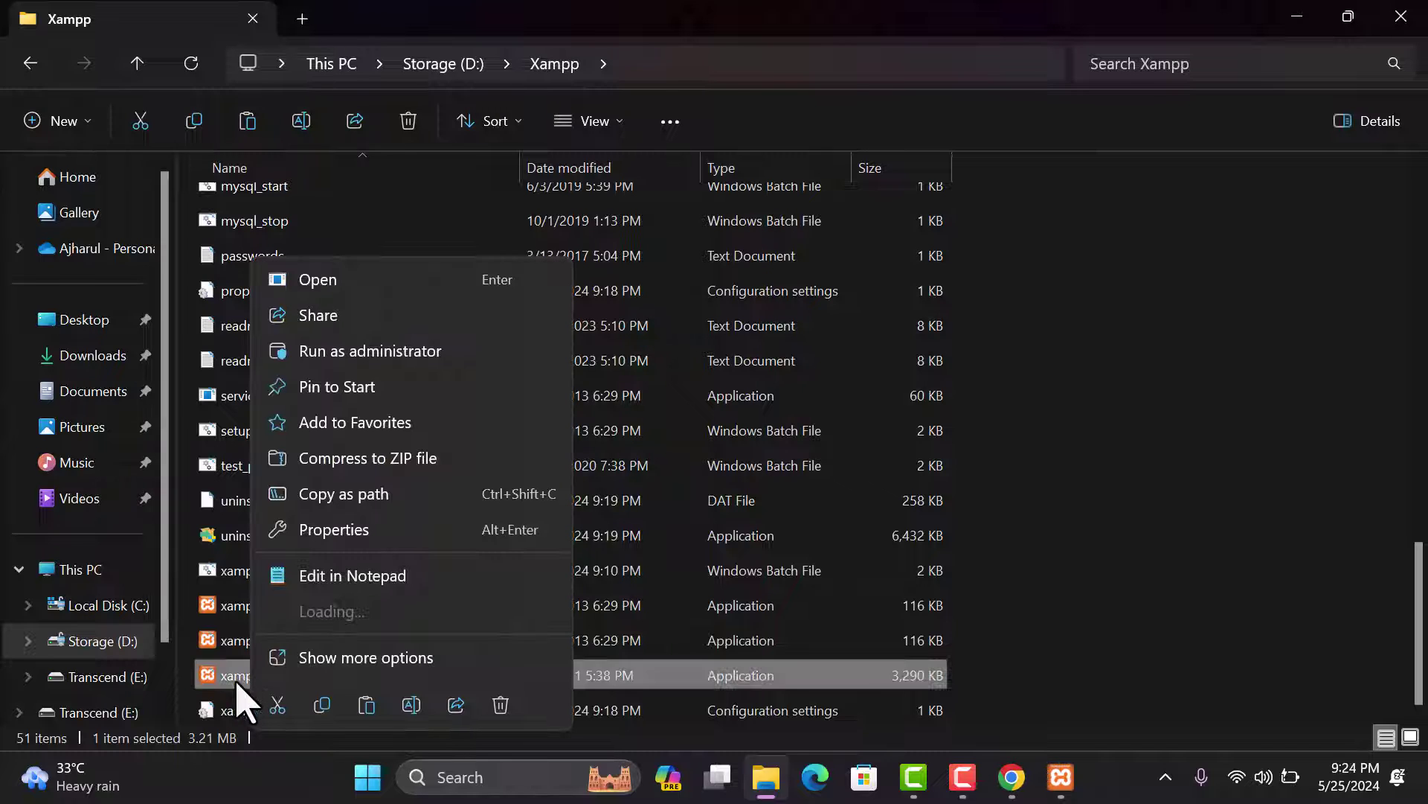
left_click(328, 530)
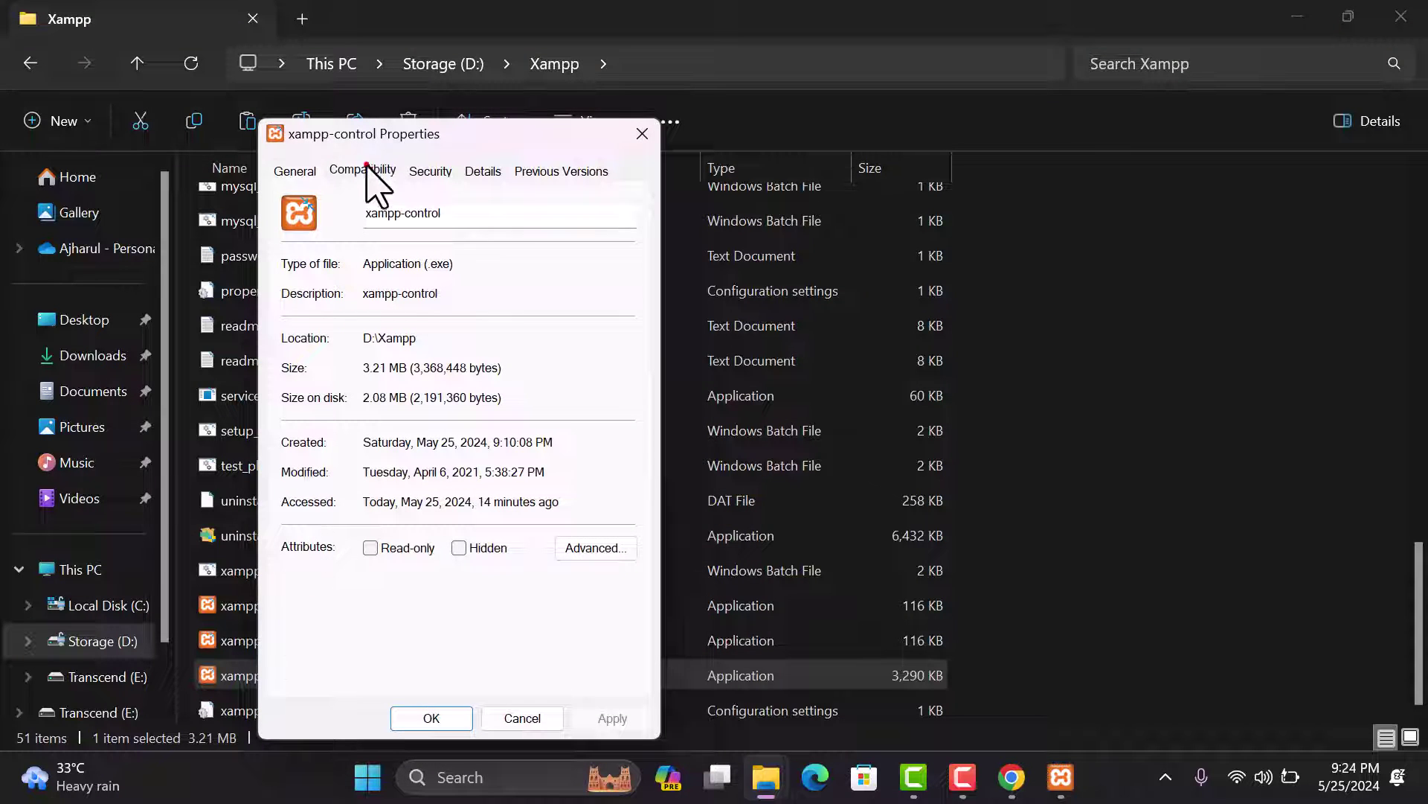
left_click(367, 167)
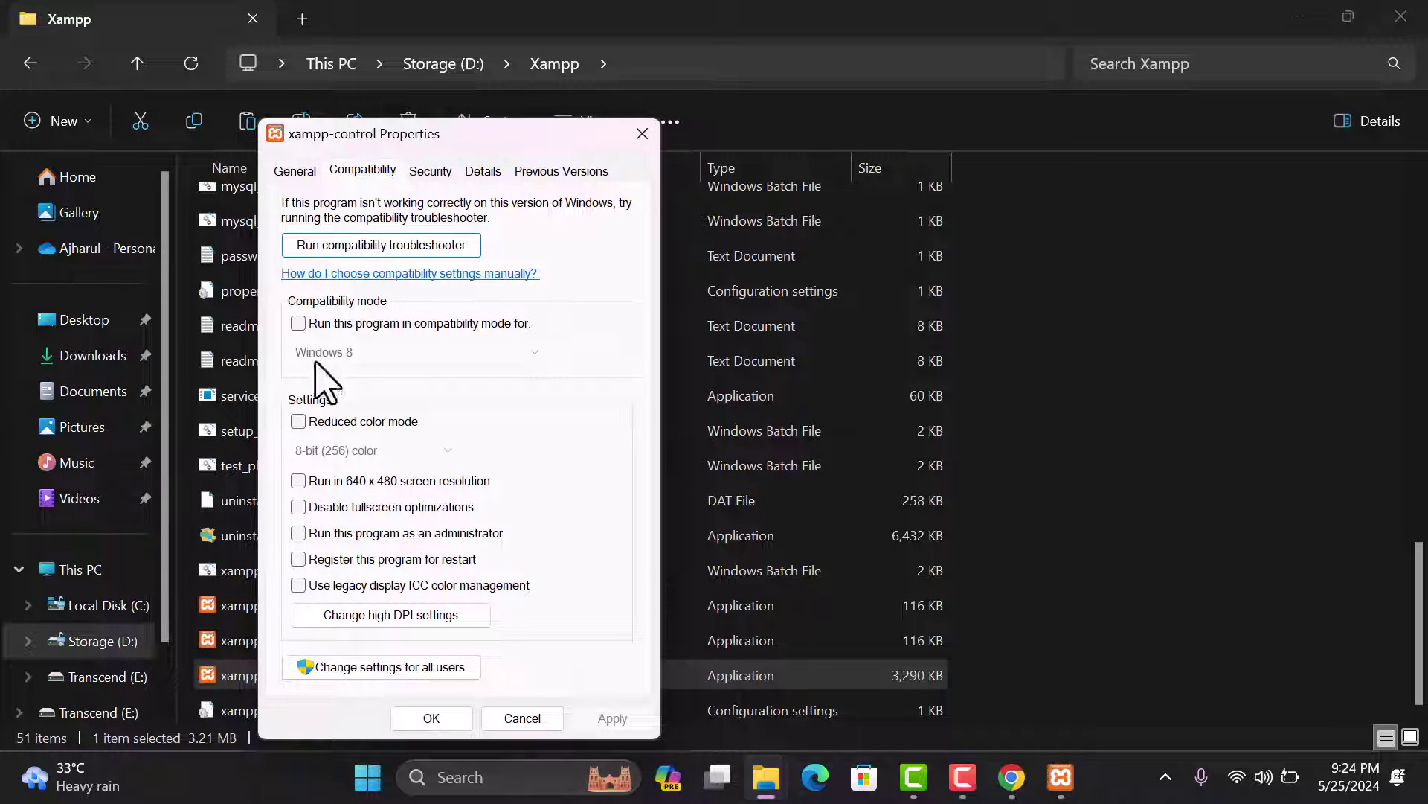
left_click(299, 534)
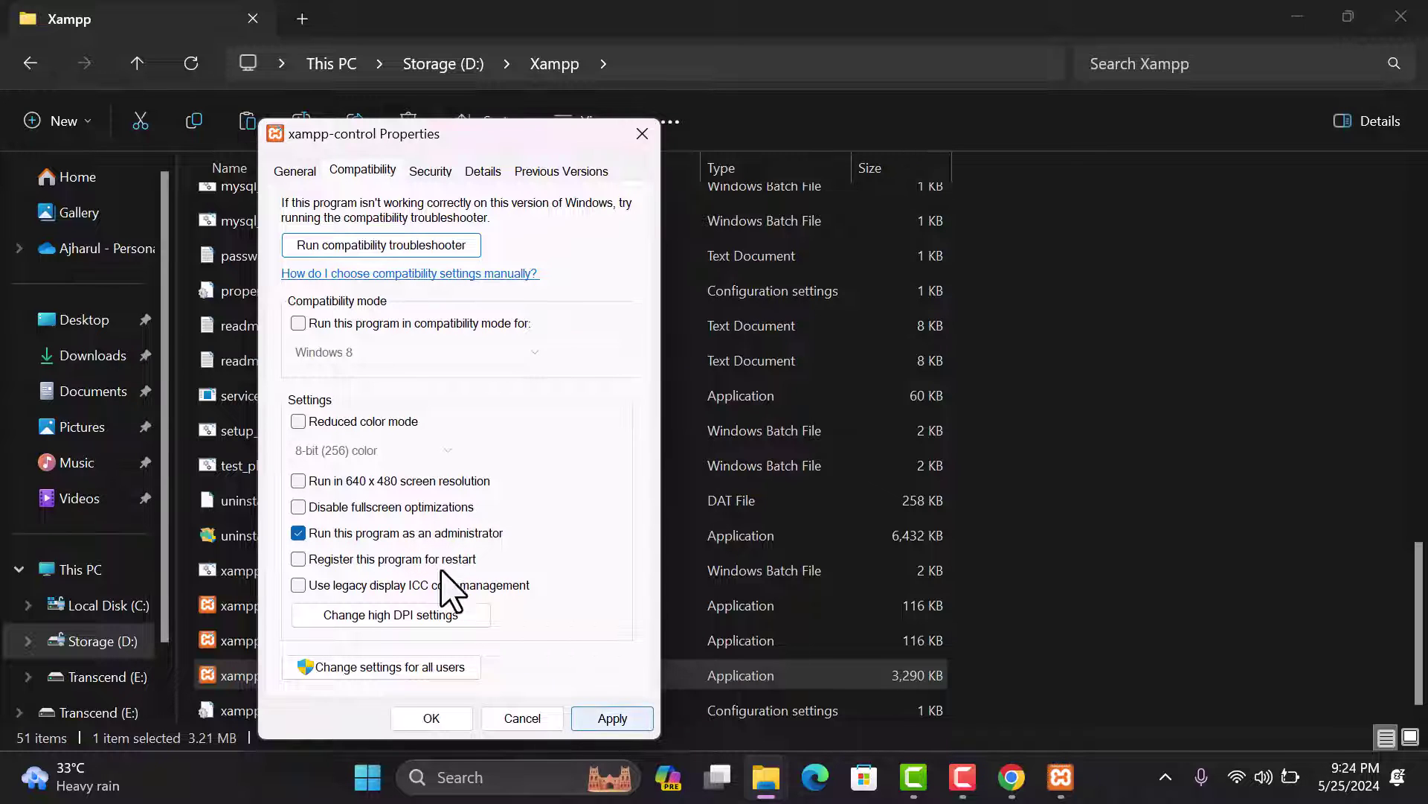
left_click(614, 720)
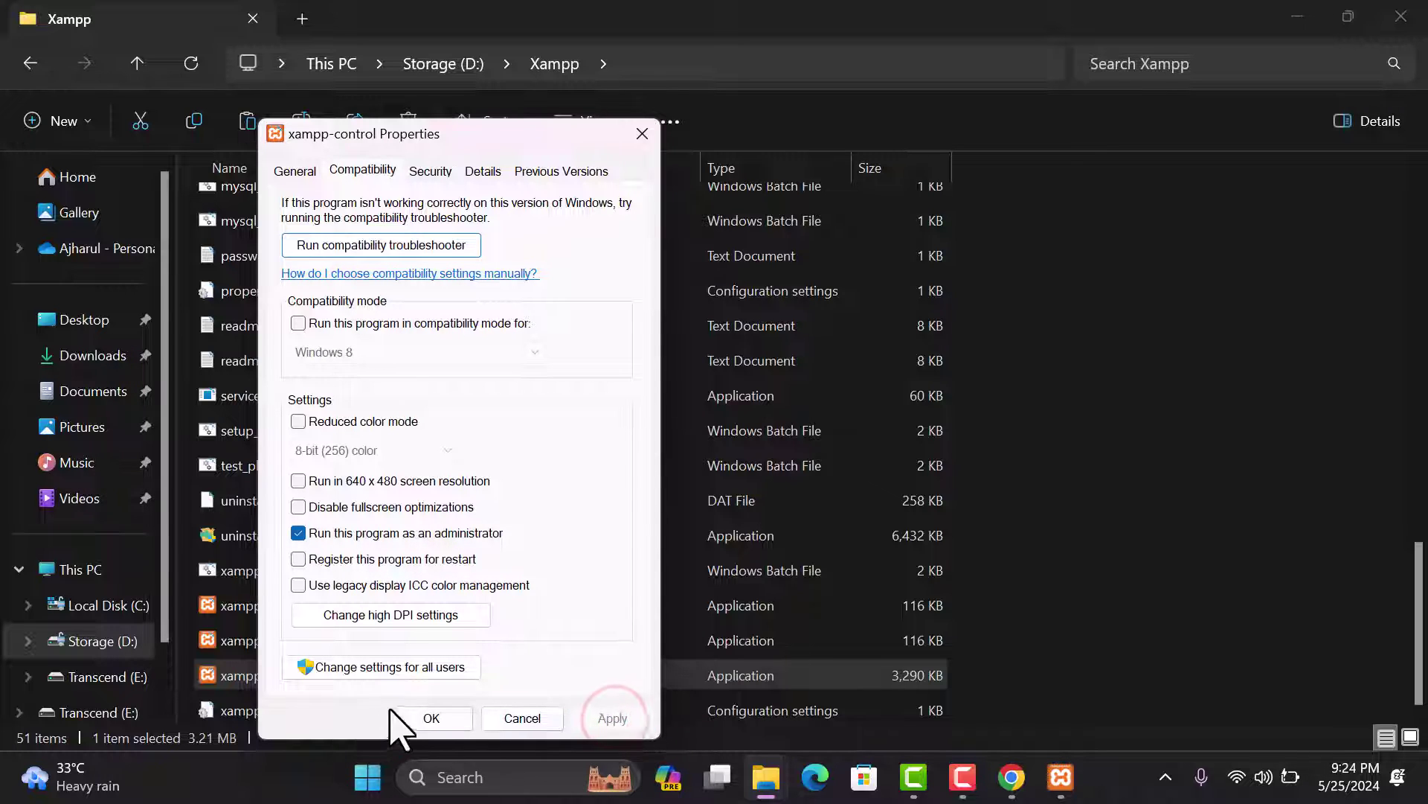
left_click(425, 718)
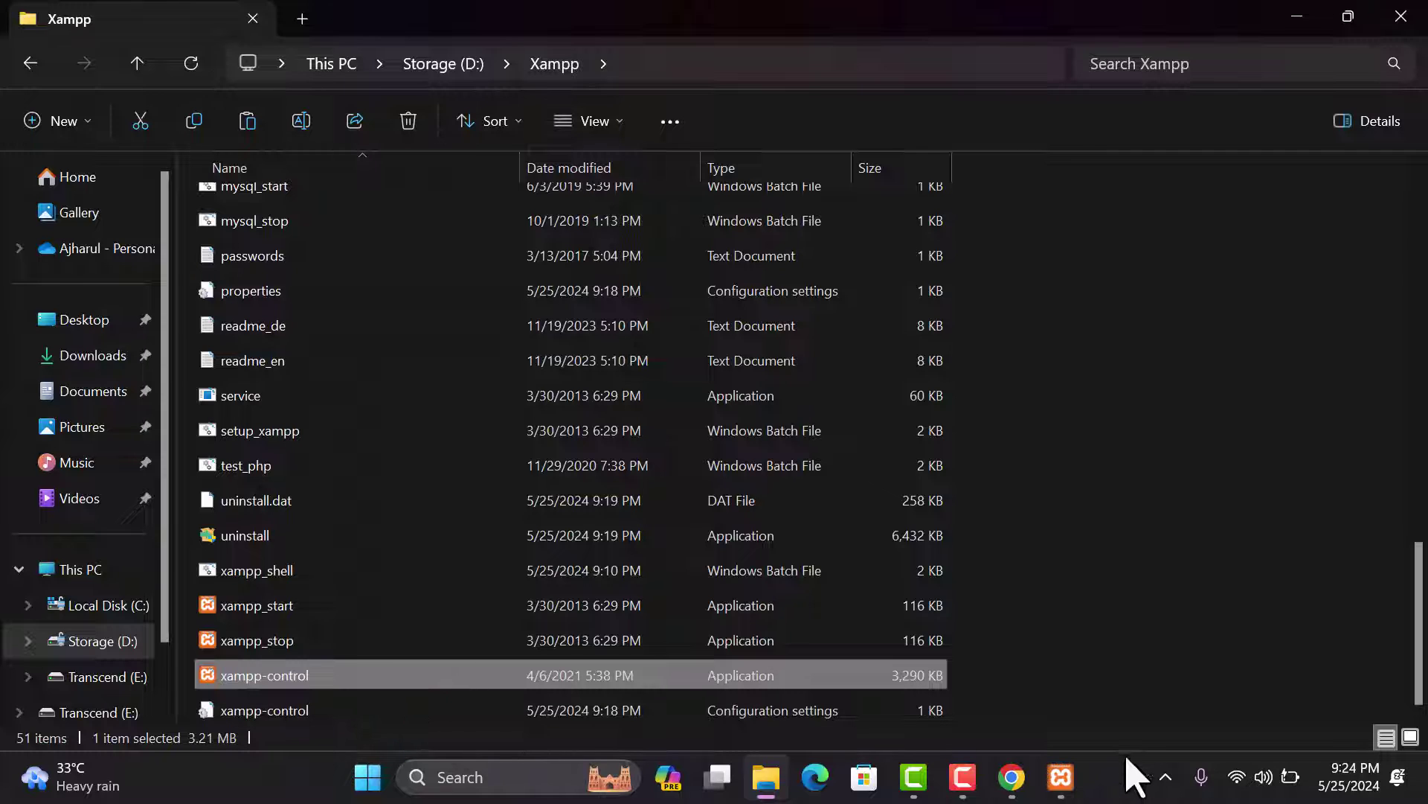
- Force-close the unresponsive xampp-control.exe and close the leftover XAMPP Control Panel window
left_click(1069, 785)
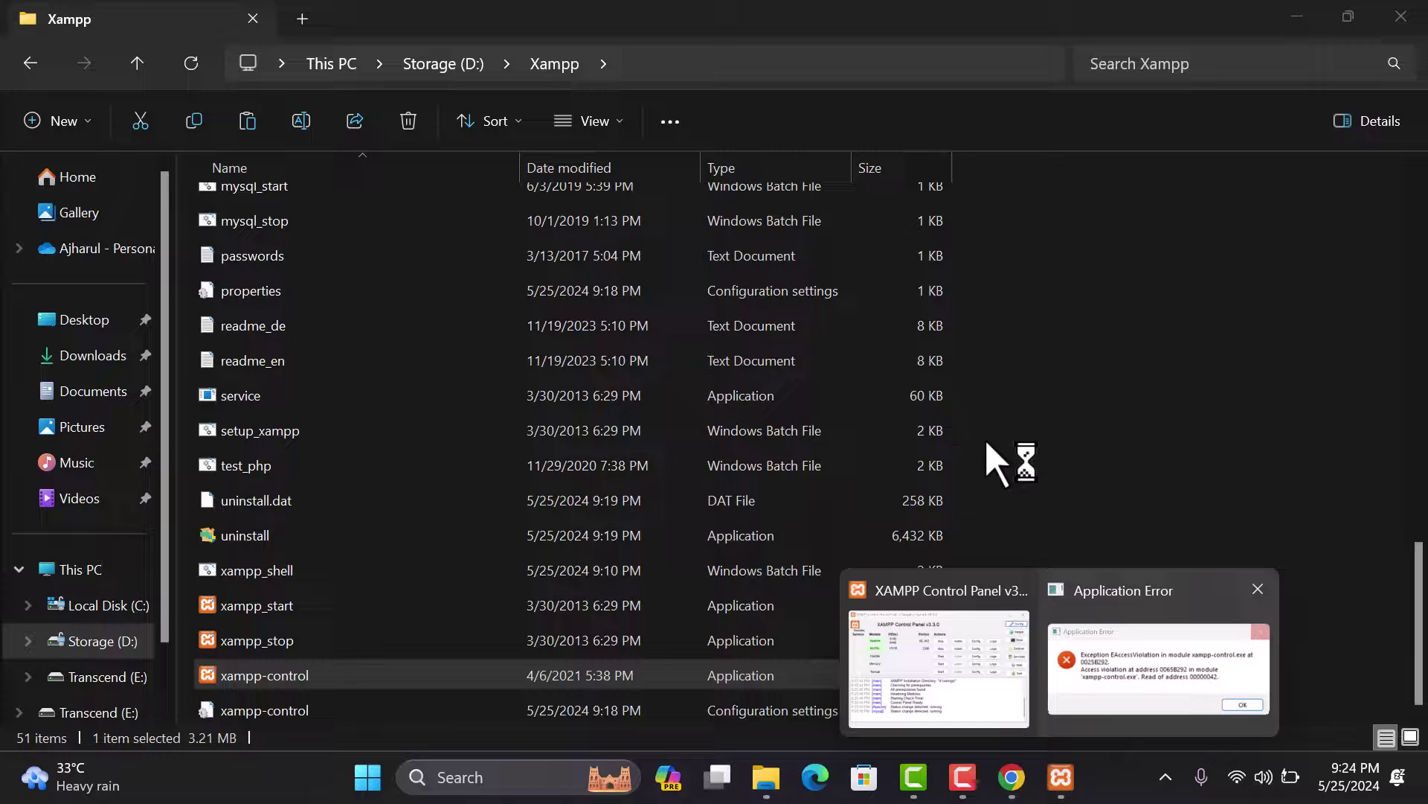
left_click(1075, 672)
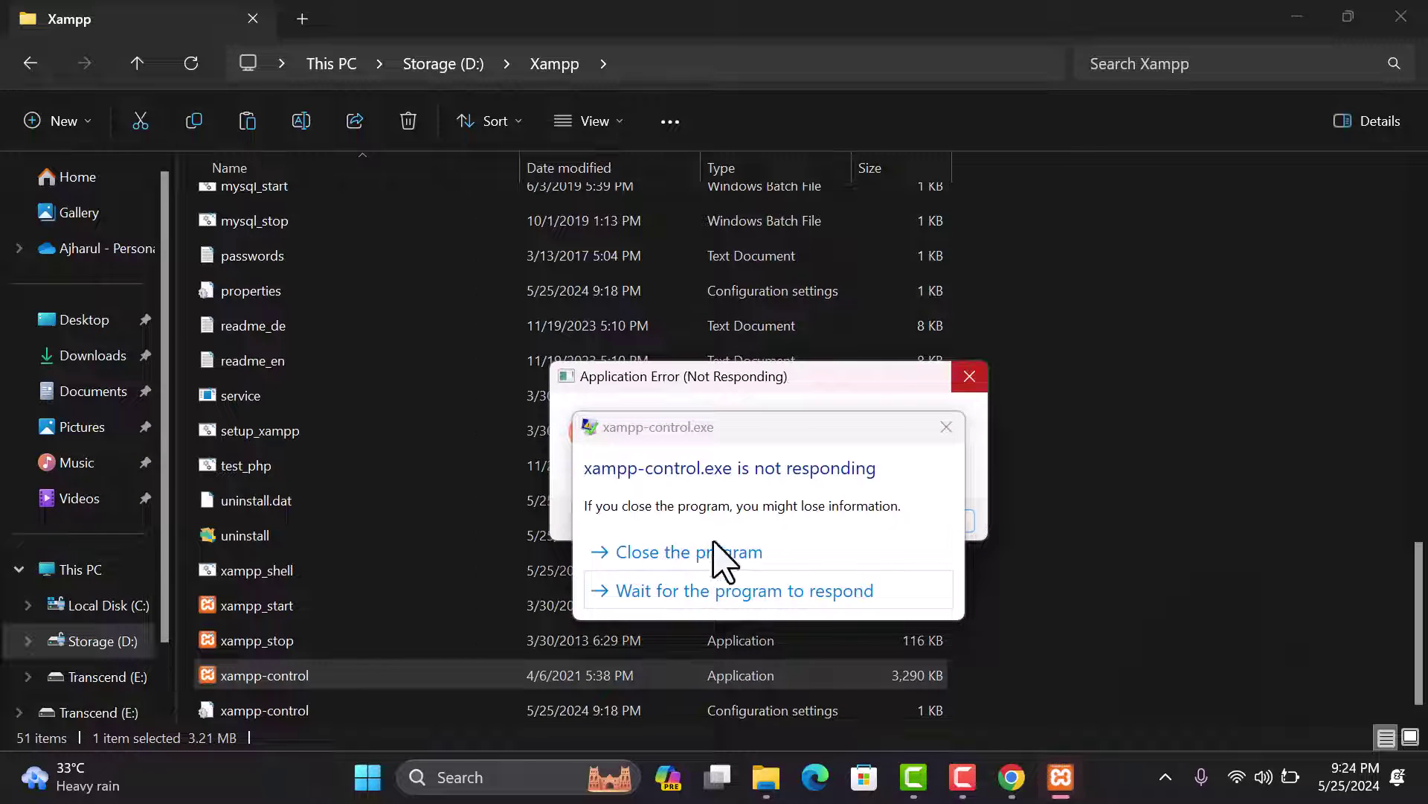
left_click(716, 552)
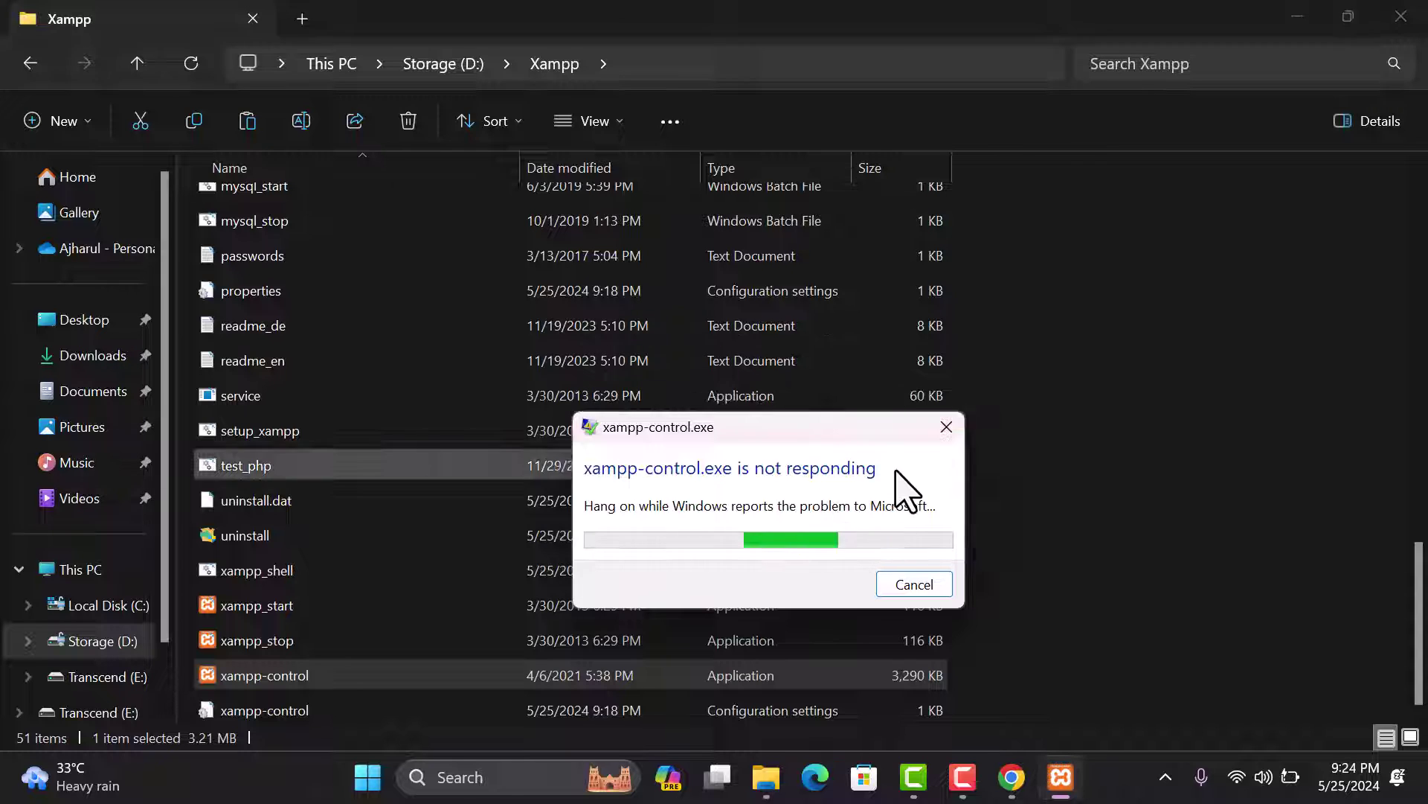
mouse_move(1064, 781)
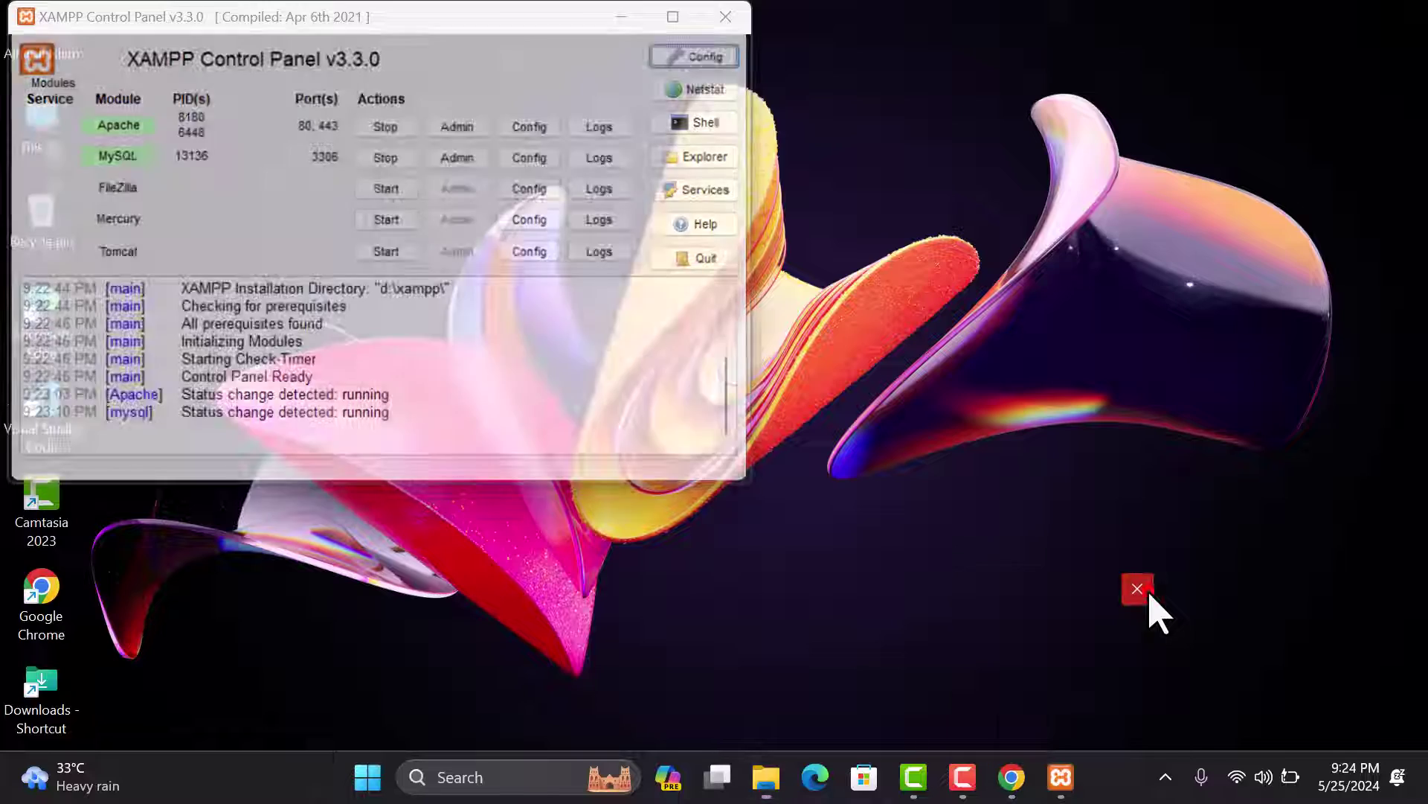
left_click(1142, 588)
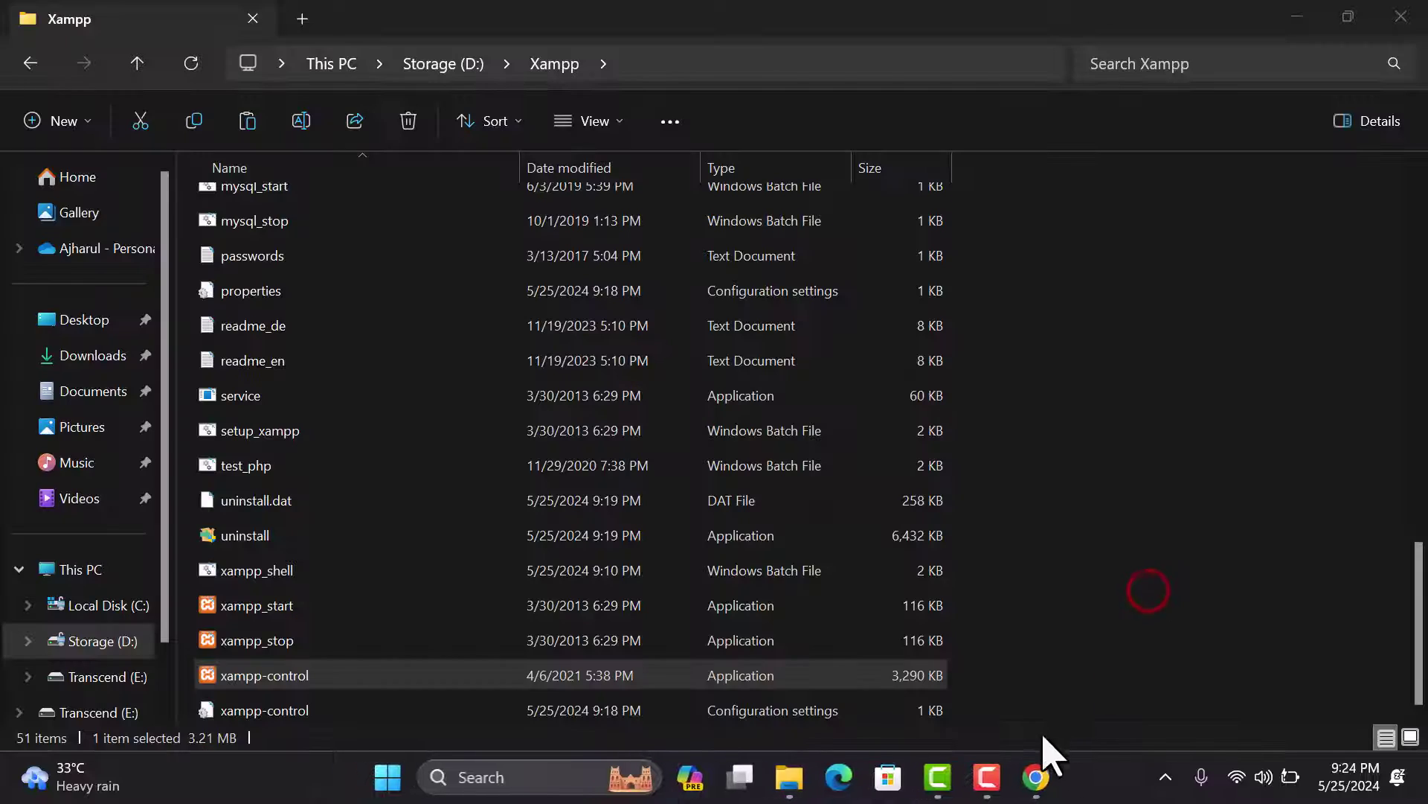
right_click(1107, 566)
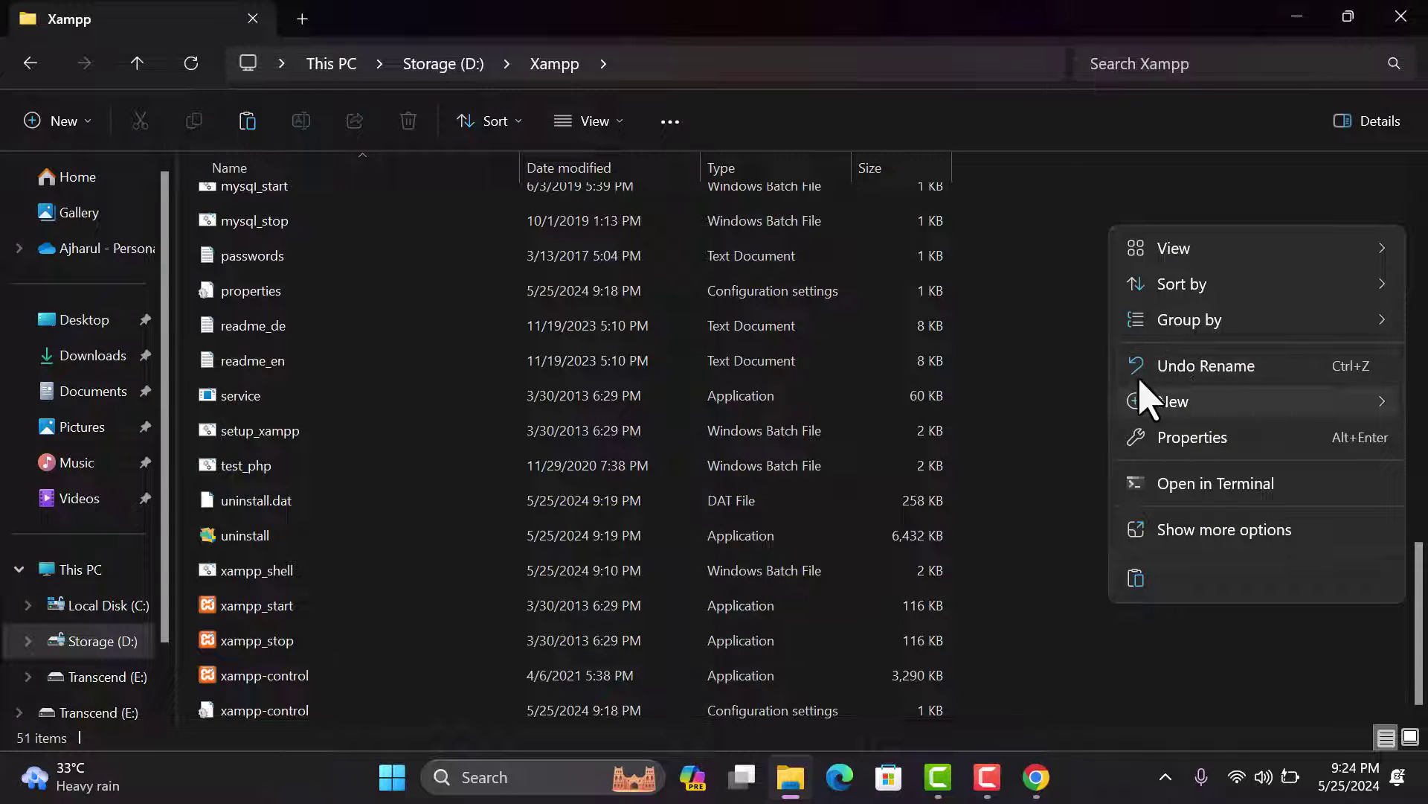
left_click(1063, 329)
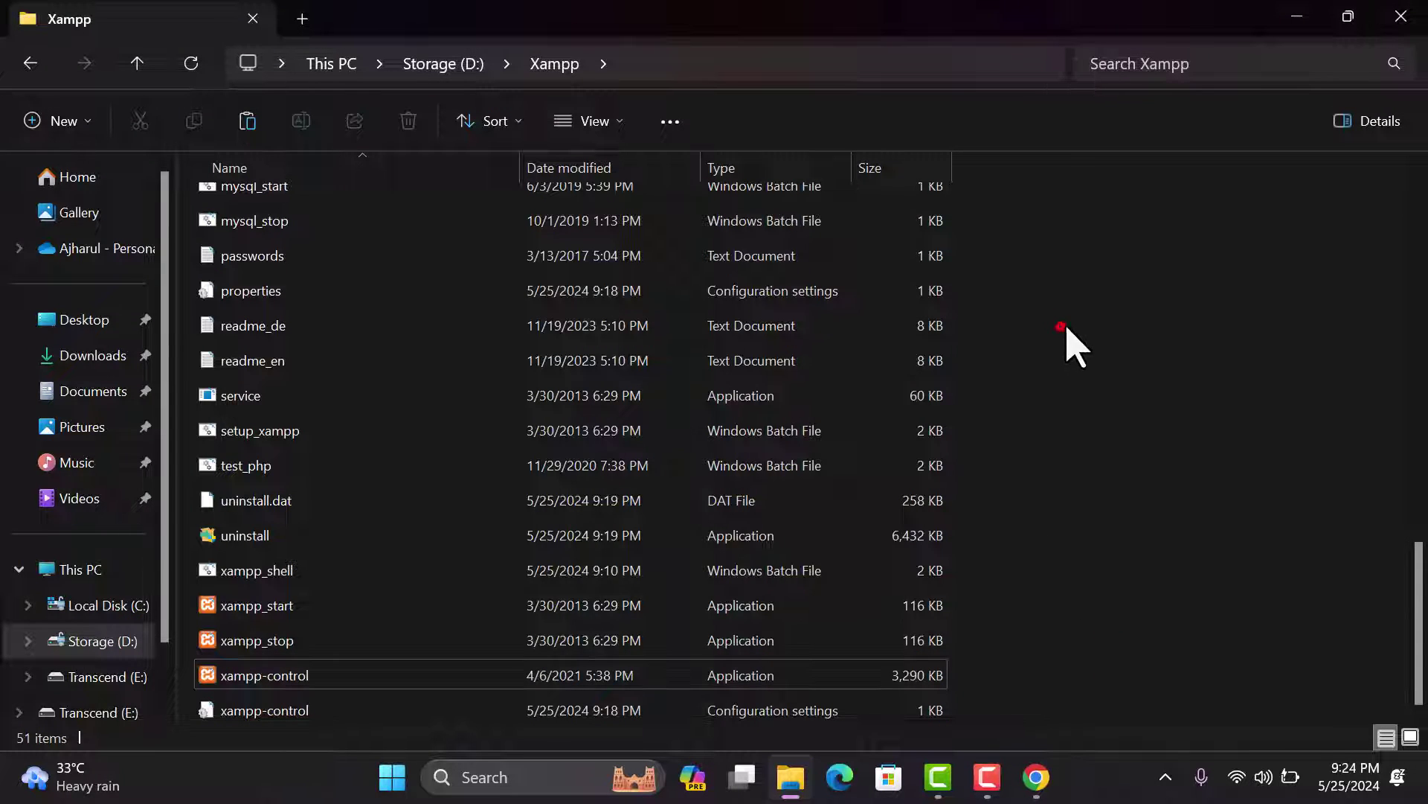
- Relaunch xampp-control from the Xampp folder, then stop and restart the Apache and MySQL modules
left_click(288, 681)
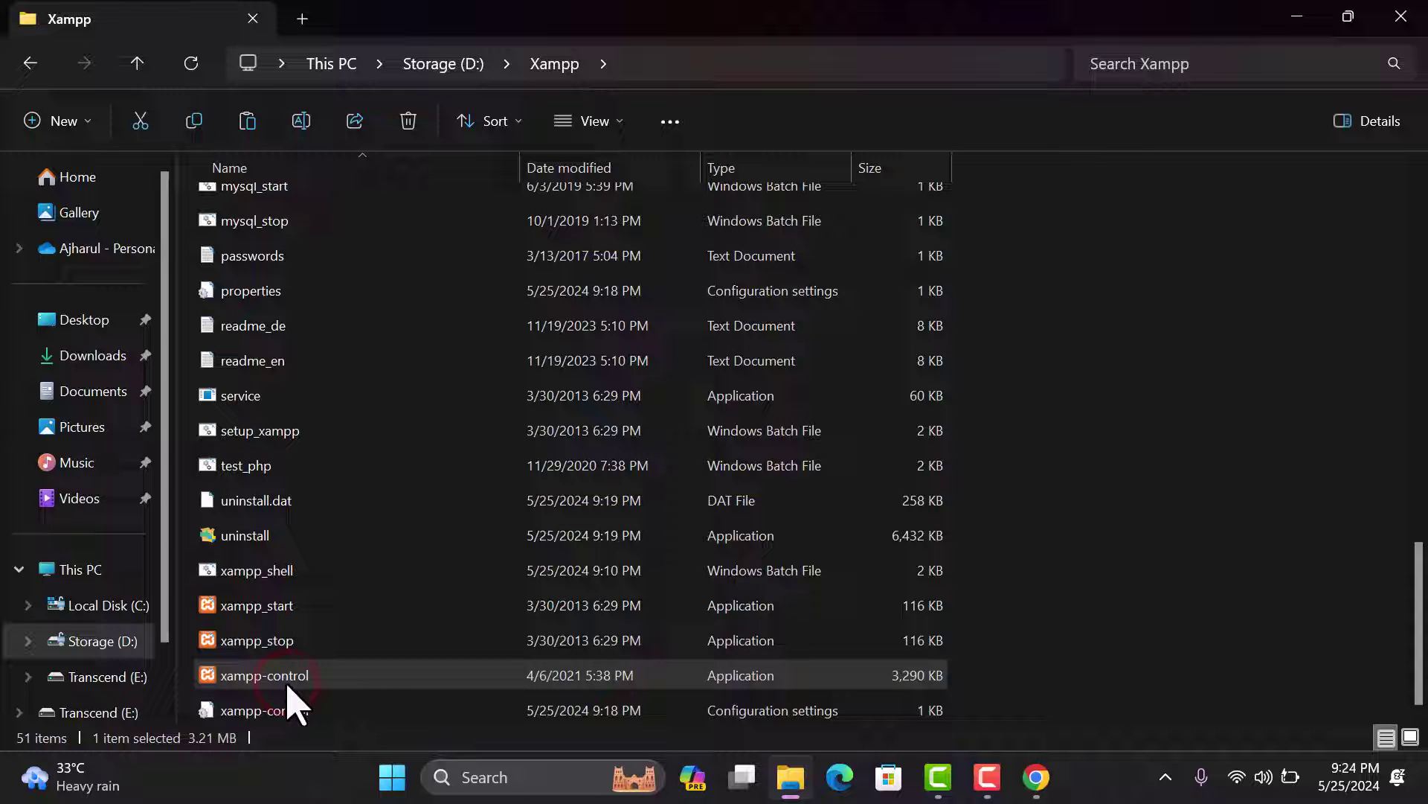
double_click(288, 686)
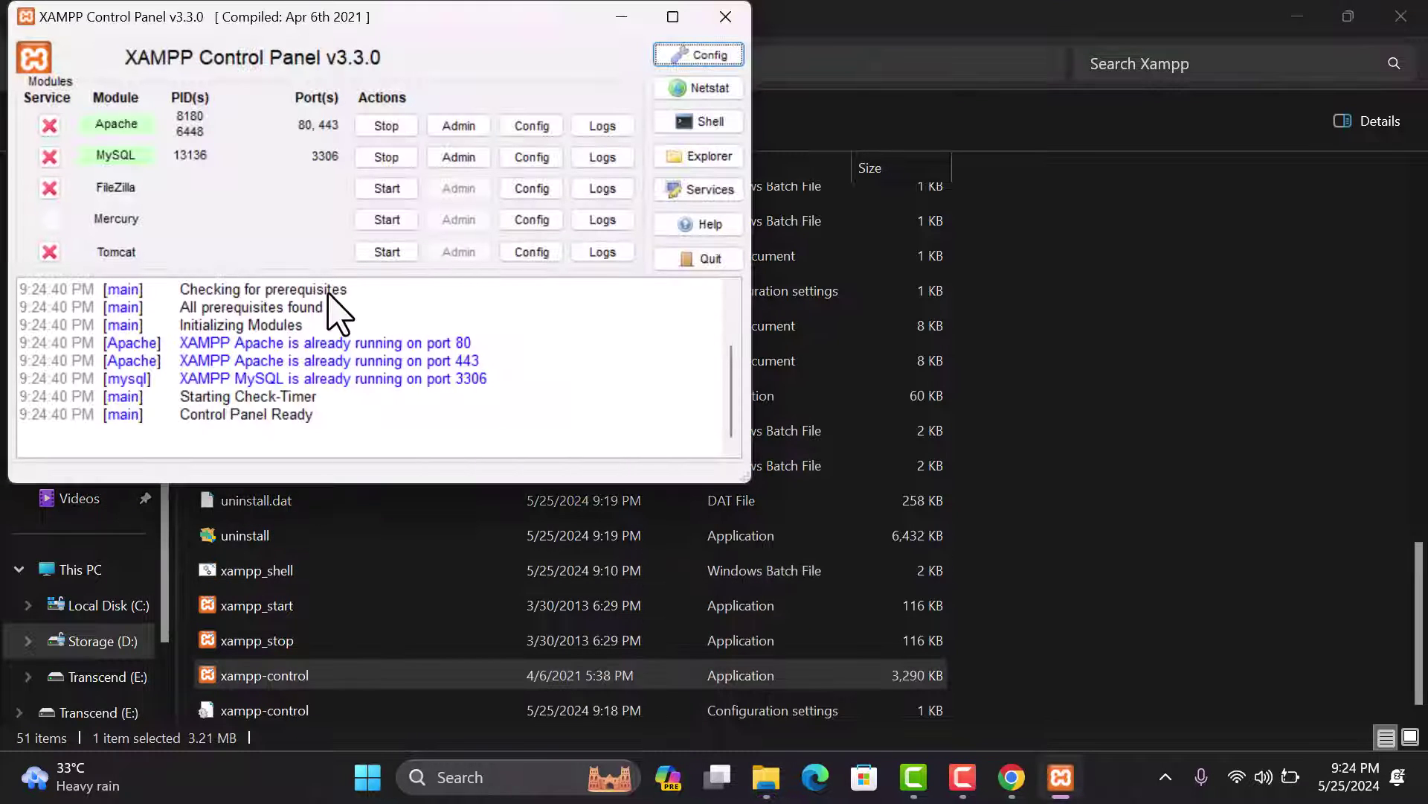
left_click(388, 128)
left_click(387, 157)
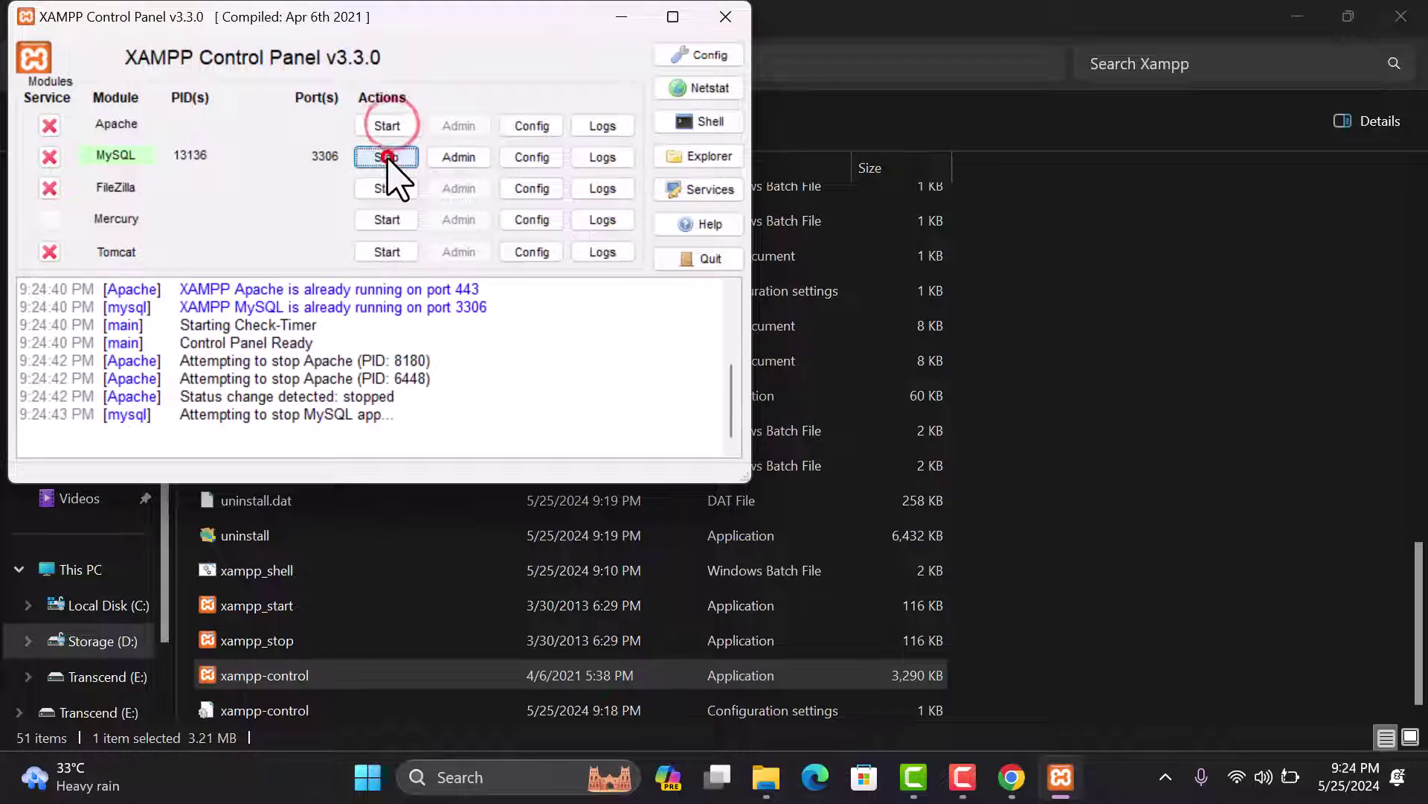
left_click(383, 126)
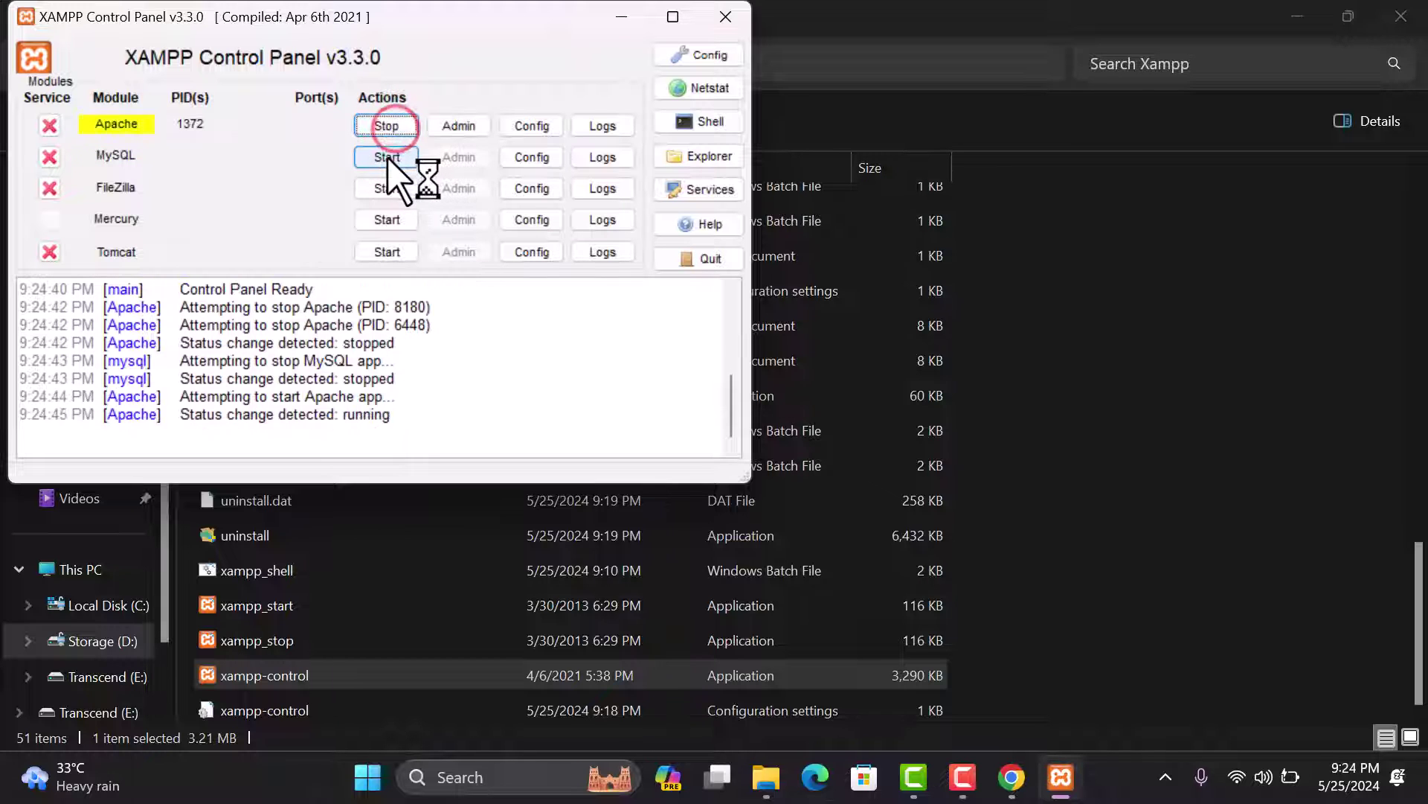
left_click(387, 158)
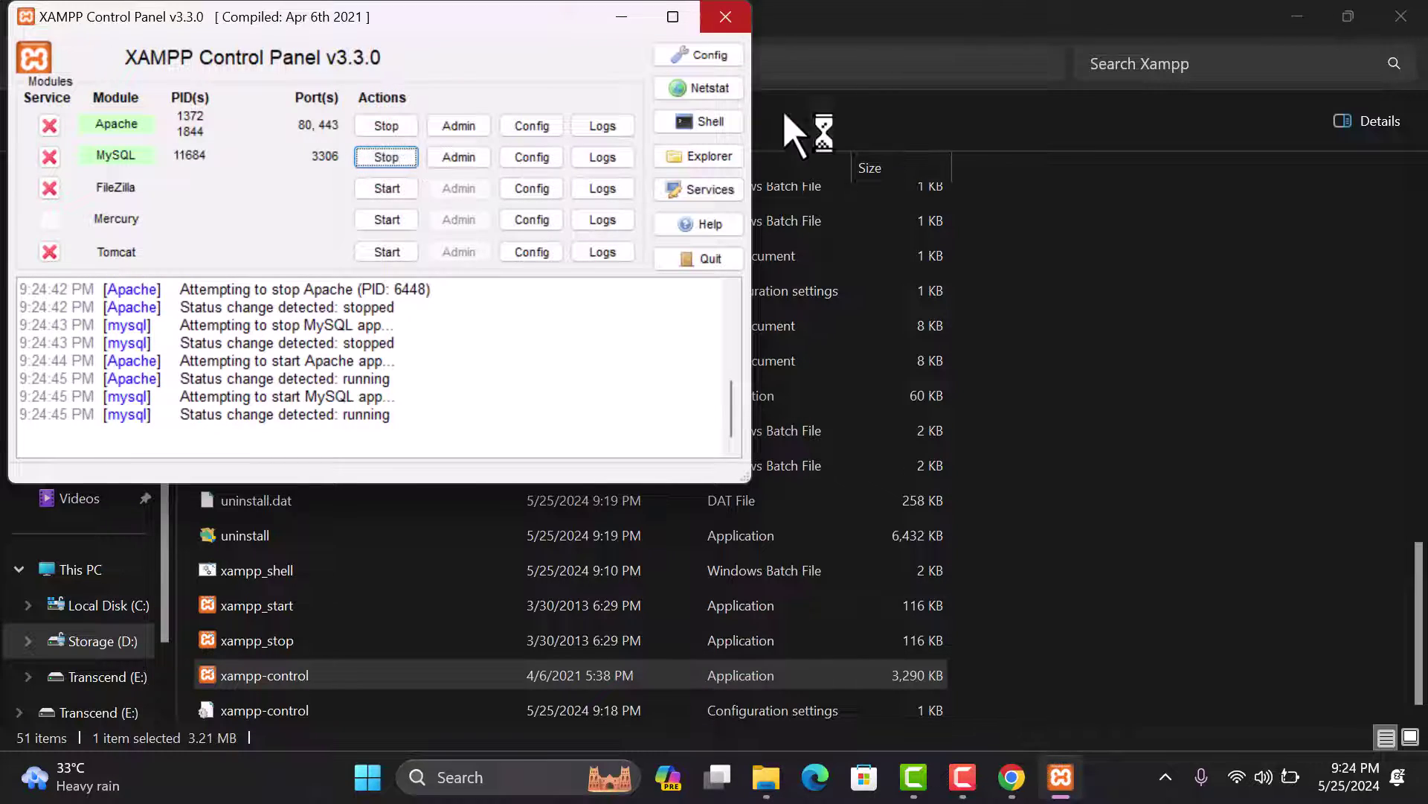
- Close the XAMPP Control Panel window and quit XAMPP through its system tray icon
key("alt+F4")
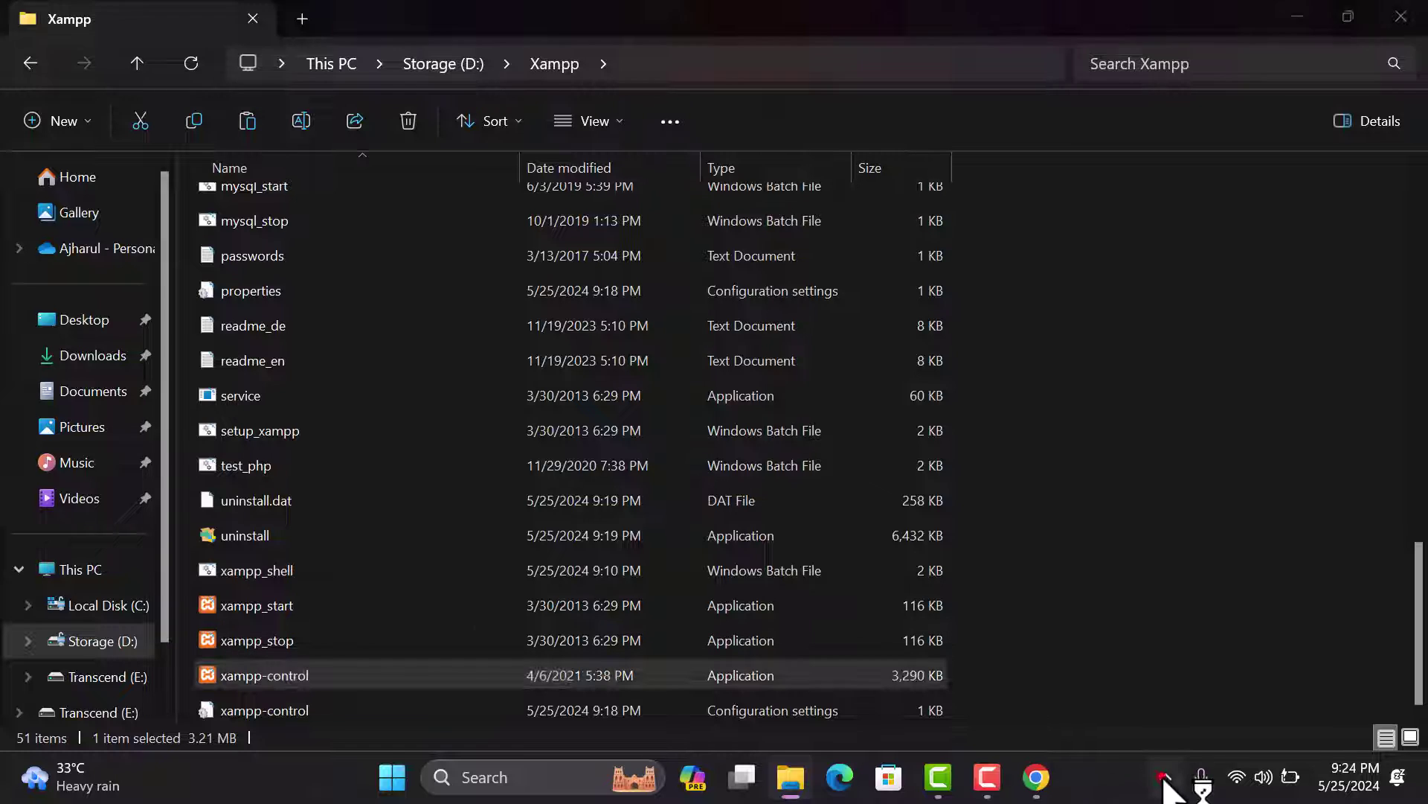
left_click(1164, 777)
right_click(1076, 669)
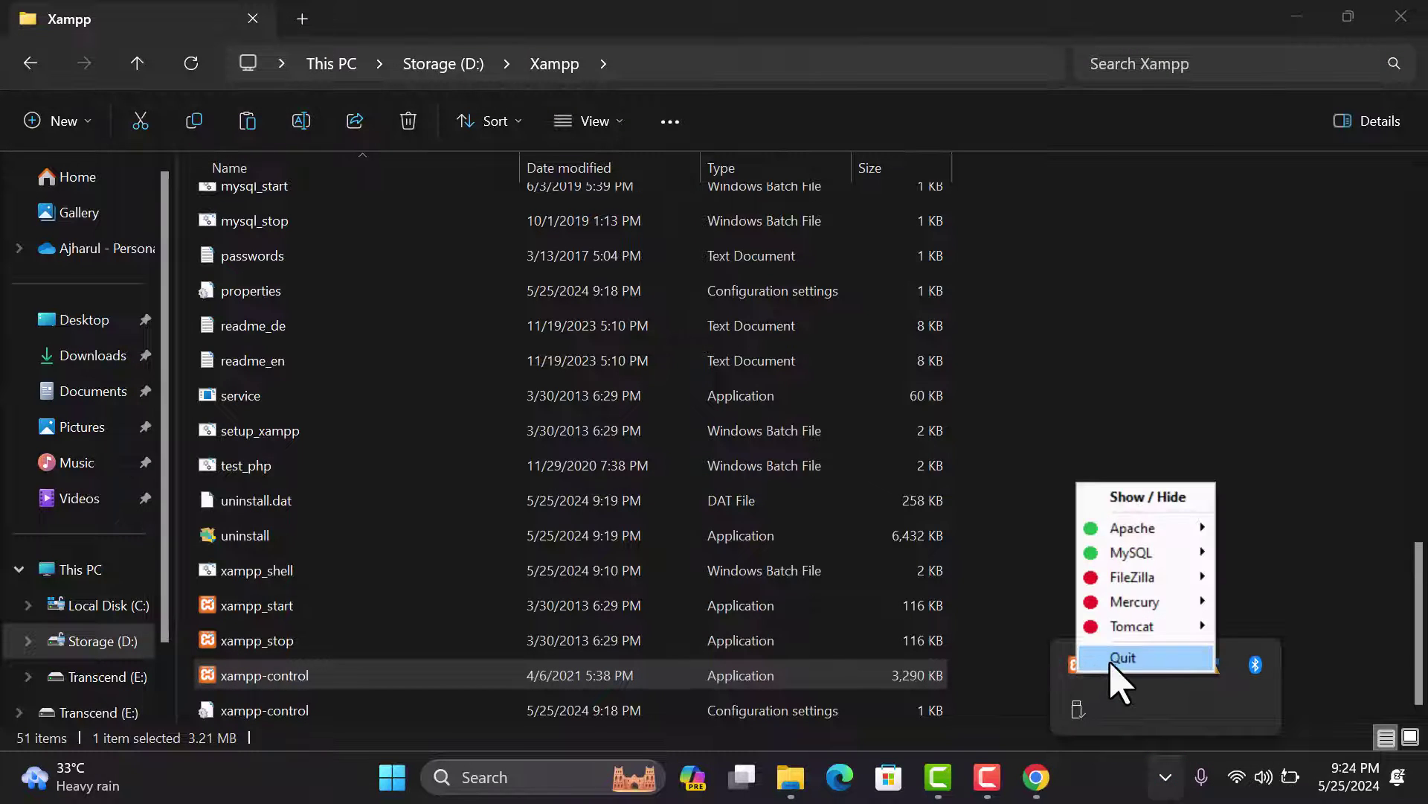
left_click(1119, 658)
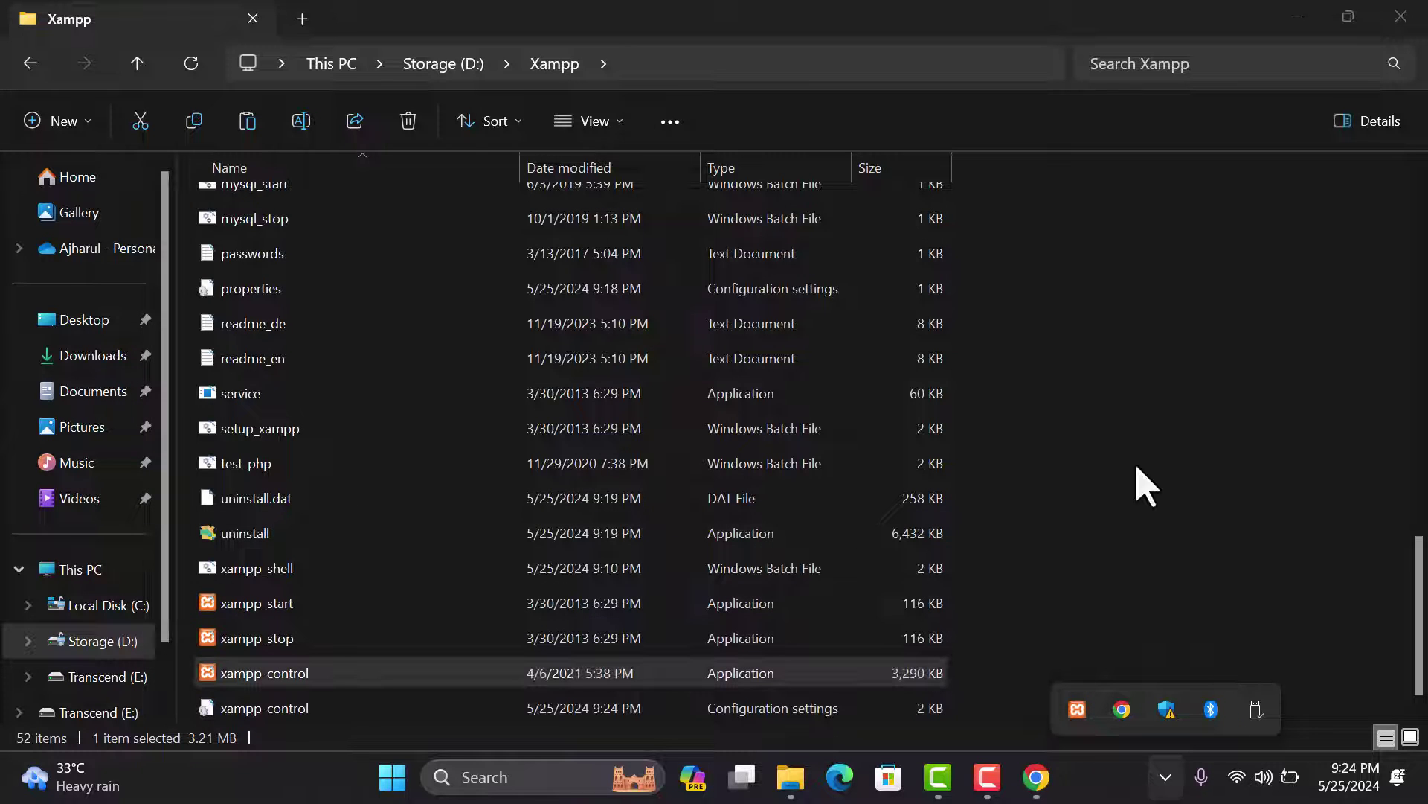
left_click(1030, 436)
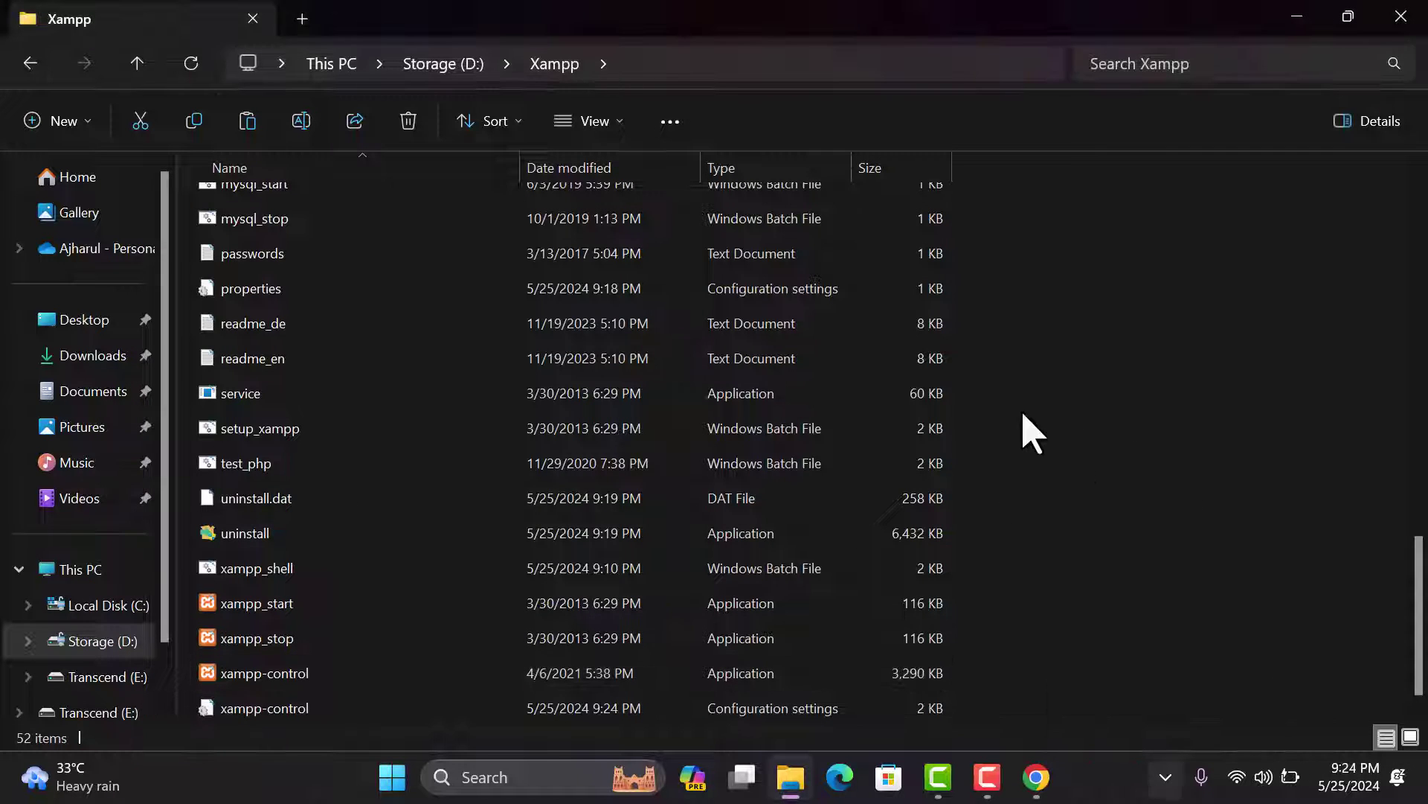
right_click(1029, 428)
left_click(1046, 323)
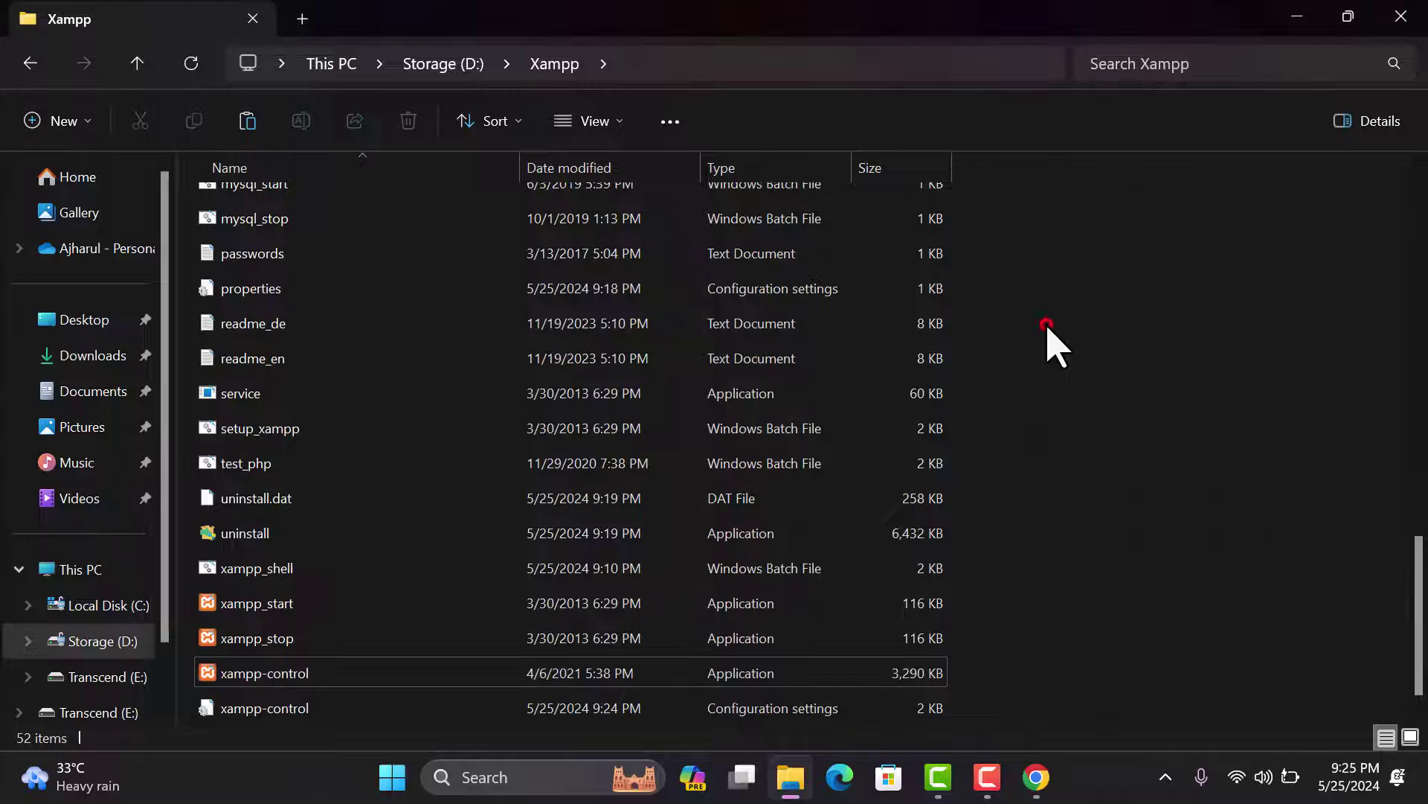
- Switch to Chrome and open the Composer link from the Laravel 11.x installation docs in a new tab
left_click(1036, 777)
left_click(1035, 776)
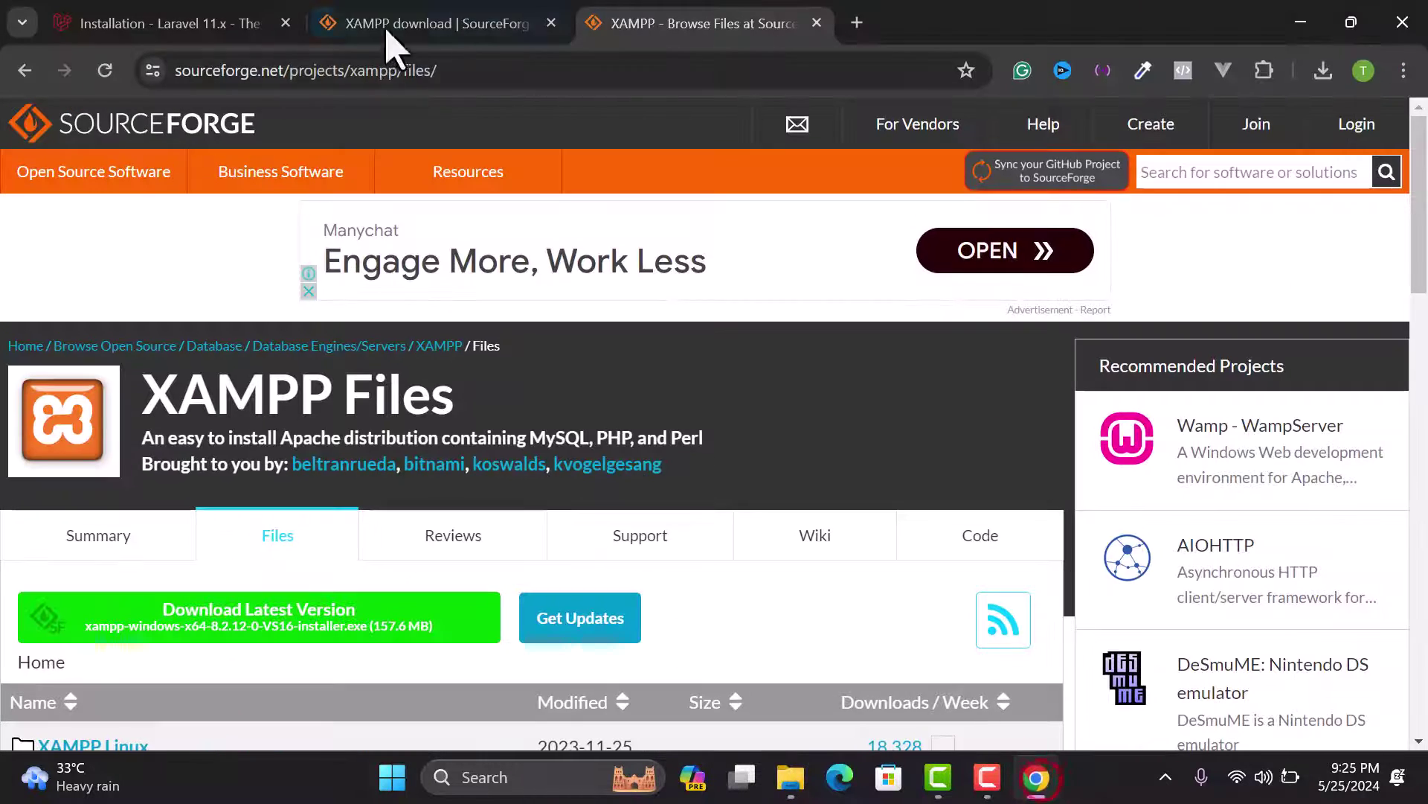
left_click(360, 17)
left_click(225, 17)
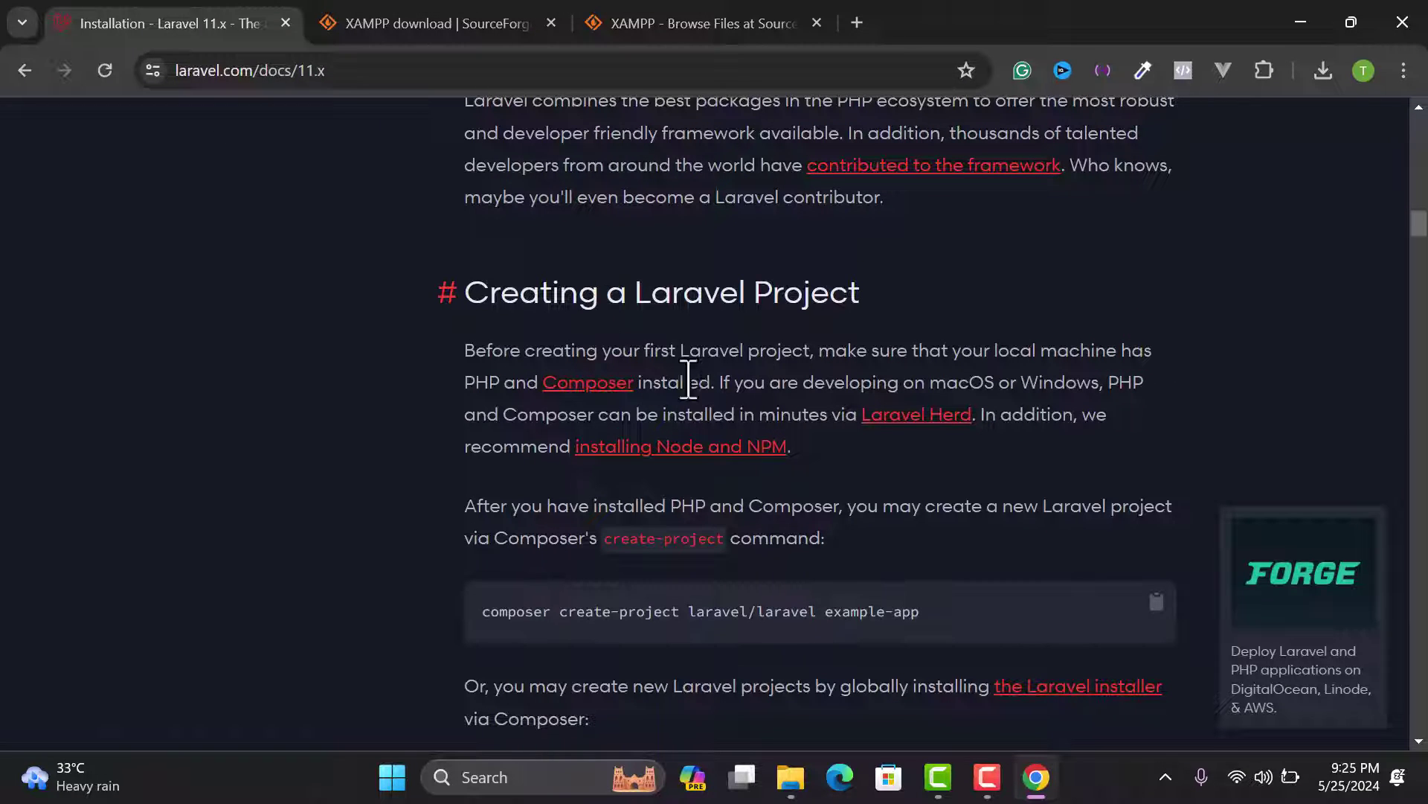
right_click(579, 395)
left_click(630, 414)
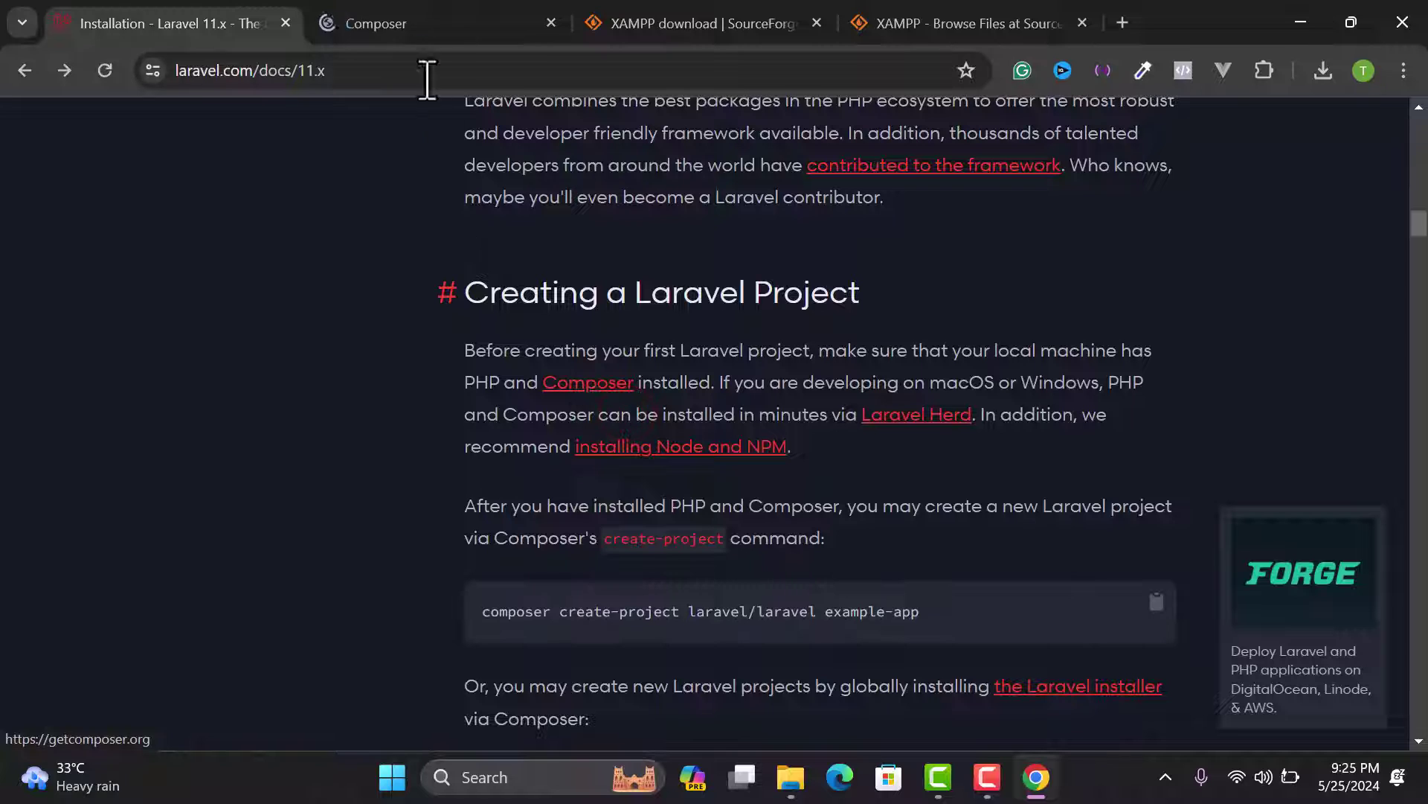
- Download the Windows installer Composer-Setup.exe from the download page of getcomposer.org
left_click(412, 32)
scroll(615, 256, "down", 5)
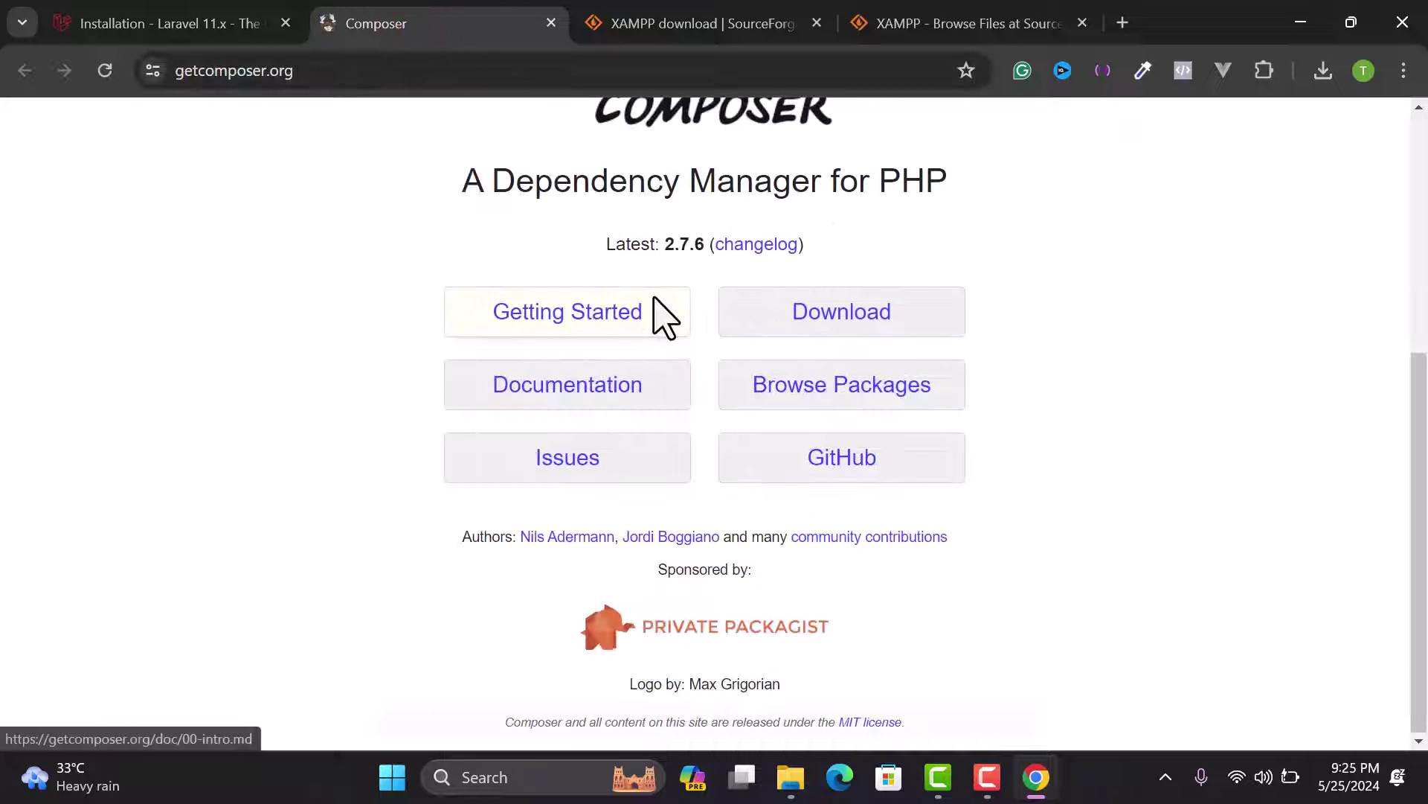
left_click(806, 314)
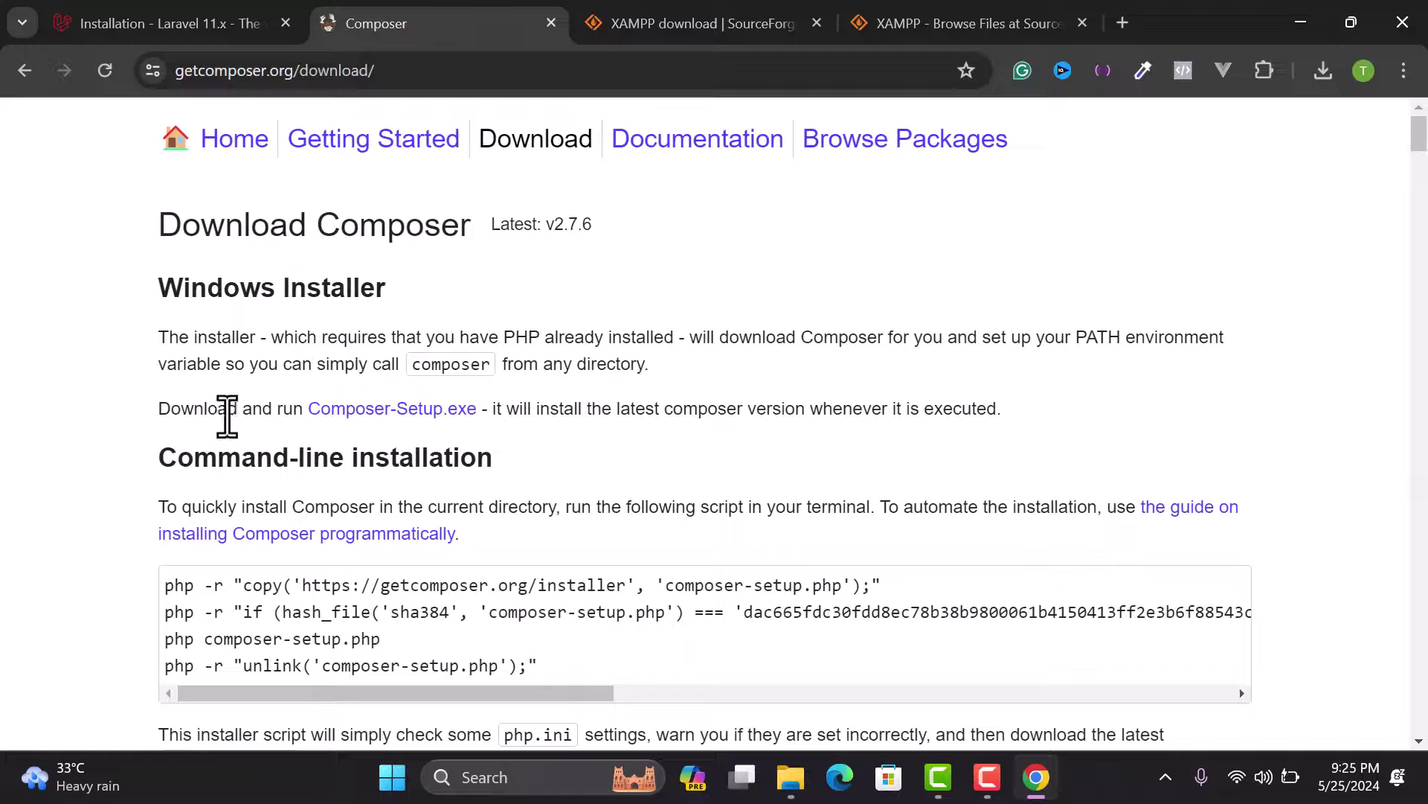
left_click(395, 410)
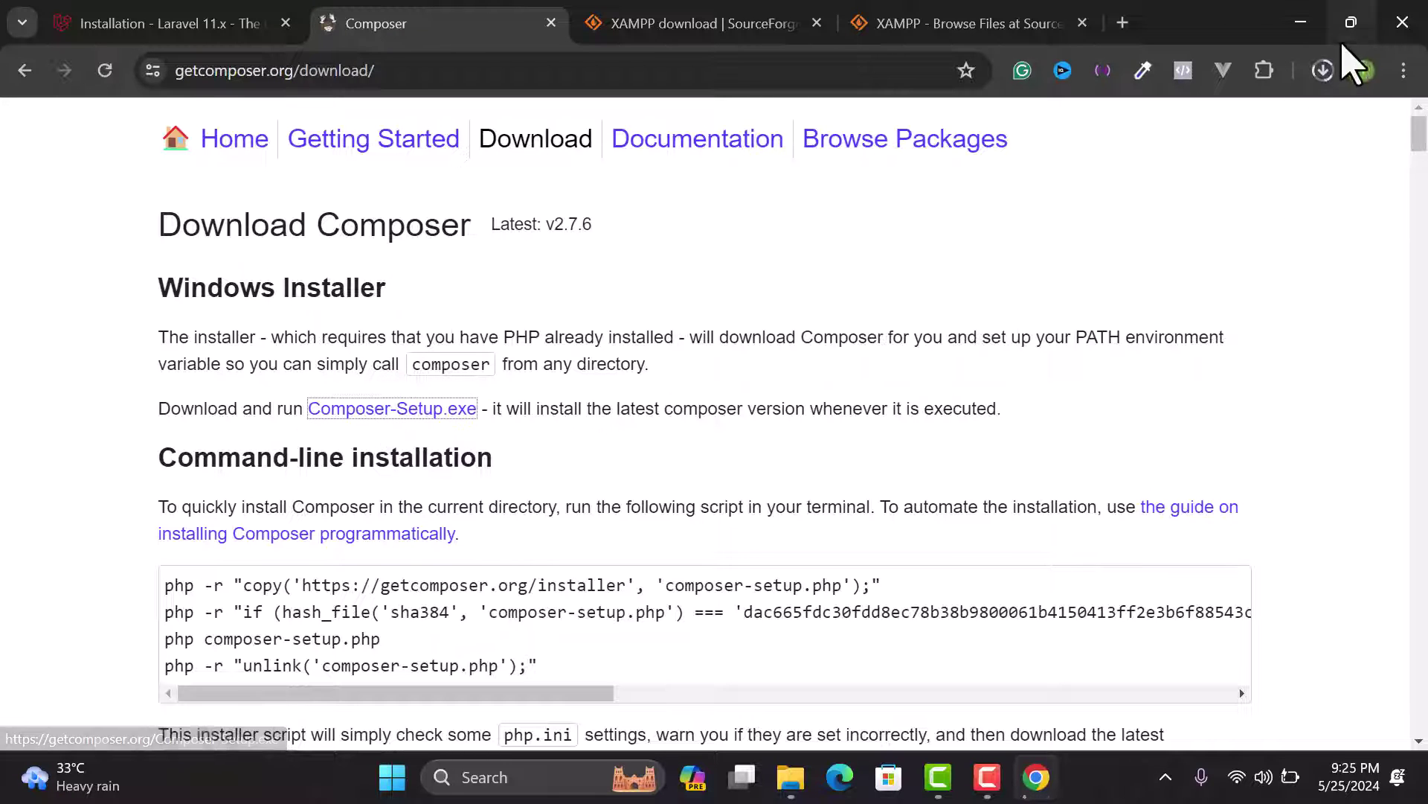
- Run Composer-Setup from its download folder and accept the all-users installation without Developer mode
left_click(1322, 70)
left_click(1264, 169)
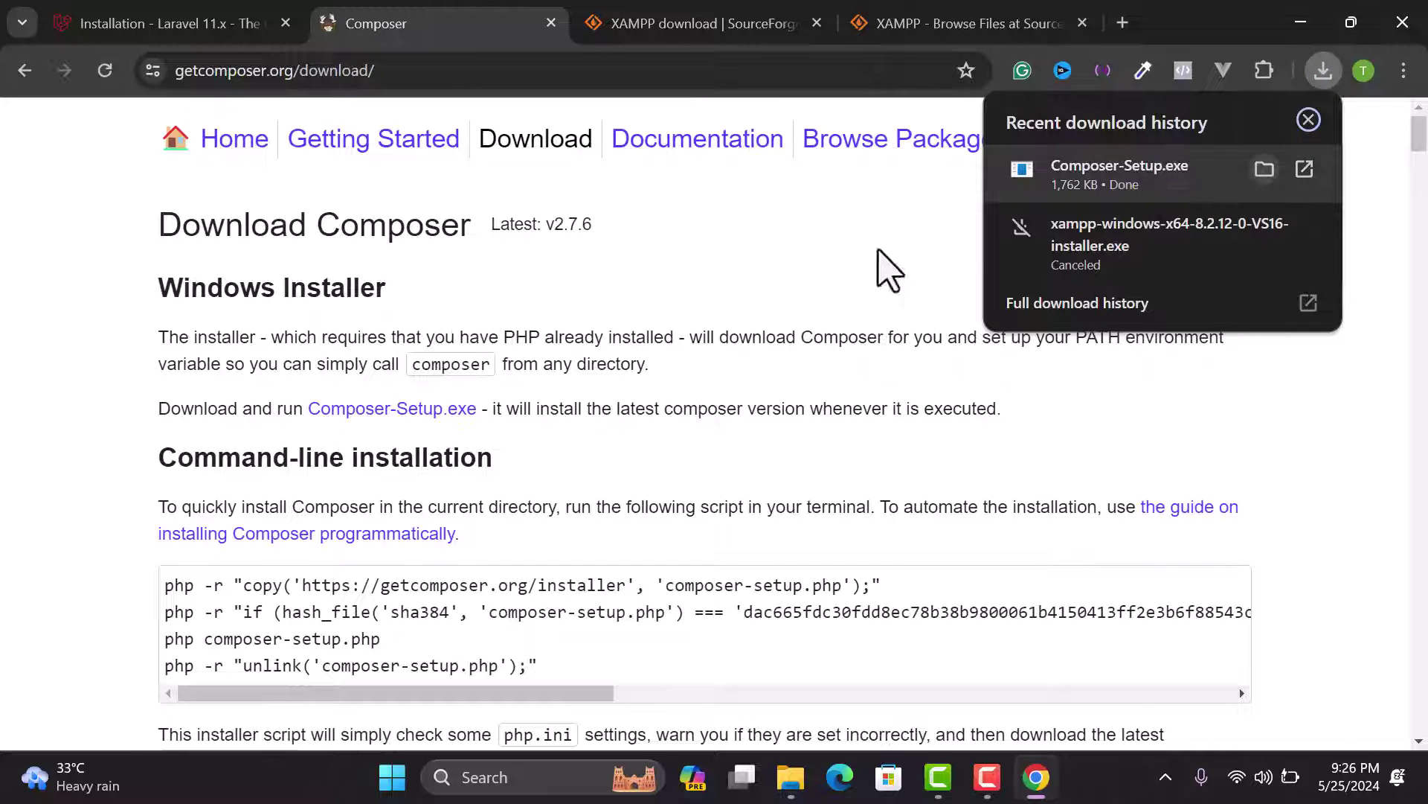
left_click(493, 318)
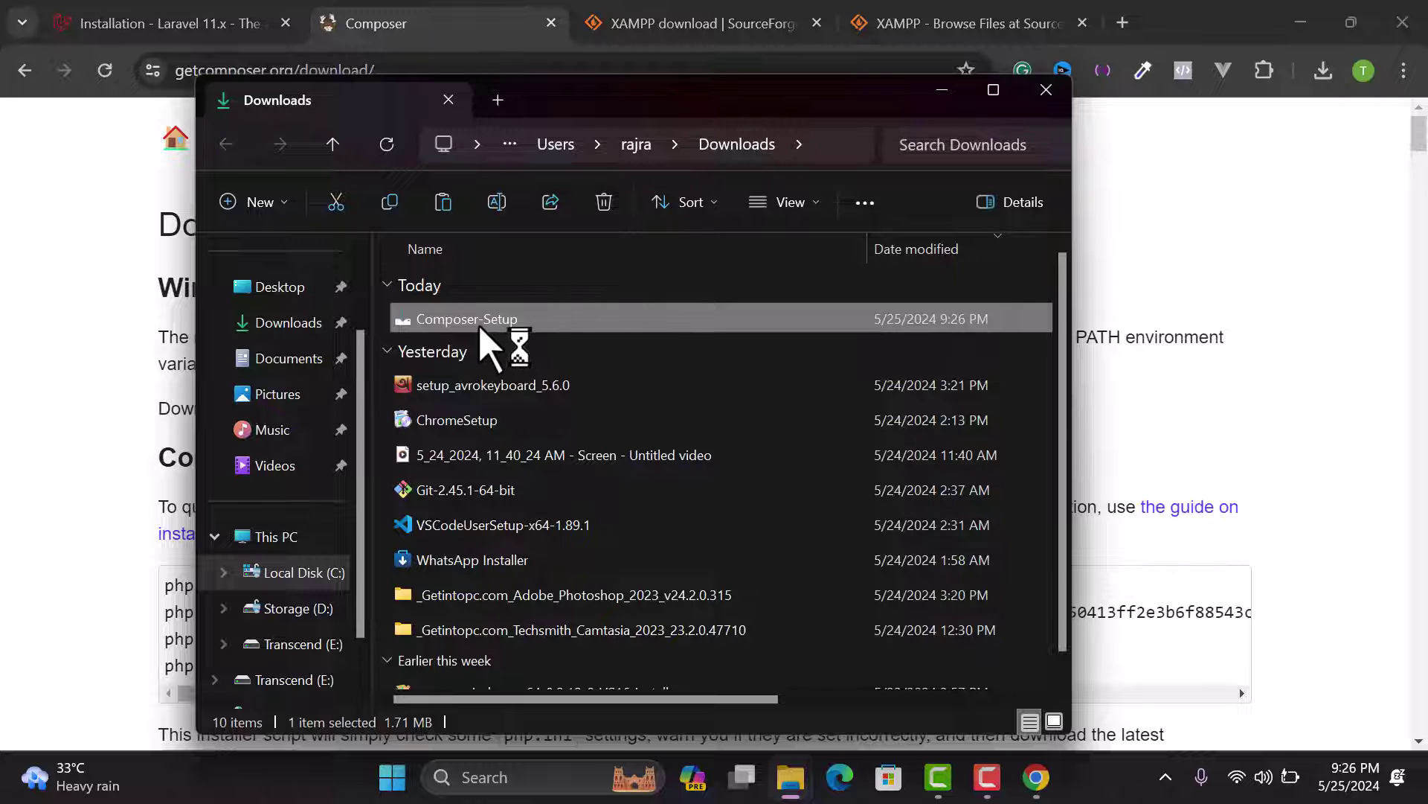
left_click(644, 363)
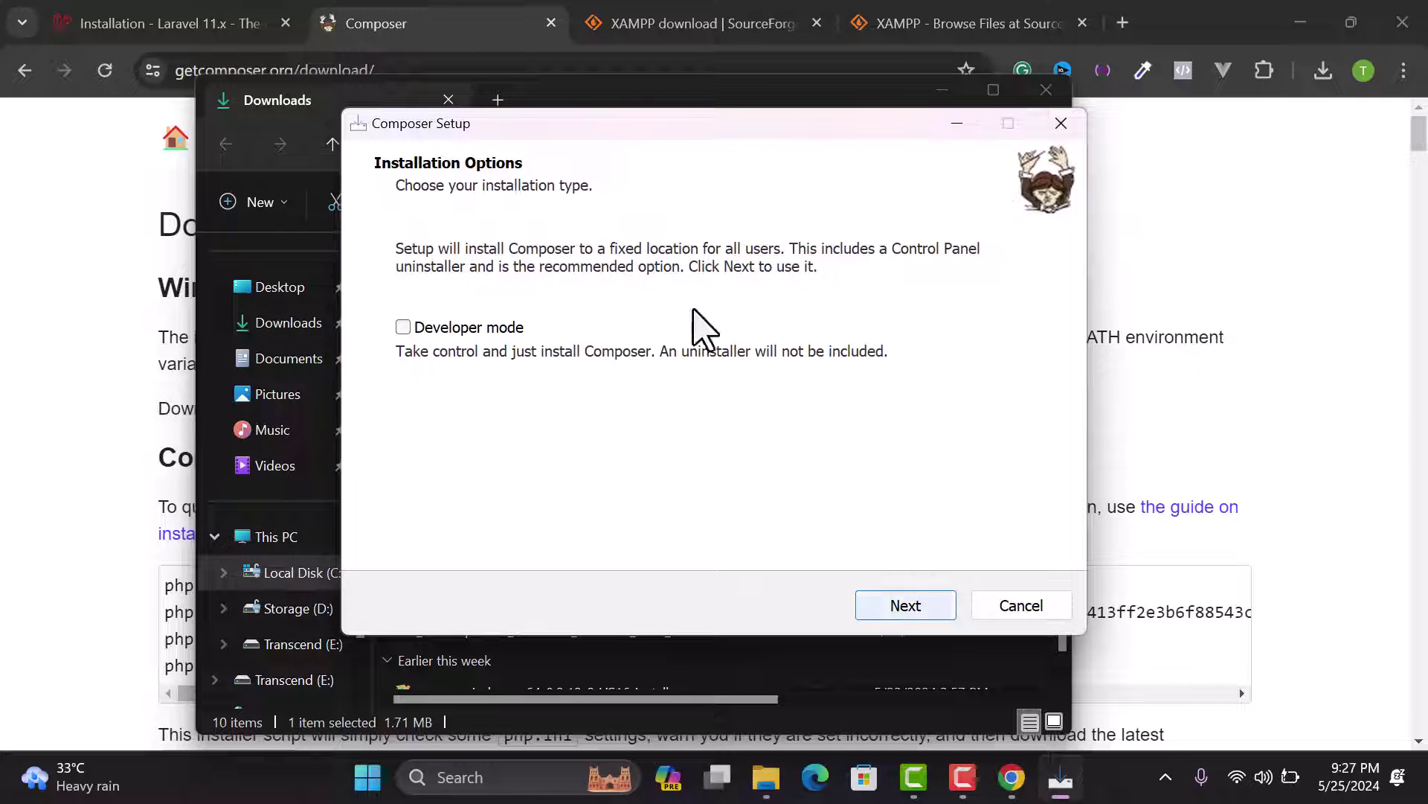
left_click(909, 606)
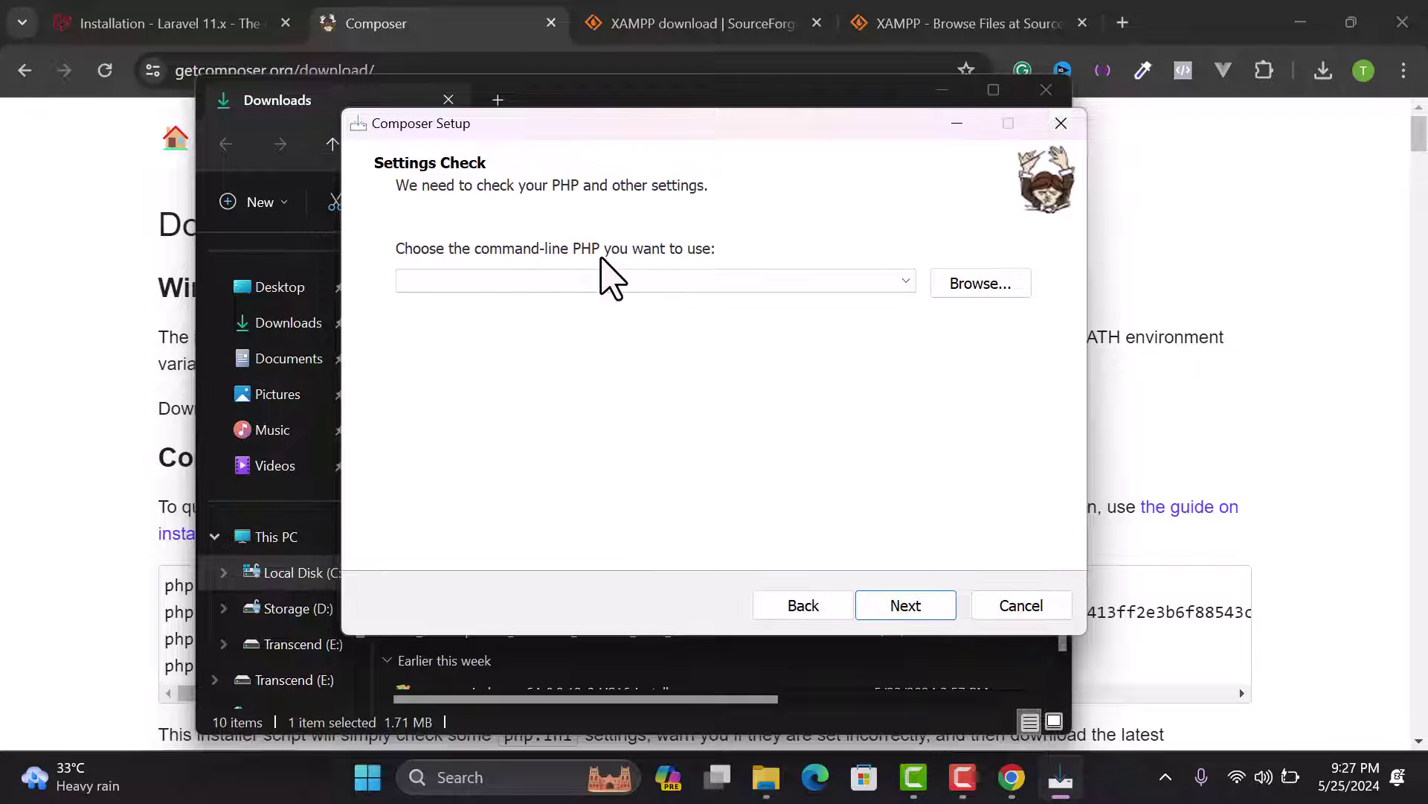
- Choose D:\Xampp\php\php.exe as Composer's command-line PHP and enable adding this PHP to the path
left_click(995, 292)
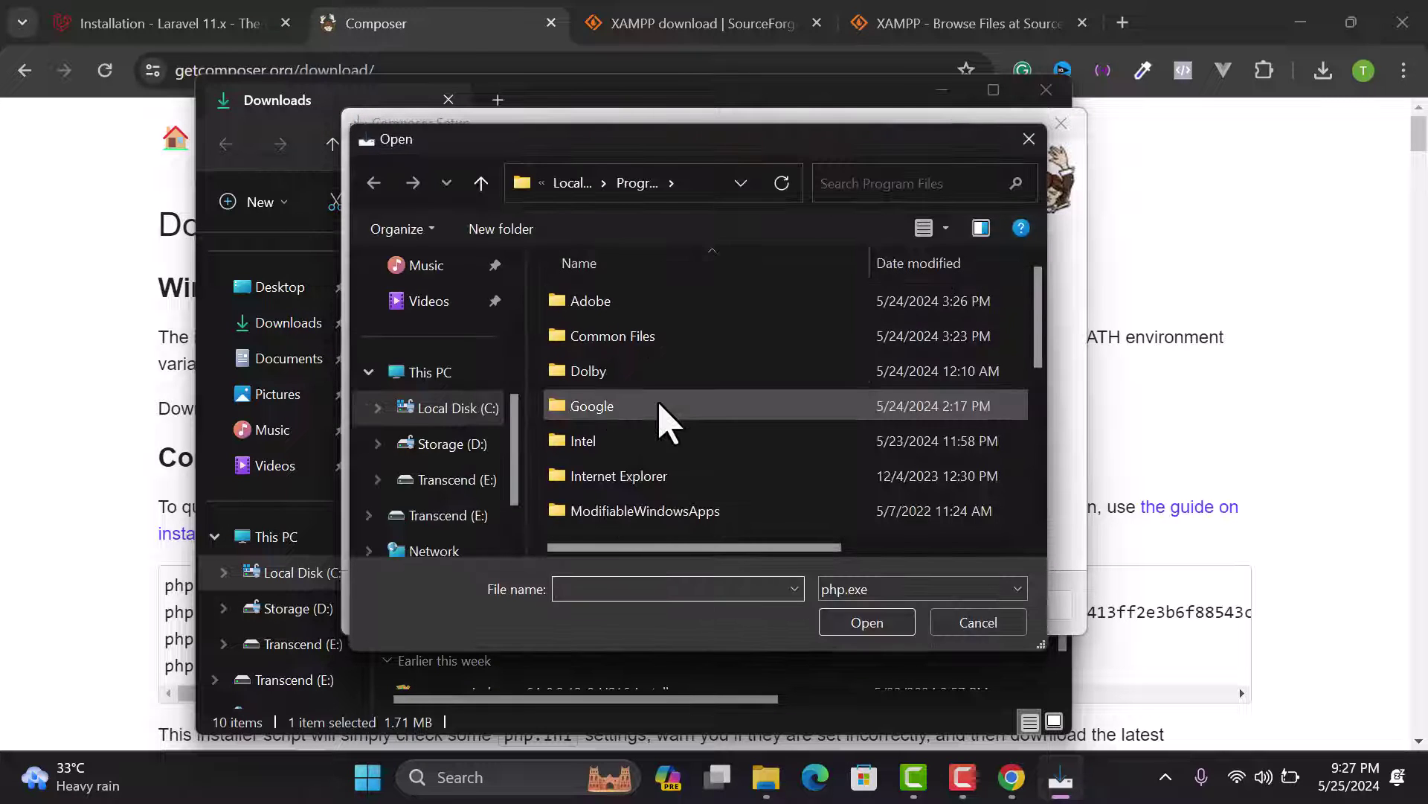
left_click(428, 443)
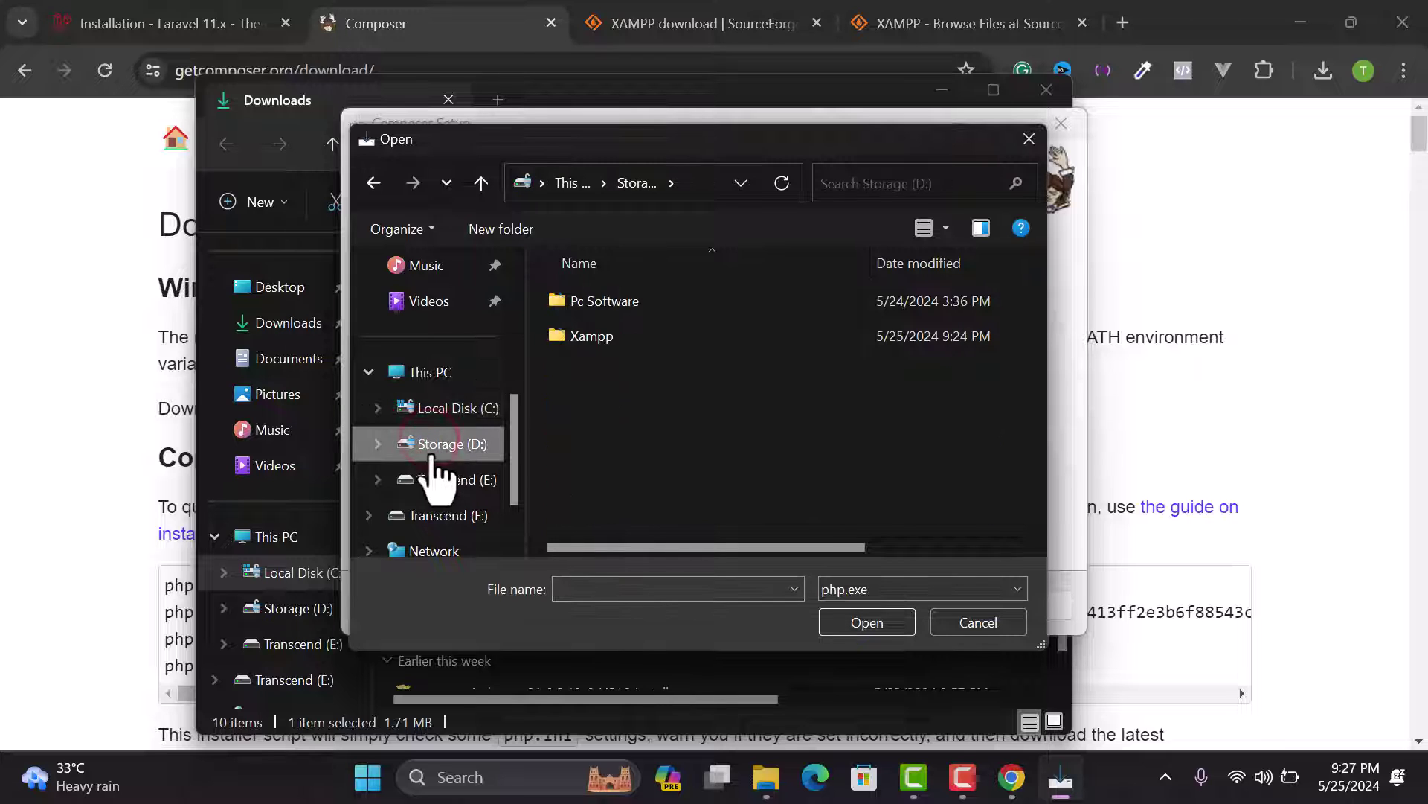
double_click(587, 336)
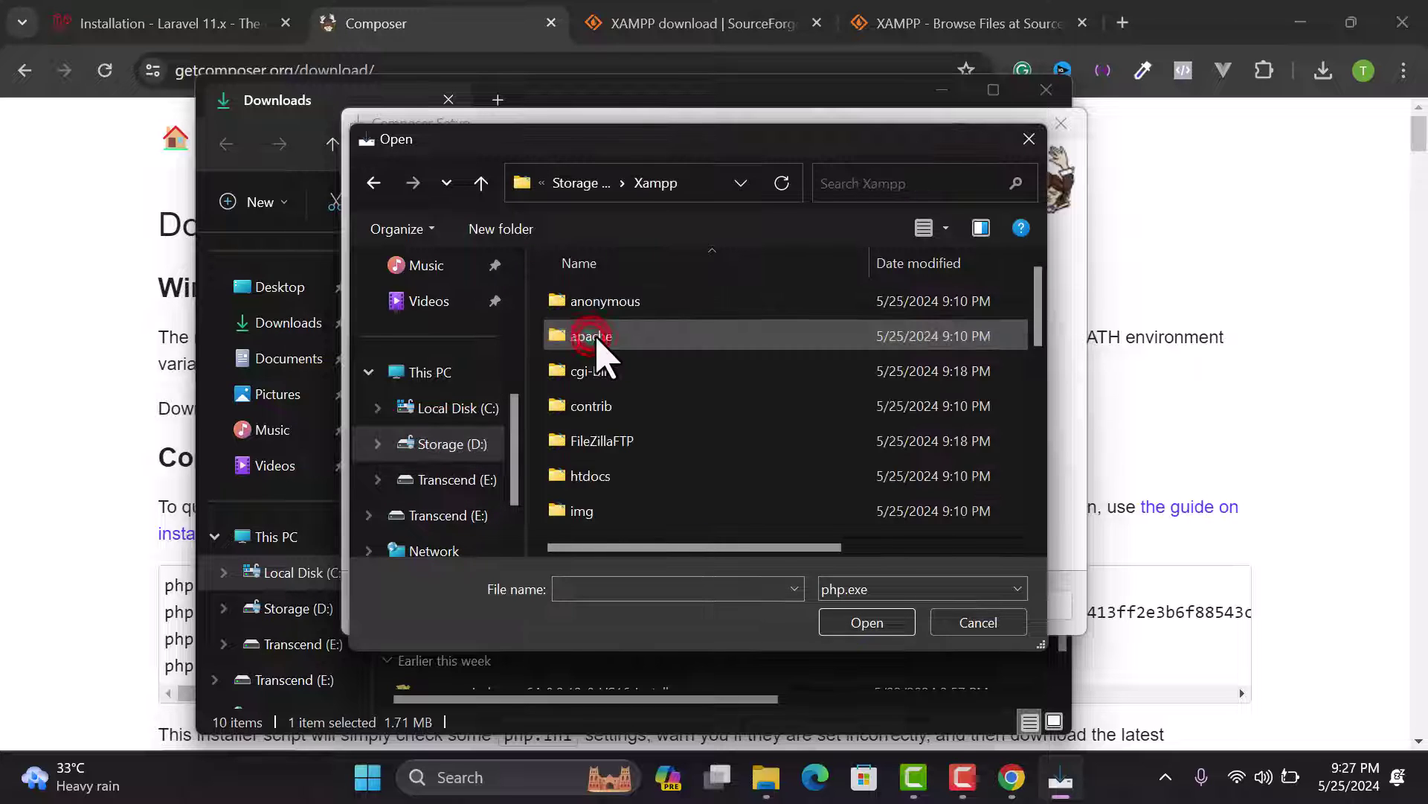
scroll(605, 402, "down", 5)
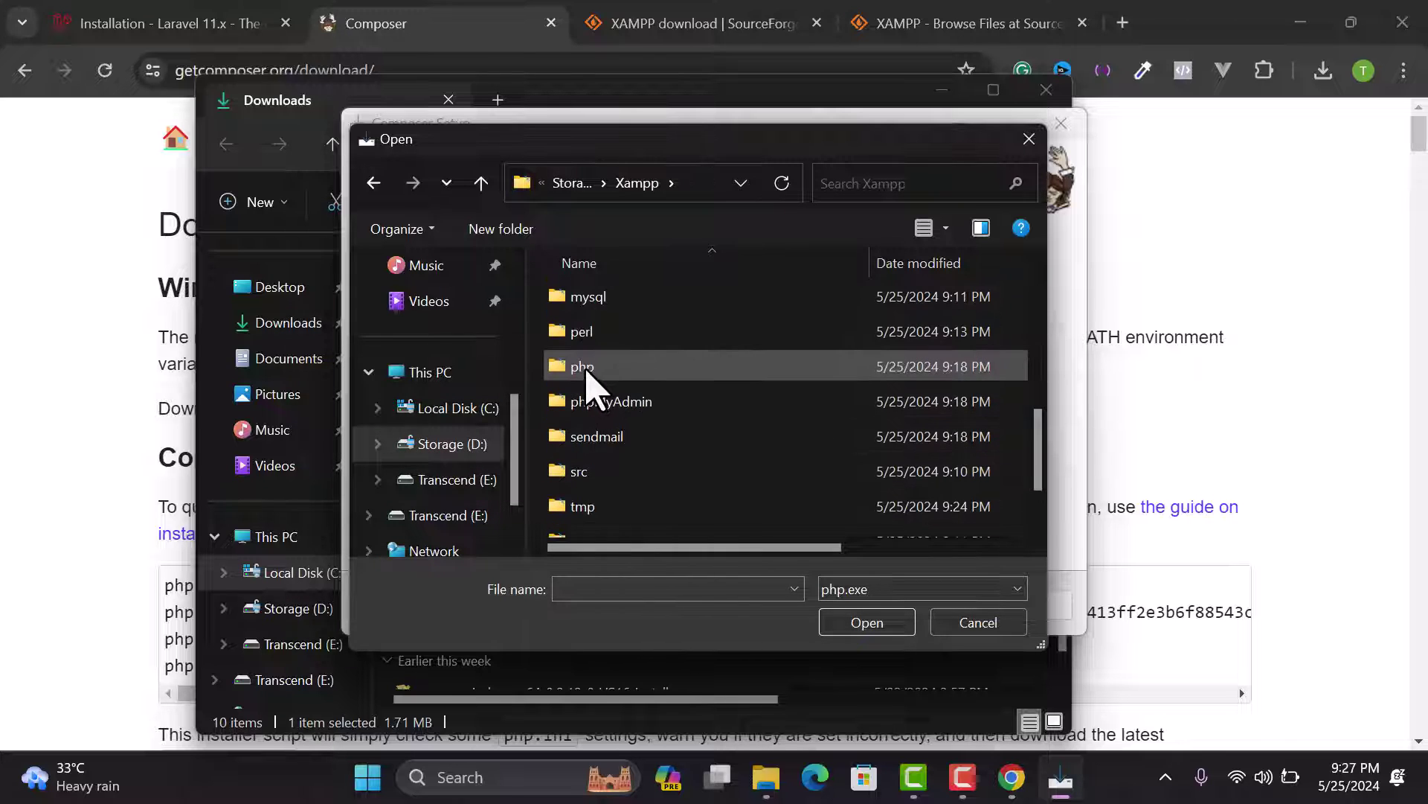
double_click(588, 369)
scroll(590, 375, "down", 3)
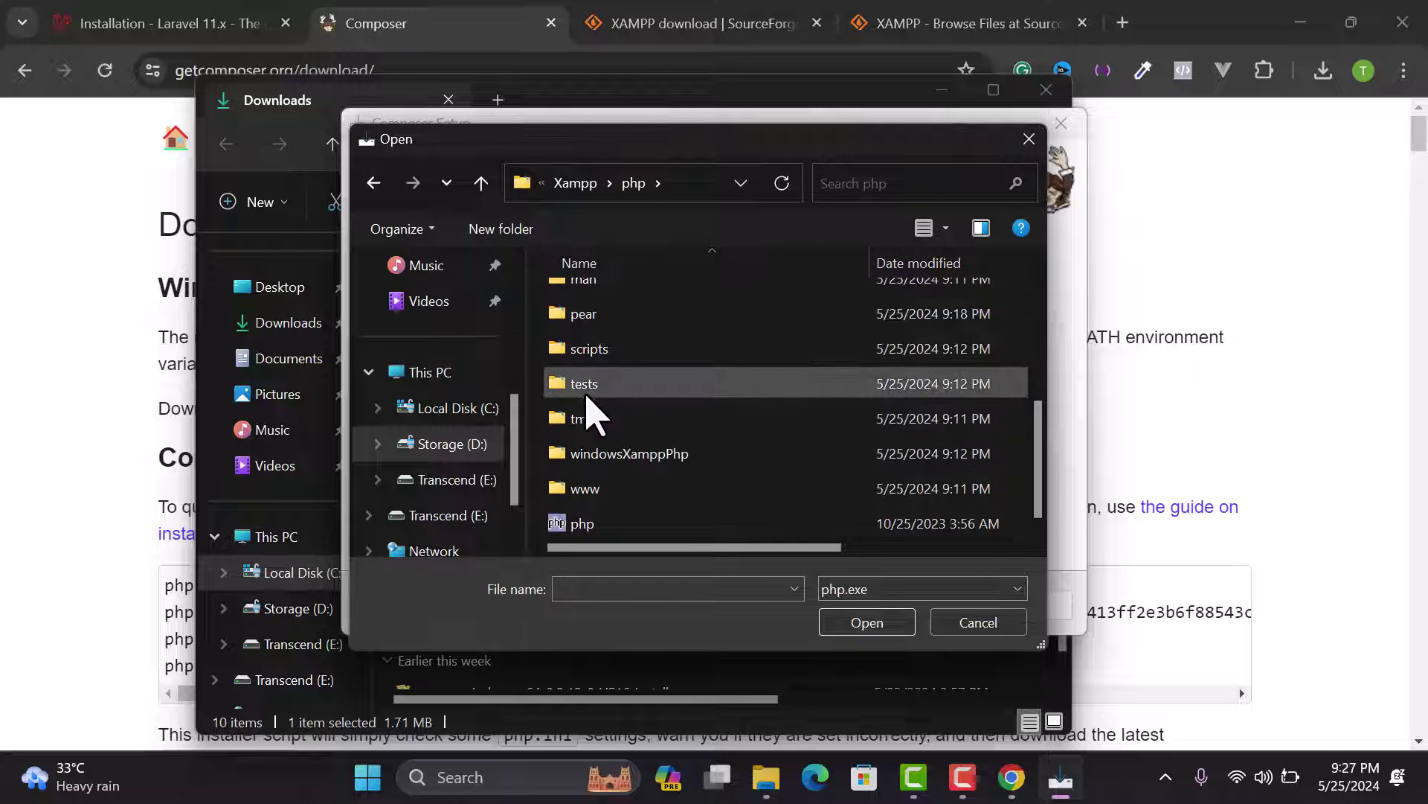
left_click(569, 525)
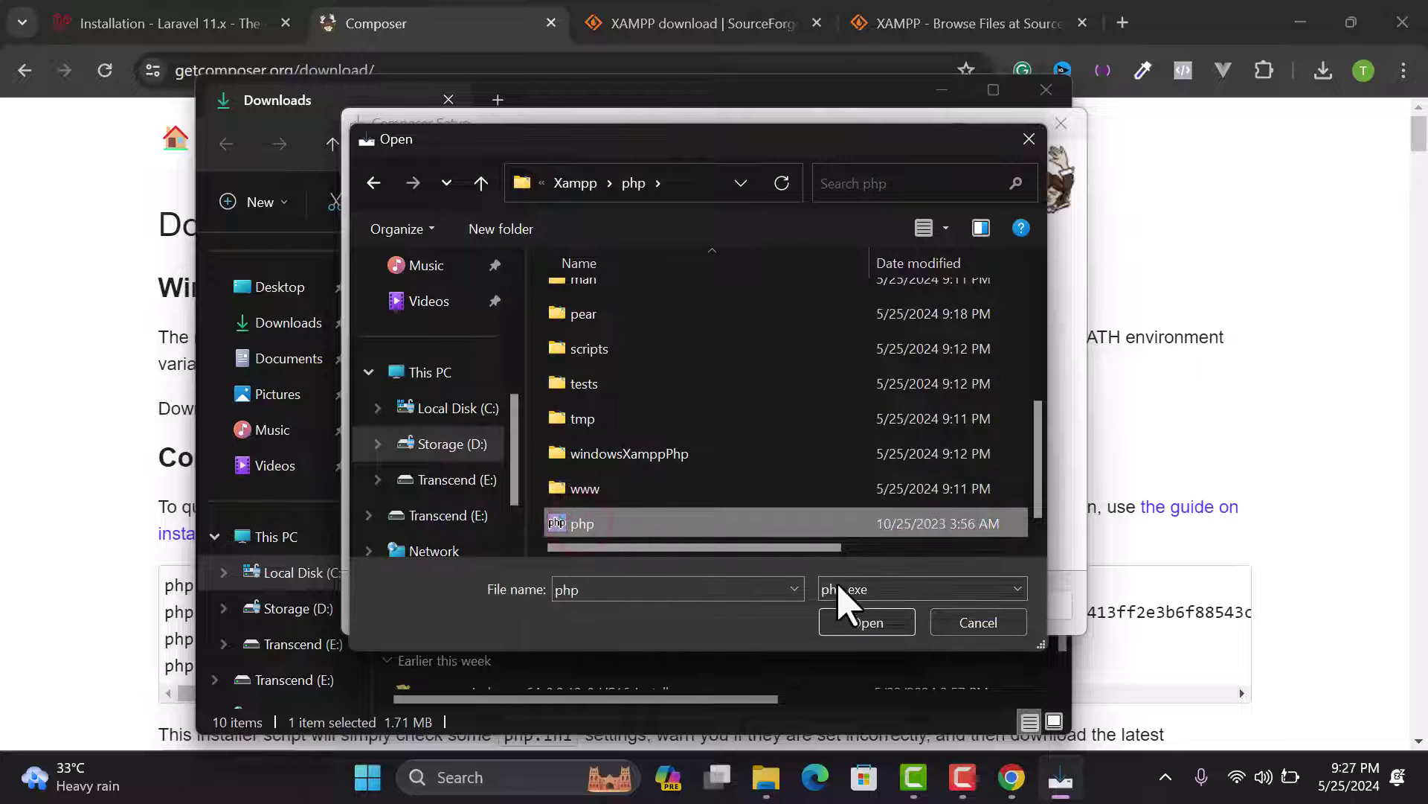
left_click(863, 627)
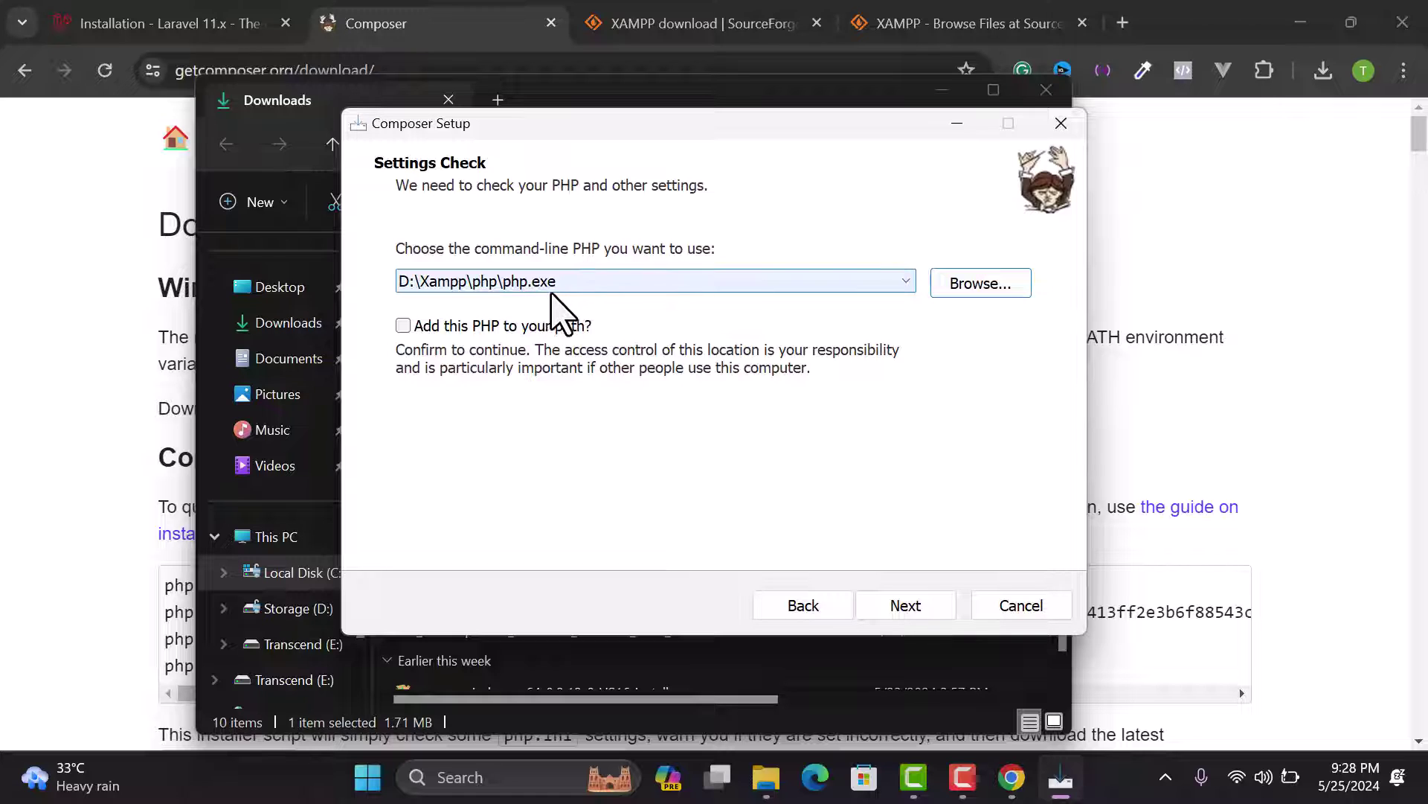
left_click(402, 326)
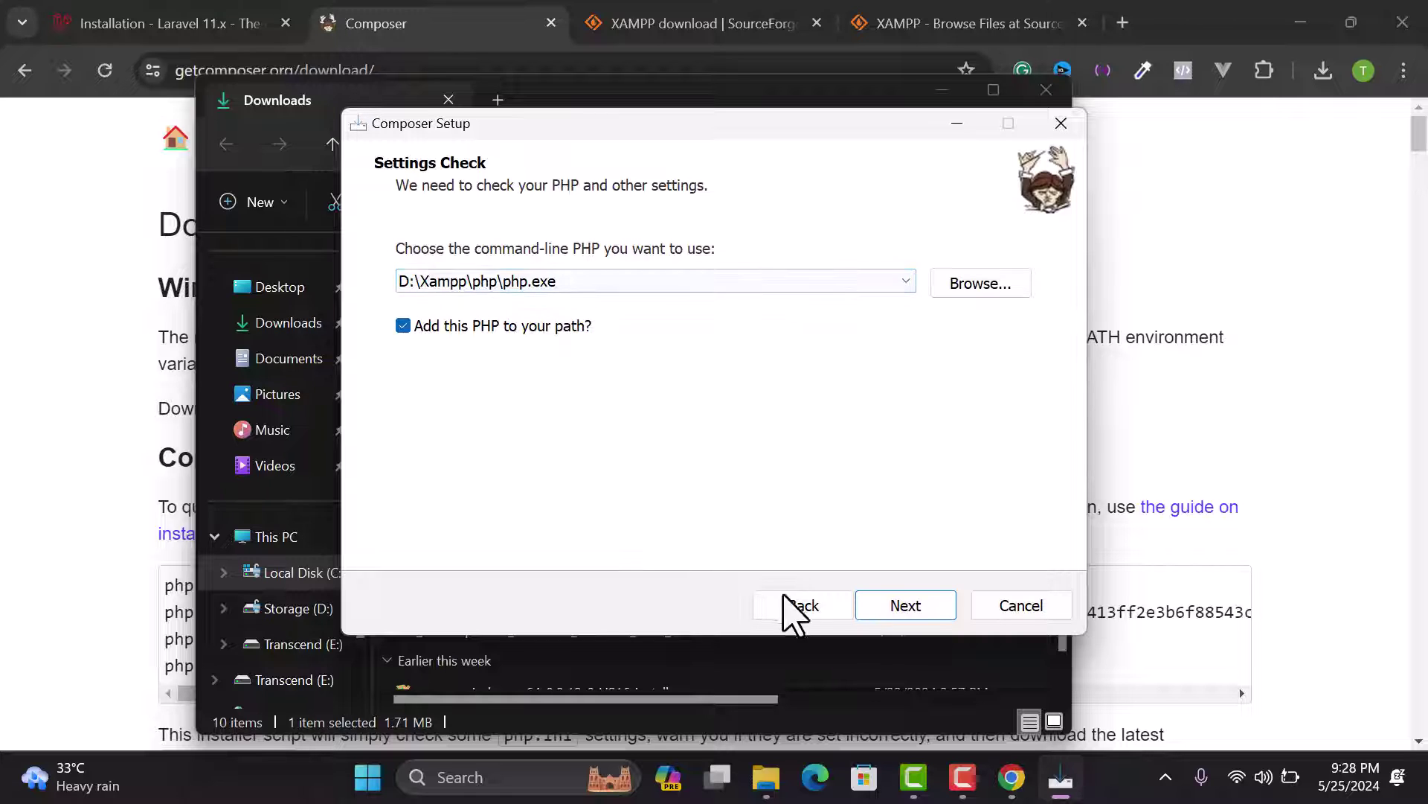
- Install Composer without a proxy and finish the setup wizard without viewing the online documentation
left_click(906, 606)
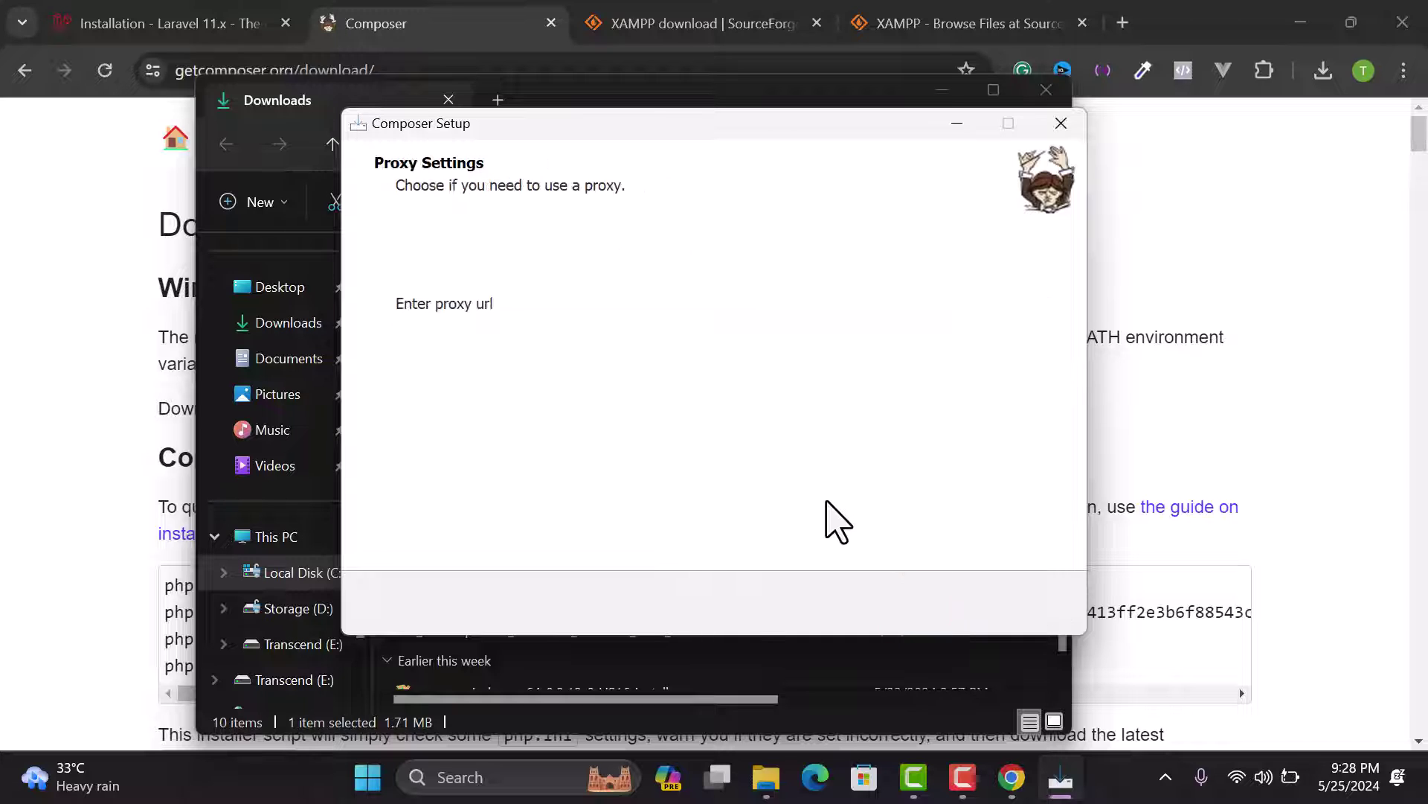
left_click(907, 605)
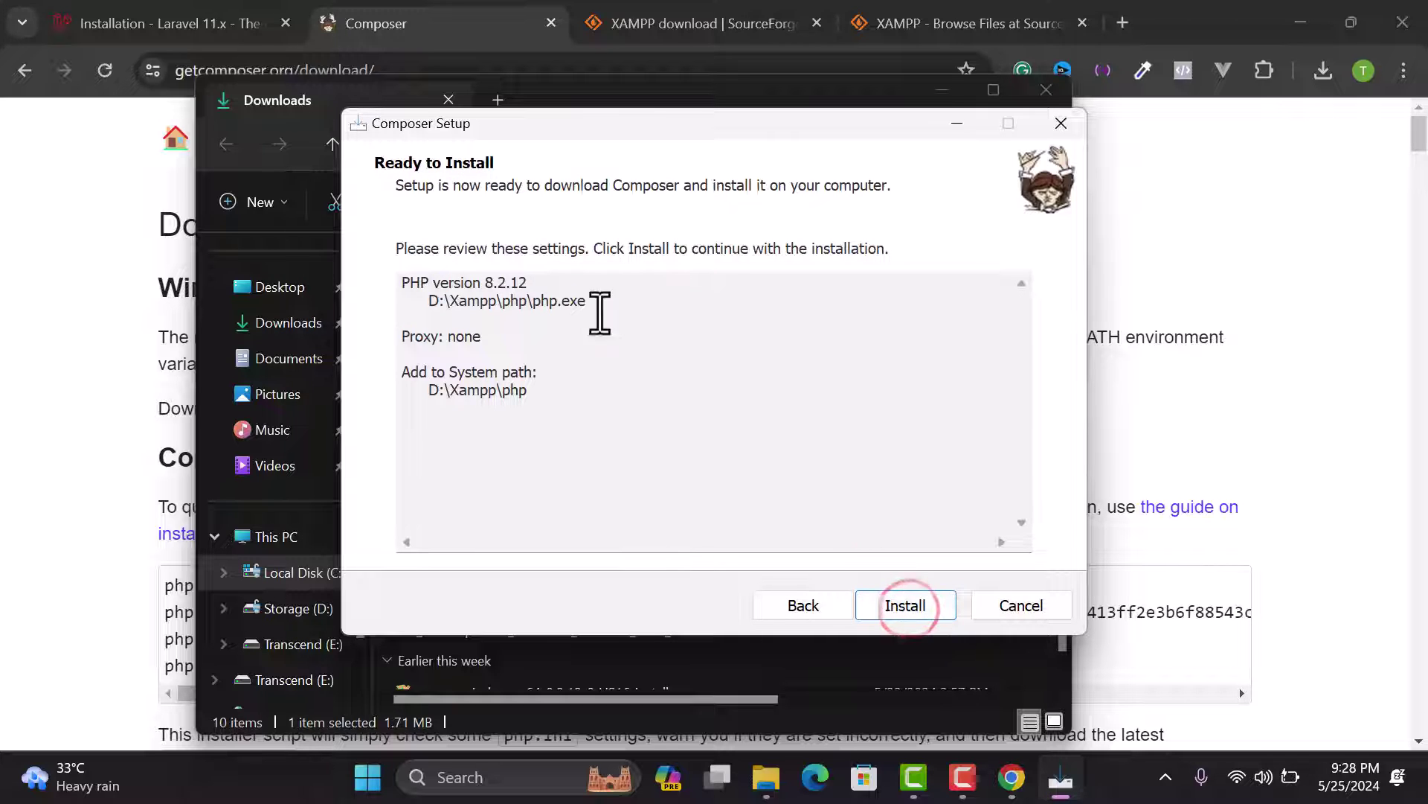
left_click(888, 604)
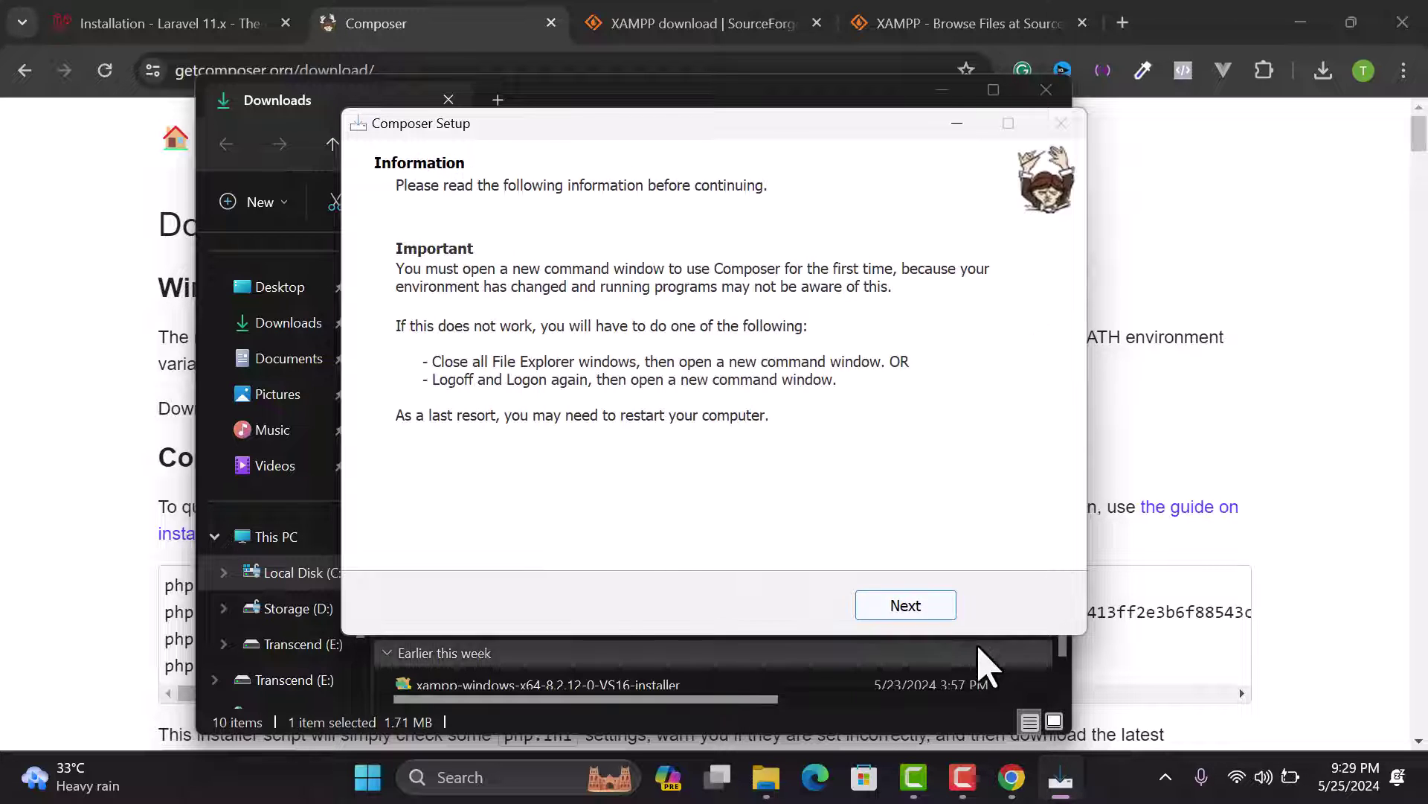
left_click(926, 614)
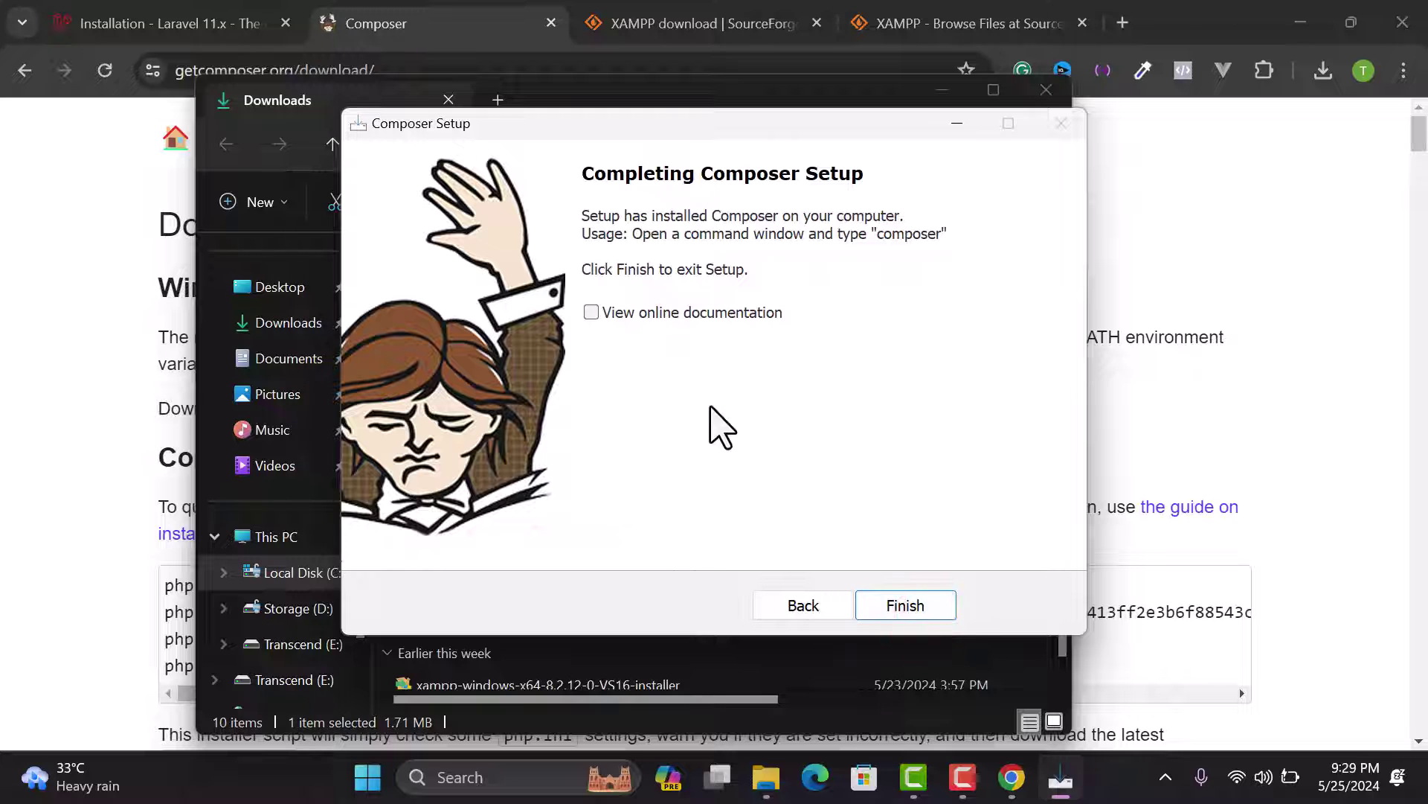
left_click(905, 605)
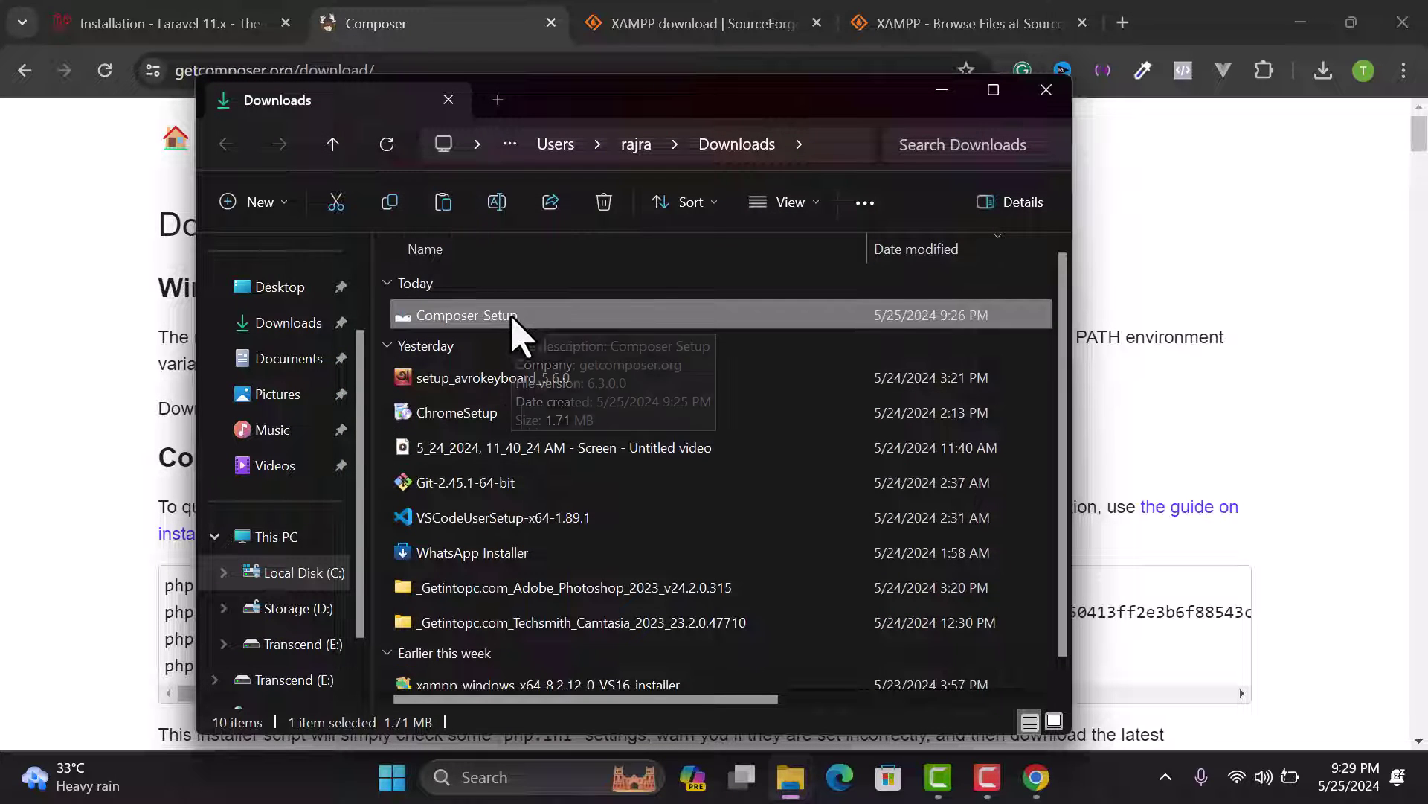
- Open Command Prompt, run composer, and examine its output for the installed version and available commands
left_click(487, 778)
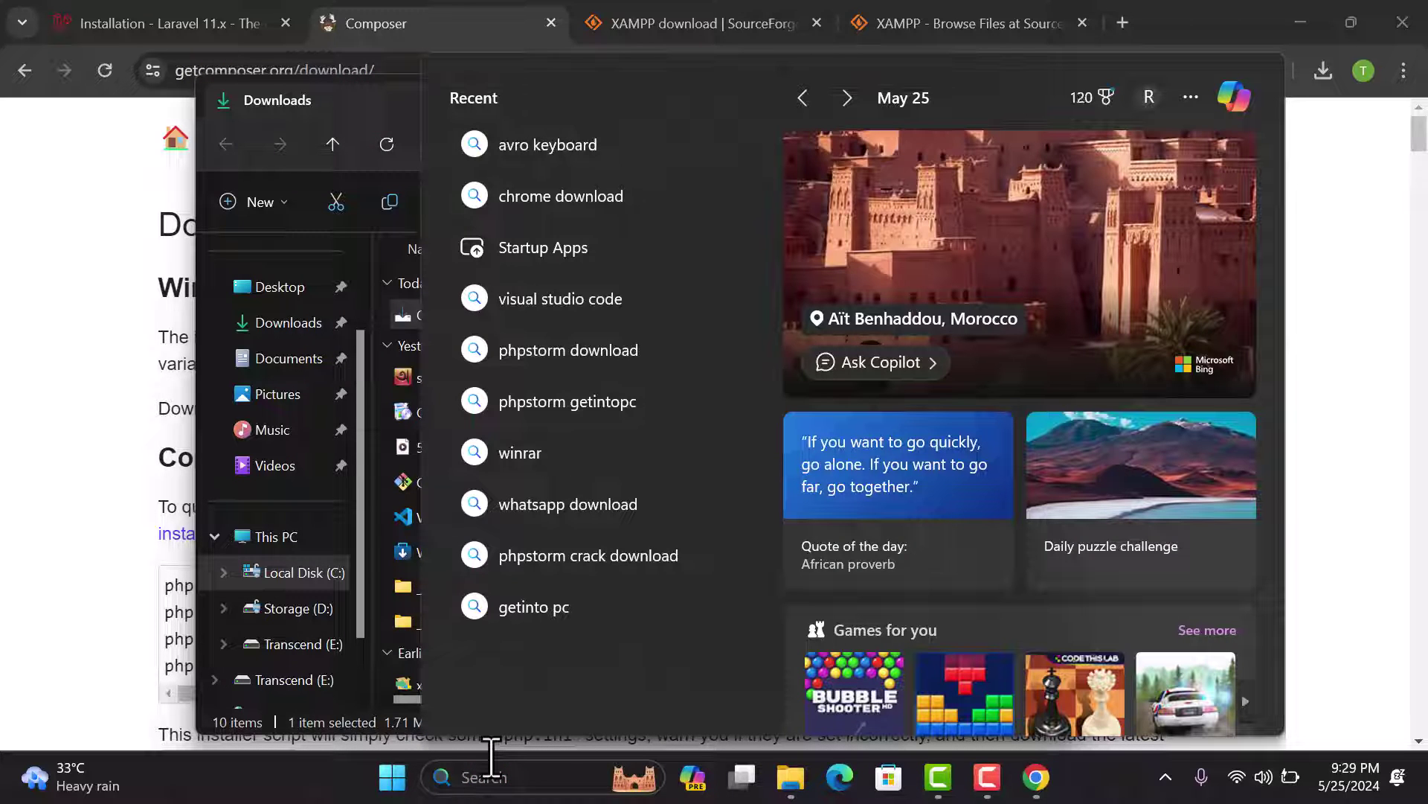
type("cmd")
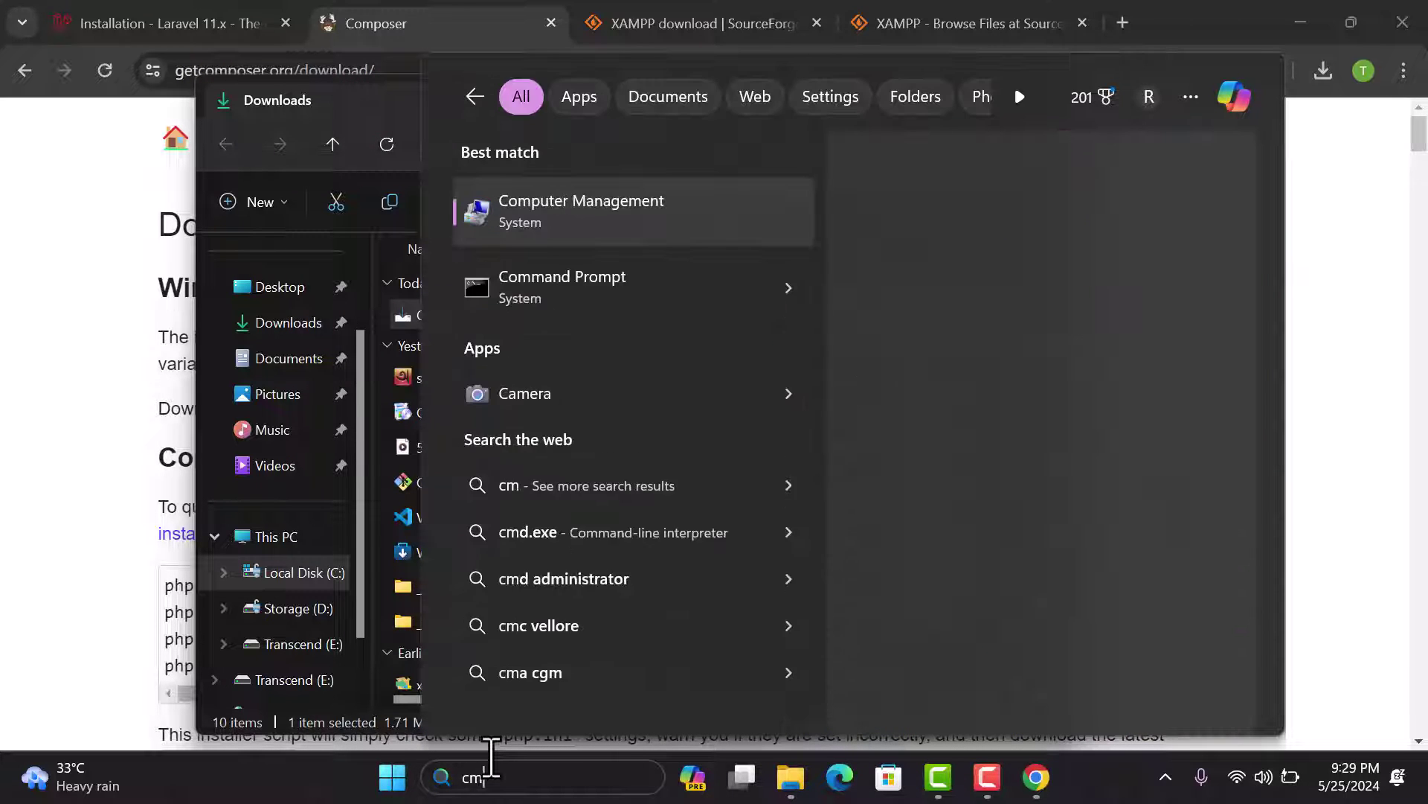
left_click(614, 223)
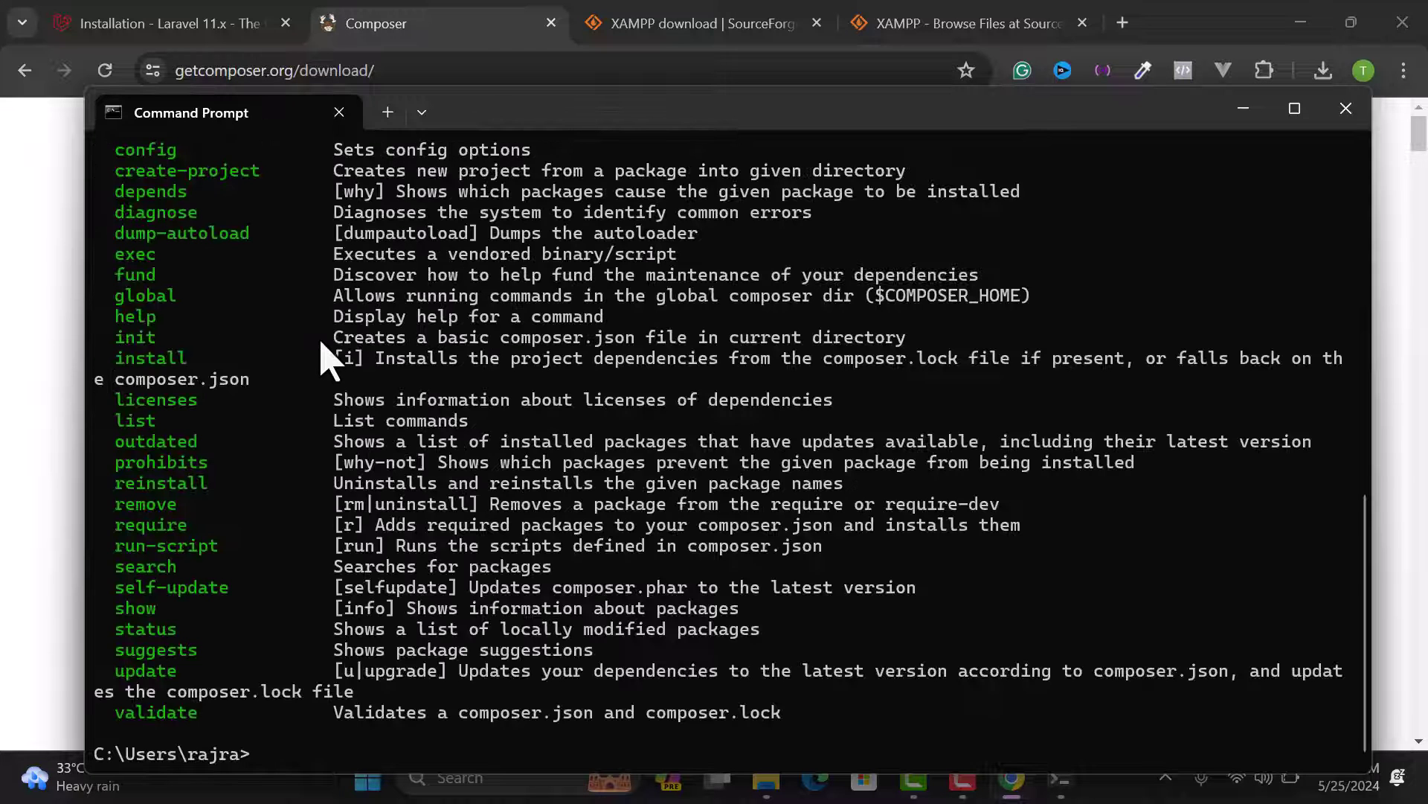
scroll(357, 375, "up", 15)
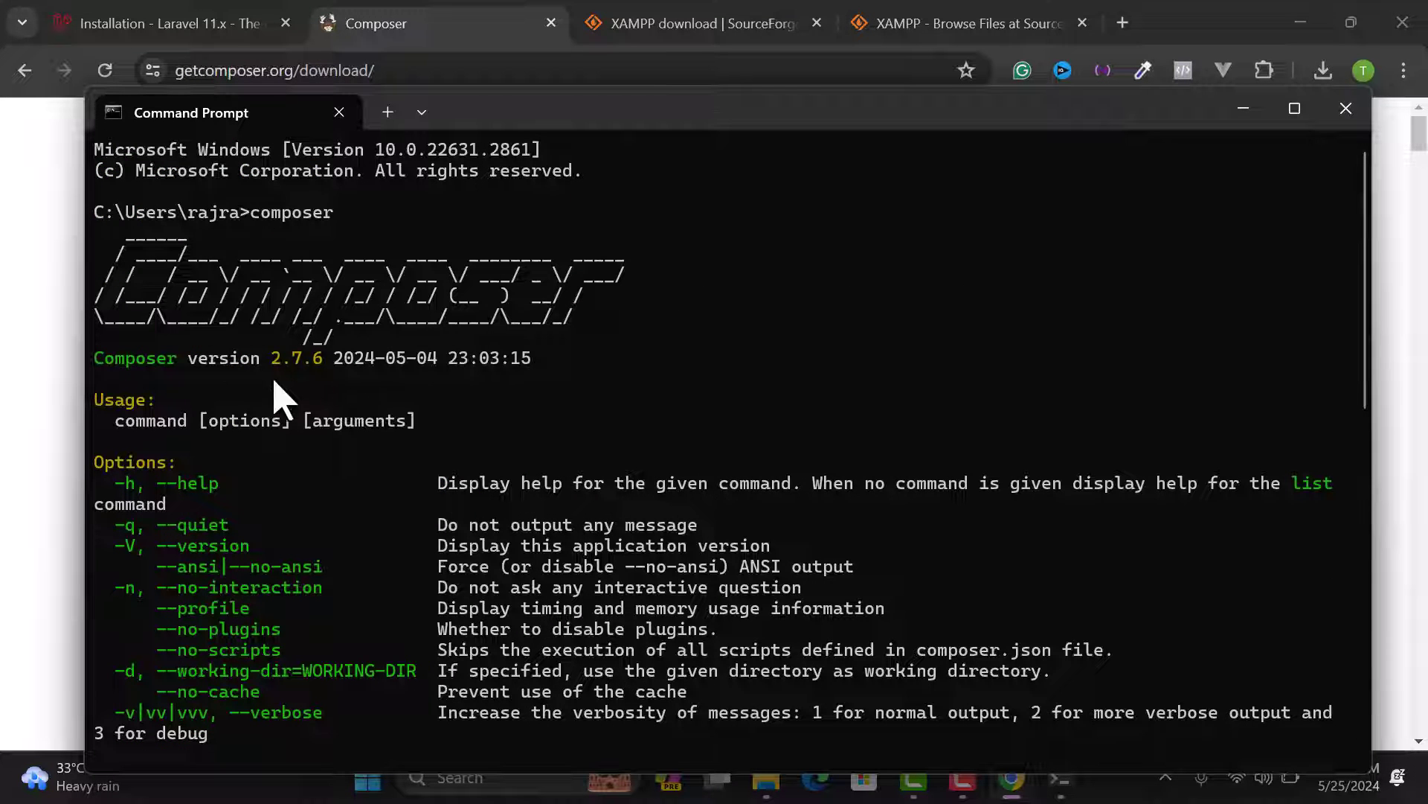
scroll(238, 394, "down", 10)
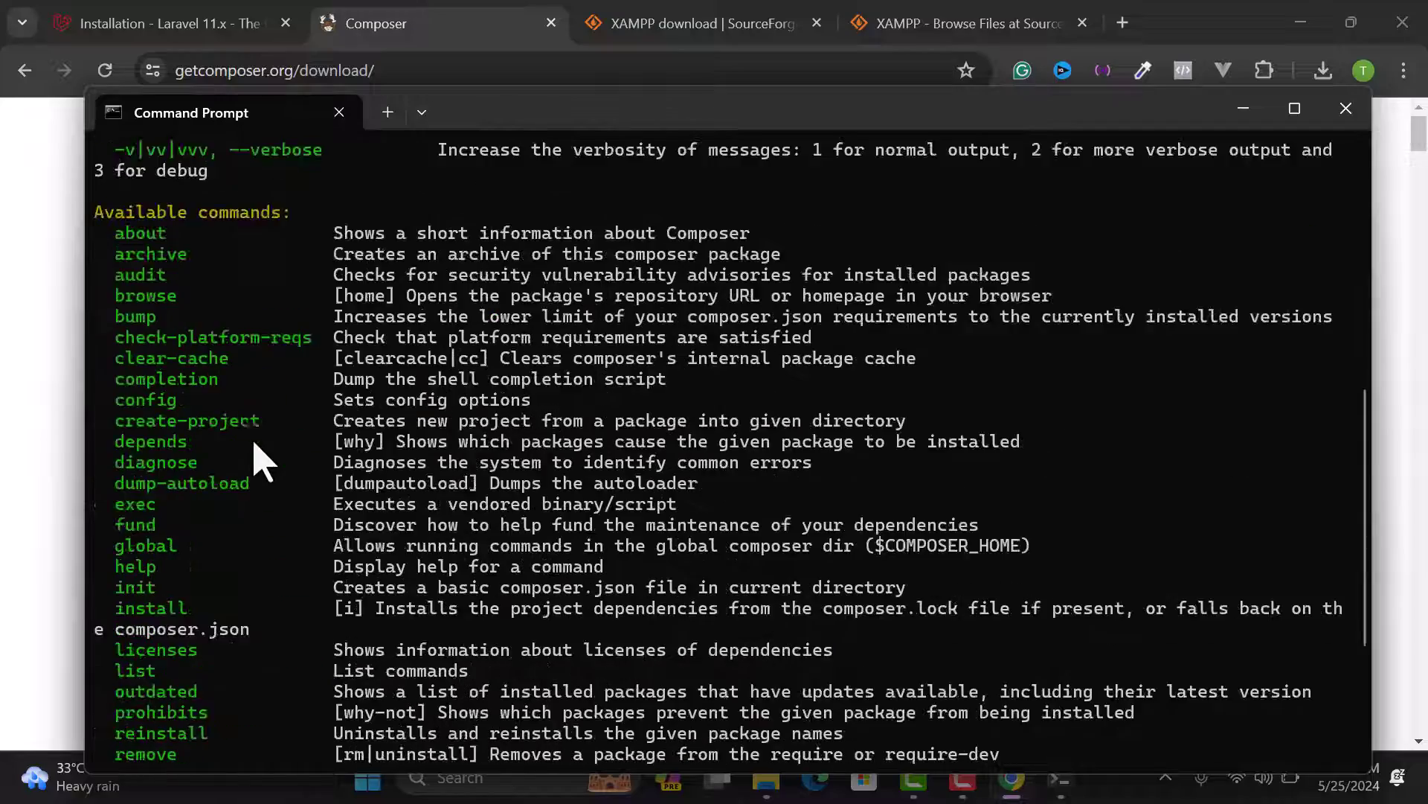
scroll(257, 401, "up", 10)
scroll(408, 343, "down", 15)
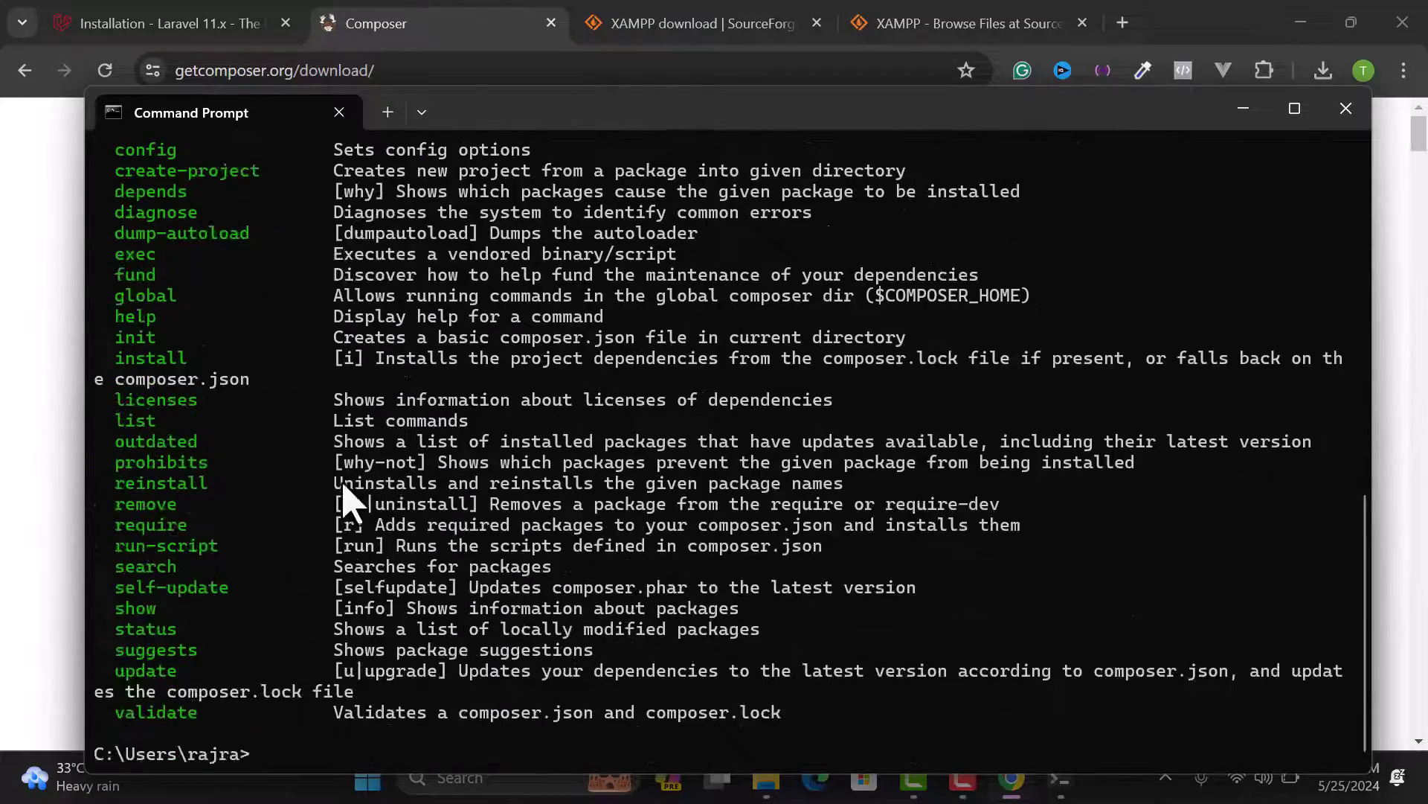
scroll(325, 500, "up", 20)
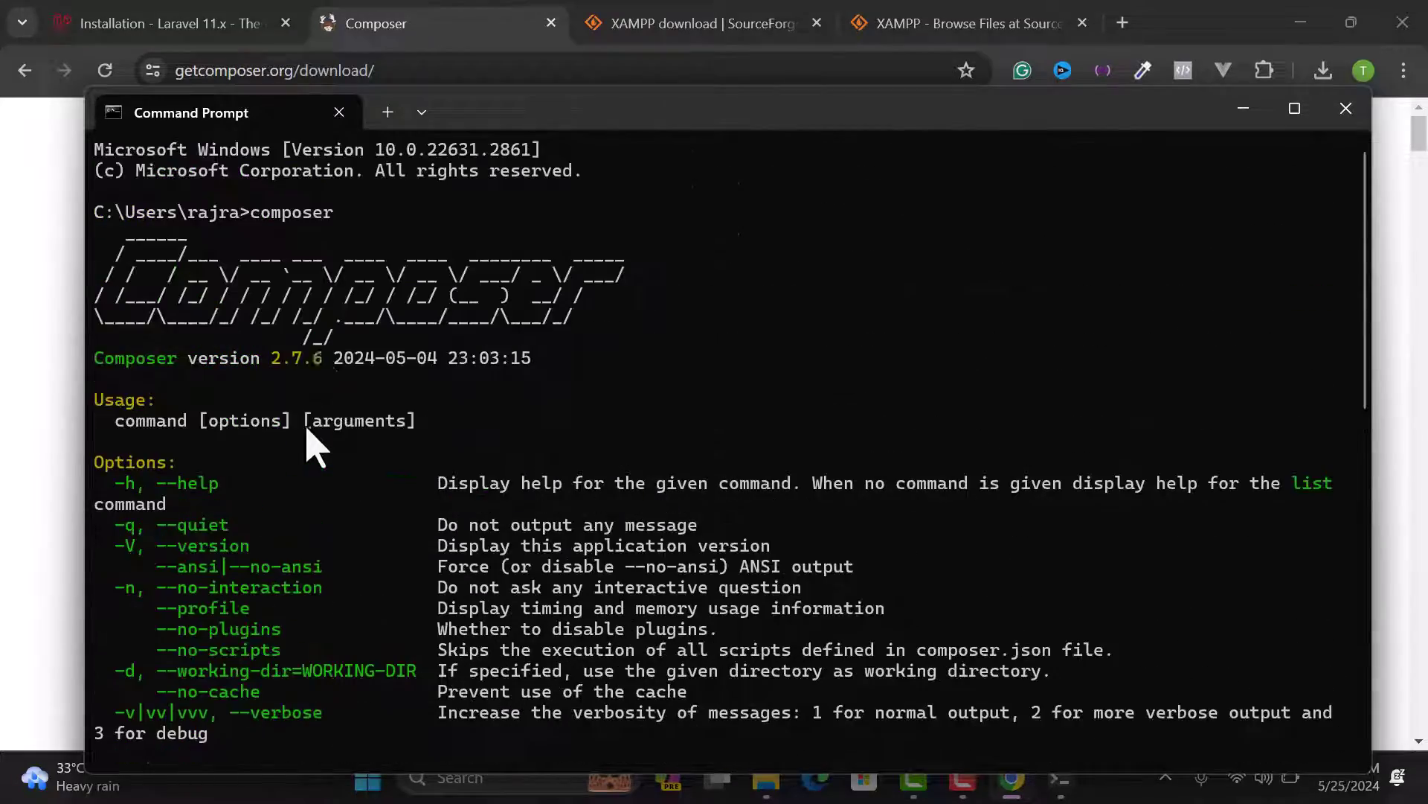
- Open the "installing Node and NPM" link from the Laravel 11.x installation docs in a new tab and go to it
left_click(178, 25)
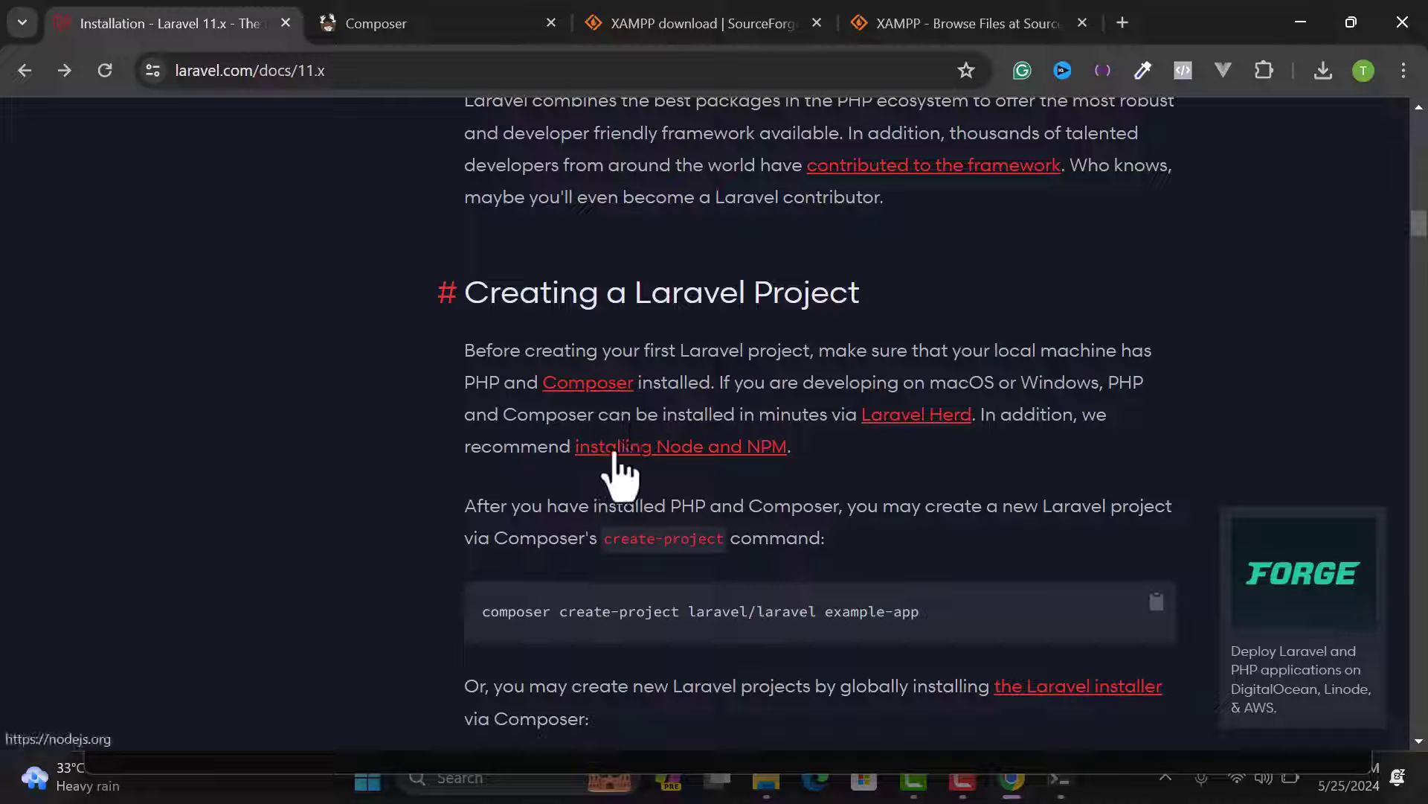
right_click(664, 452)
left_click(751, 472)
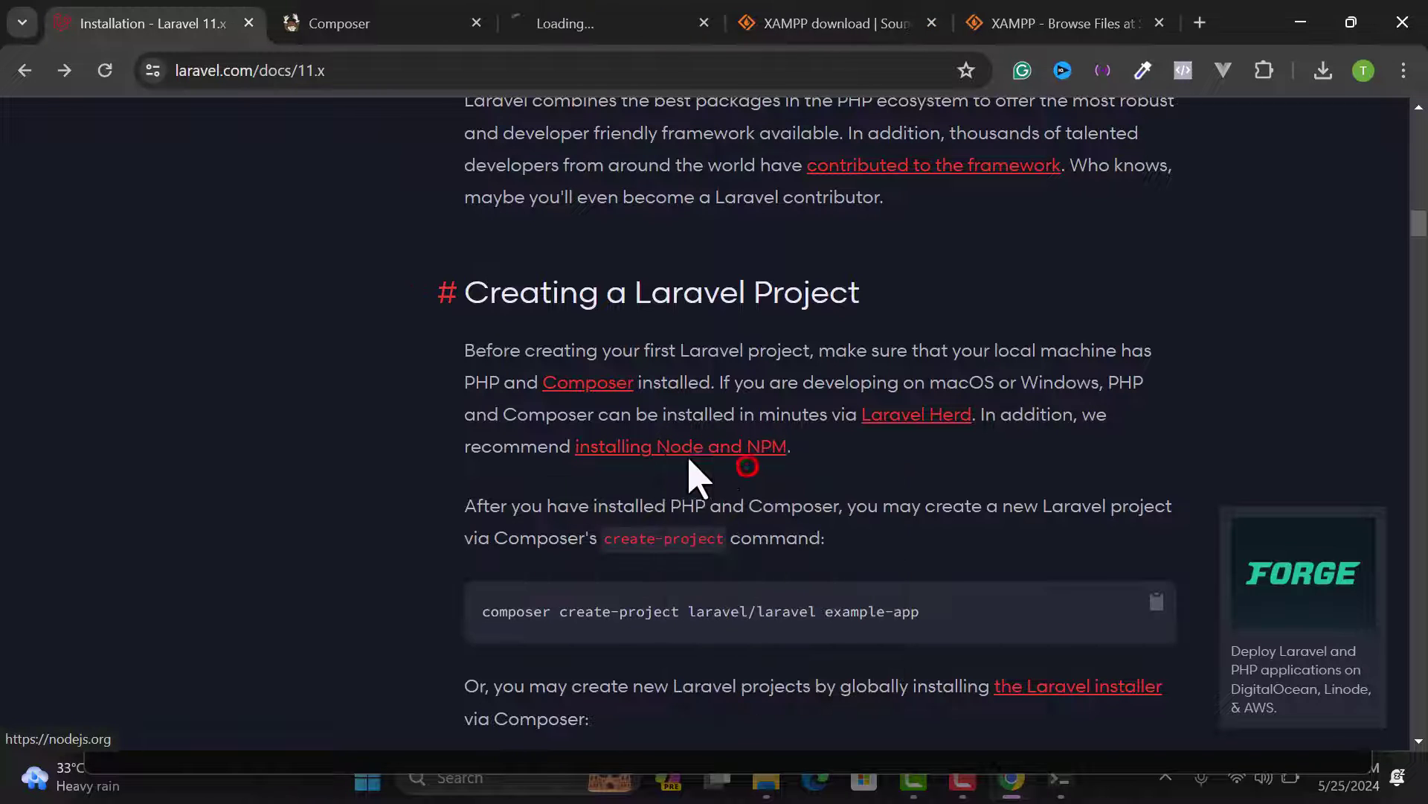
left_click(581, 23)
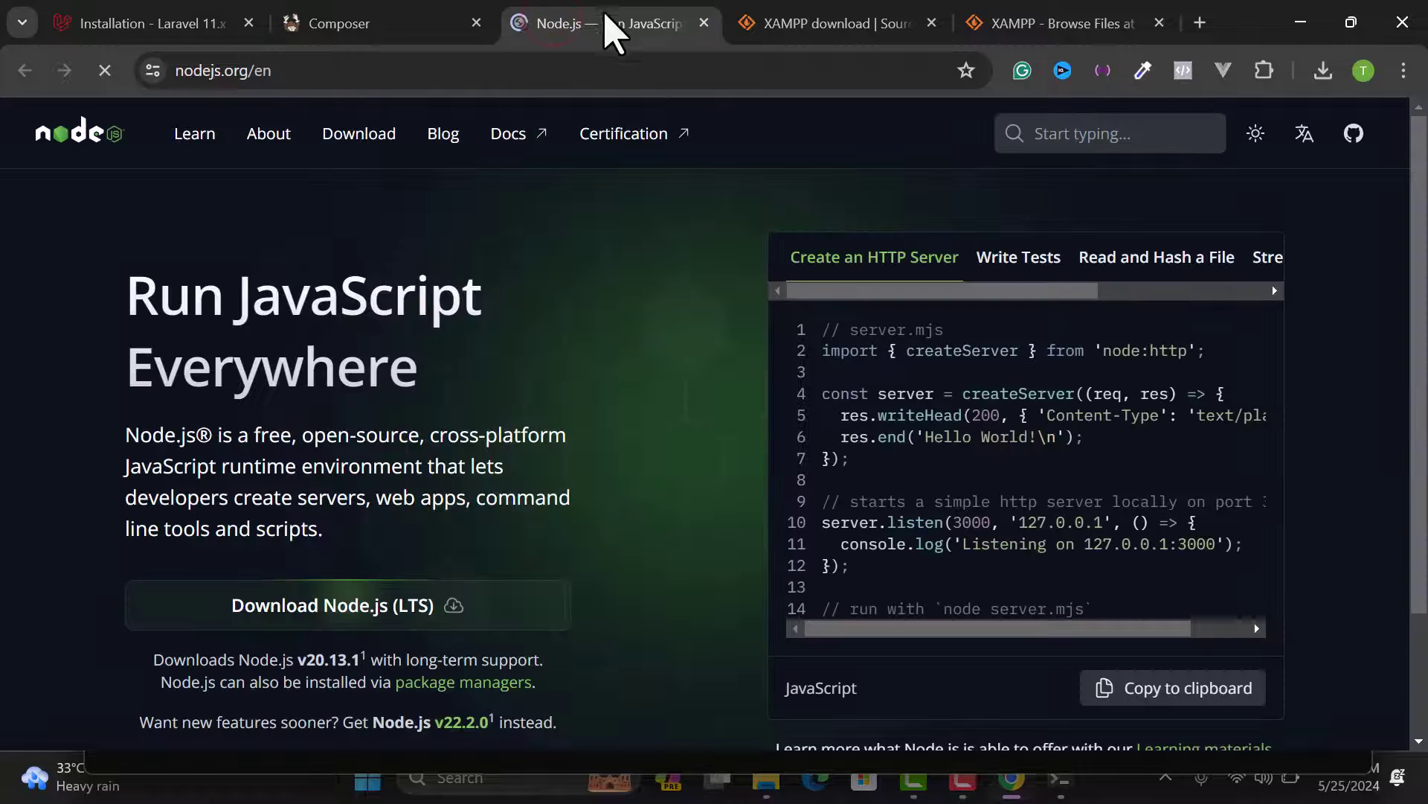
- Download the Node.js LTS v20.13.1 installer and run node-v20.13.1-x64.msi
scroll(327, 447, "down", 2)
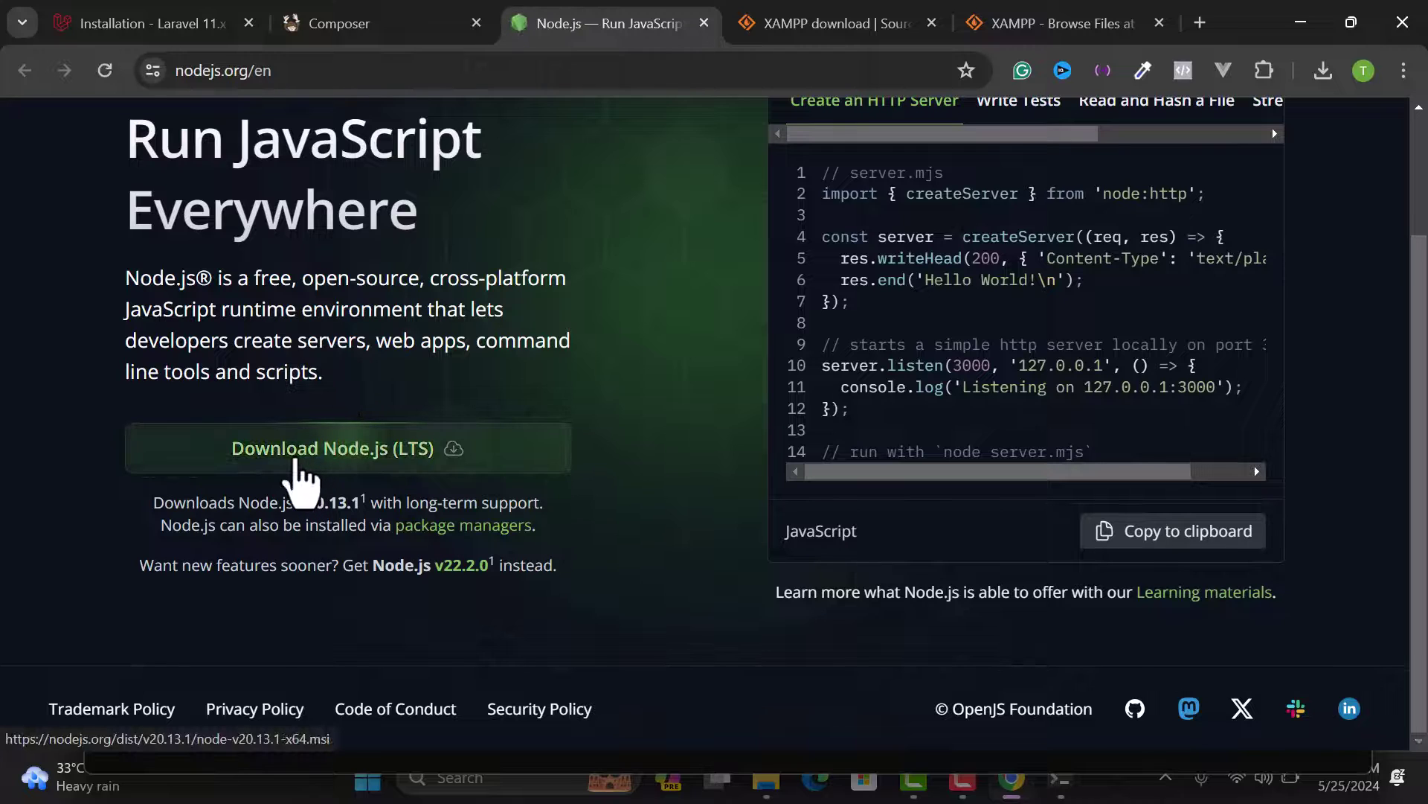
scroll(308, 478, "up", 2)
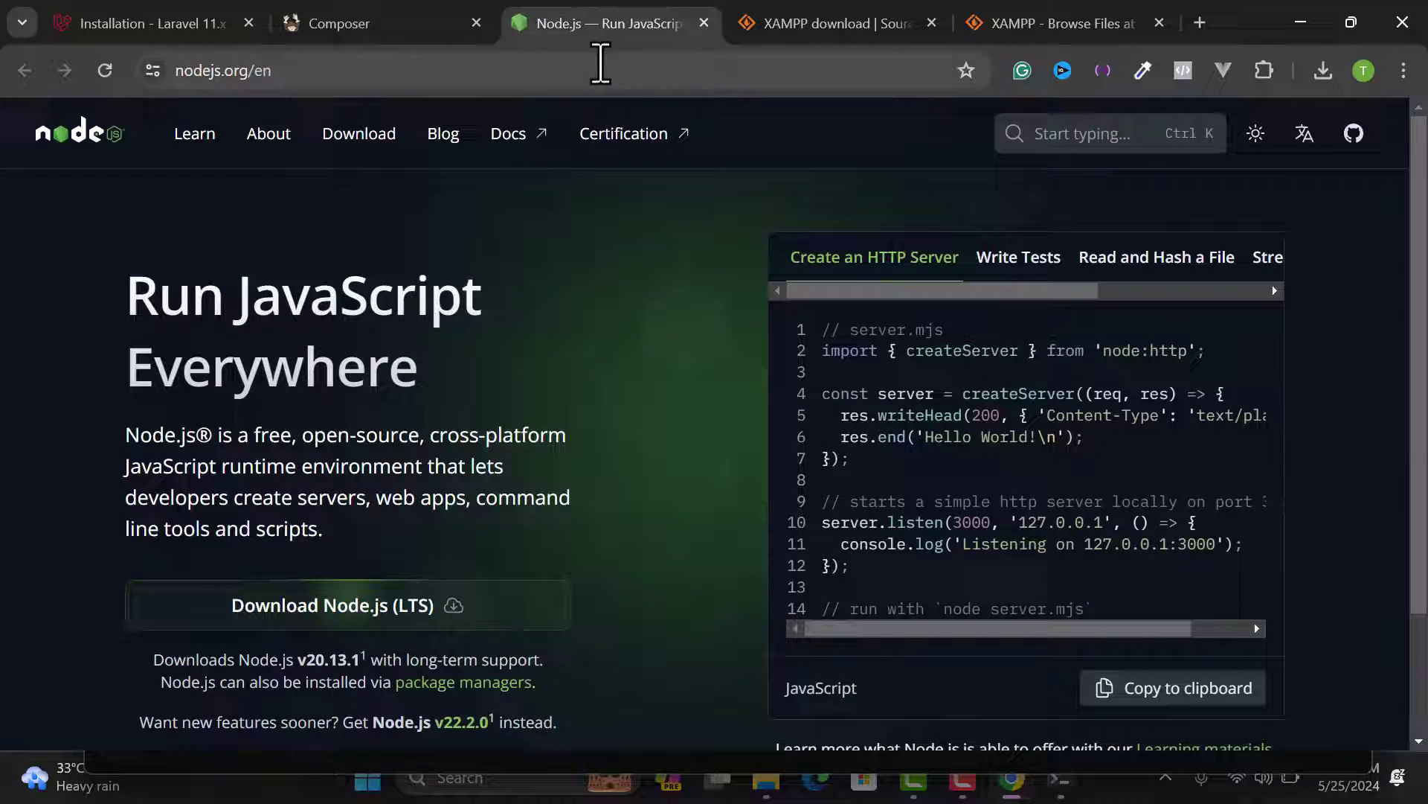
left_click(350, 629)
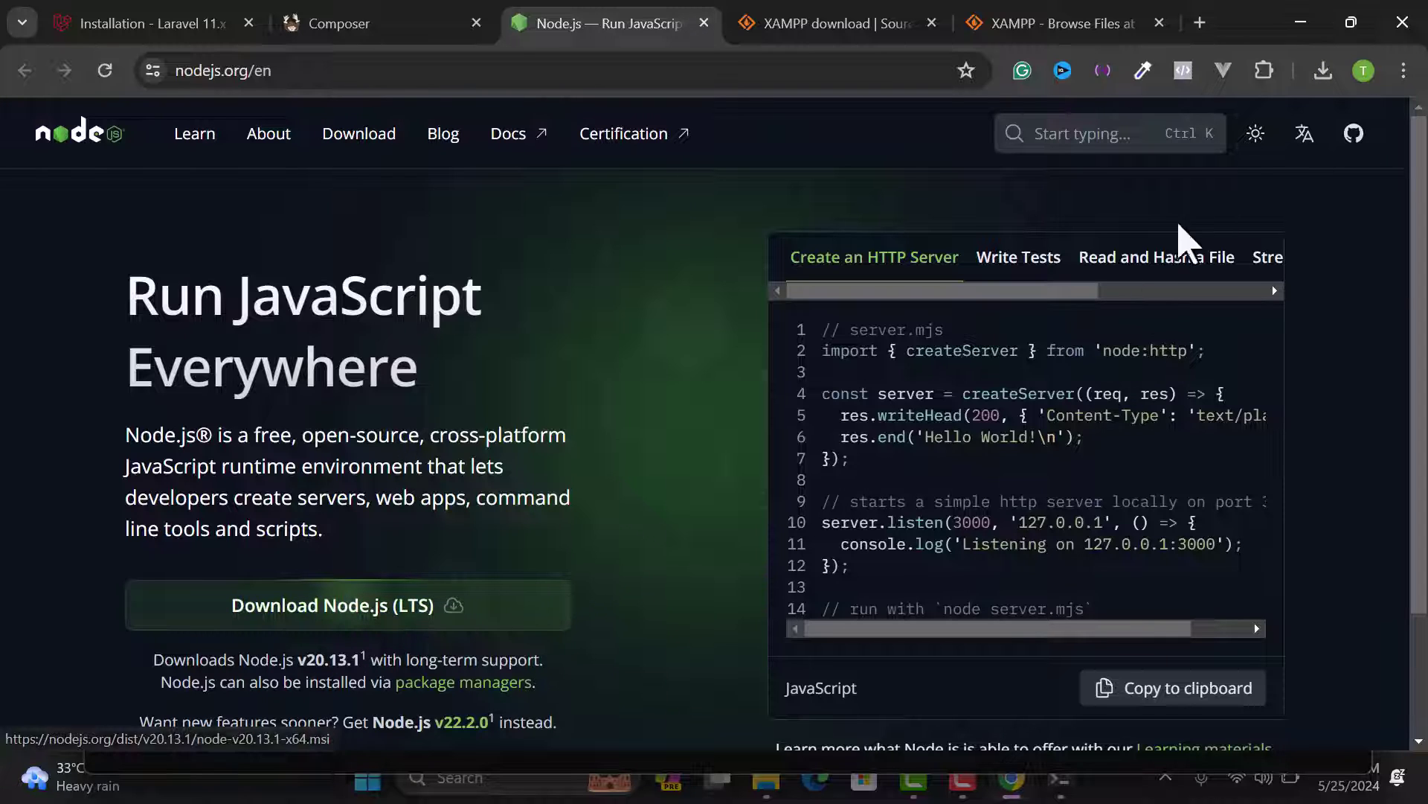
left_click(1323, 71)
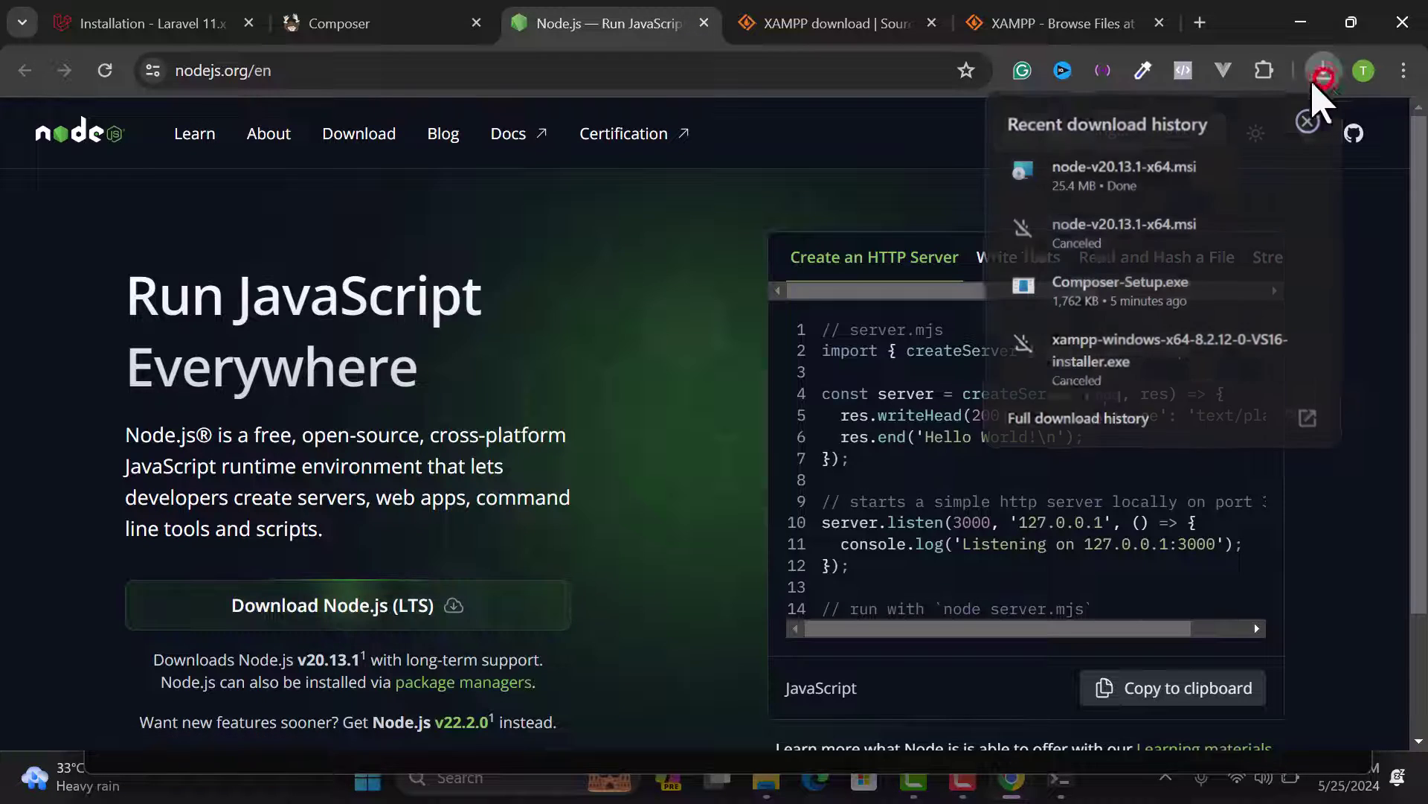
left_click(1104, 177)
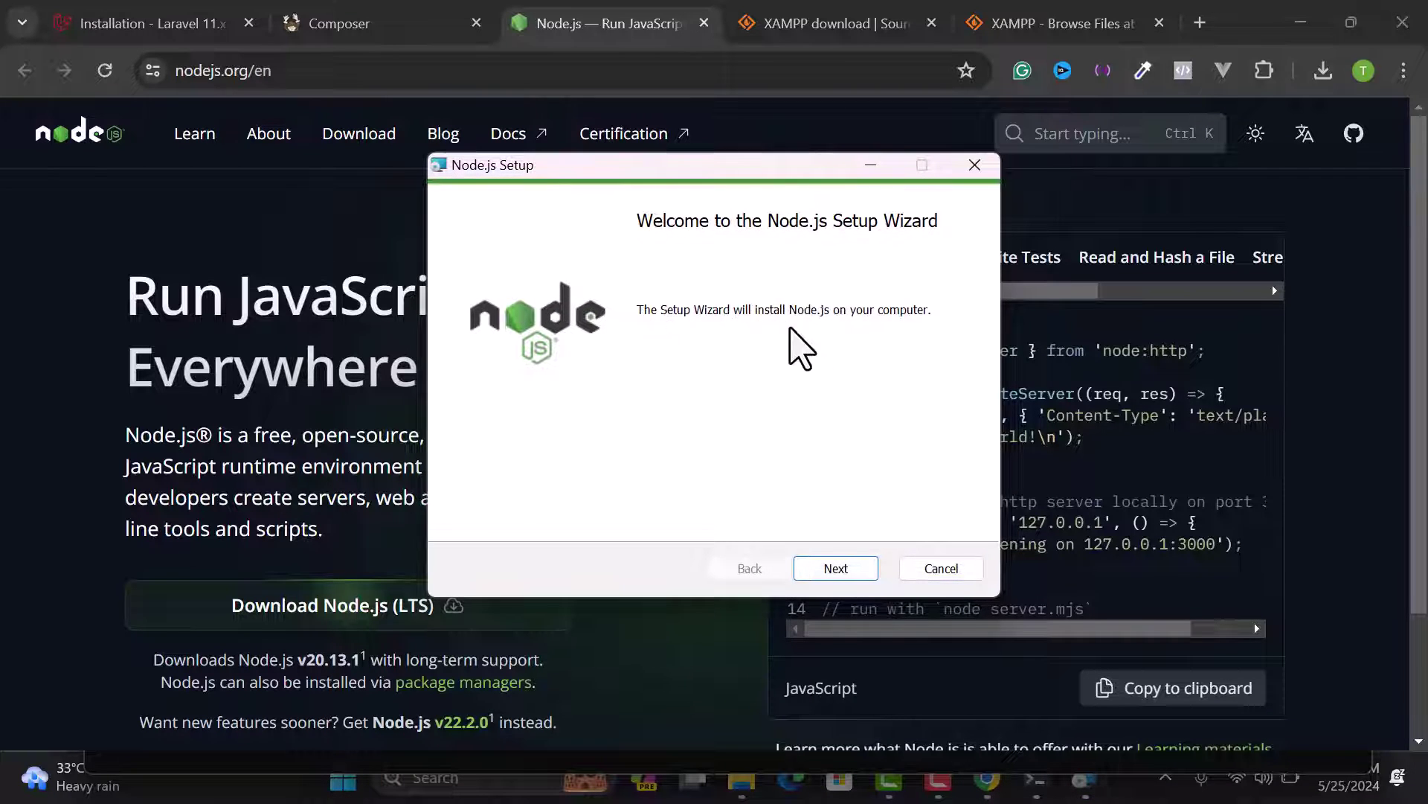
- Accept the Node.js license and install to C:\Program Files\nodejs\ with the default features and without the native module tools
left_click(836, 569)
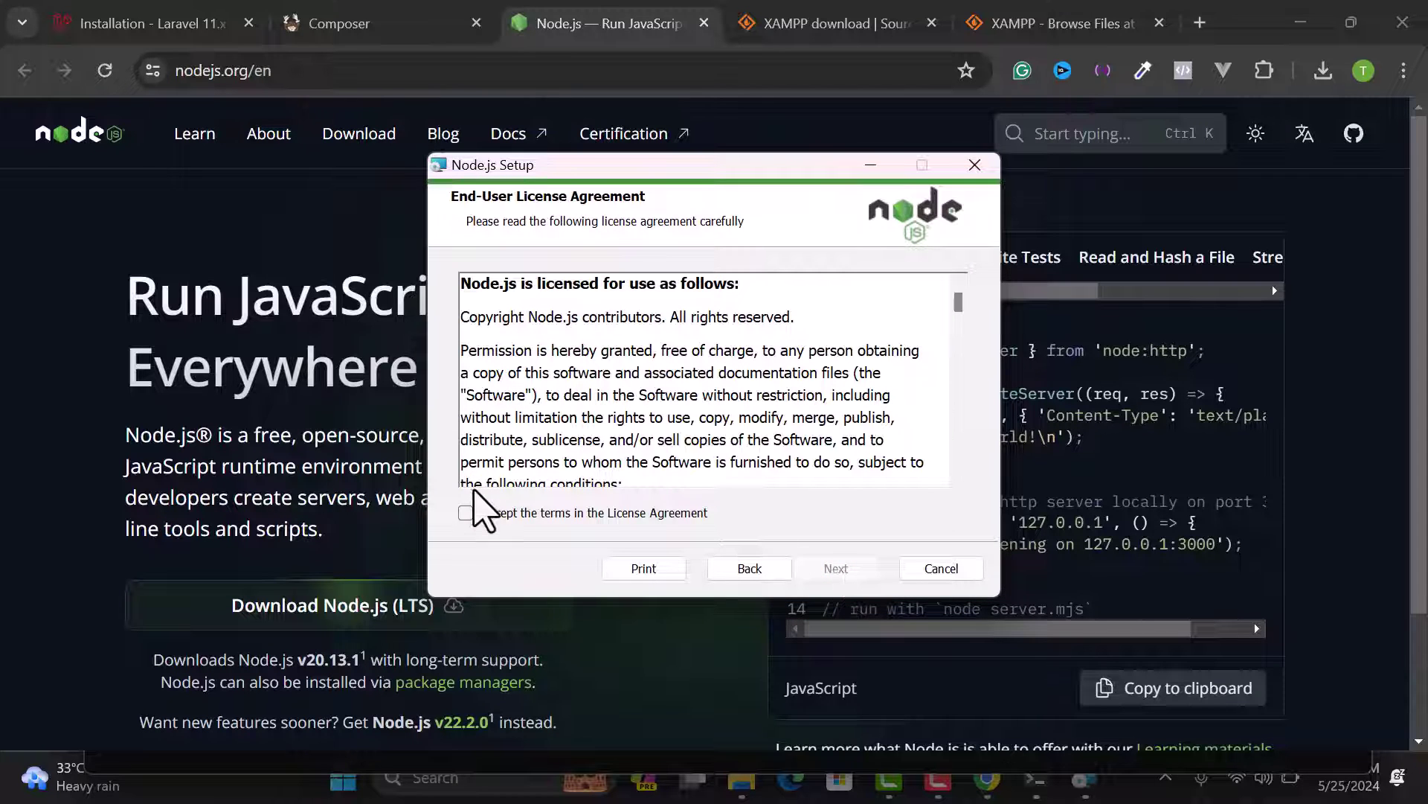
left_click(465, 513)
left_click(836, 570)
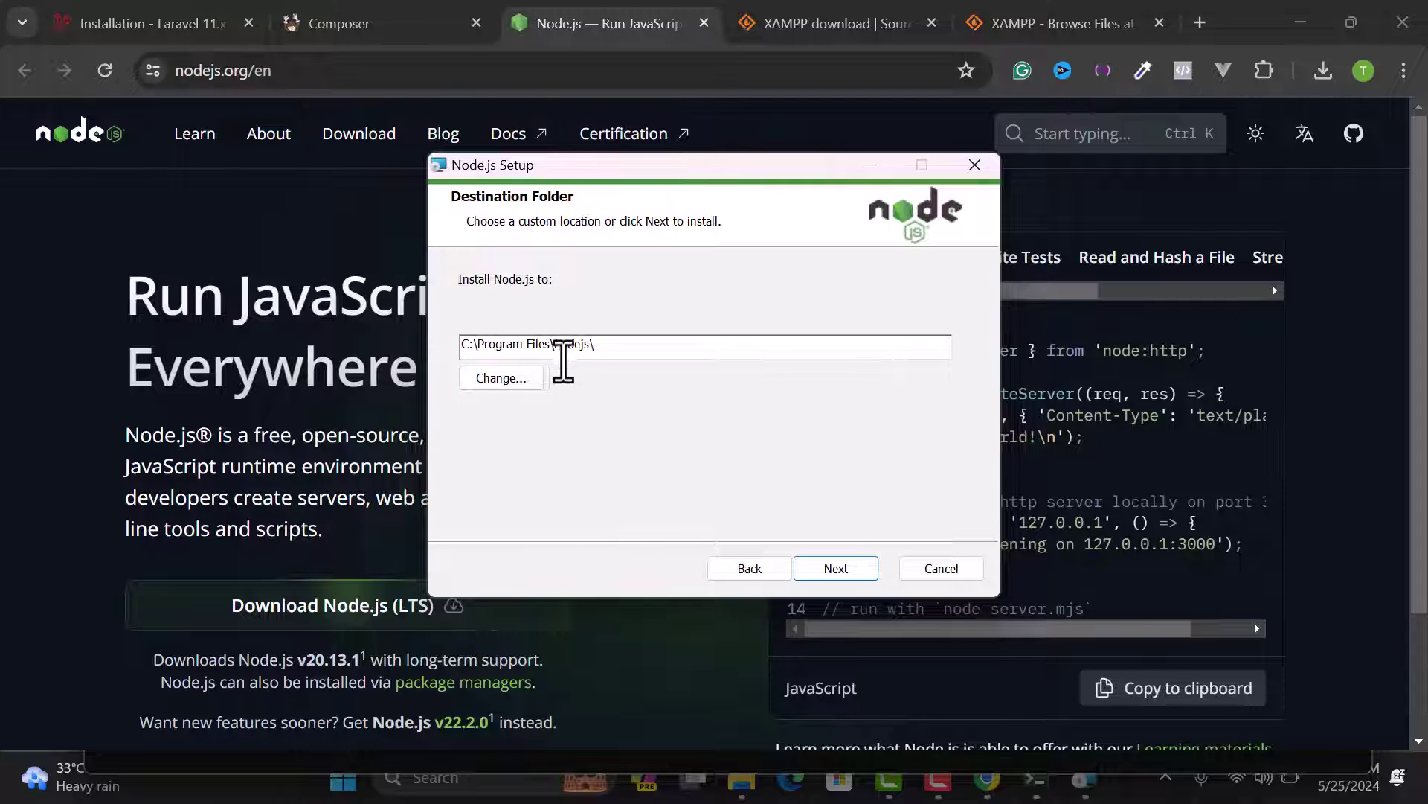
left_click(843, 568)
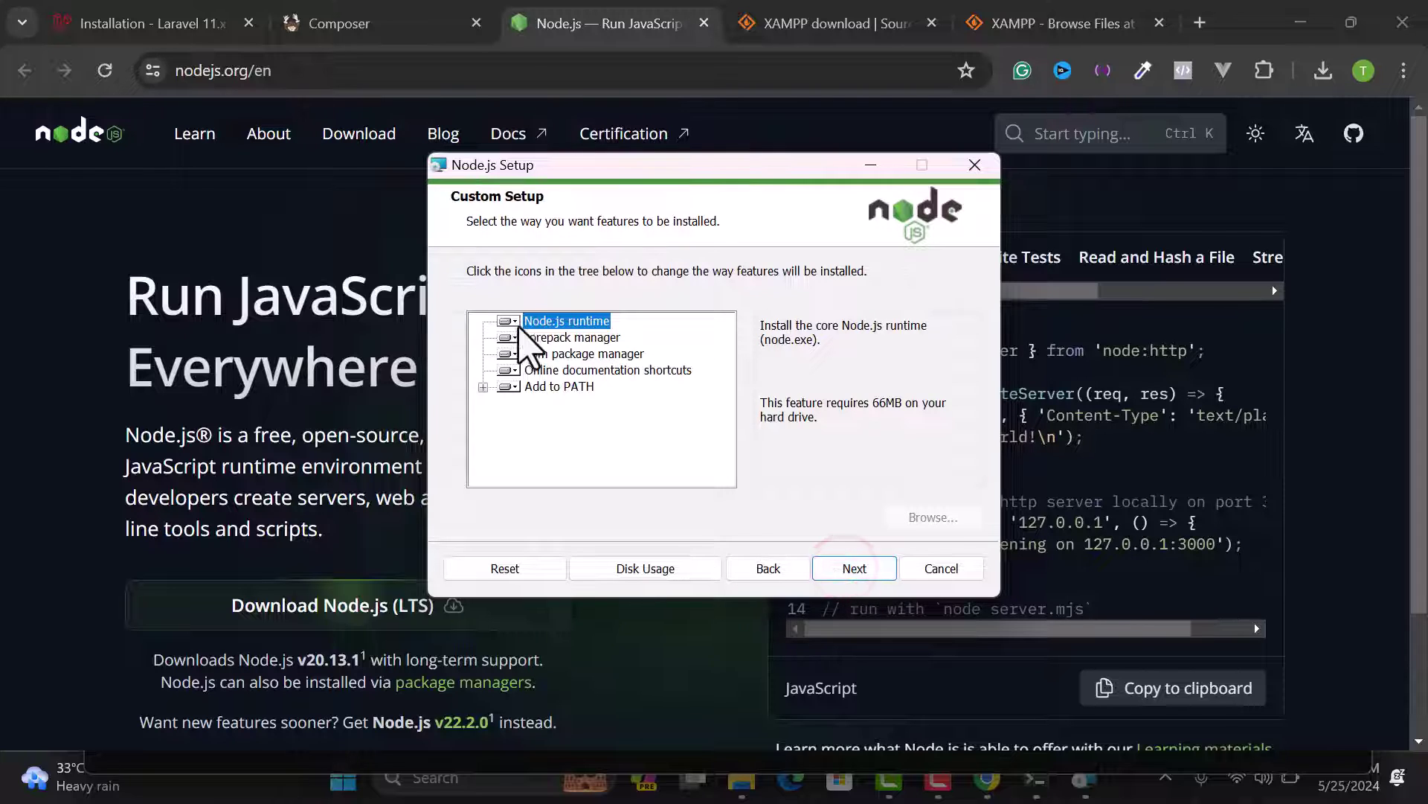
left_click(854, 568)
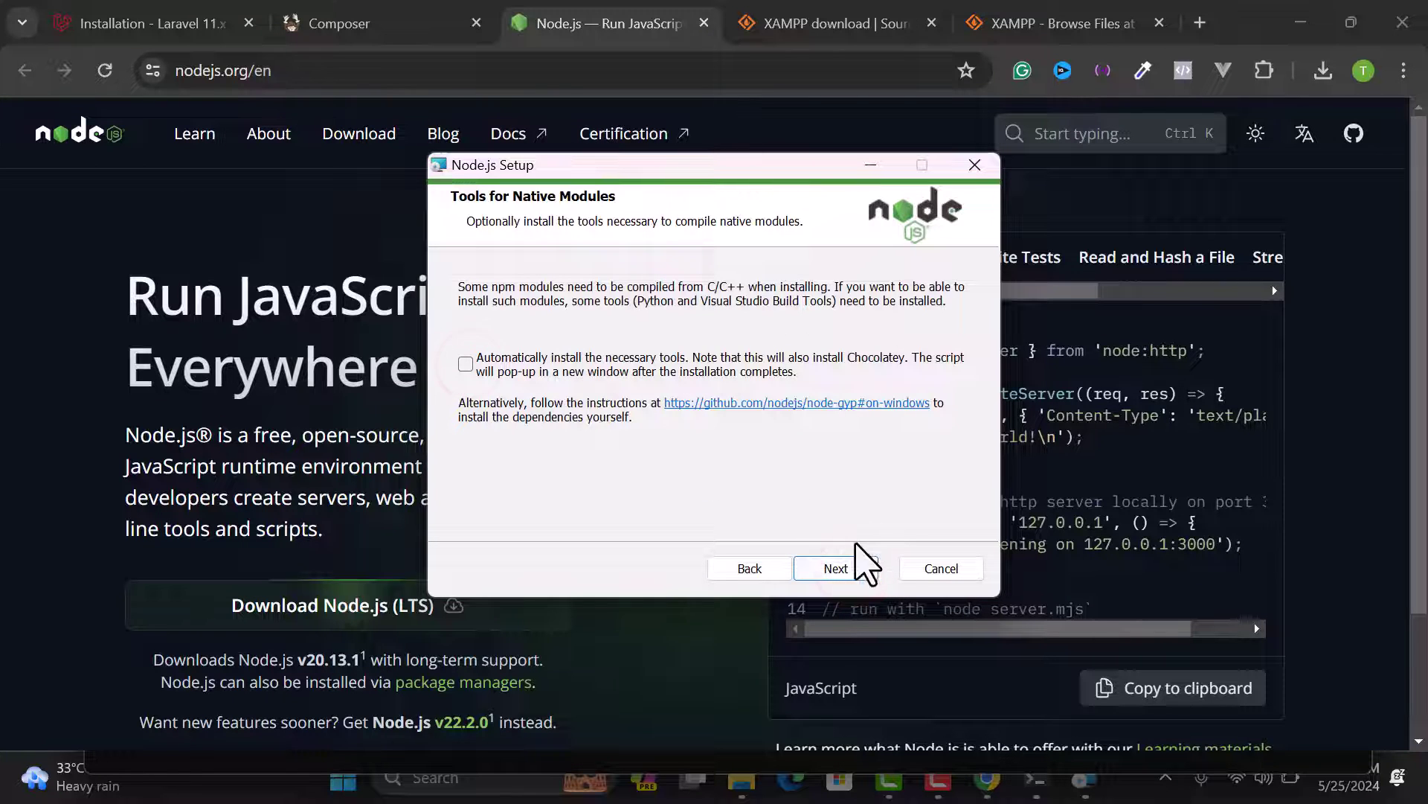
left_click(839, 568)
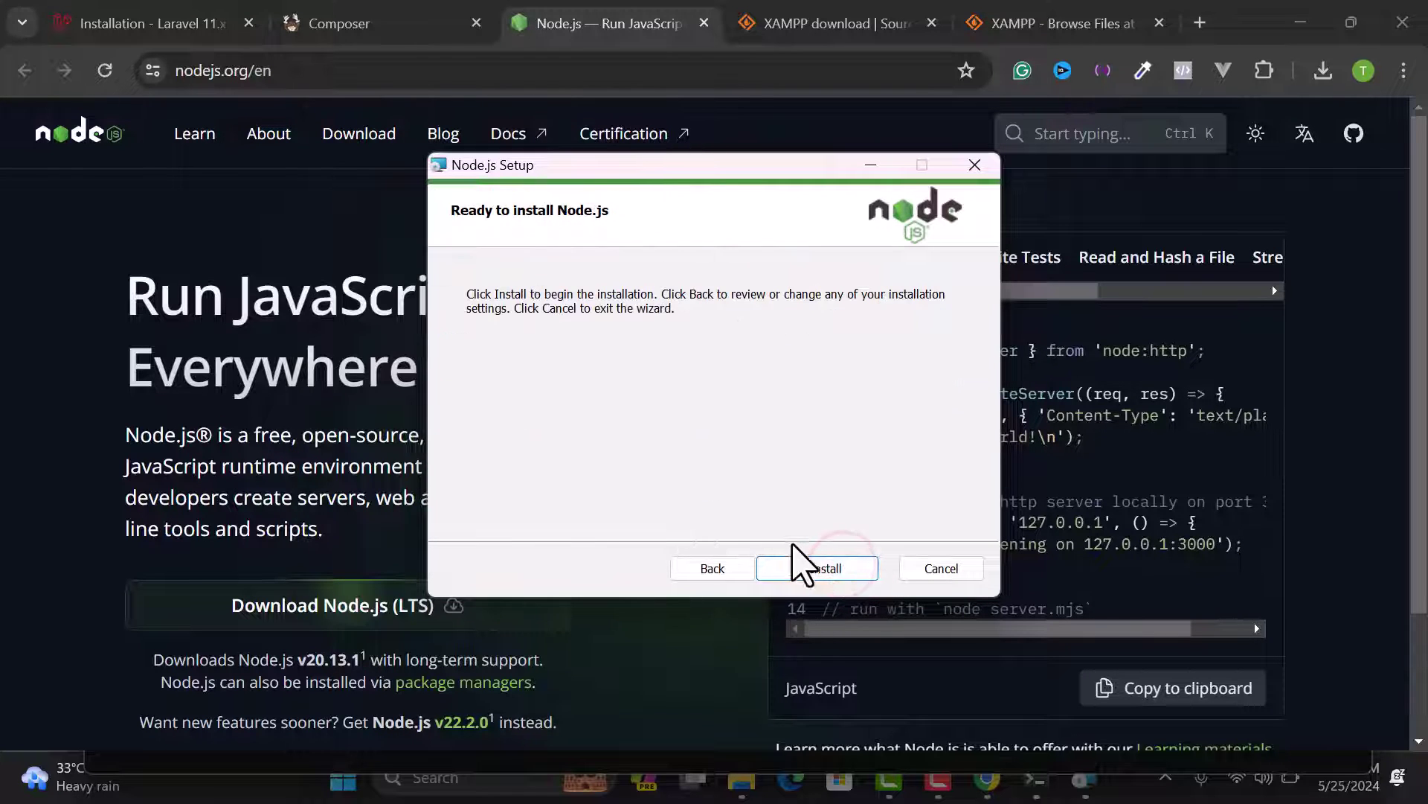
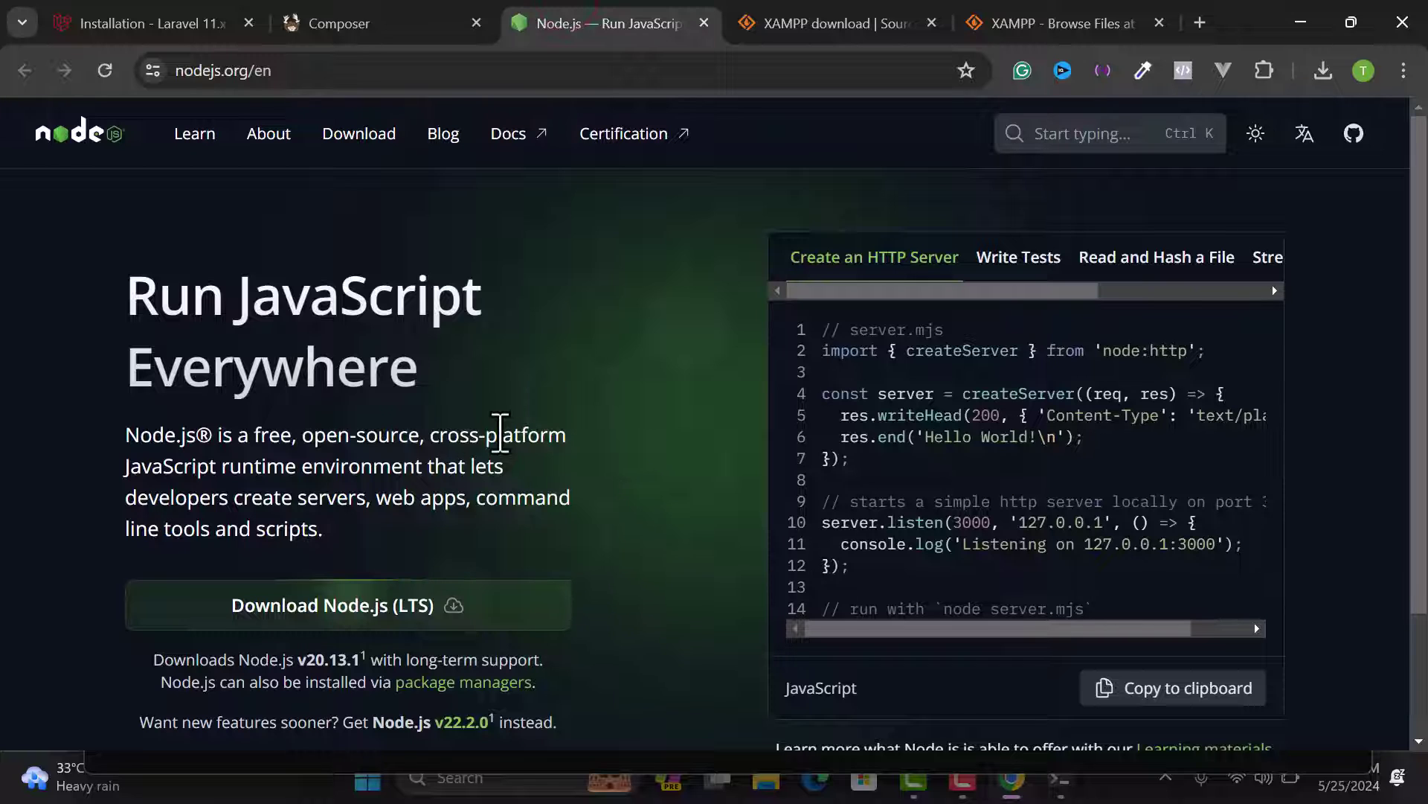
- Copy the command "composer create-project laravel/laravel example-app" from the Laravel installation docs
left_click(148, 22)
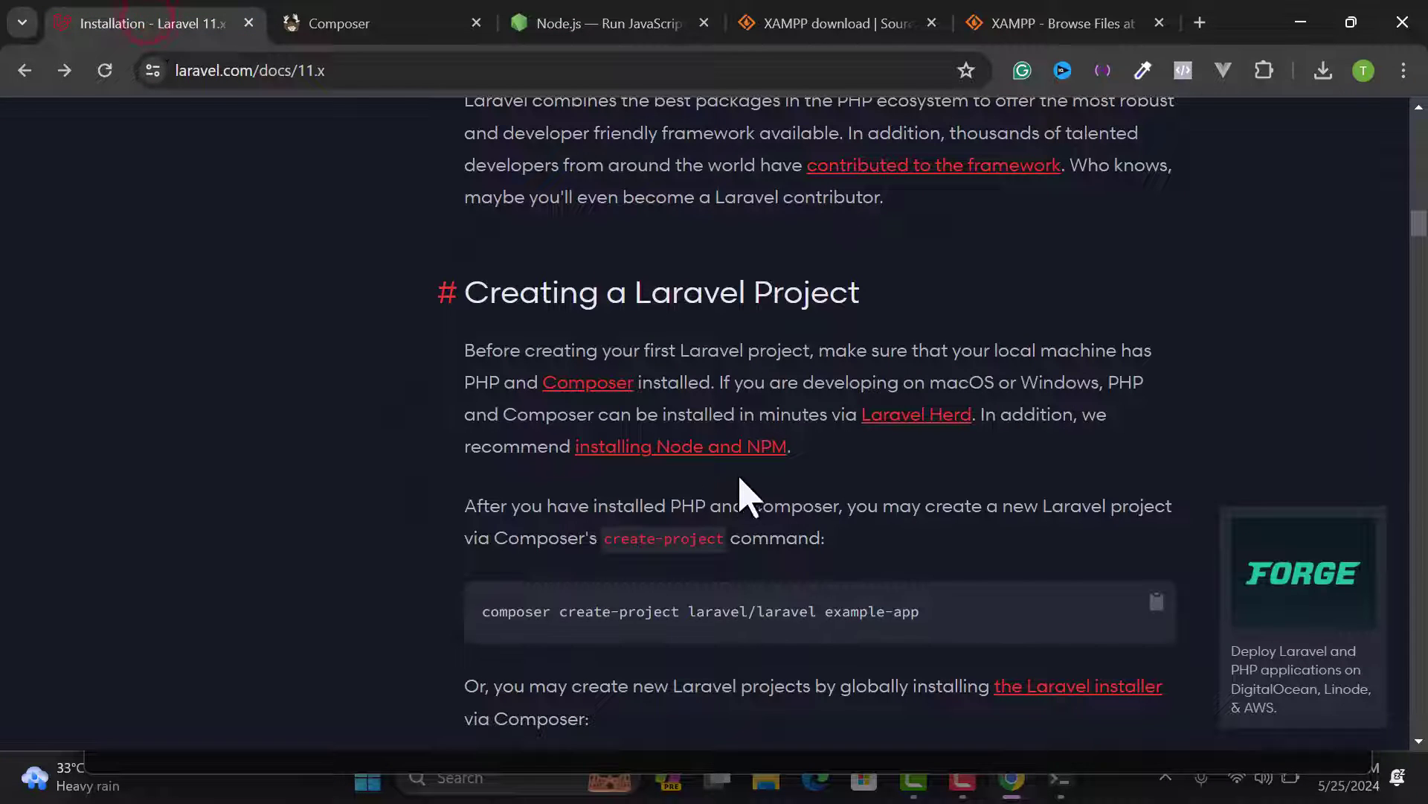
scroll(685, 577, "down", 1)
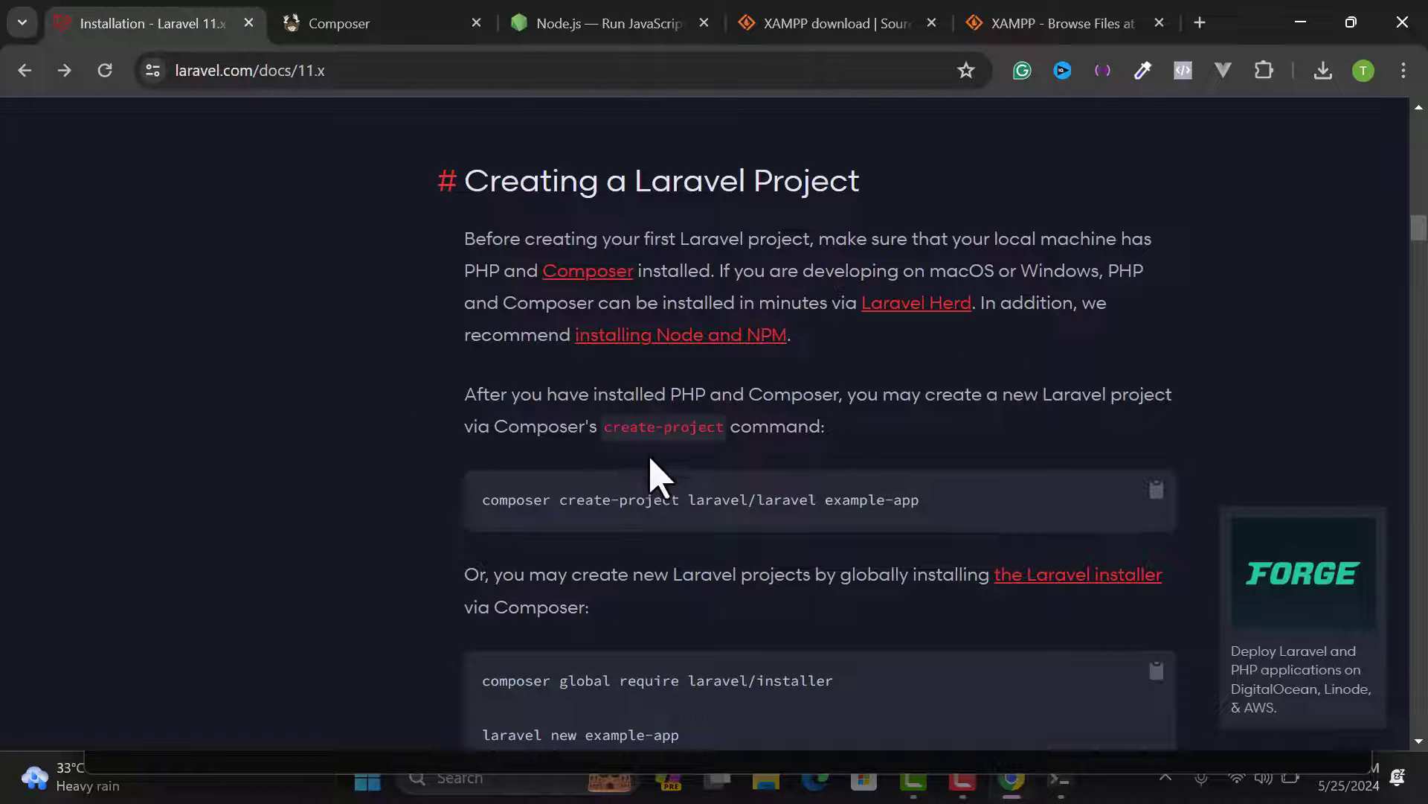
triple_click(847, 500)
left_click(690, 500)
left_click(1156, 489)
- Open the D:\Xampp\htdocs folder in a new File Explorer window
key("super+e")
scroll(312, 521, "down", 3)
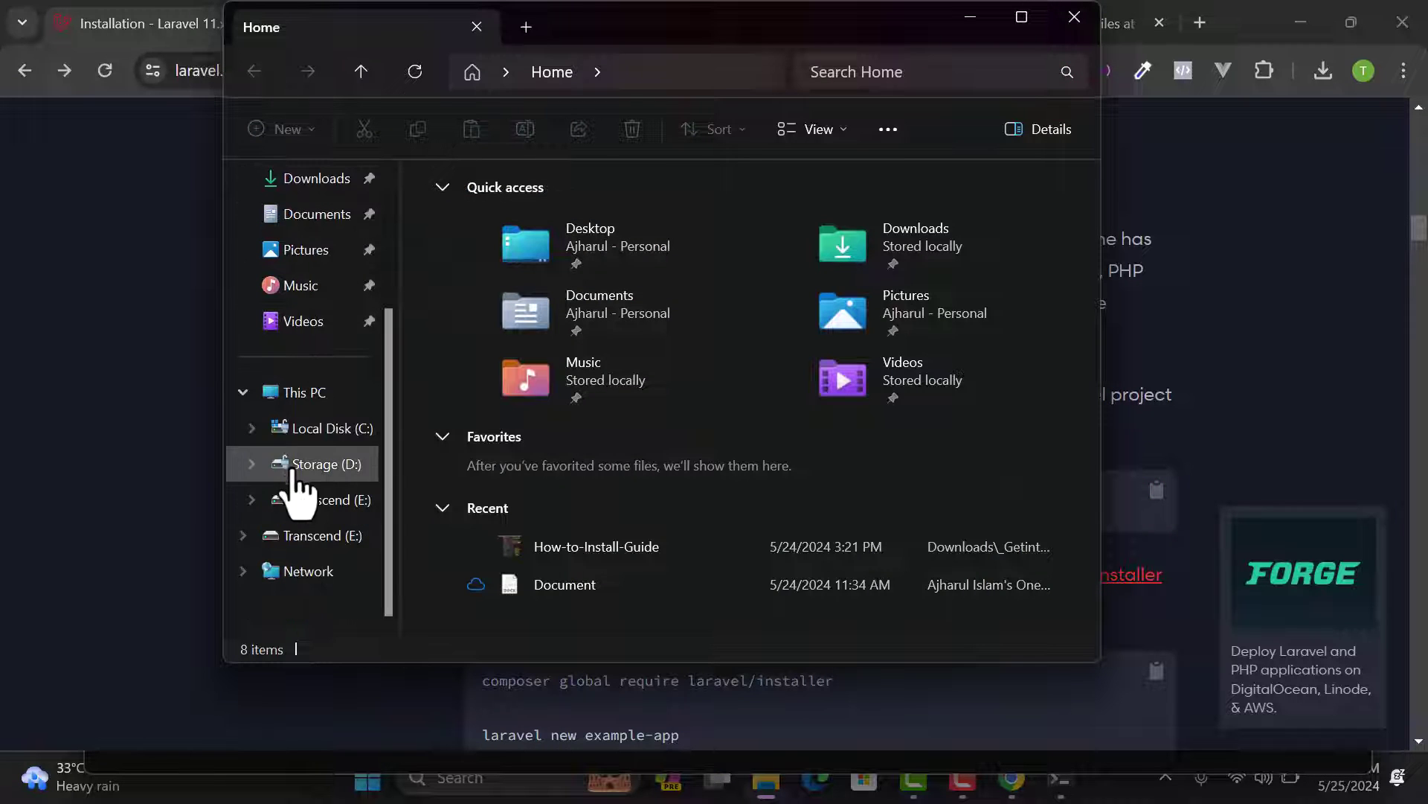
left_click(294, 470)
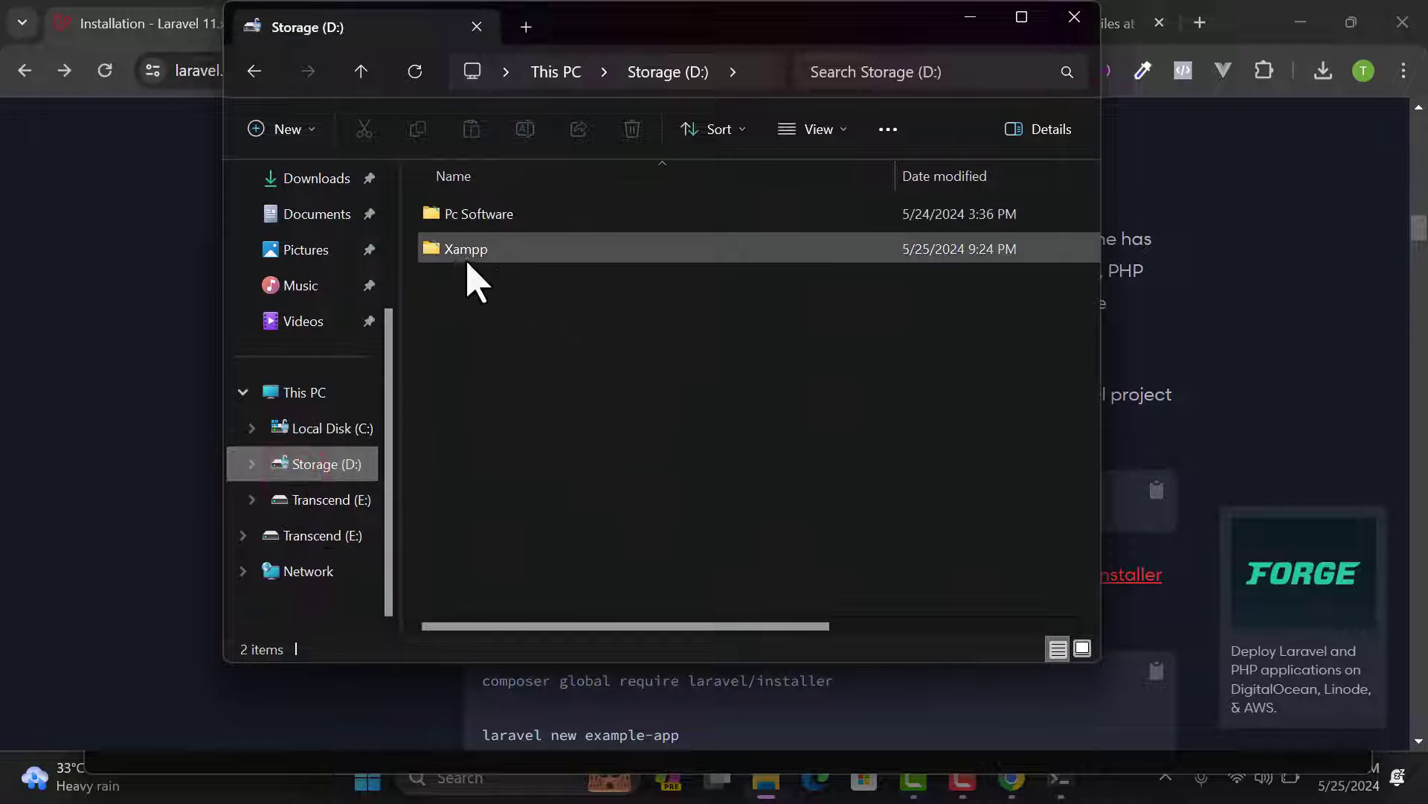
left_click(462, 251)
double_click(463, 252)
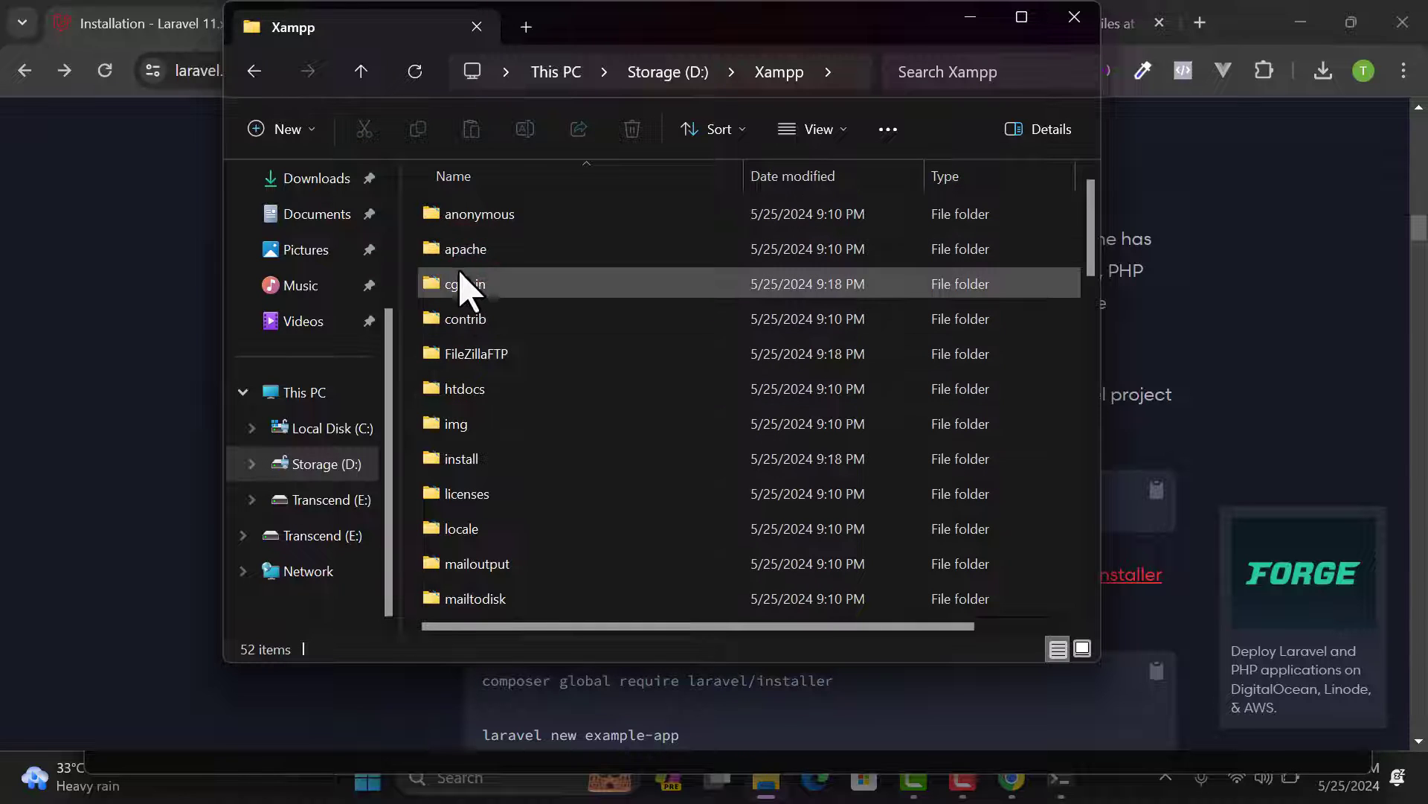
double_click(464, 388)
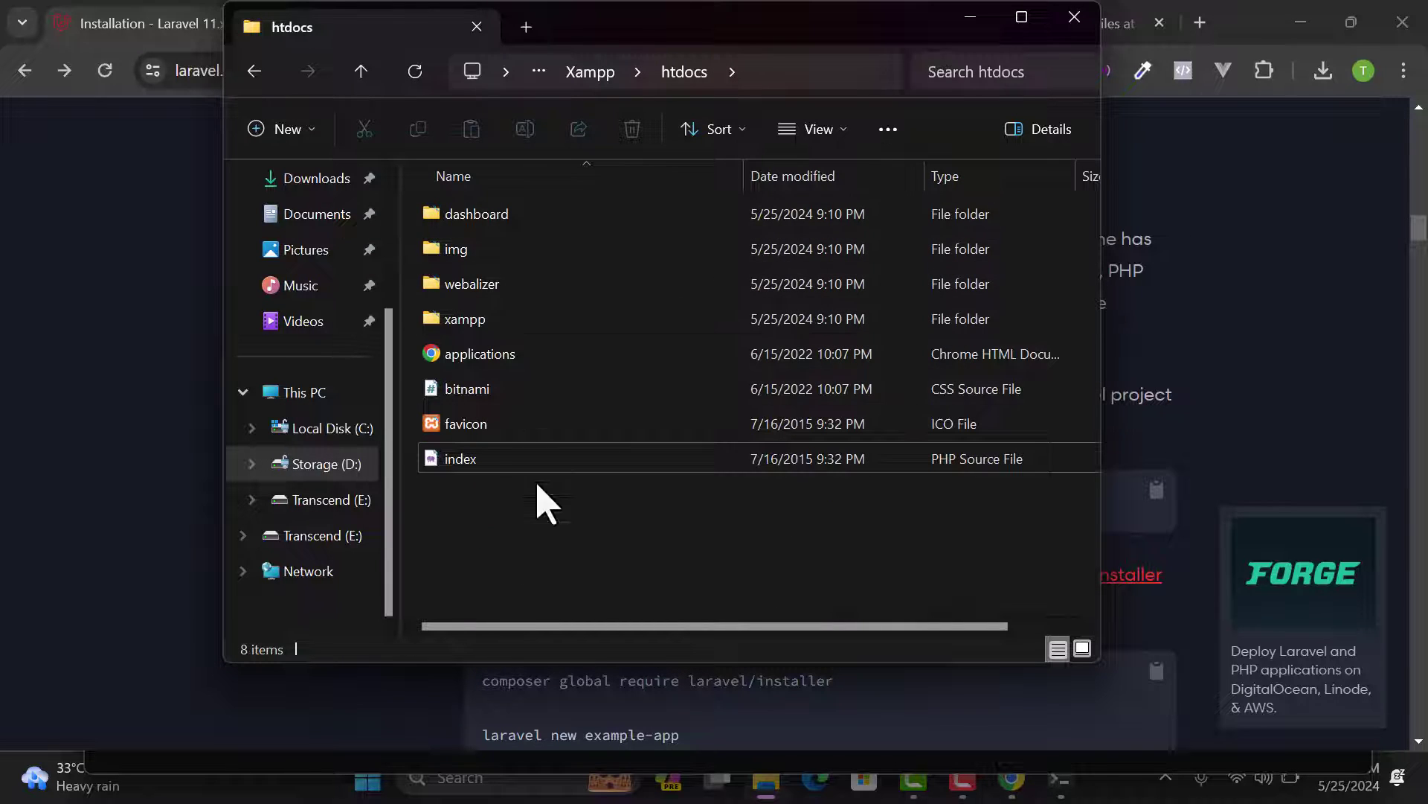
left_click(560, 569)
- Return to the Xampp folder and launch the xampp-control application
left_click(364, 88)
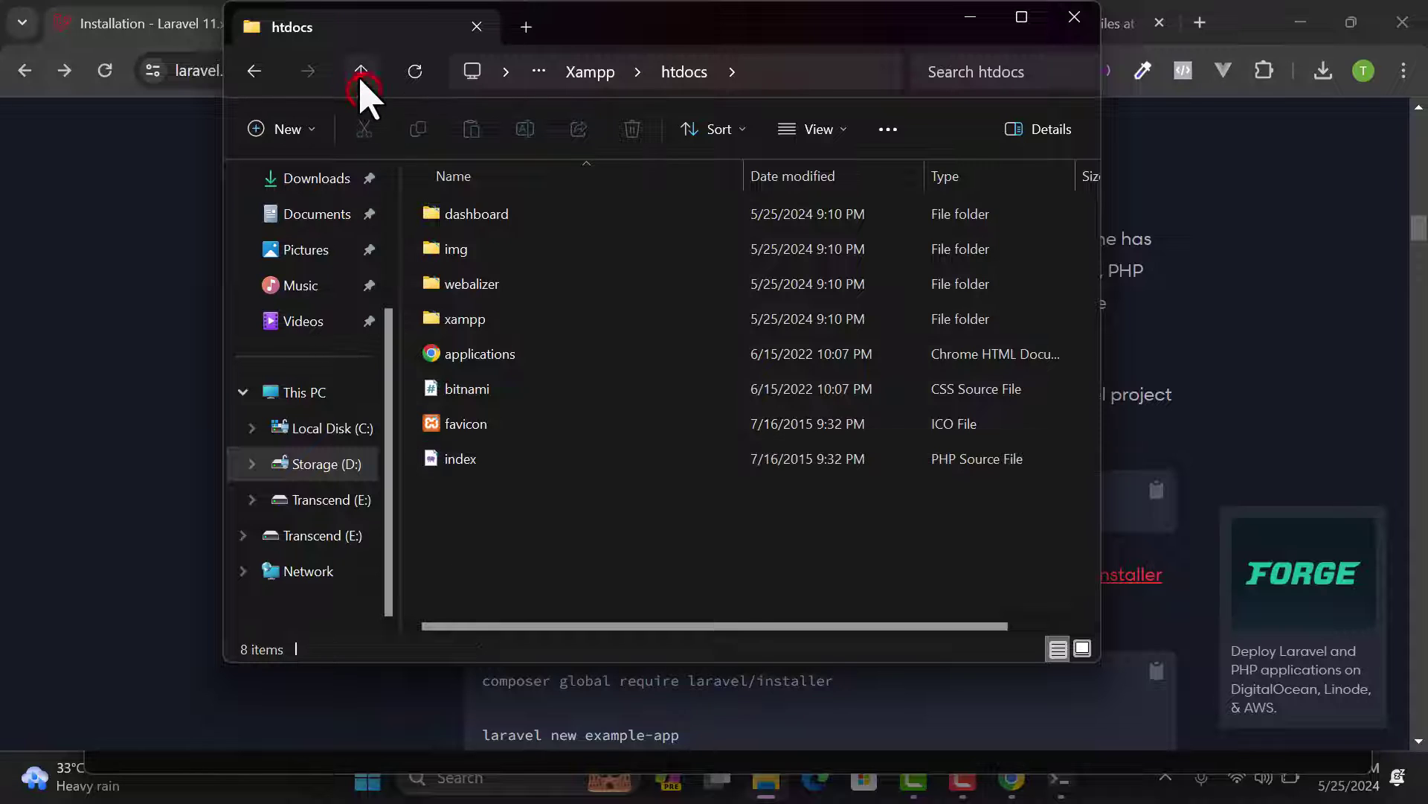
scroll(511, 471, "down", 12)
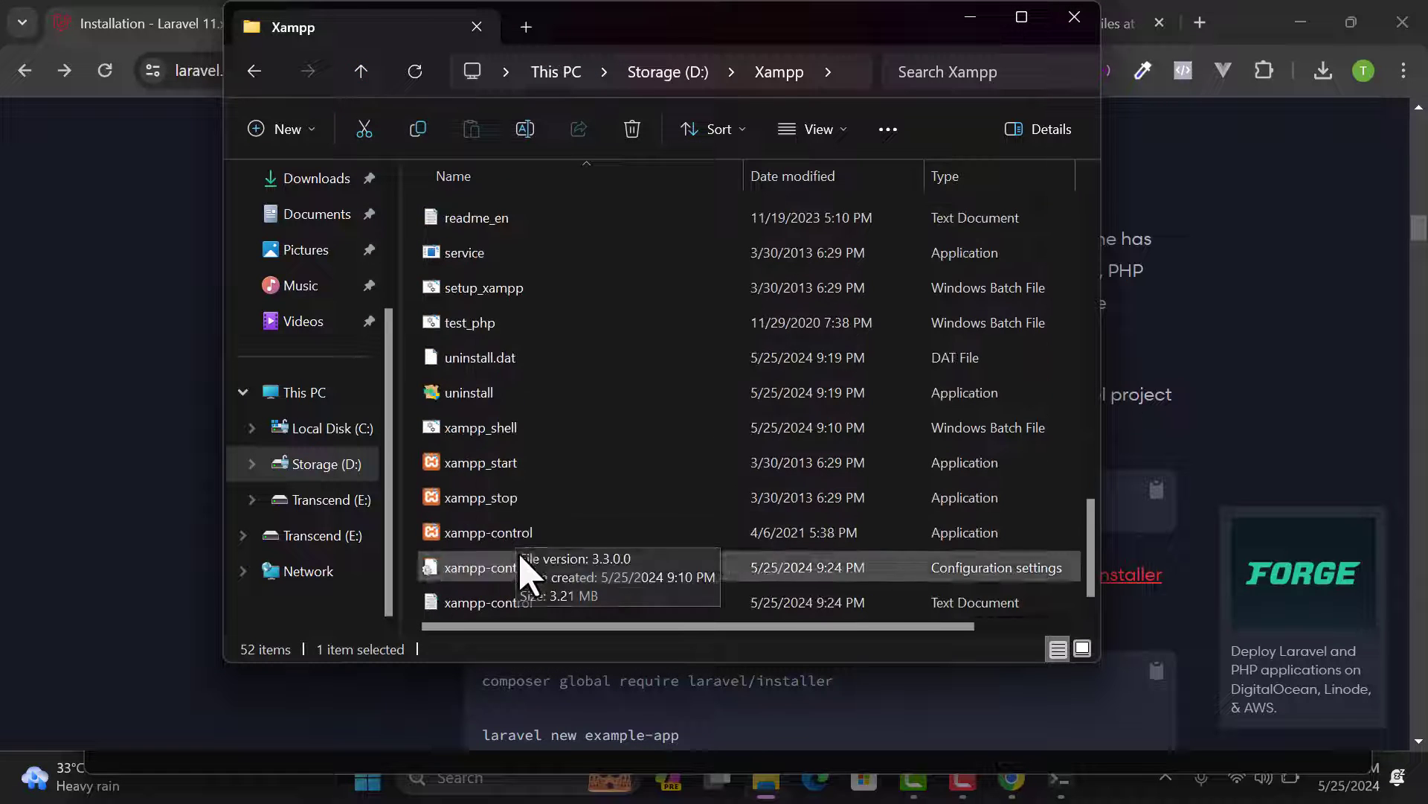
left_click(465, 533)
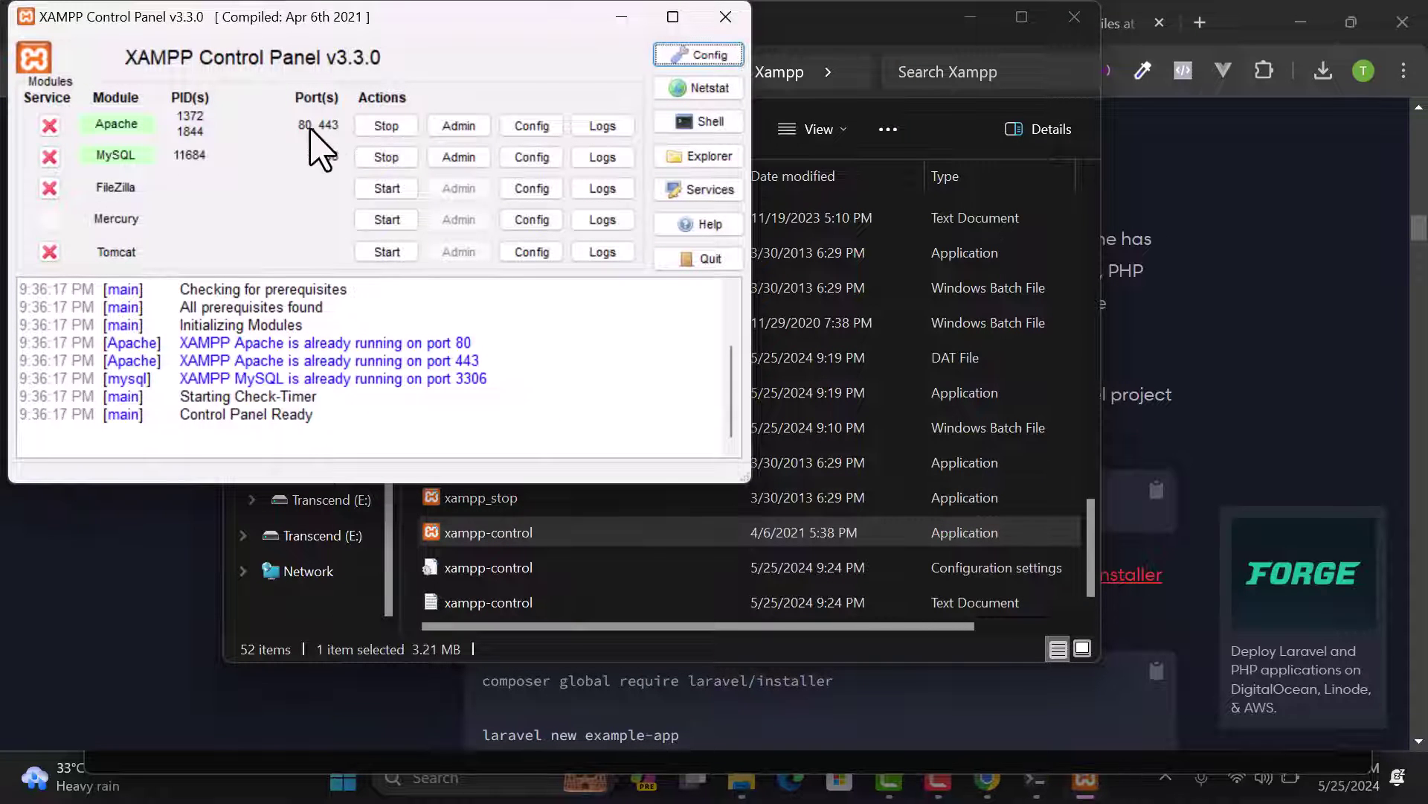
- Restart the Apache and MySQL modules, minimize the XAMPP Control Panel and report in the compatibility assistant that the program worked correctly
left_click(386, 126)
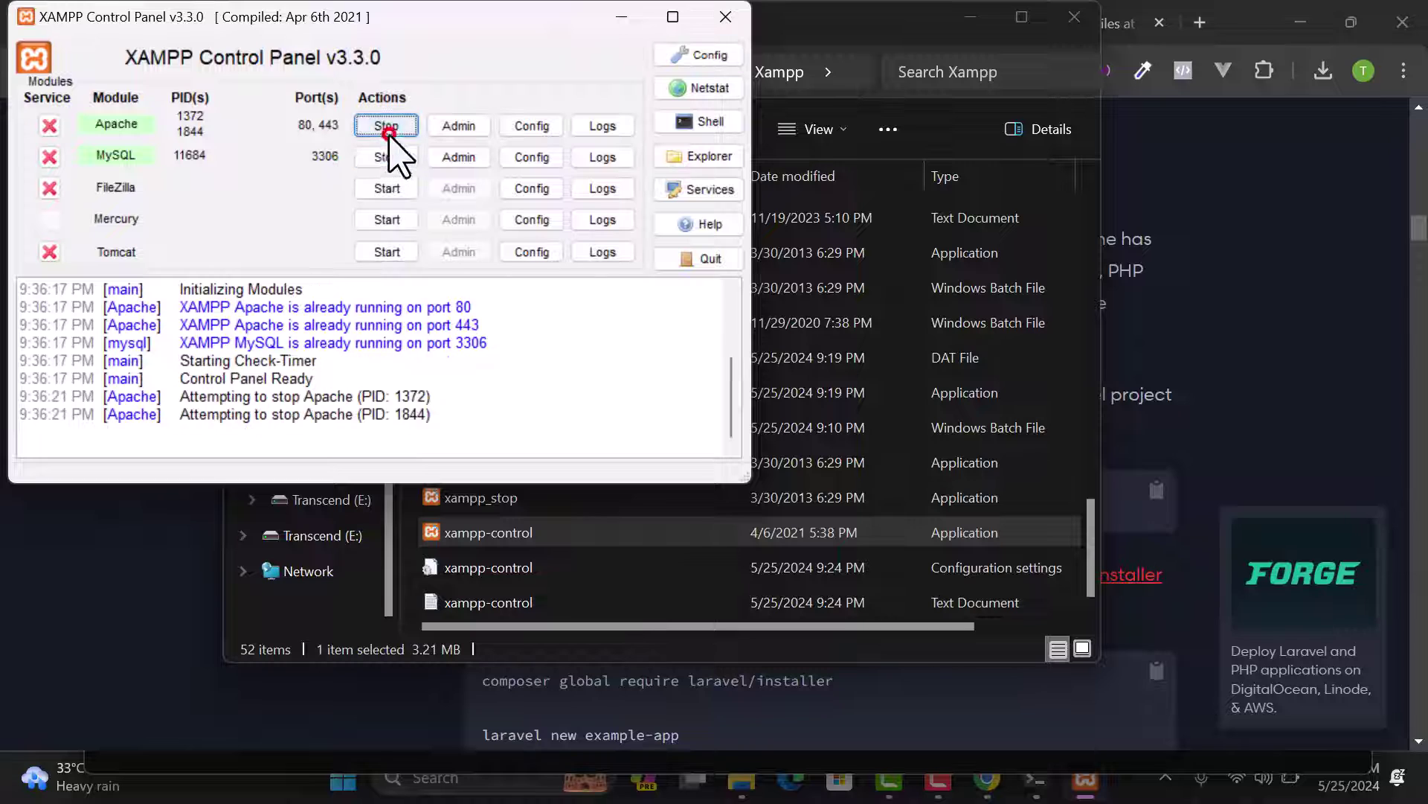
left_click(385, 157)
left_click(387, 125)
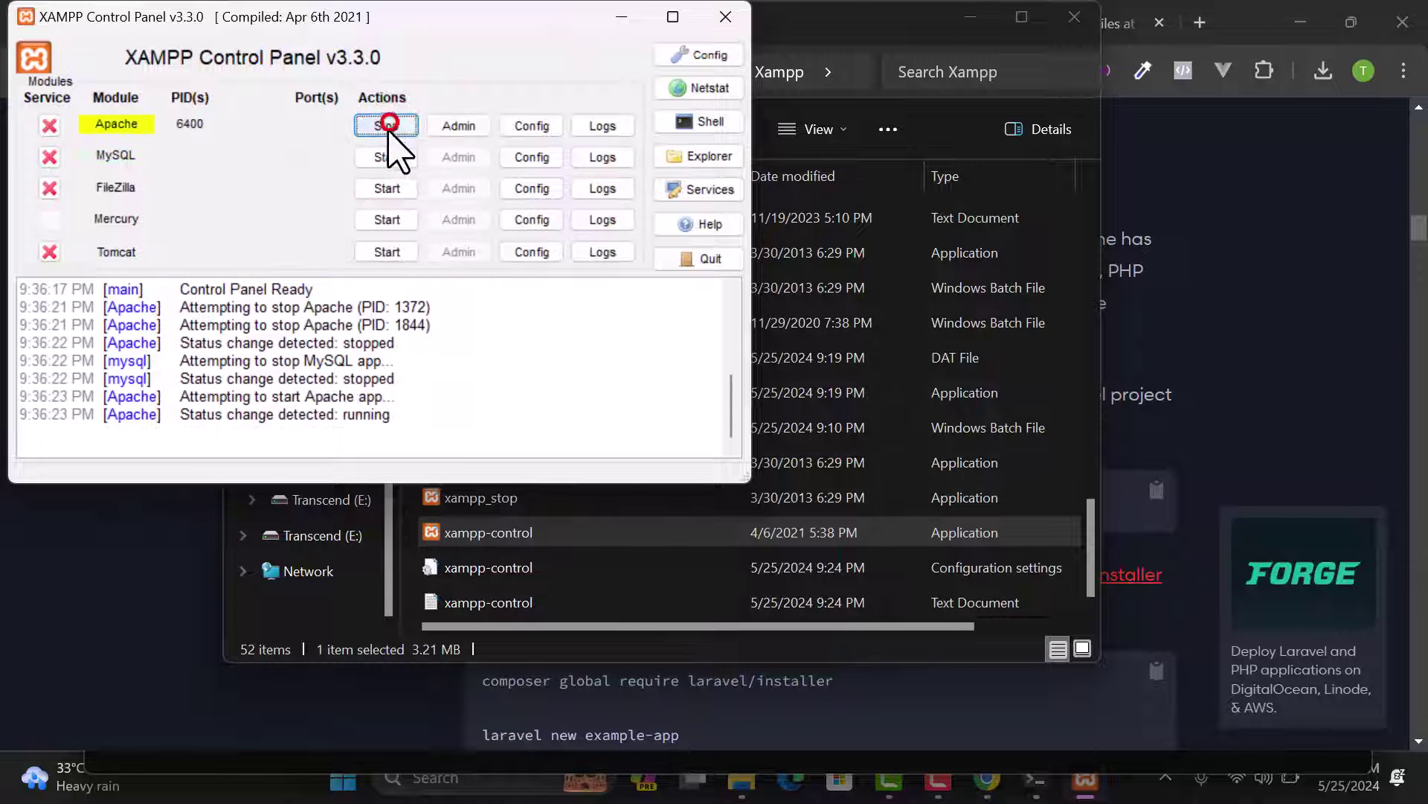
left_click(387, 157)
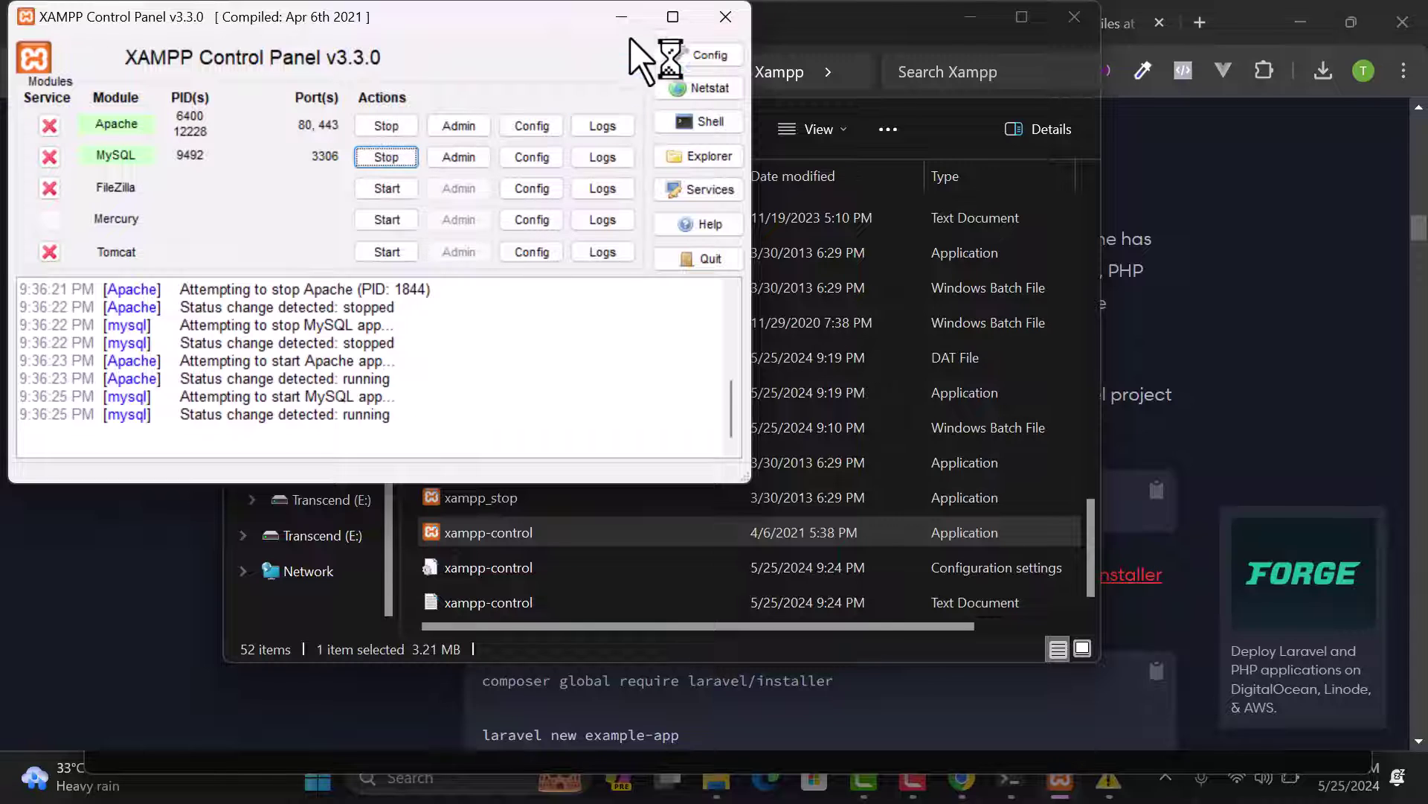
left_click(617, 16)
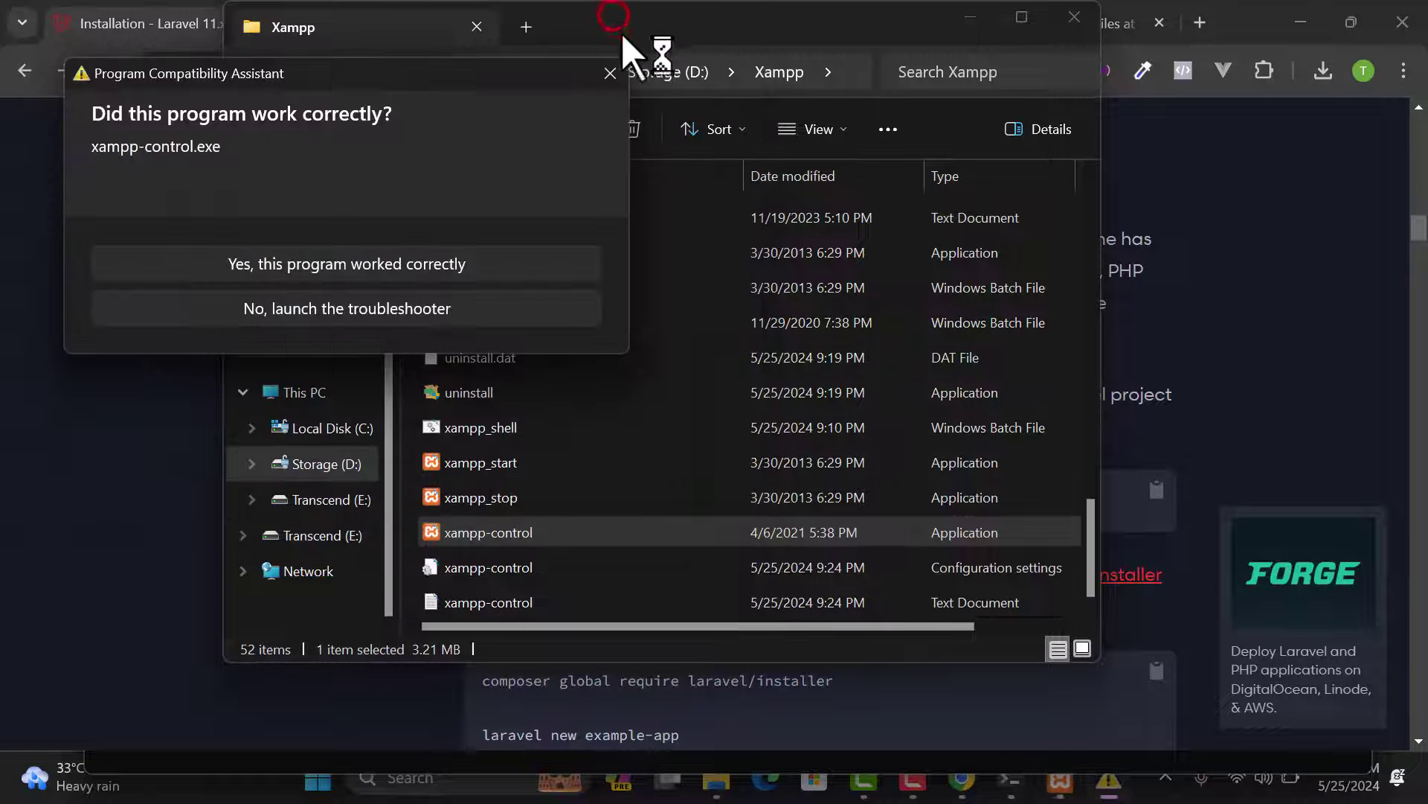
left_click(333, 265)
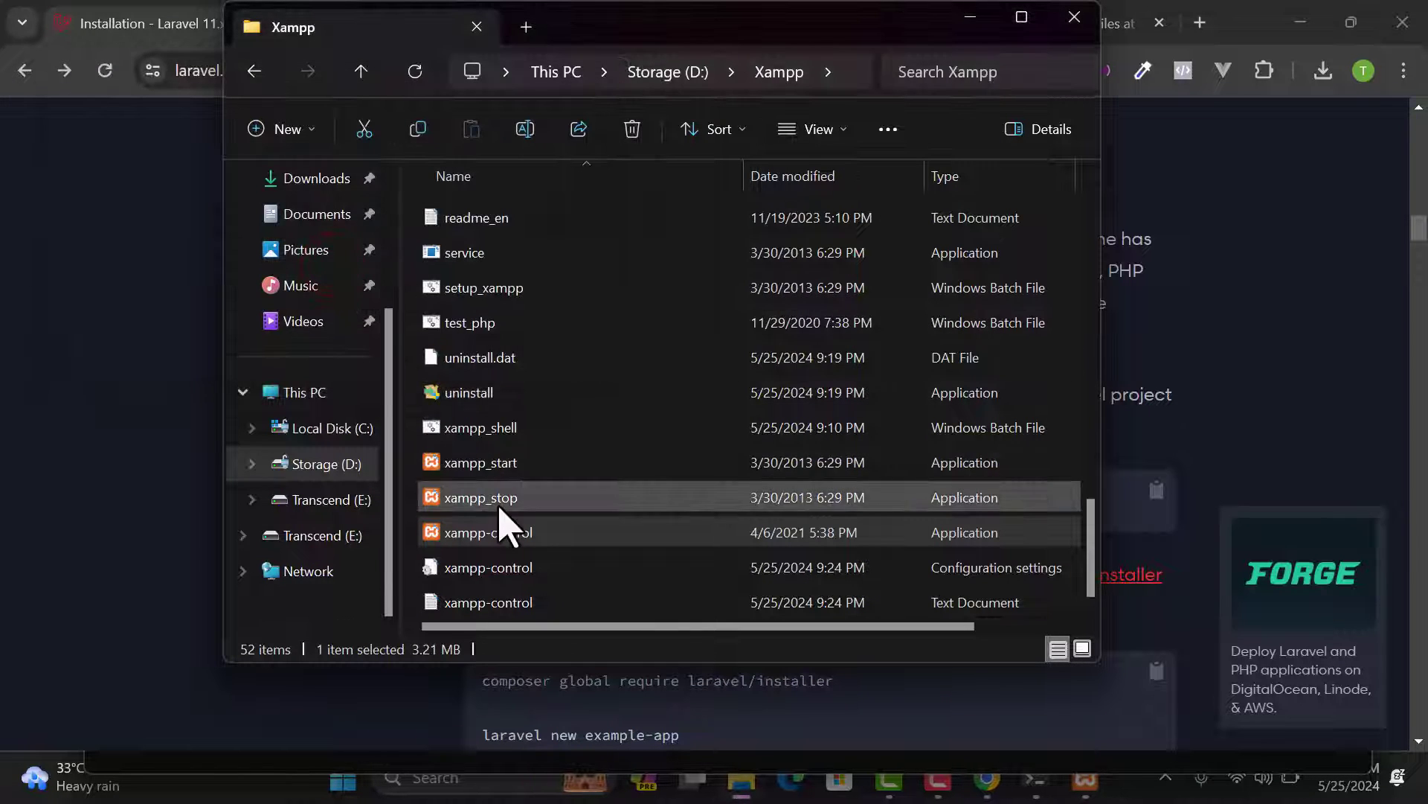
- Go into the htdocs folder inside Xampp and open a terminal at that location
scroll(513, 446, "up", 6)
scroll(500, 373, "down", 6)
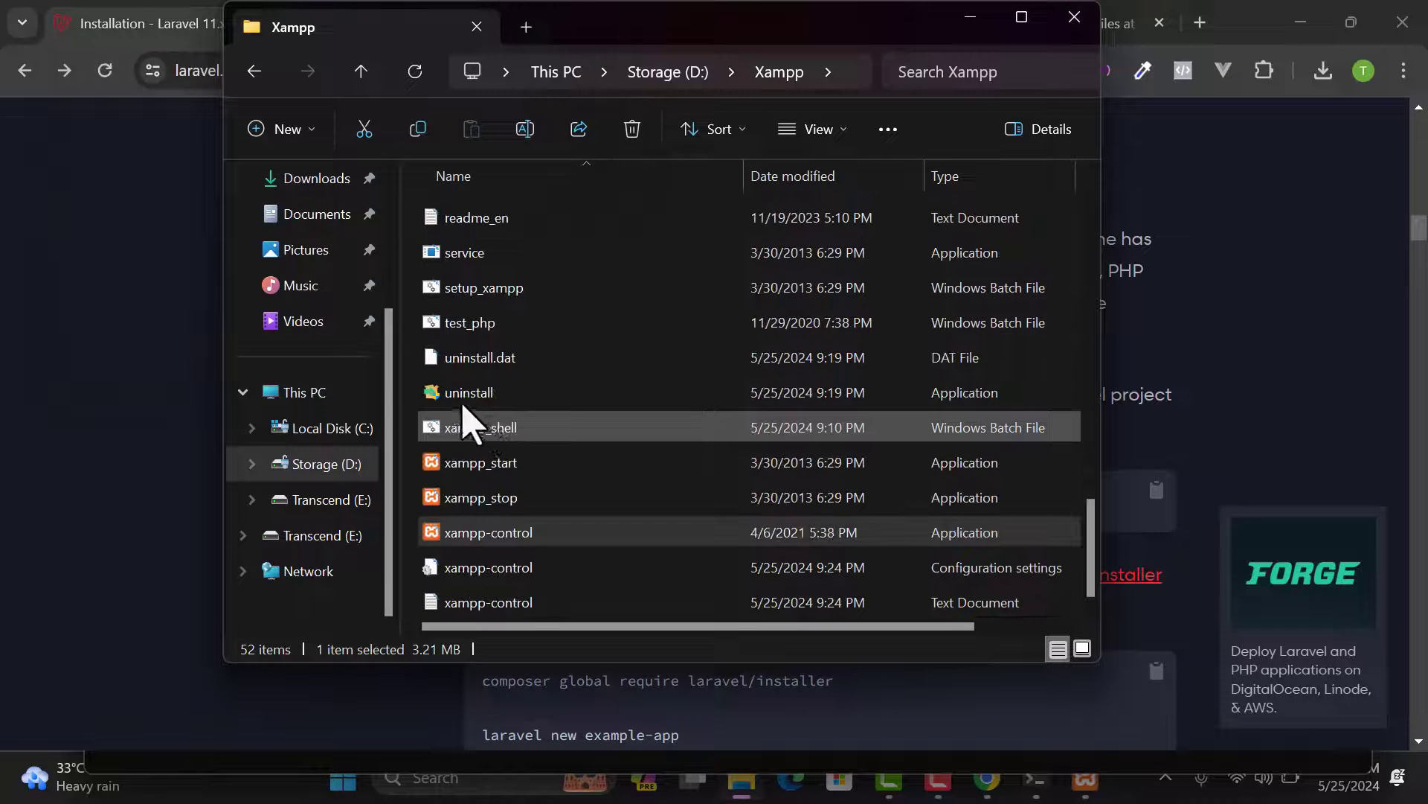
scroll(472, 414, "up", 13)
left_click(447, 389)
double_click(446, 388)
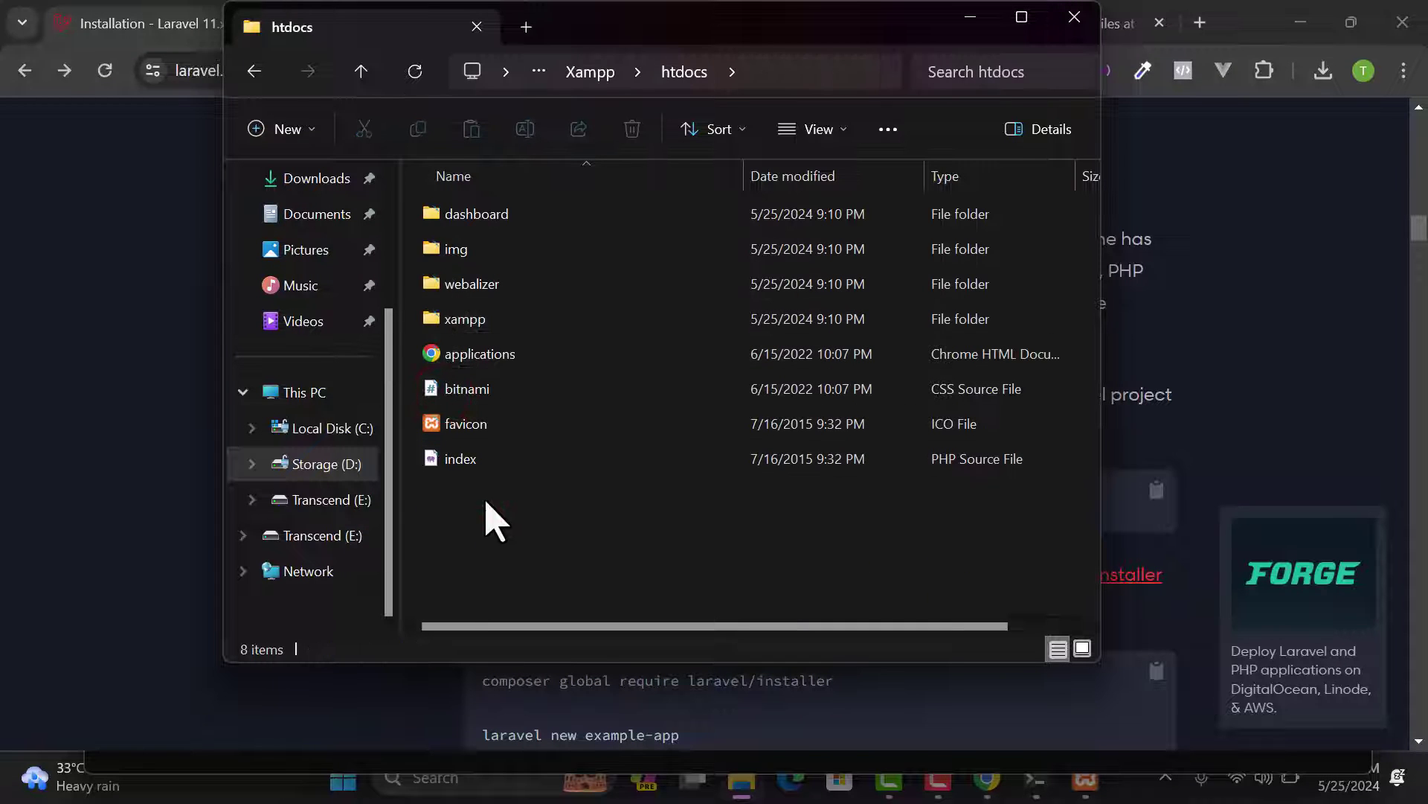
right_click(497, 530)
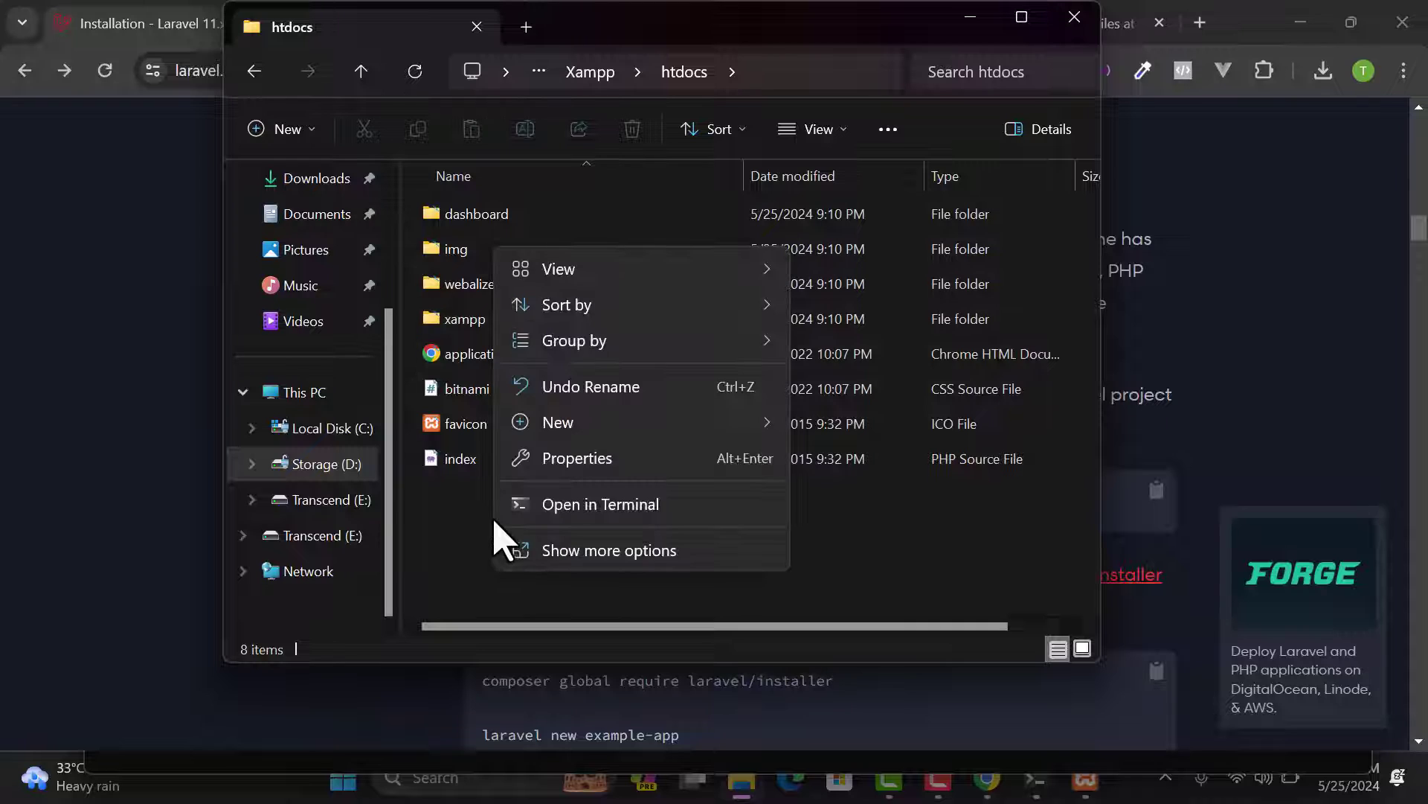
left_click(573, 506)
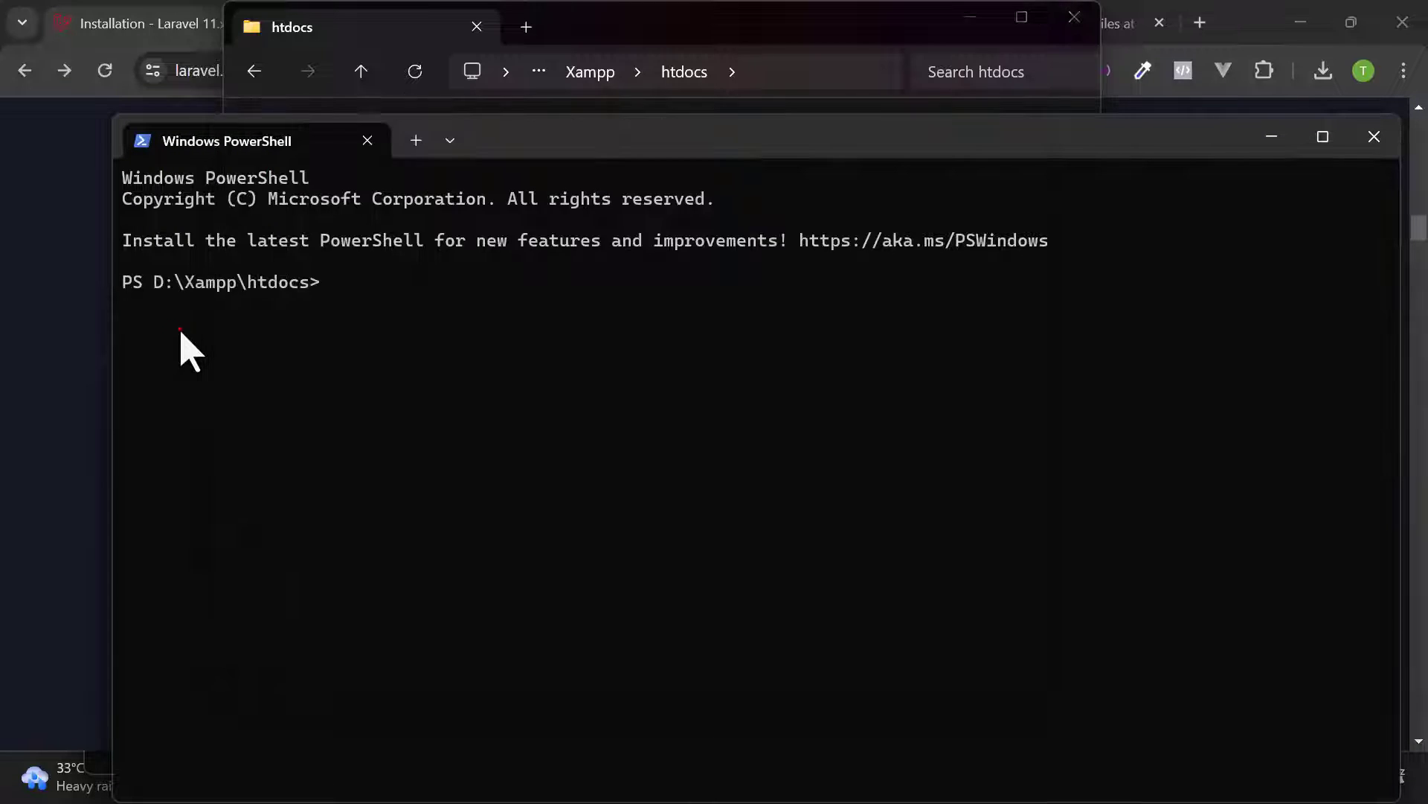
- Try to create a Laravel project in htdocs with "composer create-project laravel/laravel", using the author's full name as the project name
left_click(517, 612)
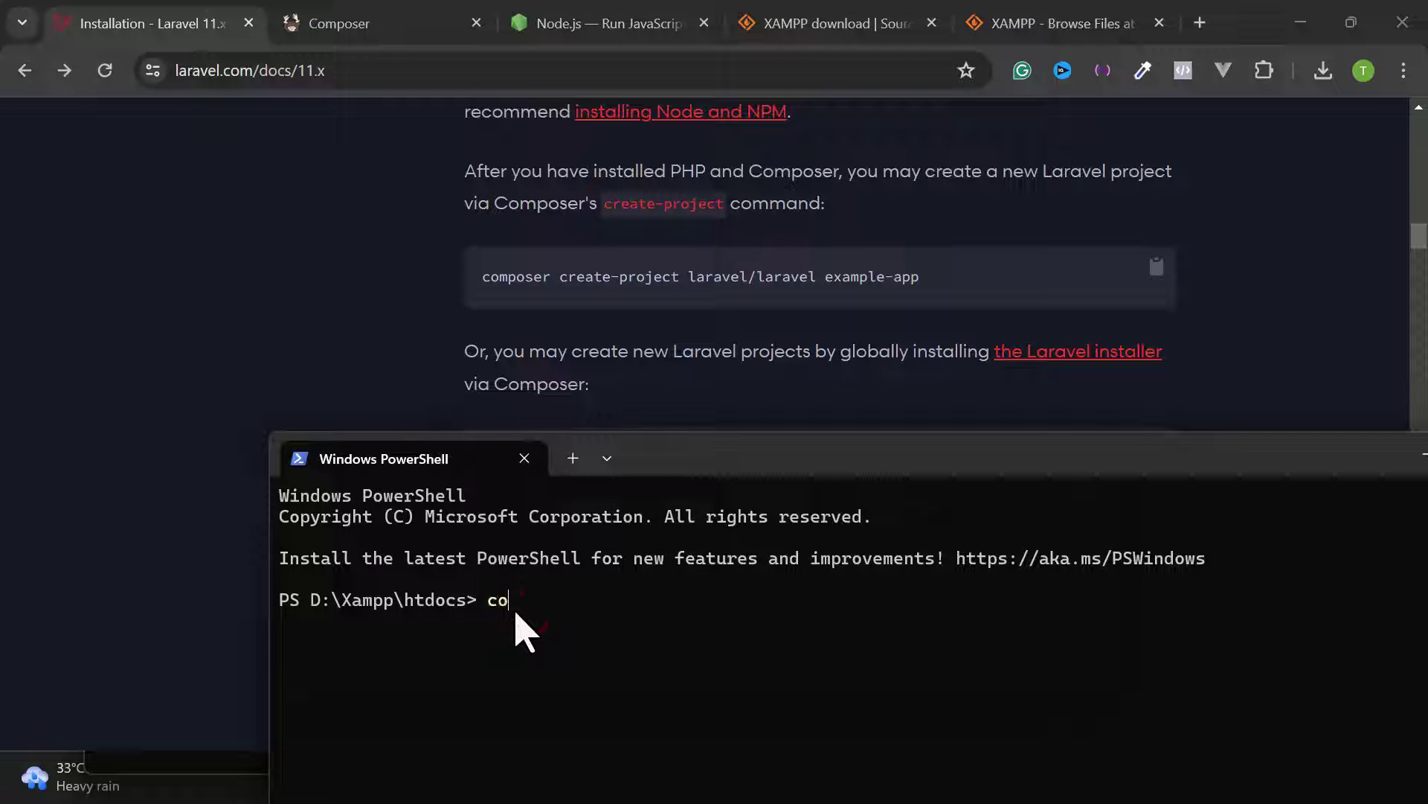
type("composer create-project laravel/laravel")
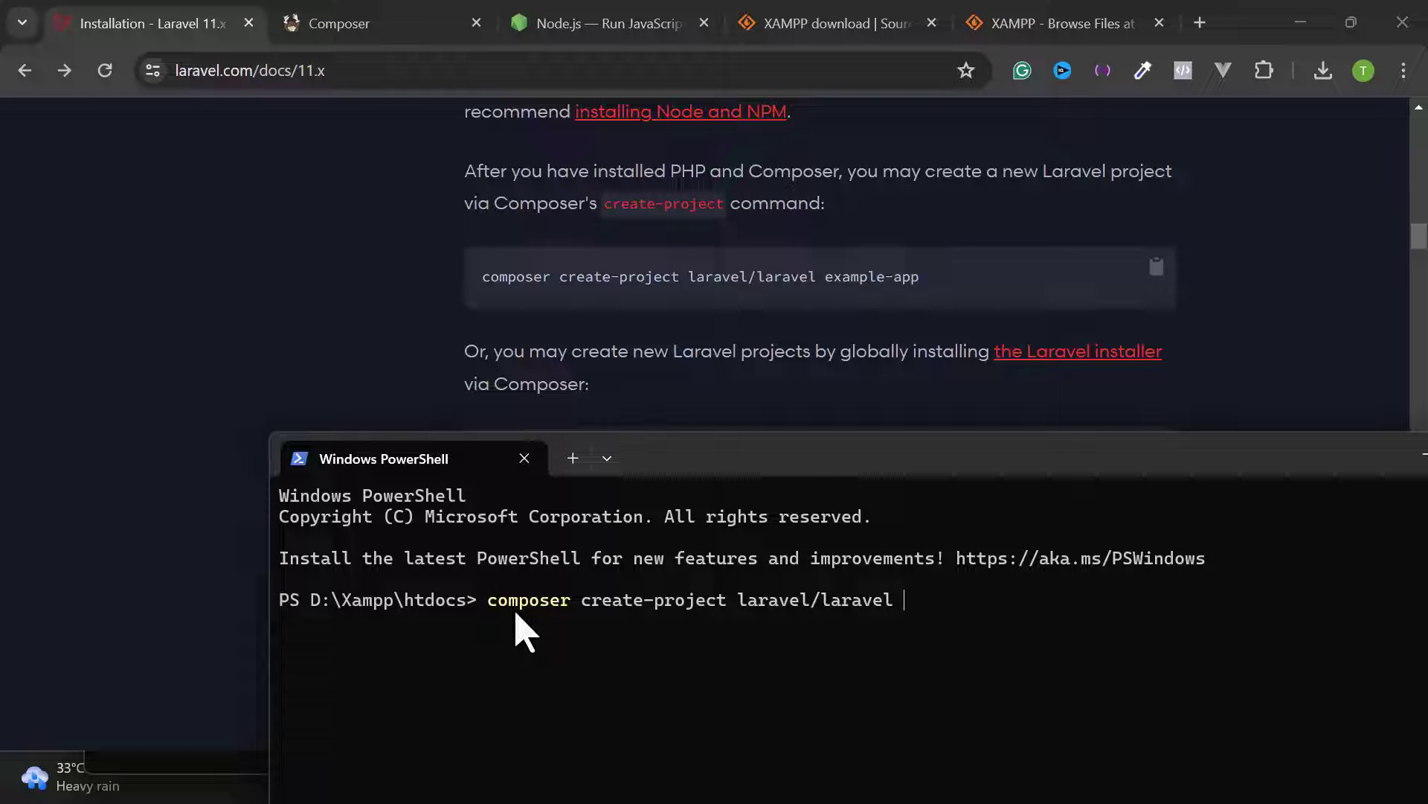
type(" AjharRashed")
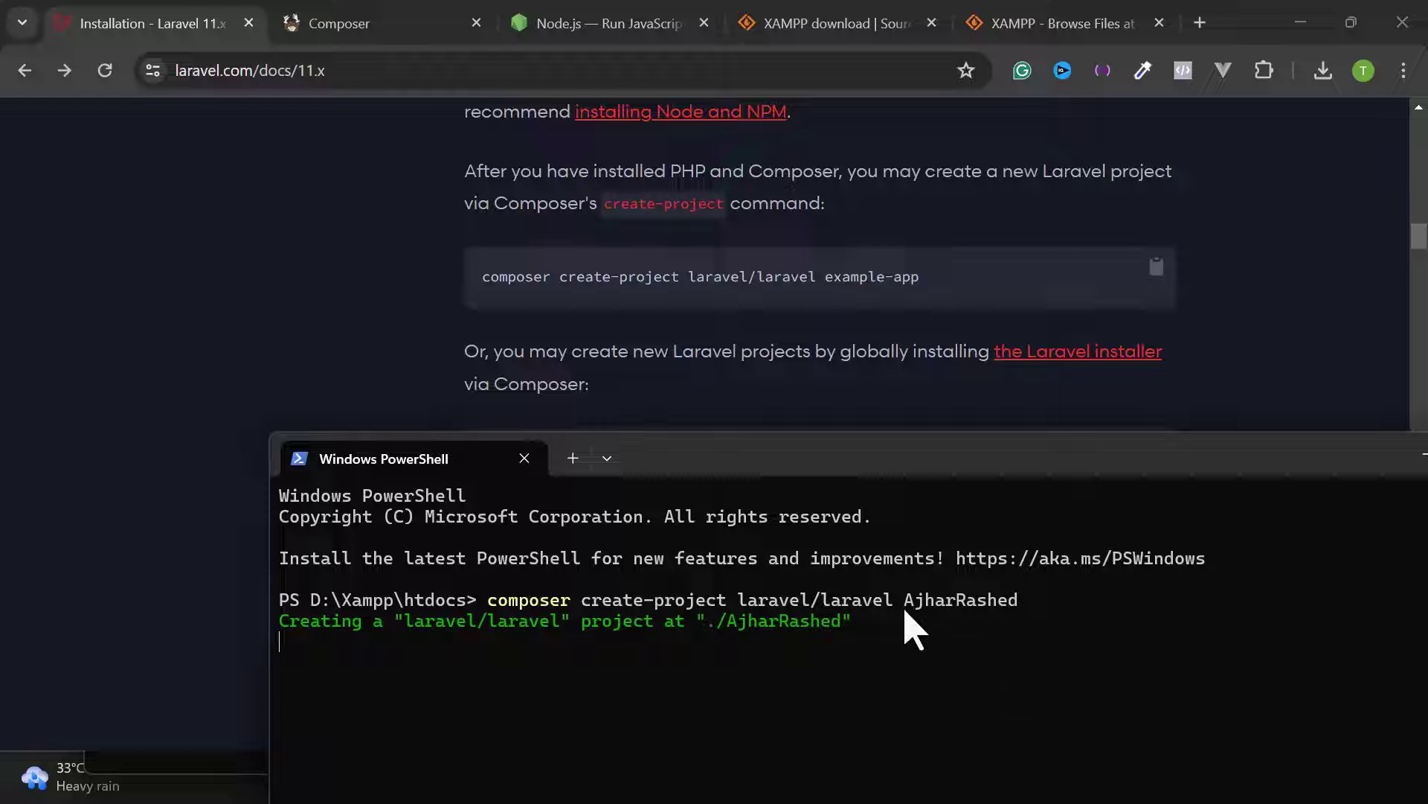
left_click_drag(915, 457, 714, 149)
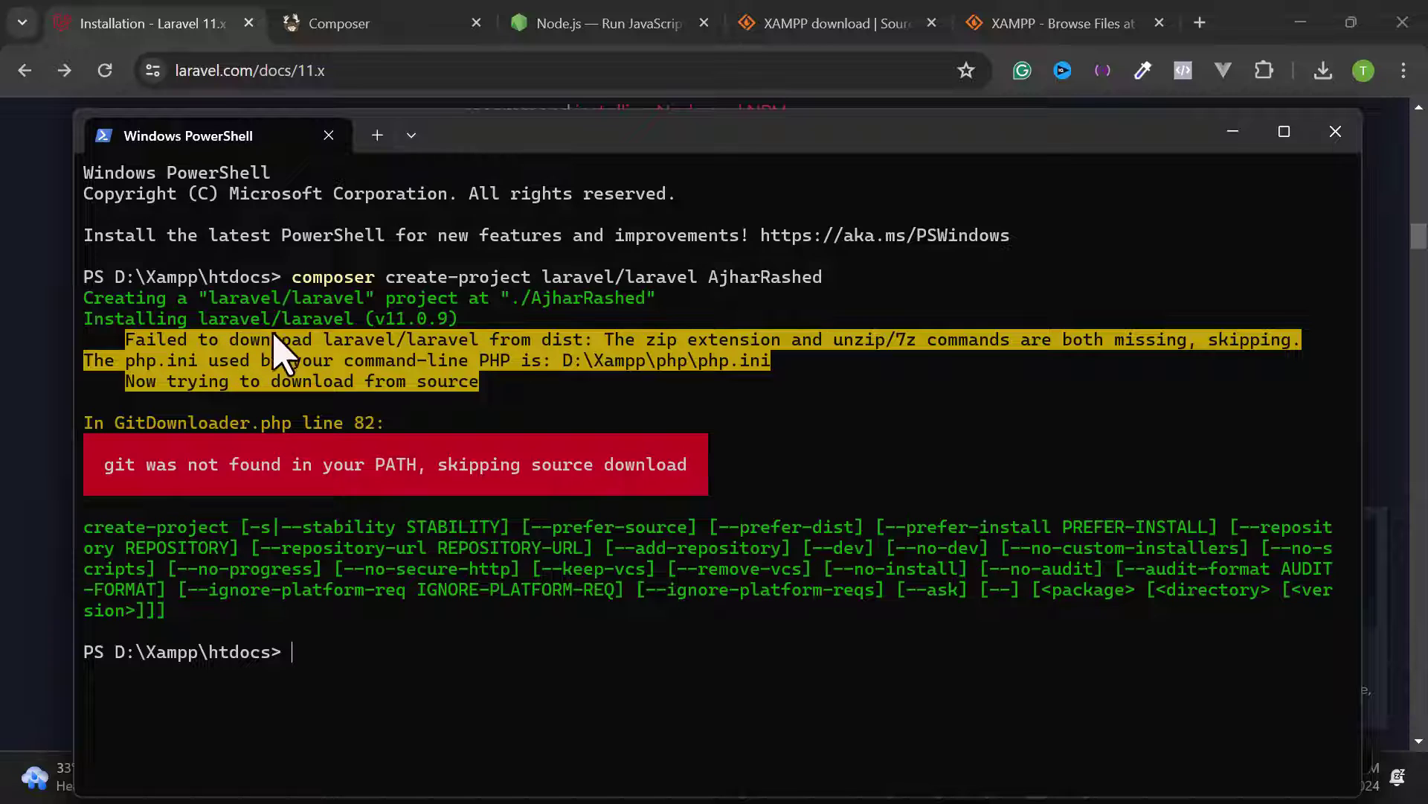
- Open Apache's PHP (php.ini) configuration file from the XAMPP Control Panel and dismiss the Notepad autosave notice
left_click(1088, 778)
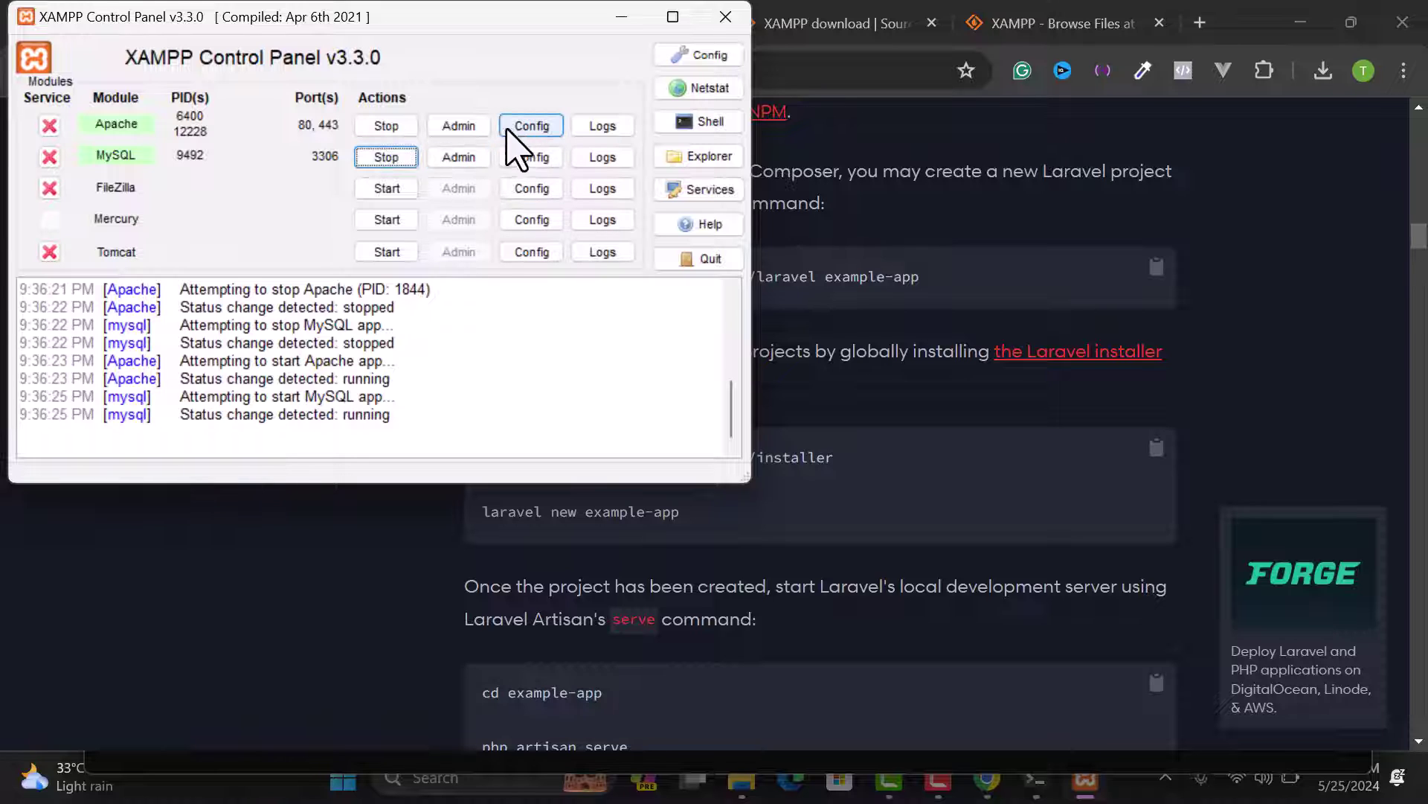
left_click(531, 128)
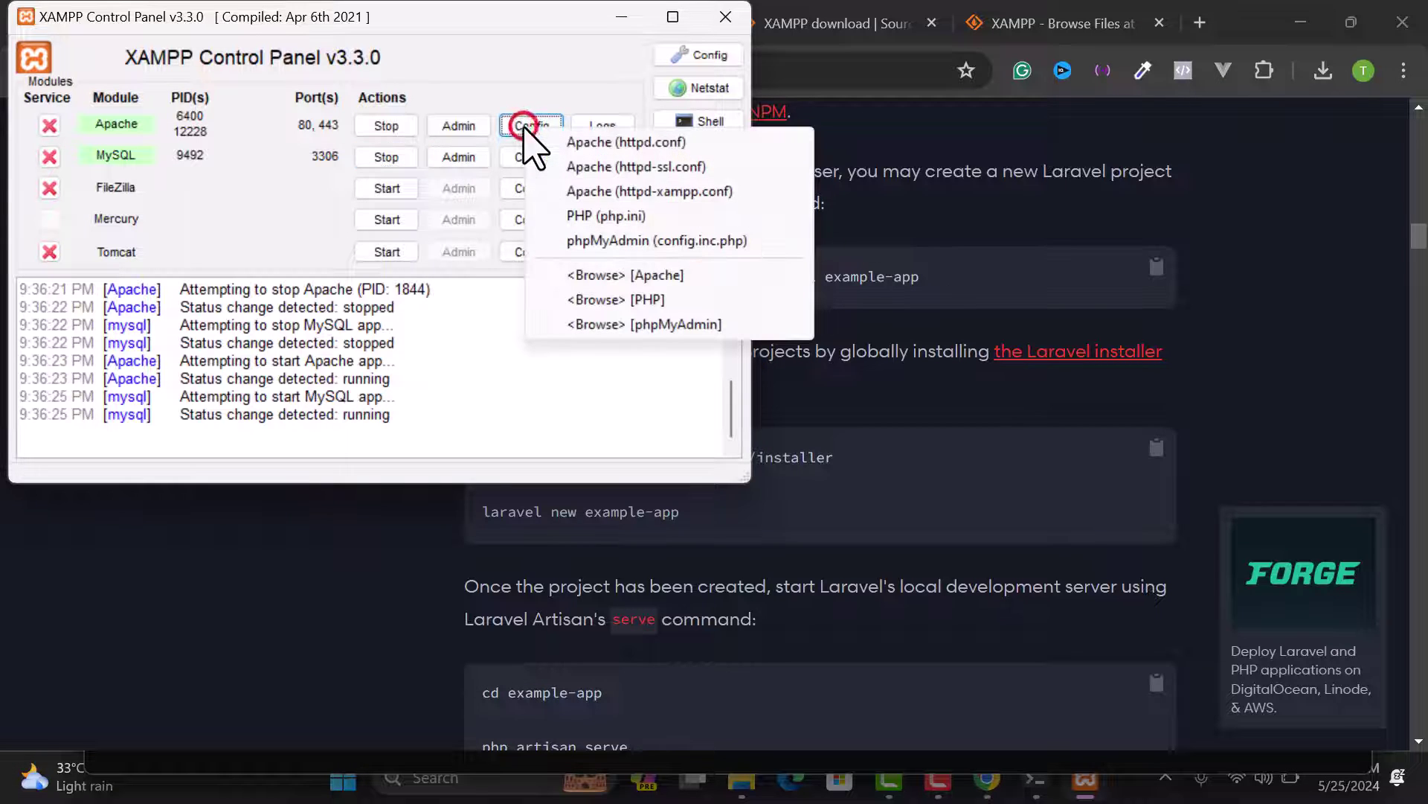
left_click(597, 217)
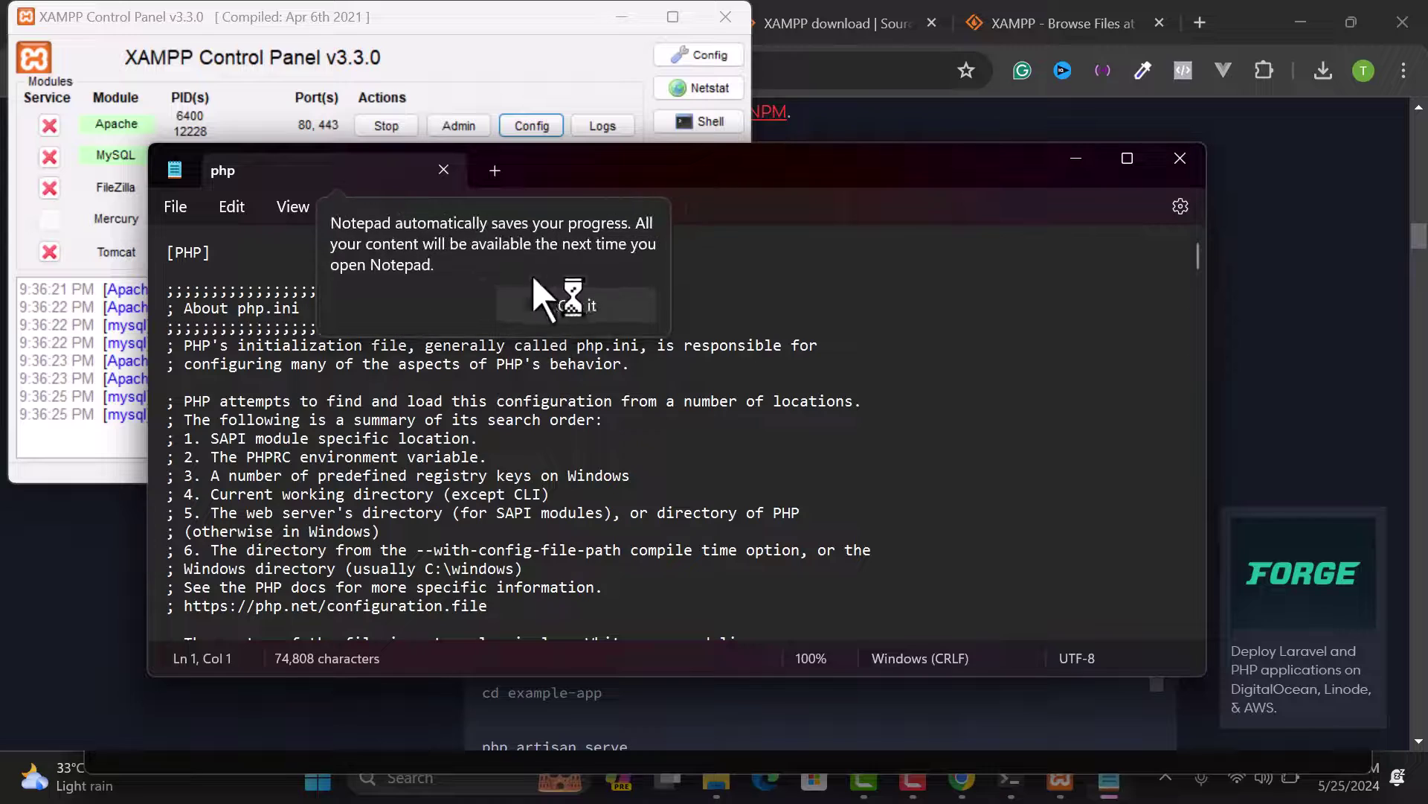
left_click(572, 301)
- Find "zip" in php.ini and uncomment the extension=zip line by removing its leading semicolon
left_click(365, 419)
scroll(366, 447, "down", 5)
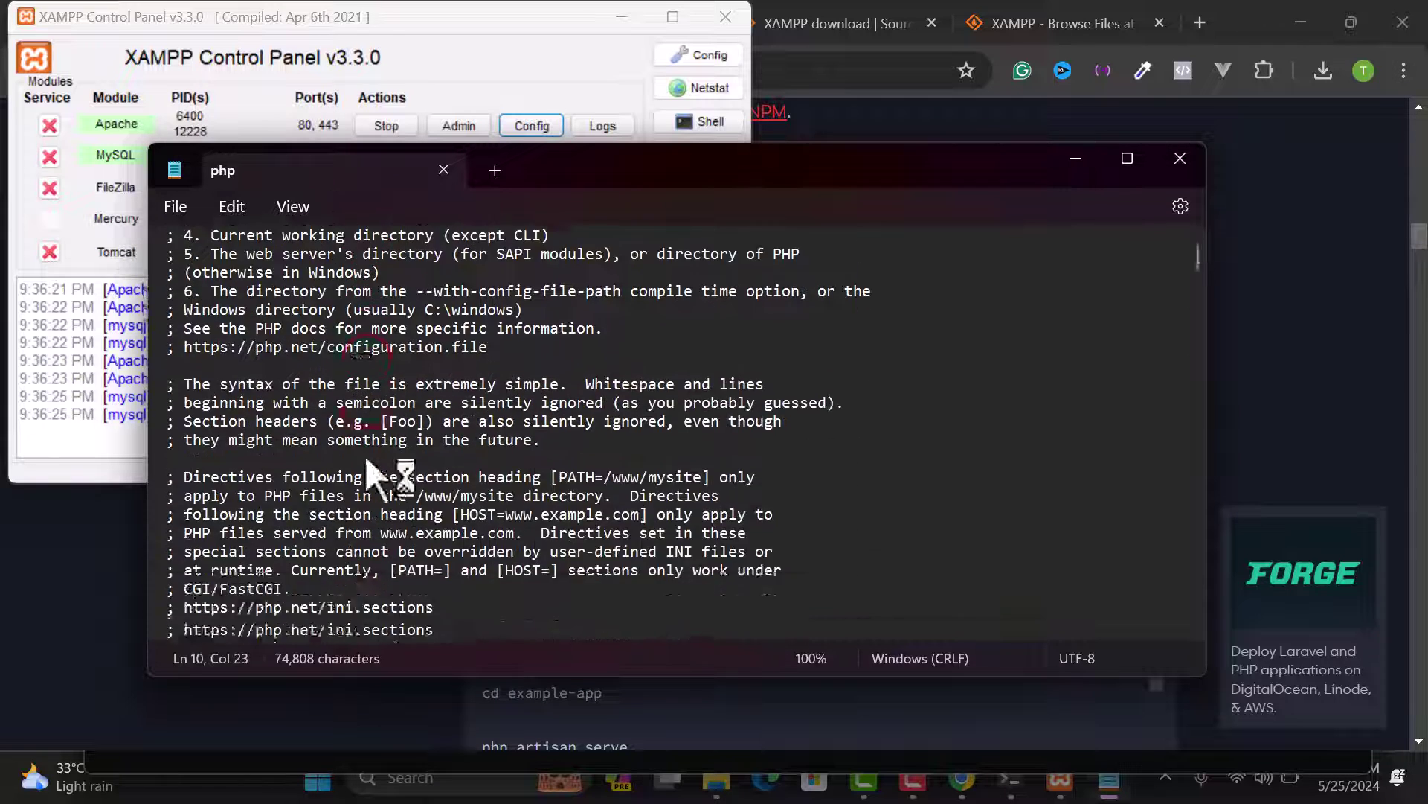
scroll(366, 457, "down", 20)
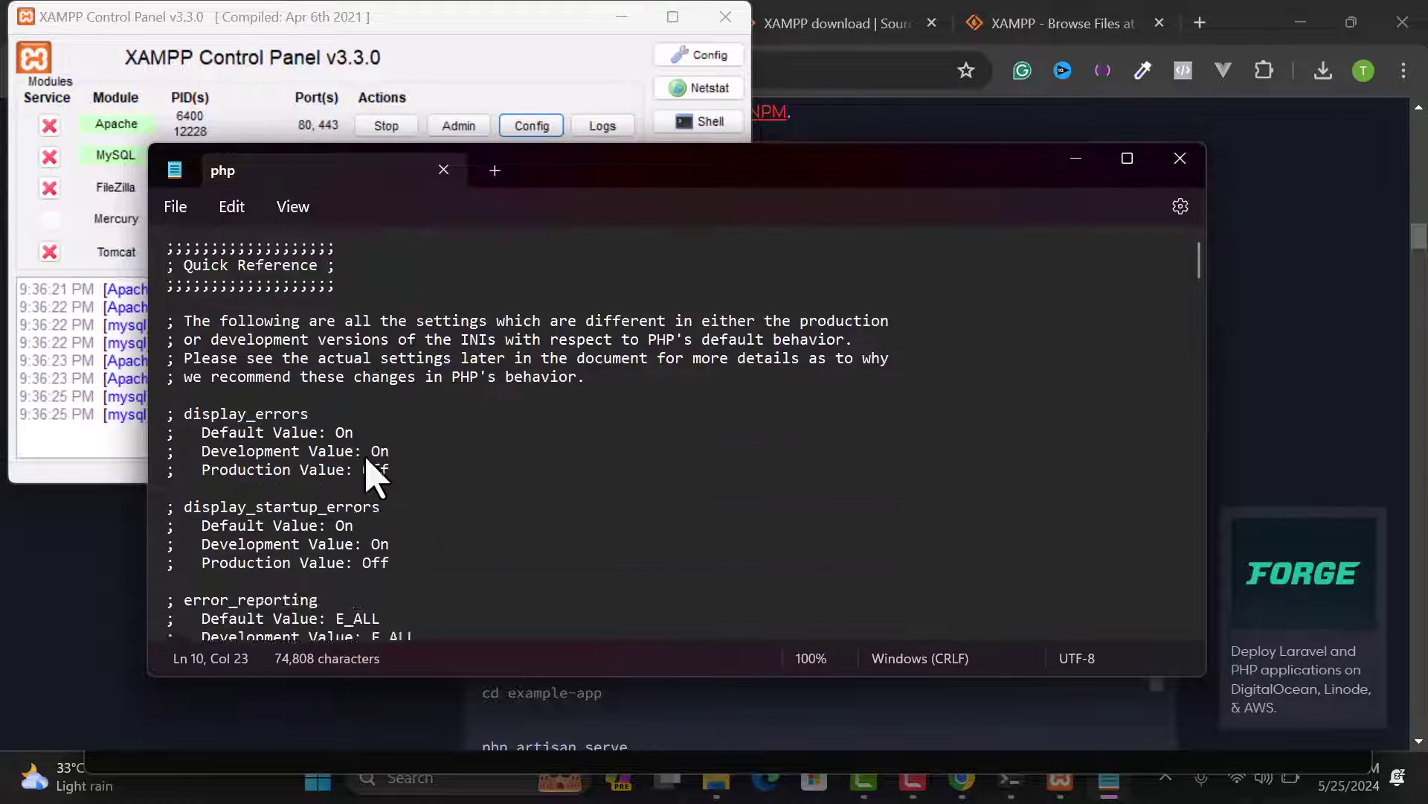
scroll(366, 461, "down", 2)
left_click(364, 470)
key("ctrl+f")
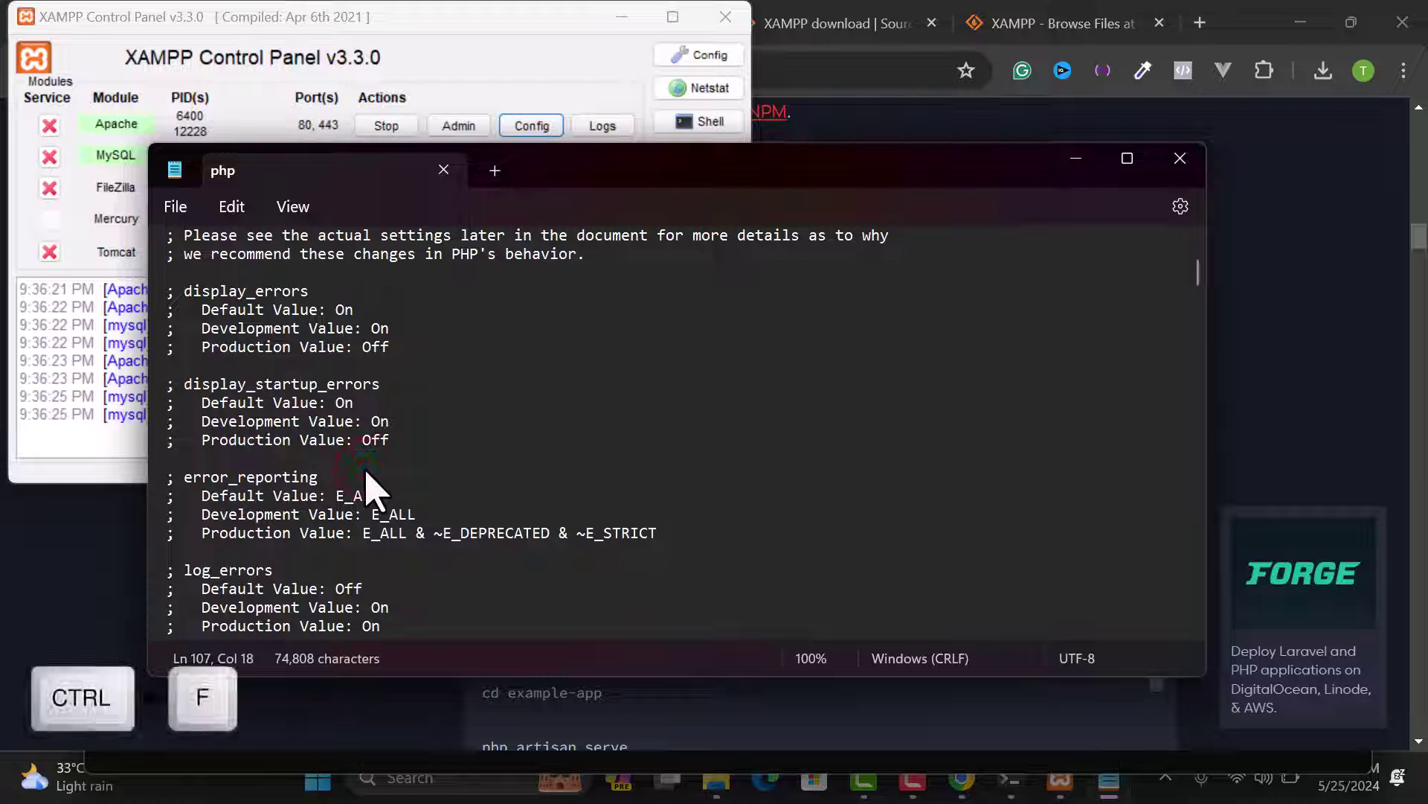
type("zi")
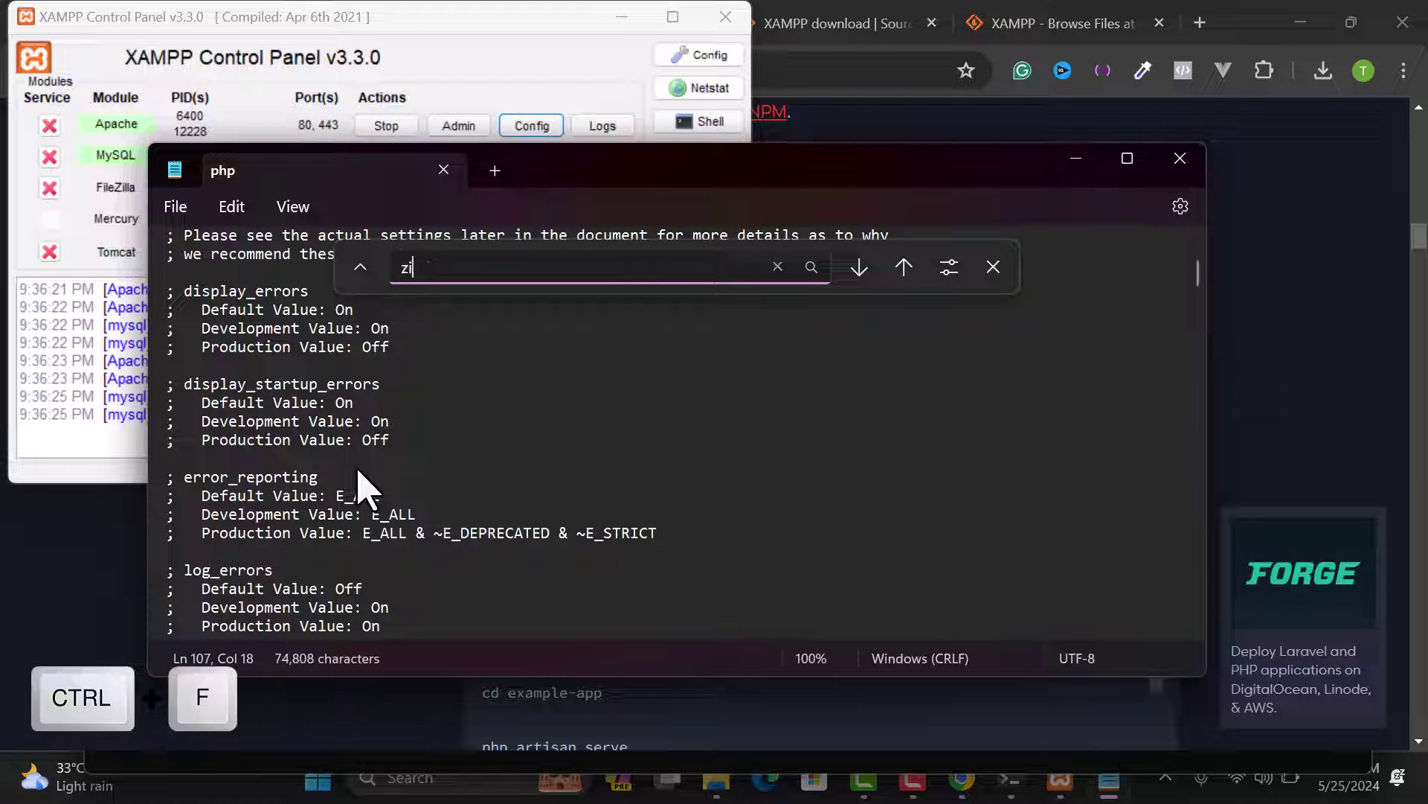
type("p")
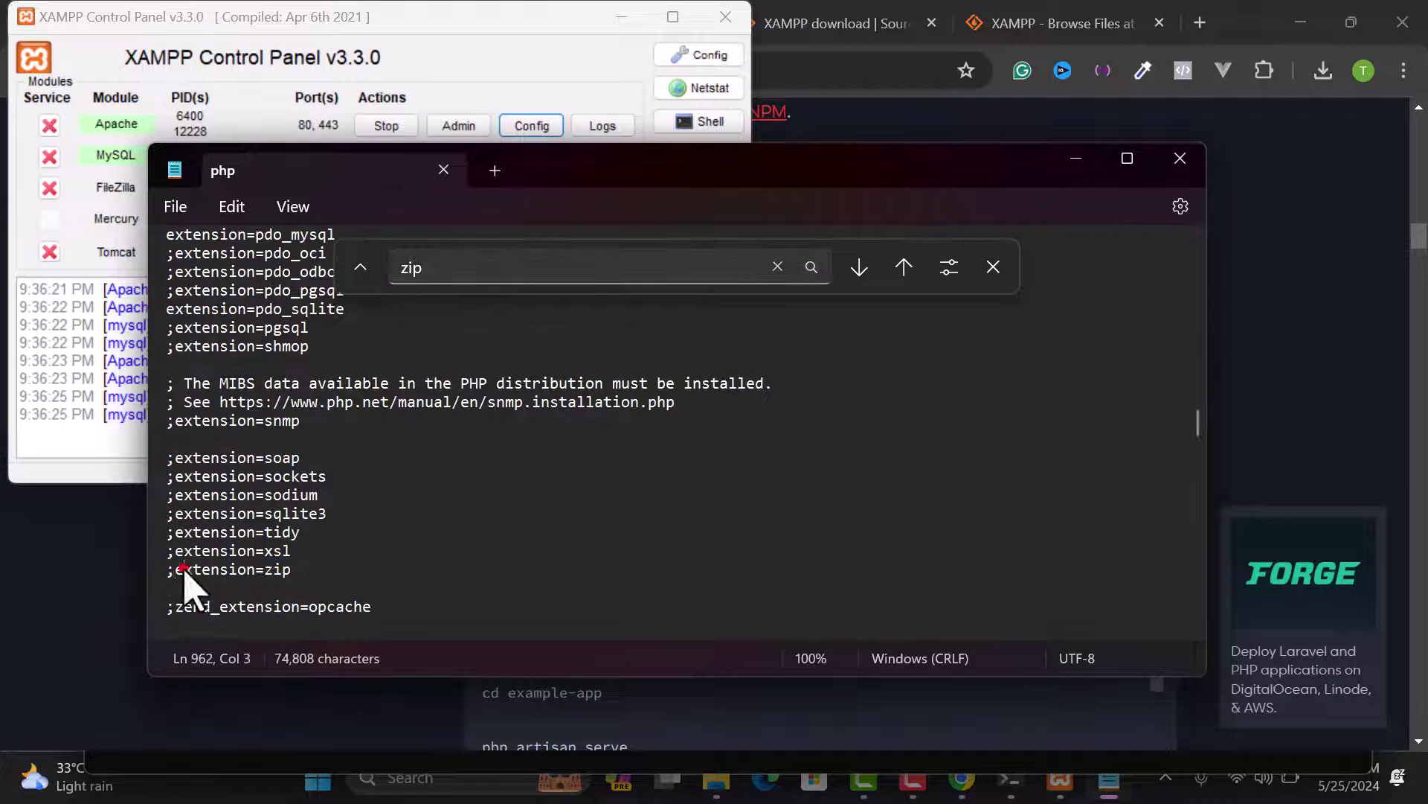
left_click(265, 570)
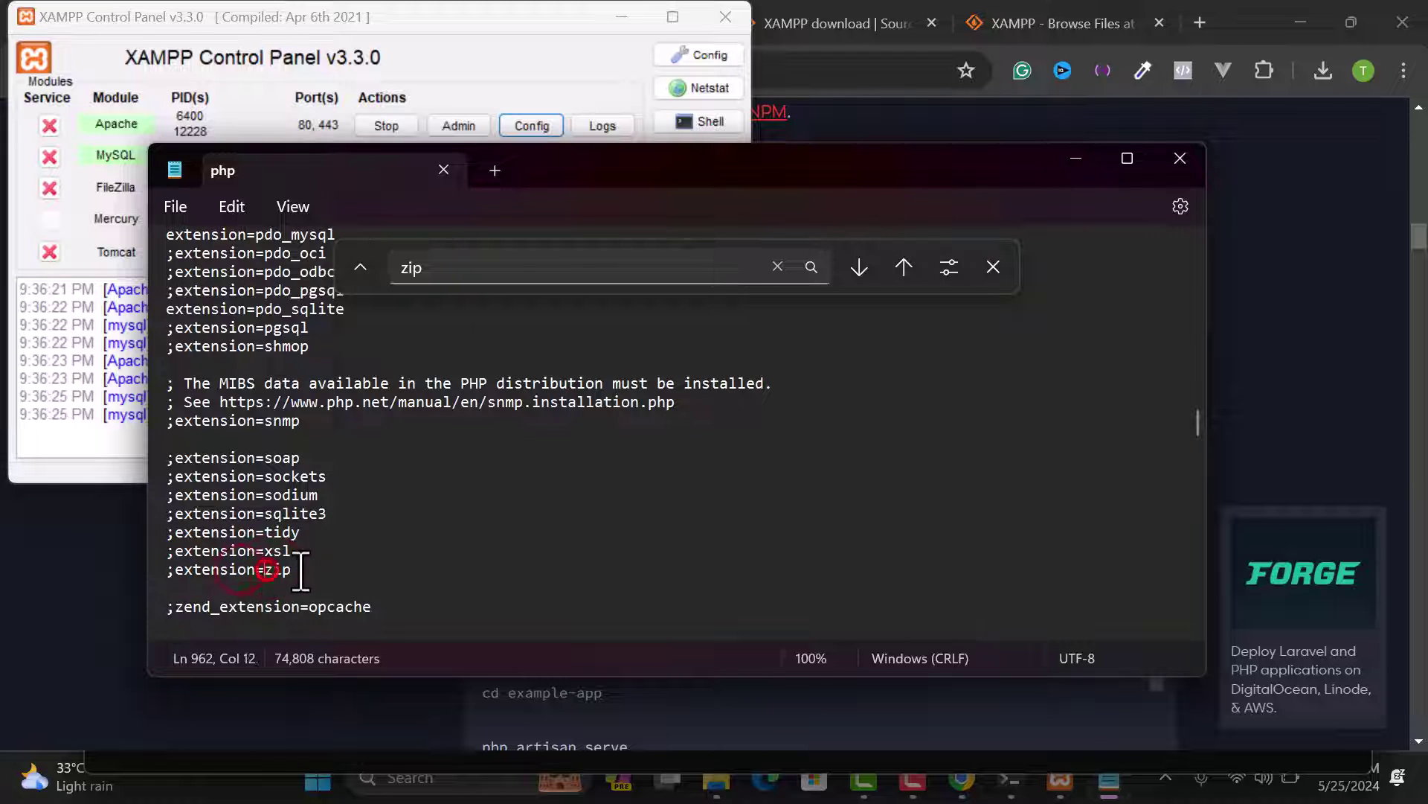
left_click(175, 571)
key("BackSpace")
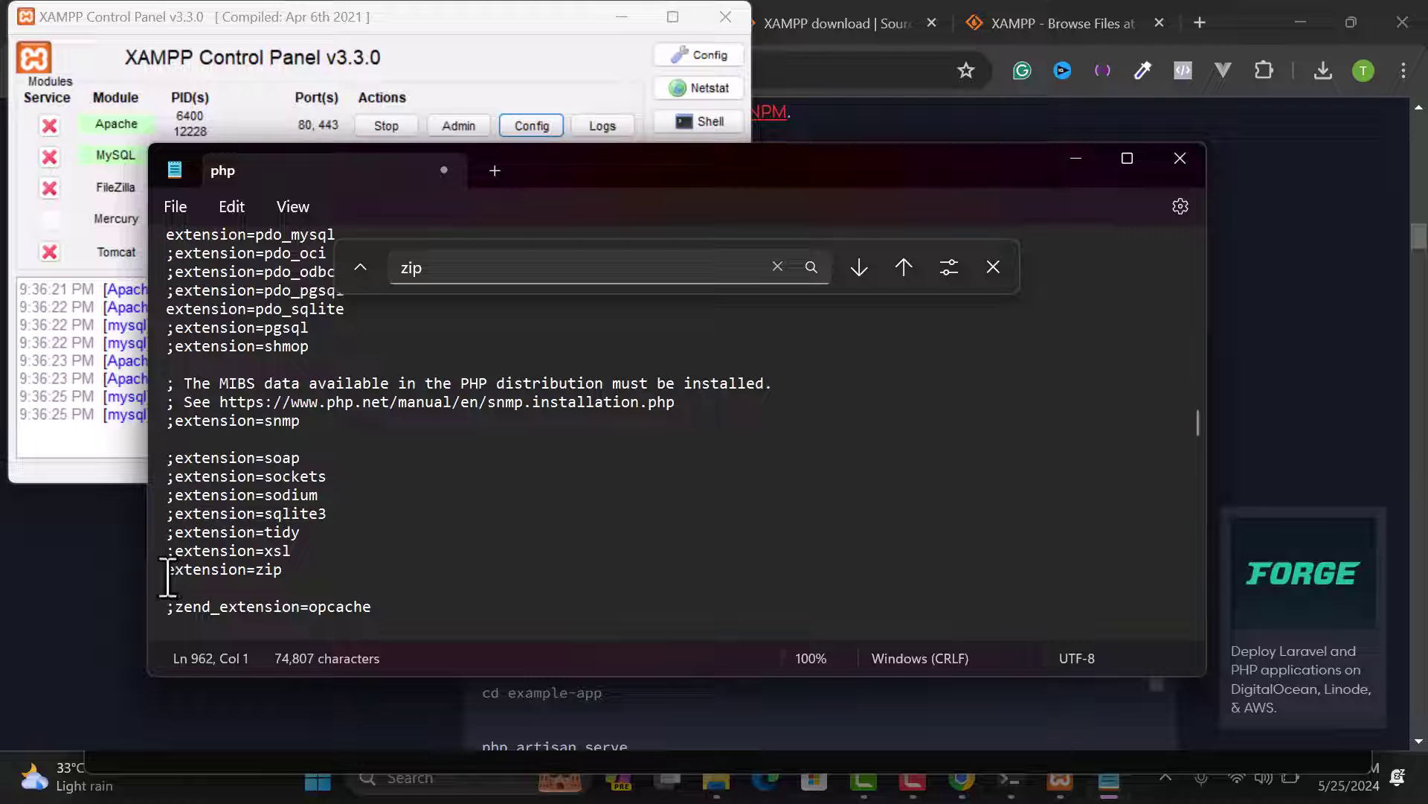
- Close the search, save the edited php.ini file and close Notepad
left_click(992, 267)
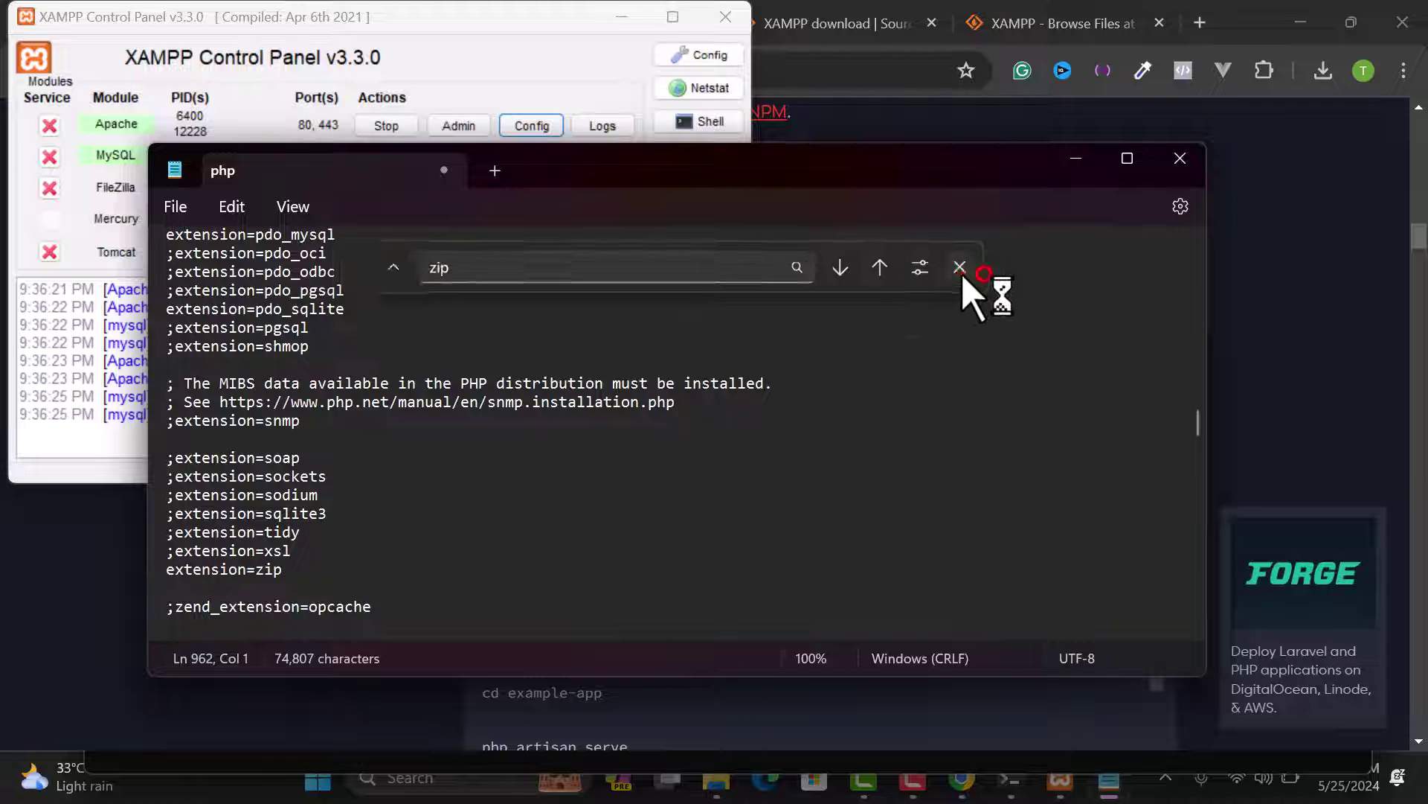
left_click(163, 206)
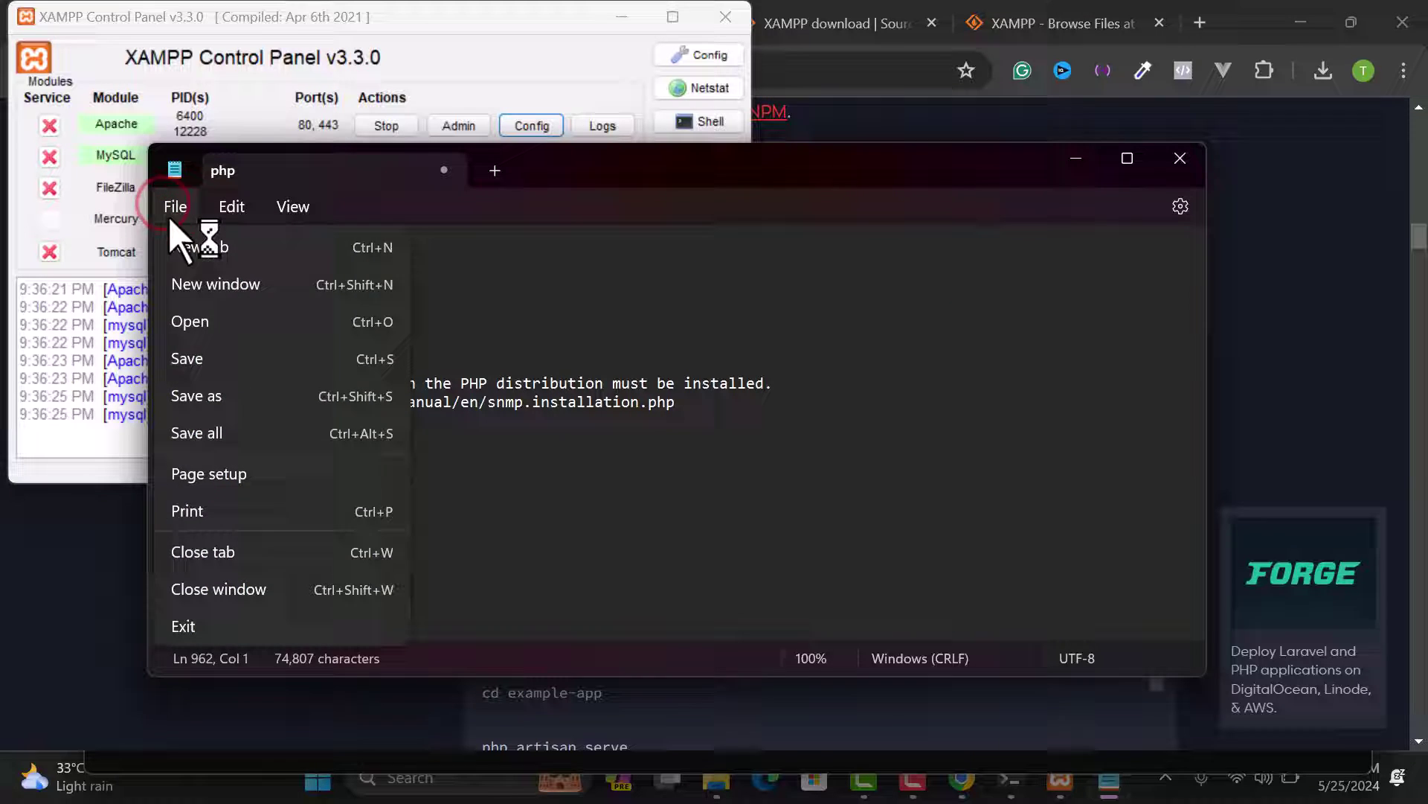
left_click(190, 365)
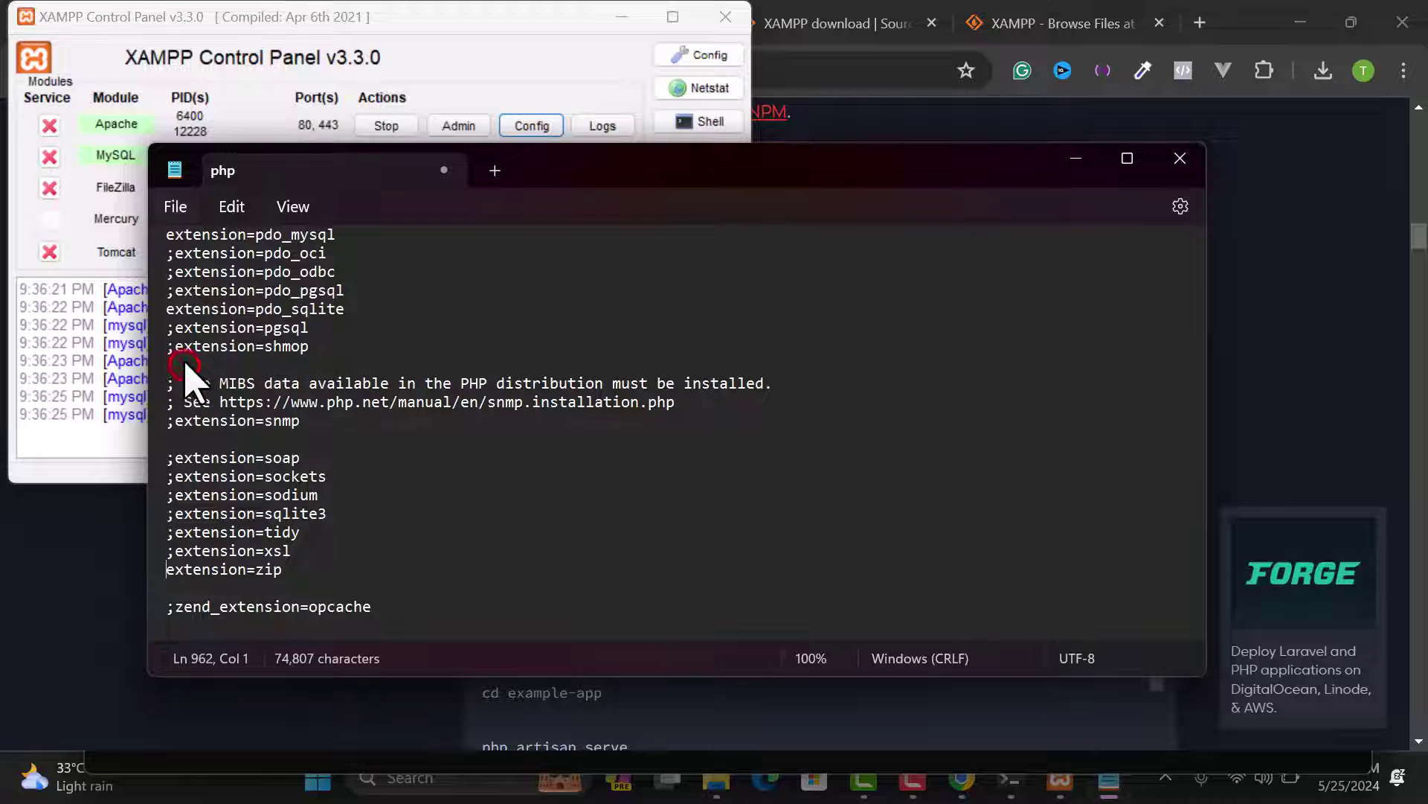
left_click(1180, 159)
- Stop Apache and MySQL and start both again to apply the php.ini change
left_click(396, 127)
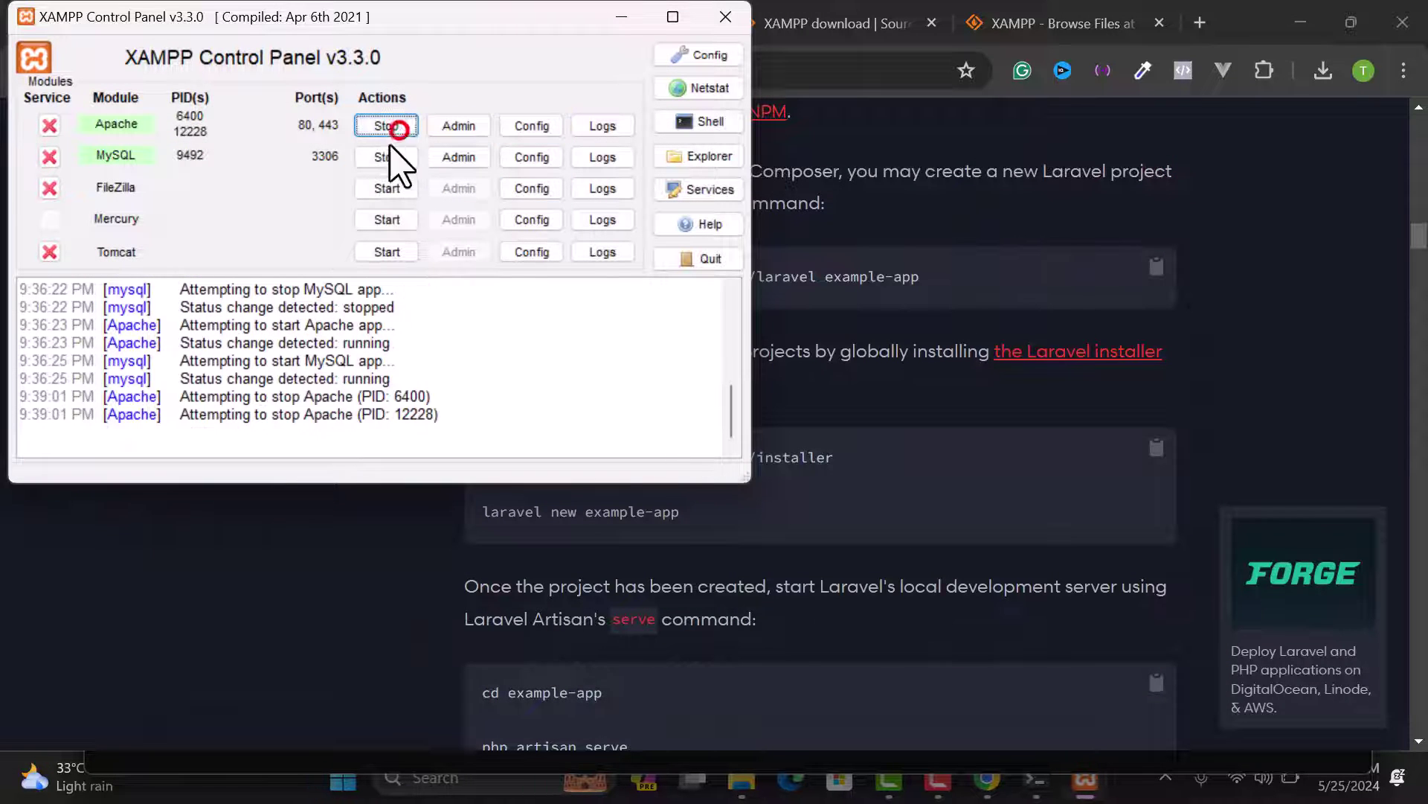
left_click(387, 158)
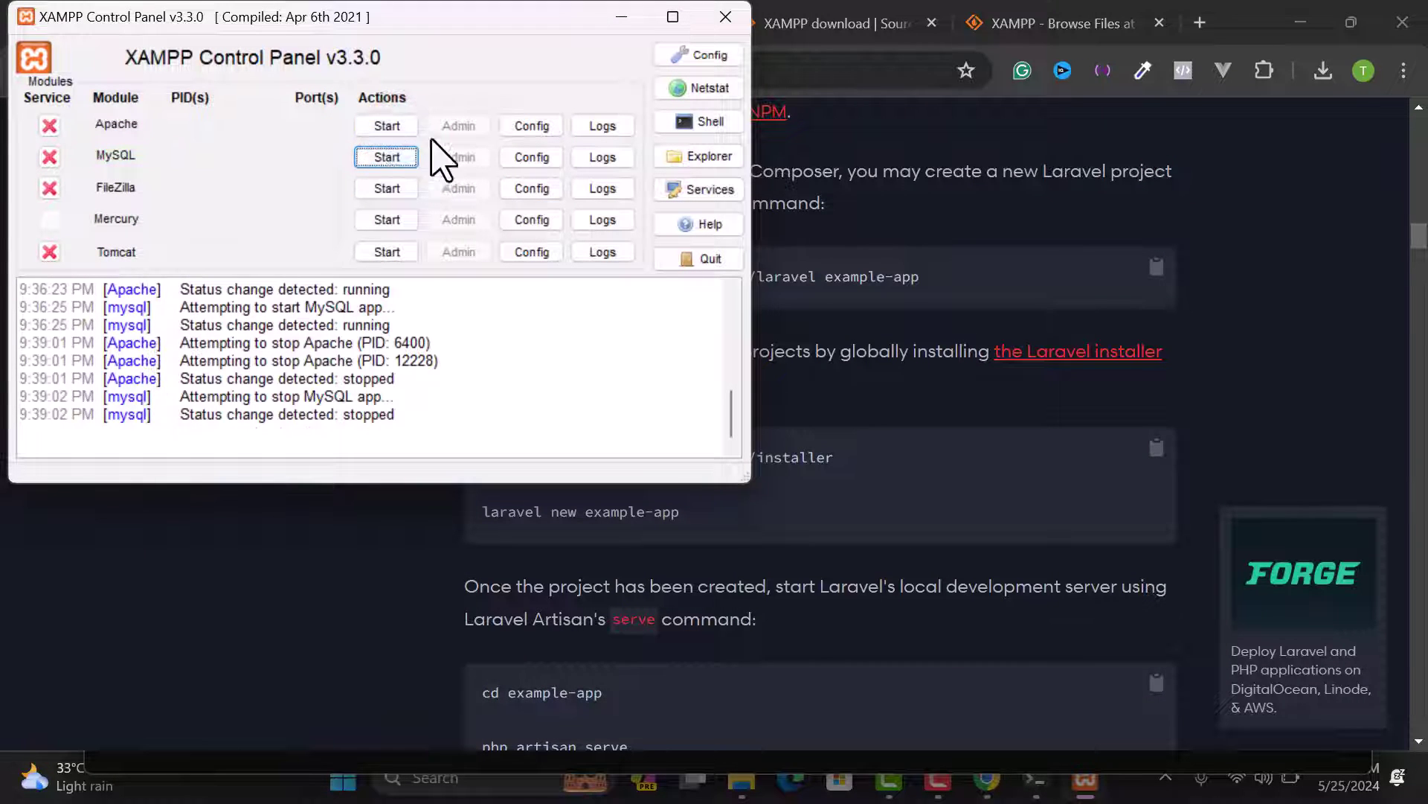
left_click(385, 125)
left_click(385, 158)
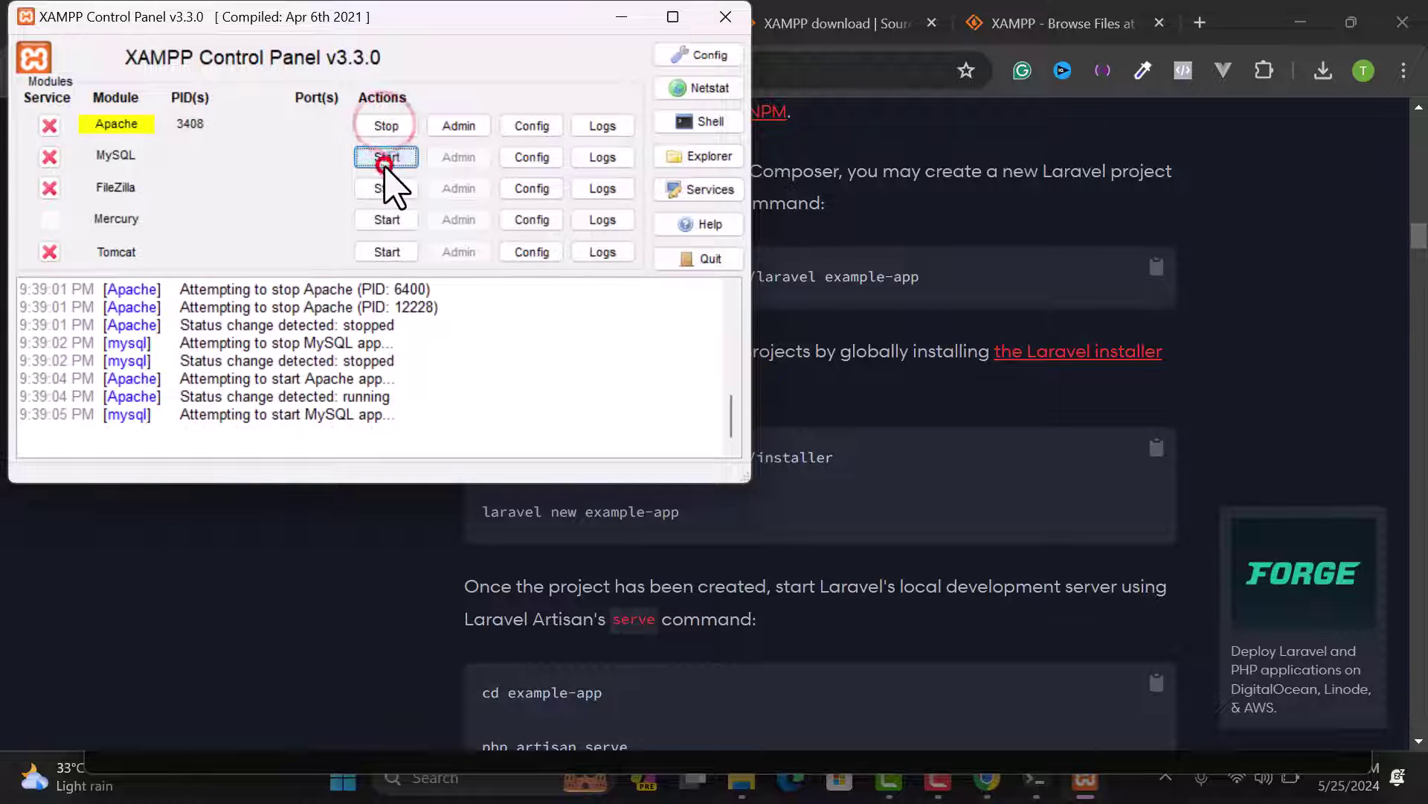
- Delete the leftover project folder from htdocs and rerun "composer create-project laravel/laravel" in a terminal there, with the author's name as project name
left_click(512, 493)
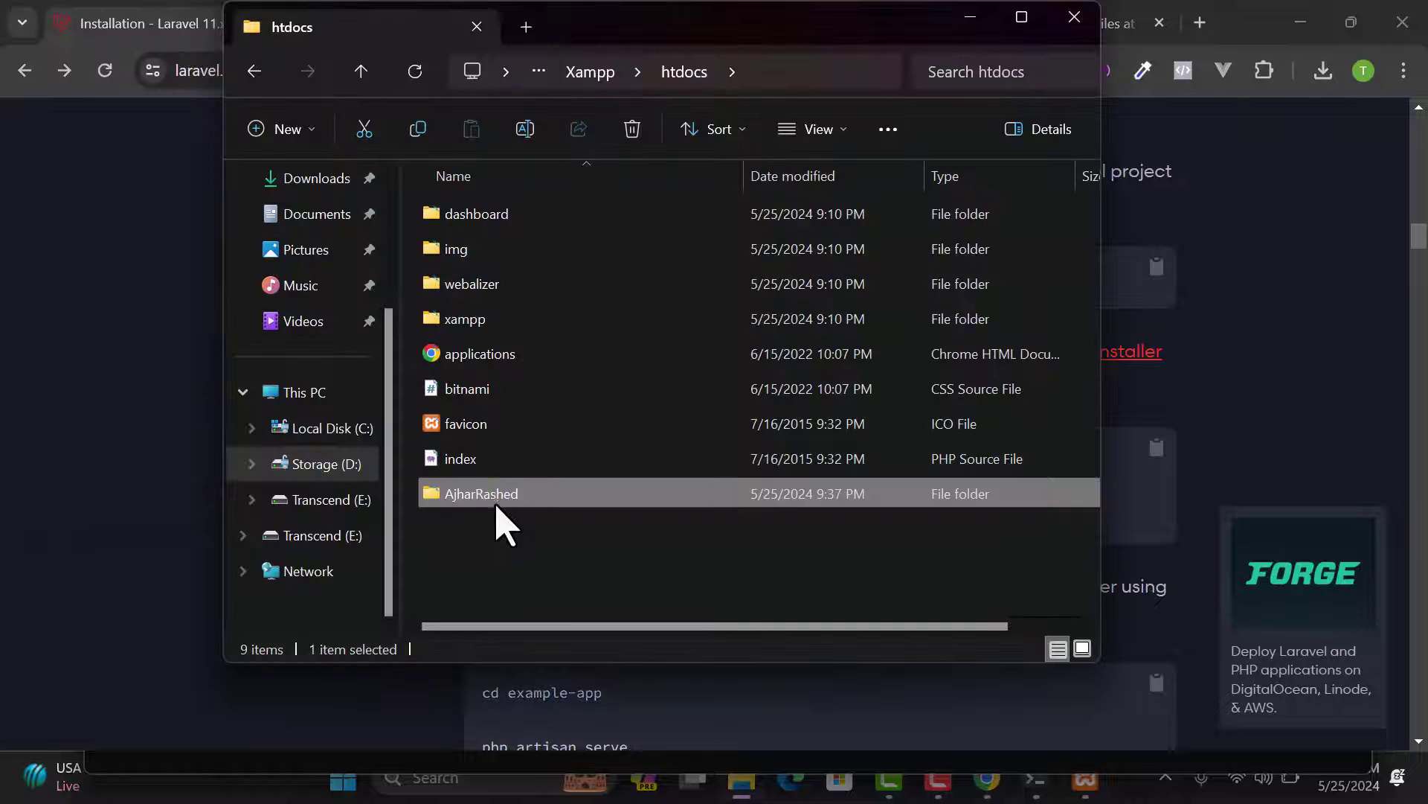
key("Delete")
right_click(486, 533)
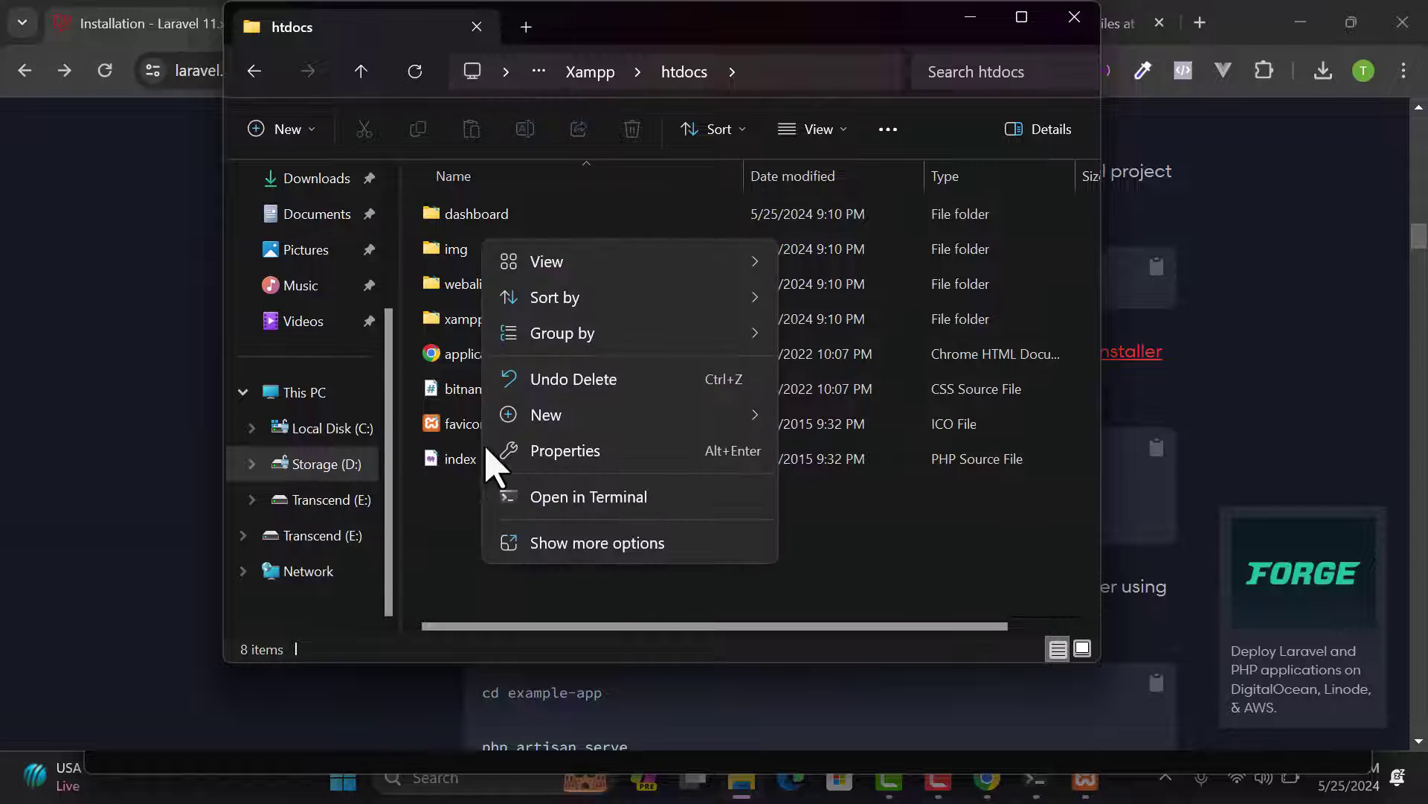
left_click(546, 497)
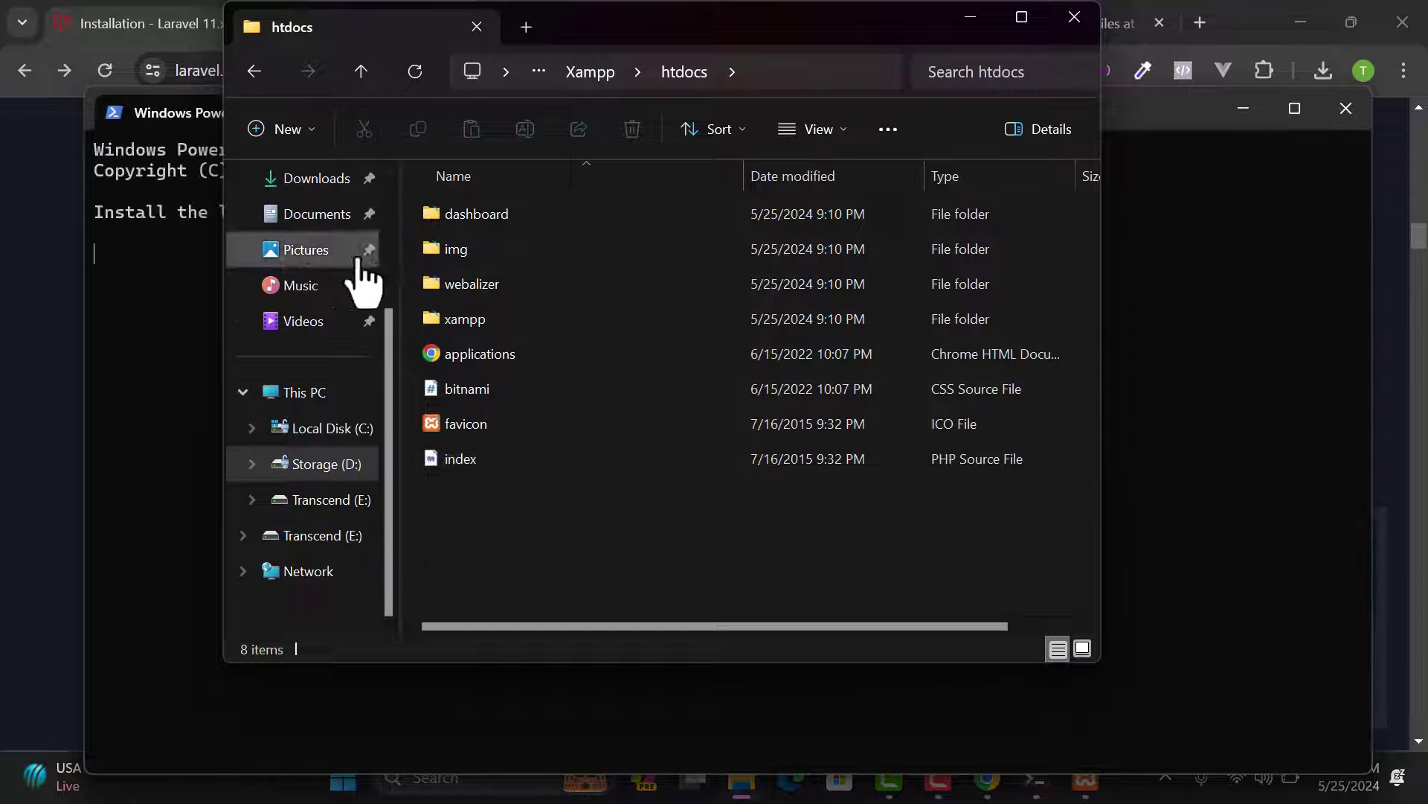
left_click(128, 320)
type("composer create-project laravel/laravel example-app")
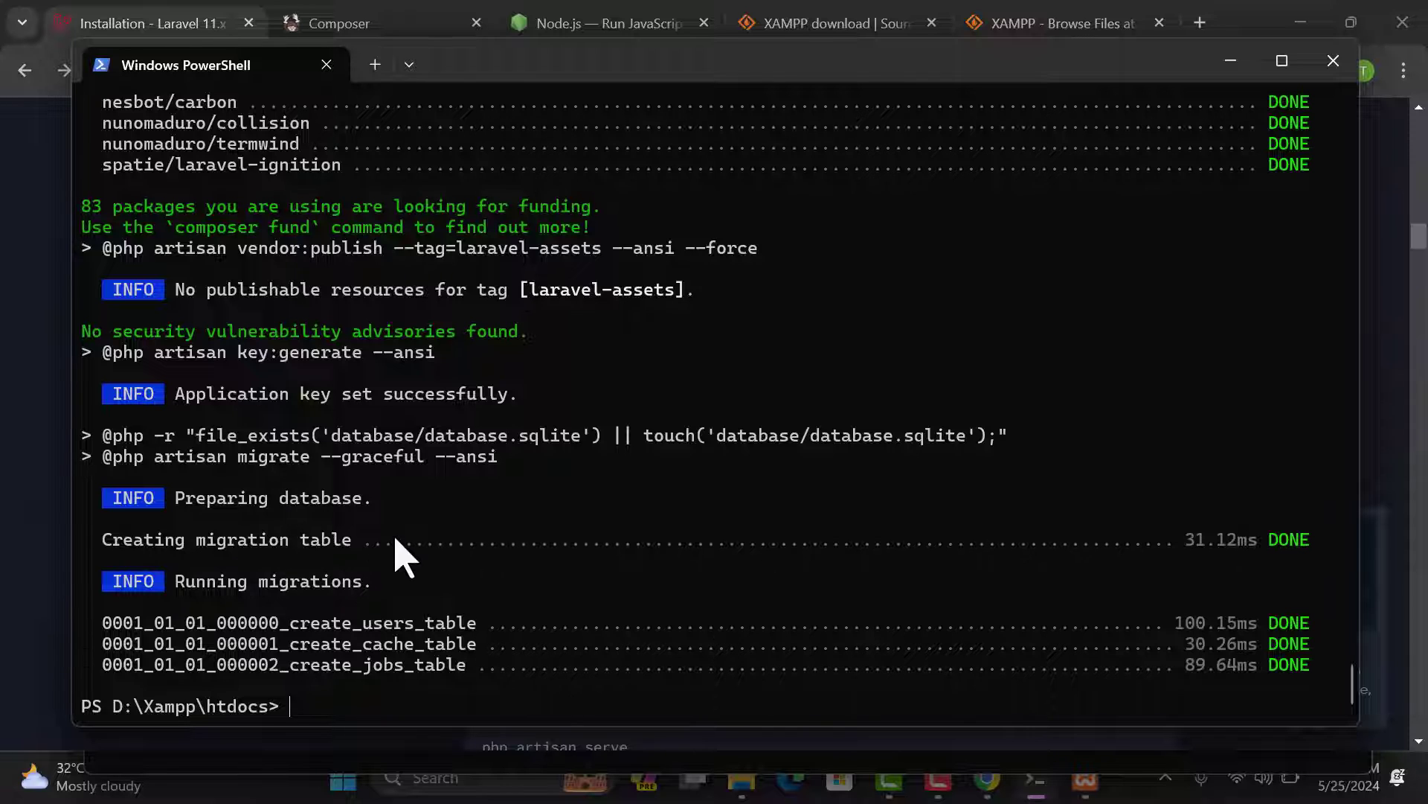
- Return to the htdocs folder in File Explorer and open the newly created Laravel project folder
left_click(747, 797)
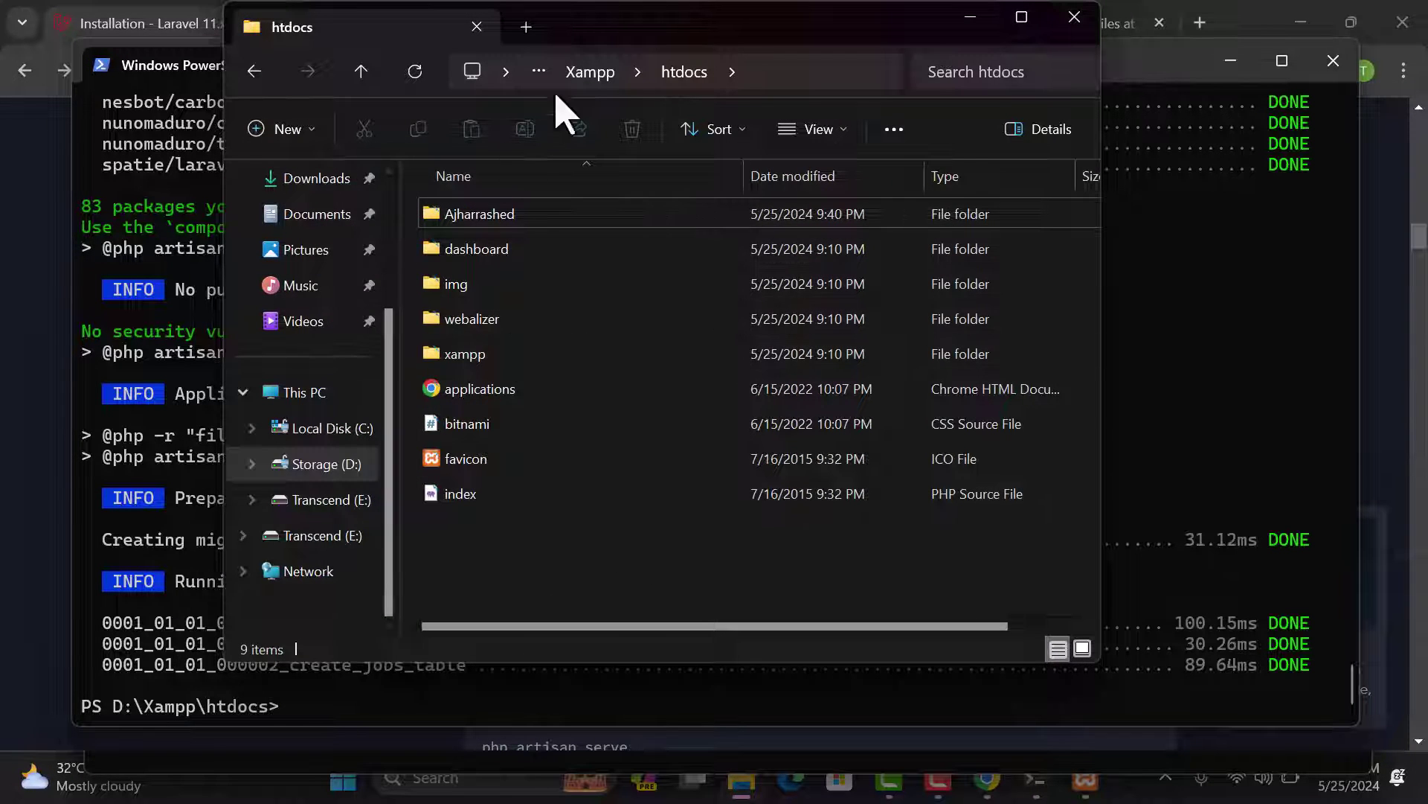
double_click(465, 217)
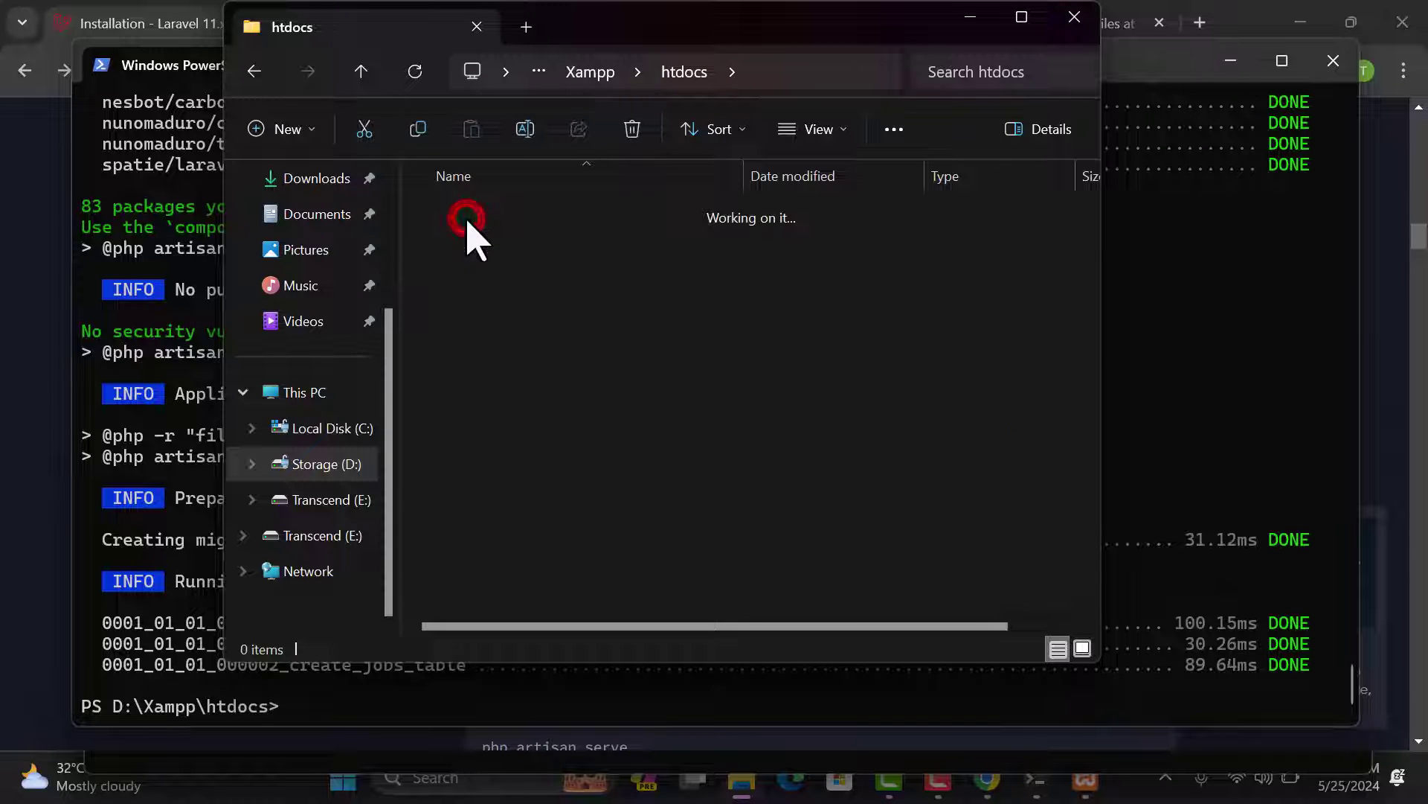
- Open a terminal in the new Laravel project folder and start the development server with "php artisan serve"
scroll(494, 417, "down", 4)
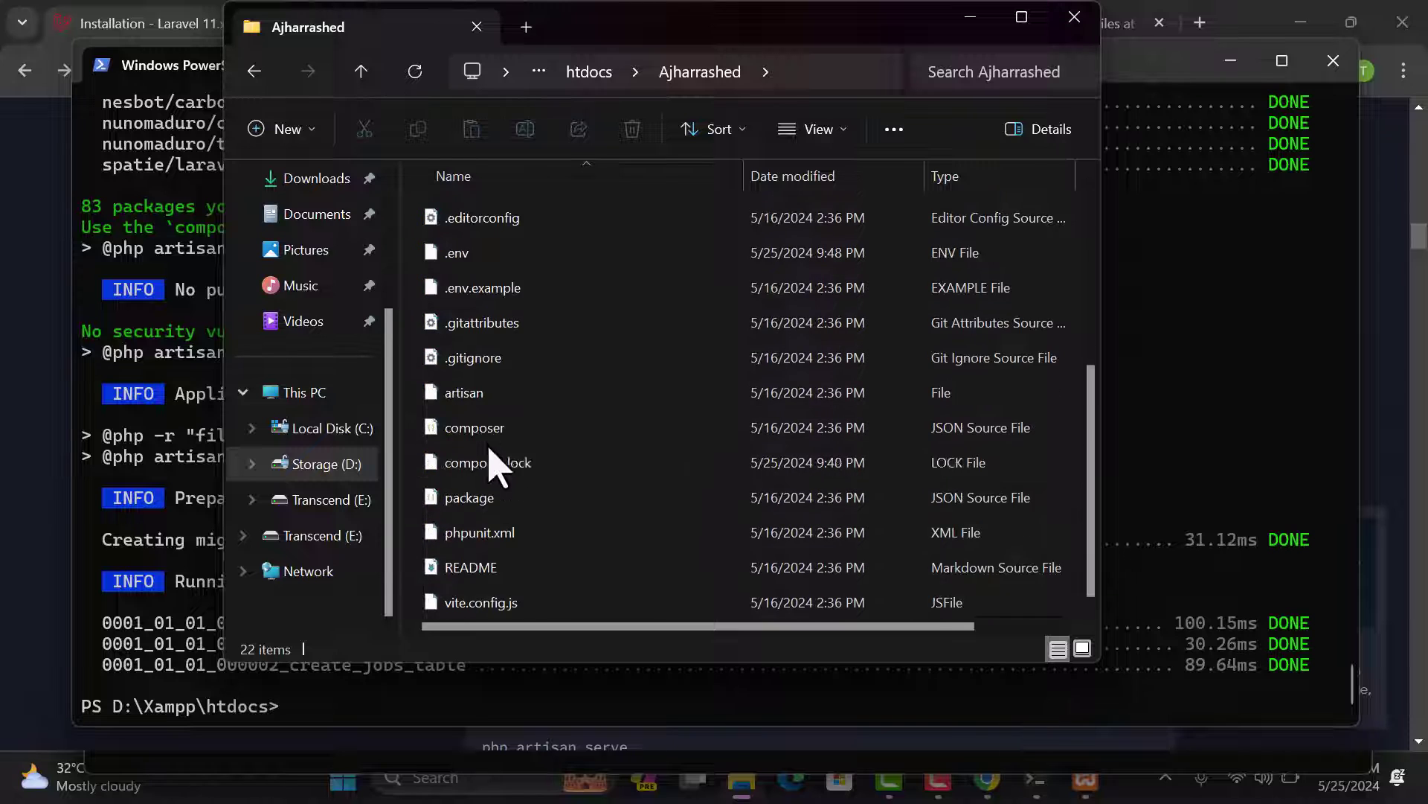
scroll(493, 455, "up", 4)
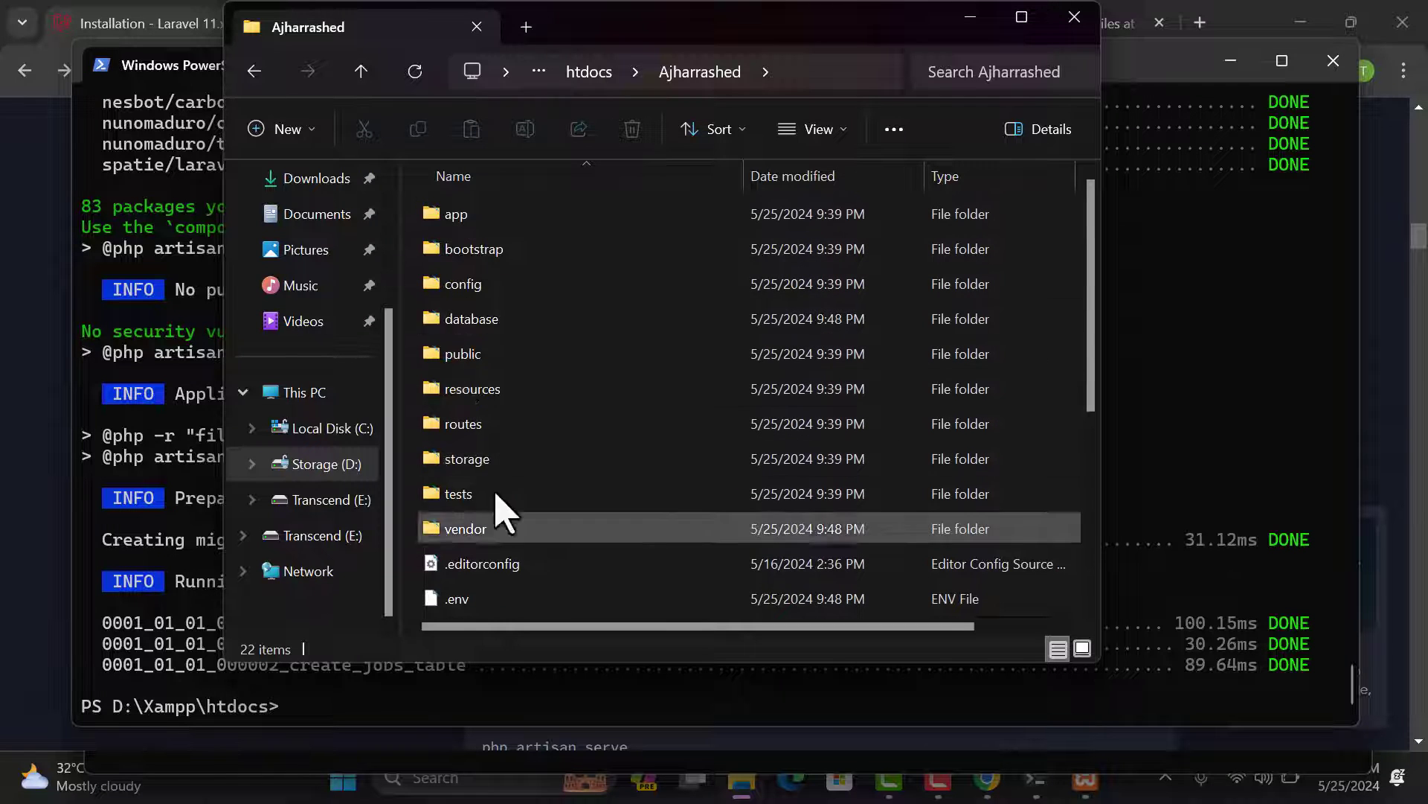
scroll(465, 506, "down", 4)
scroll(478, 484, "up", 4)
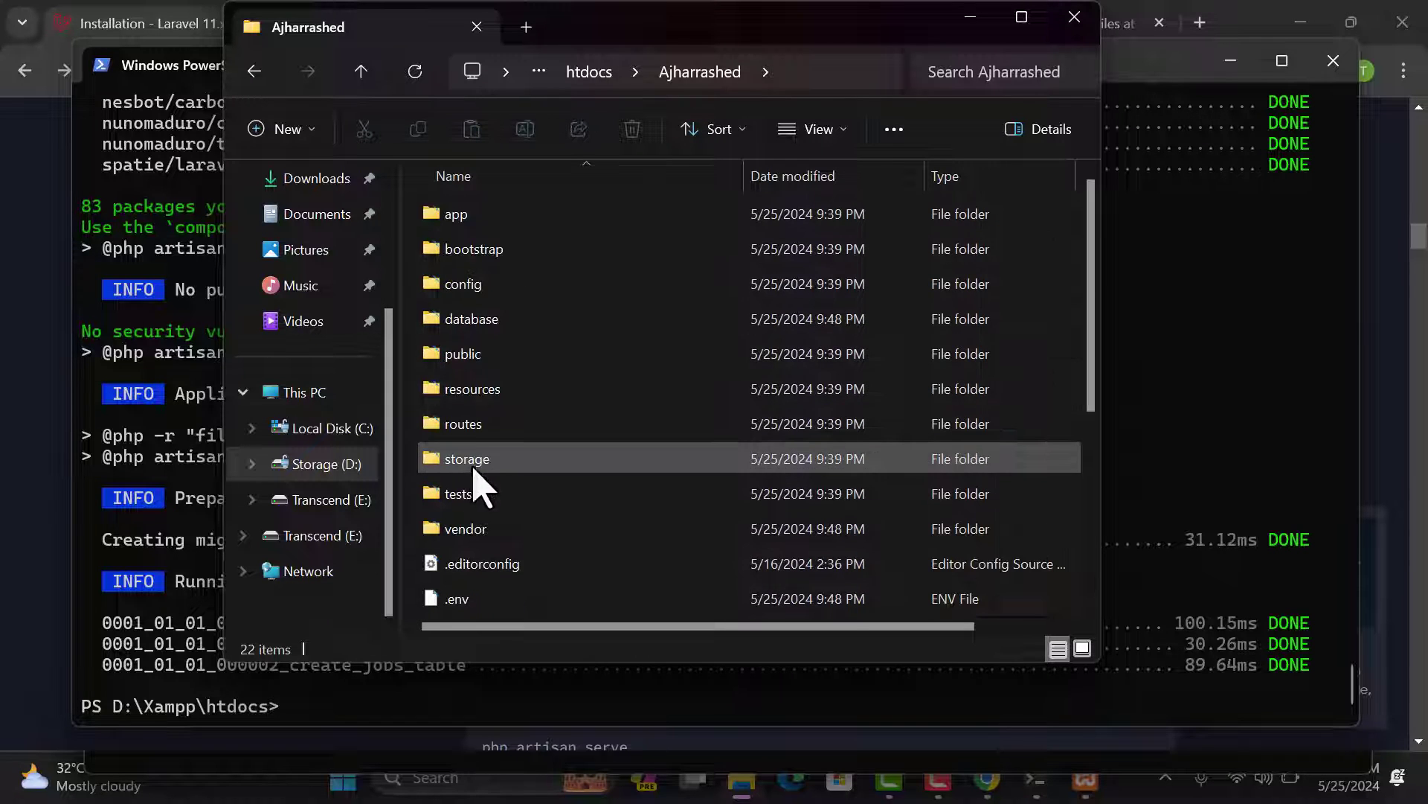
right_click(416, 342)
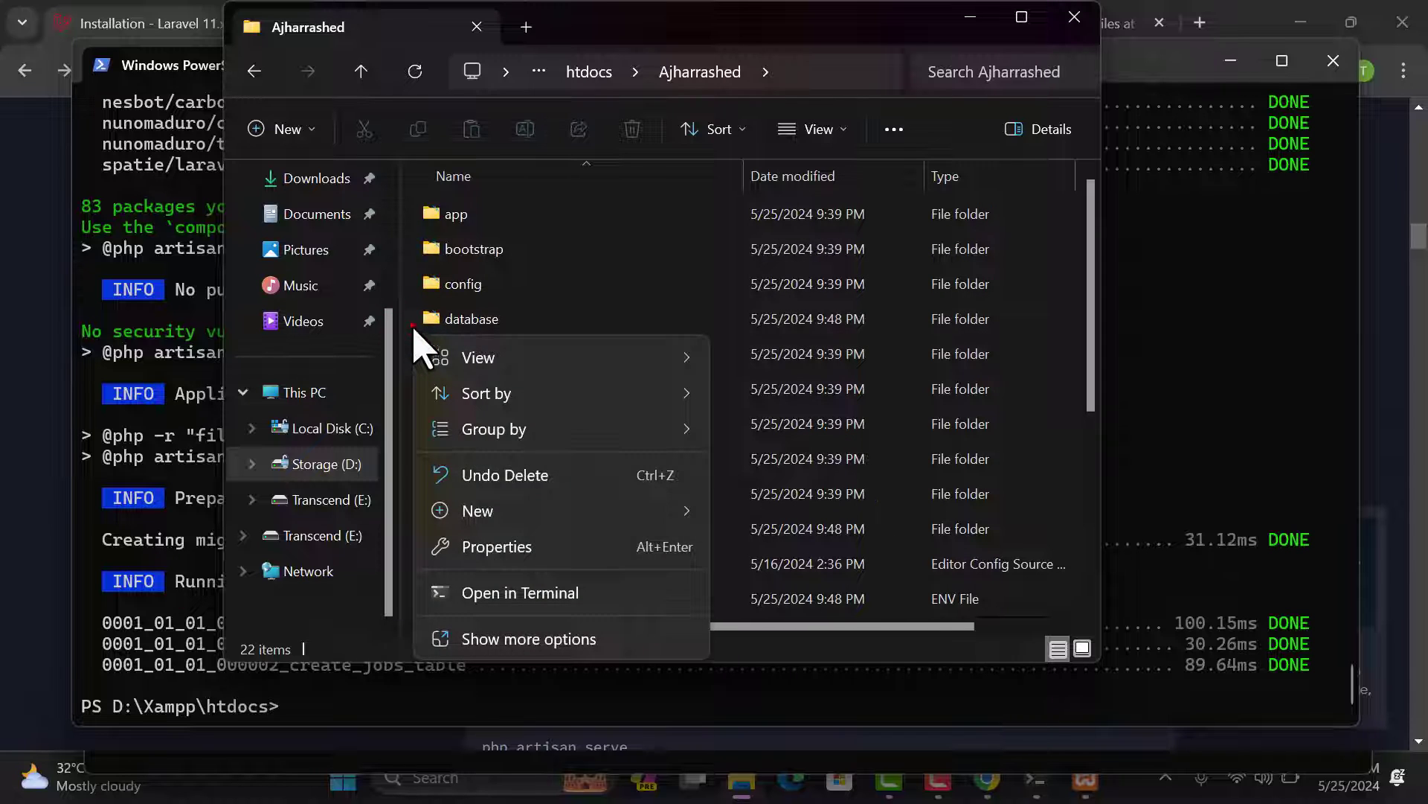
key("Escape")
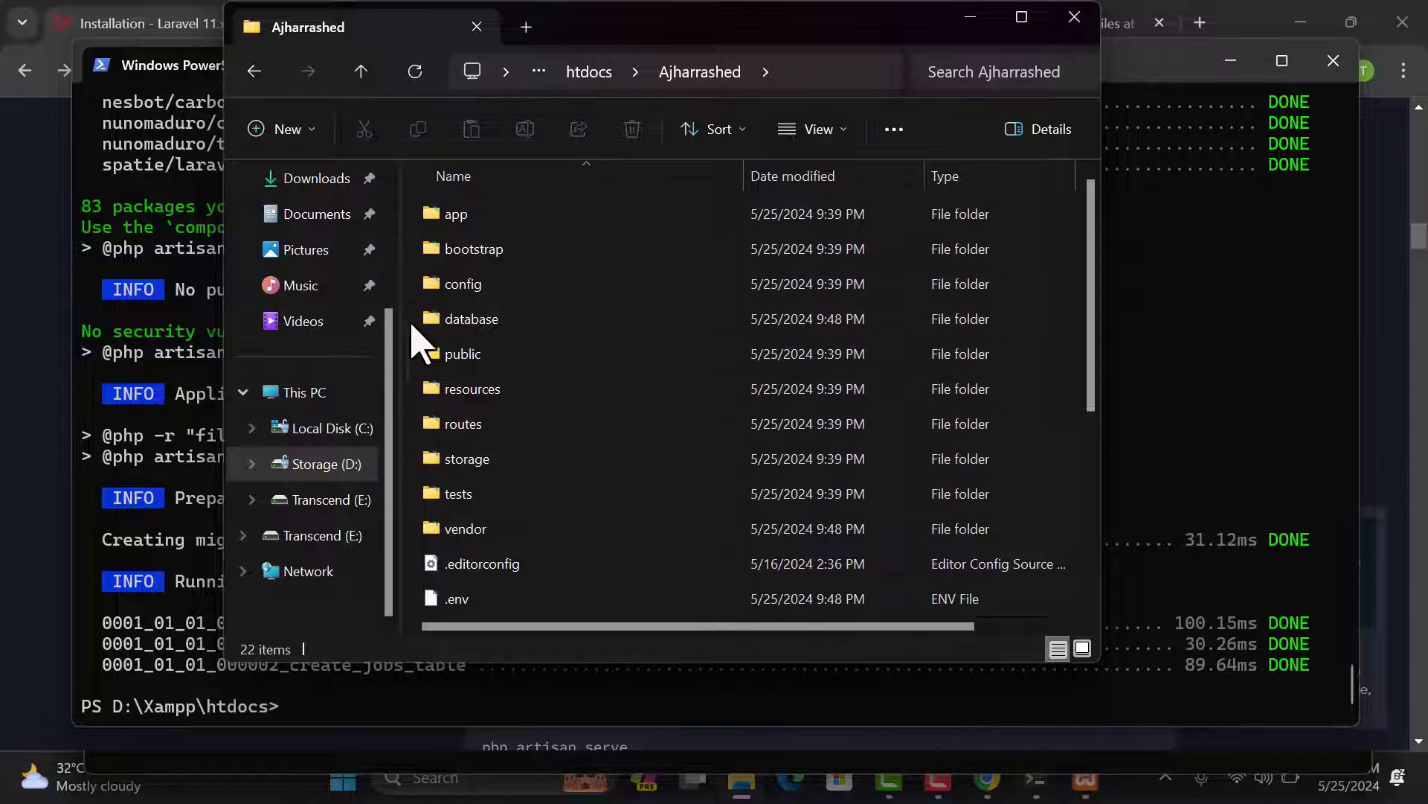
right_click(414, 459)
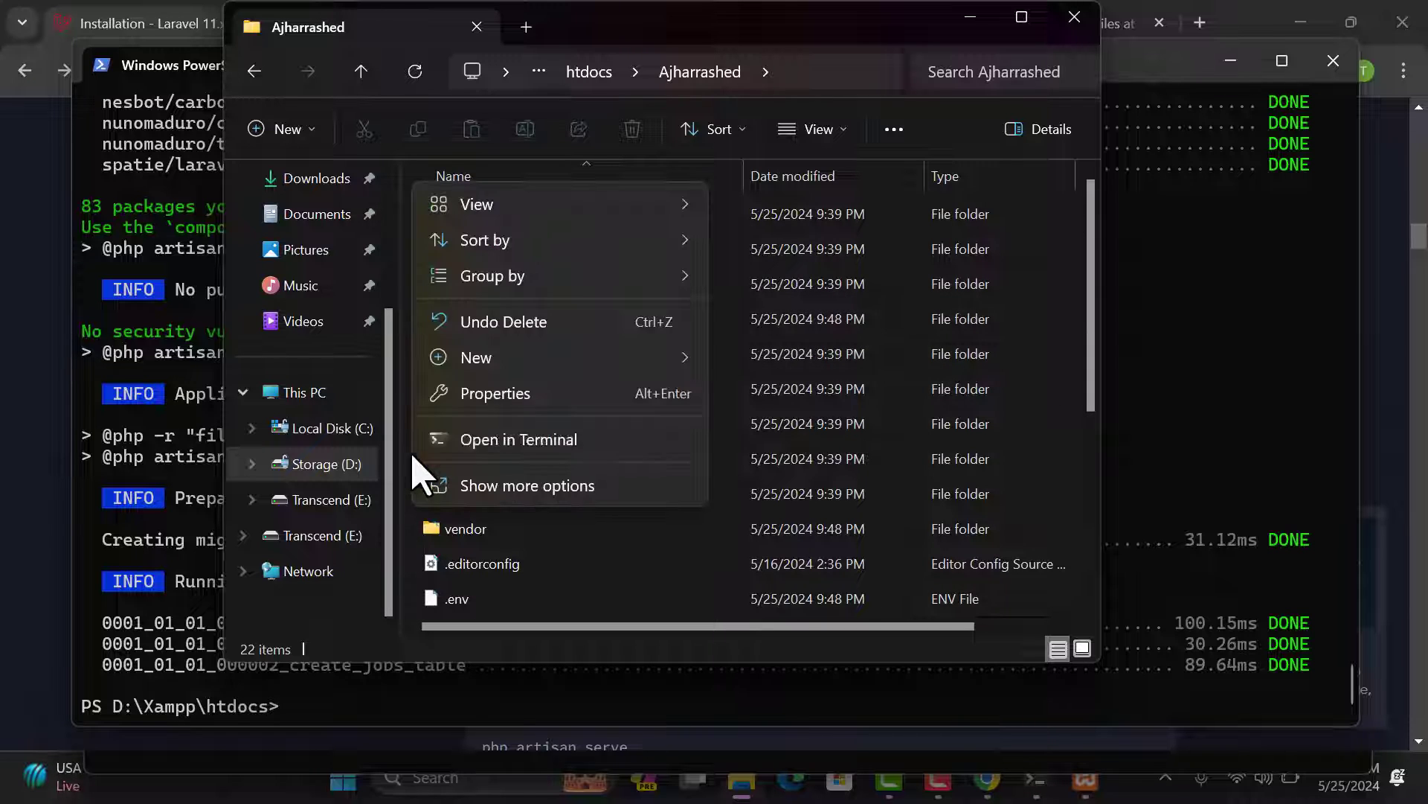
left_click(499, 445)
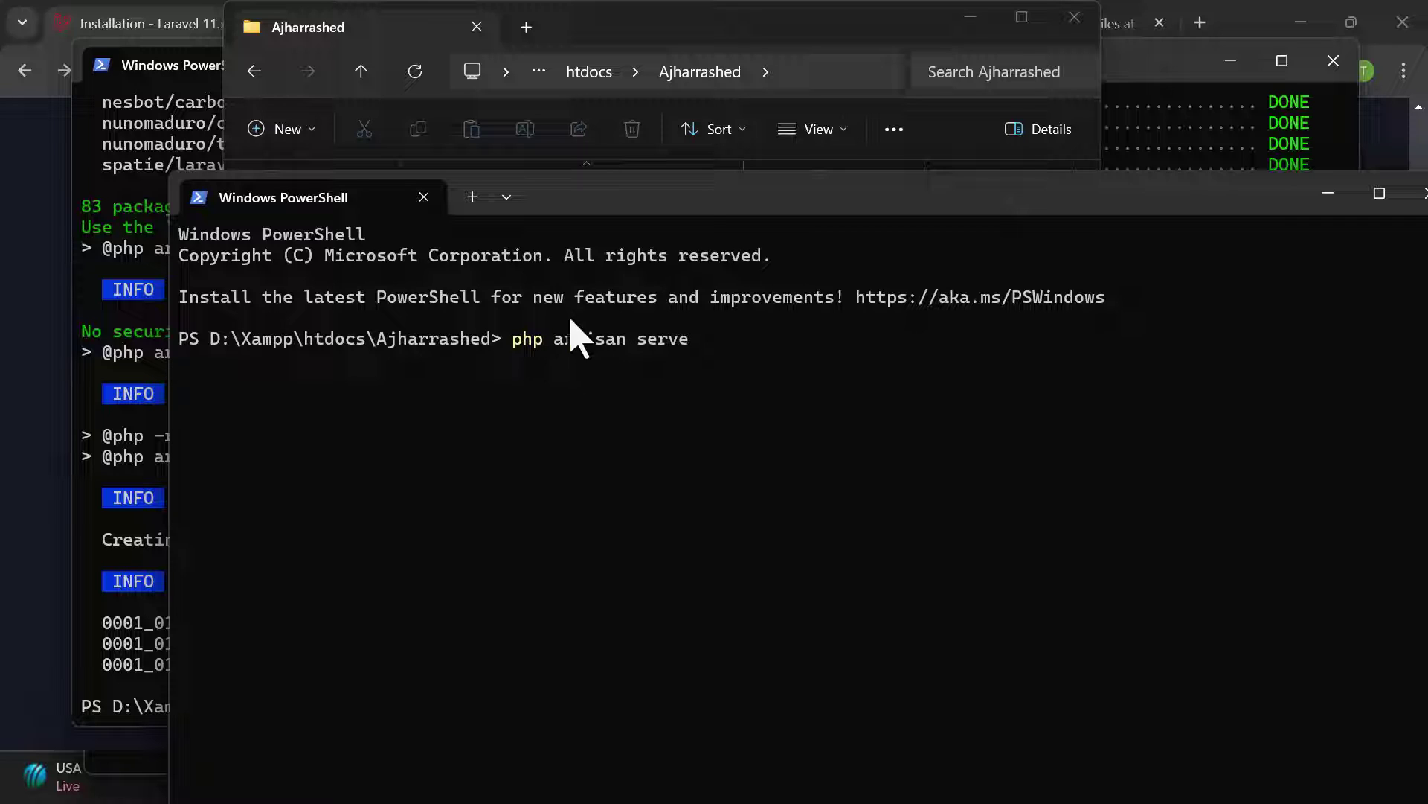
key("Return")
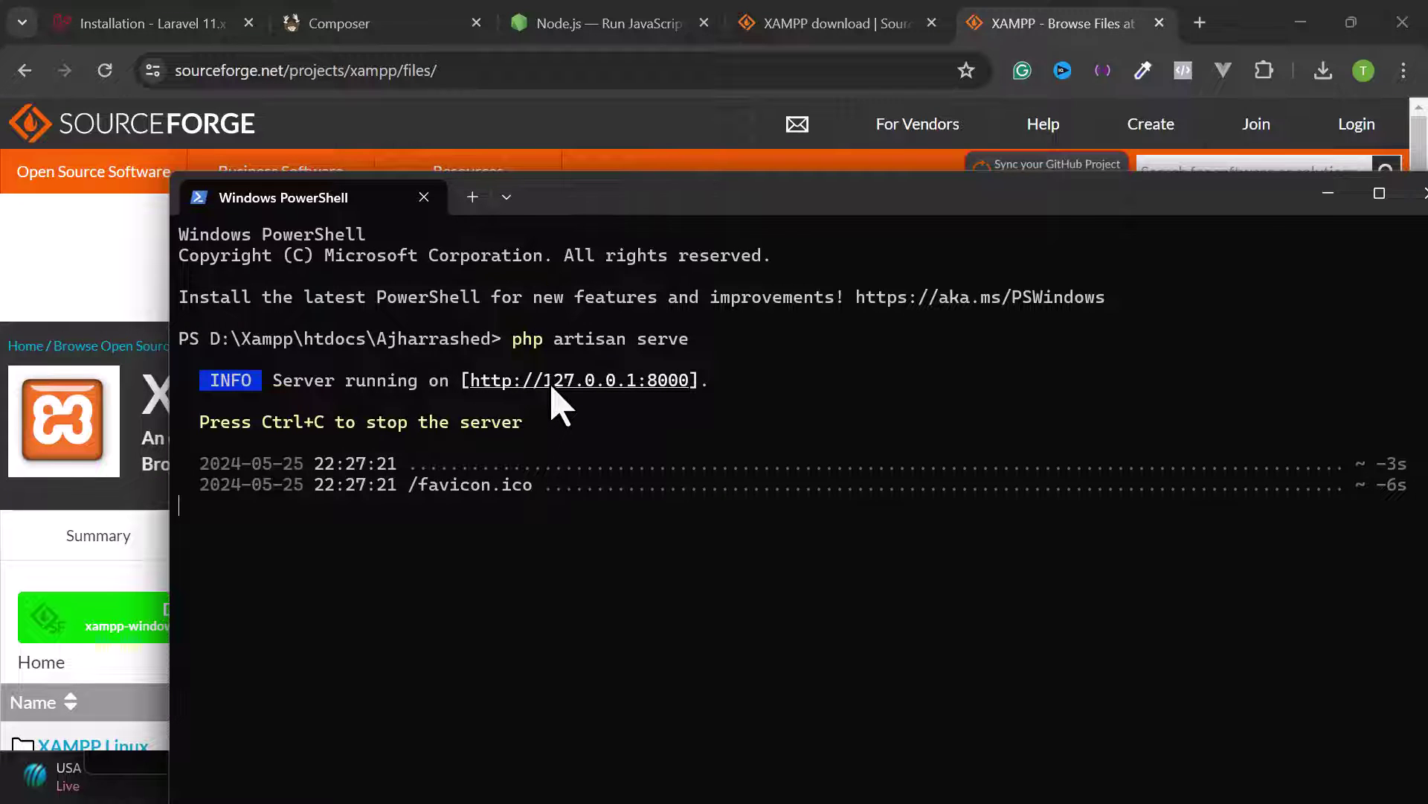
left_click(550, 381, "ctrl")
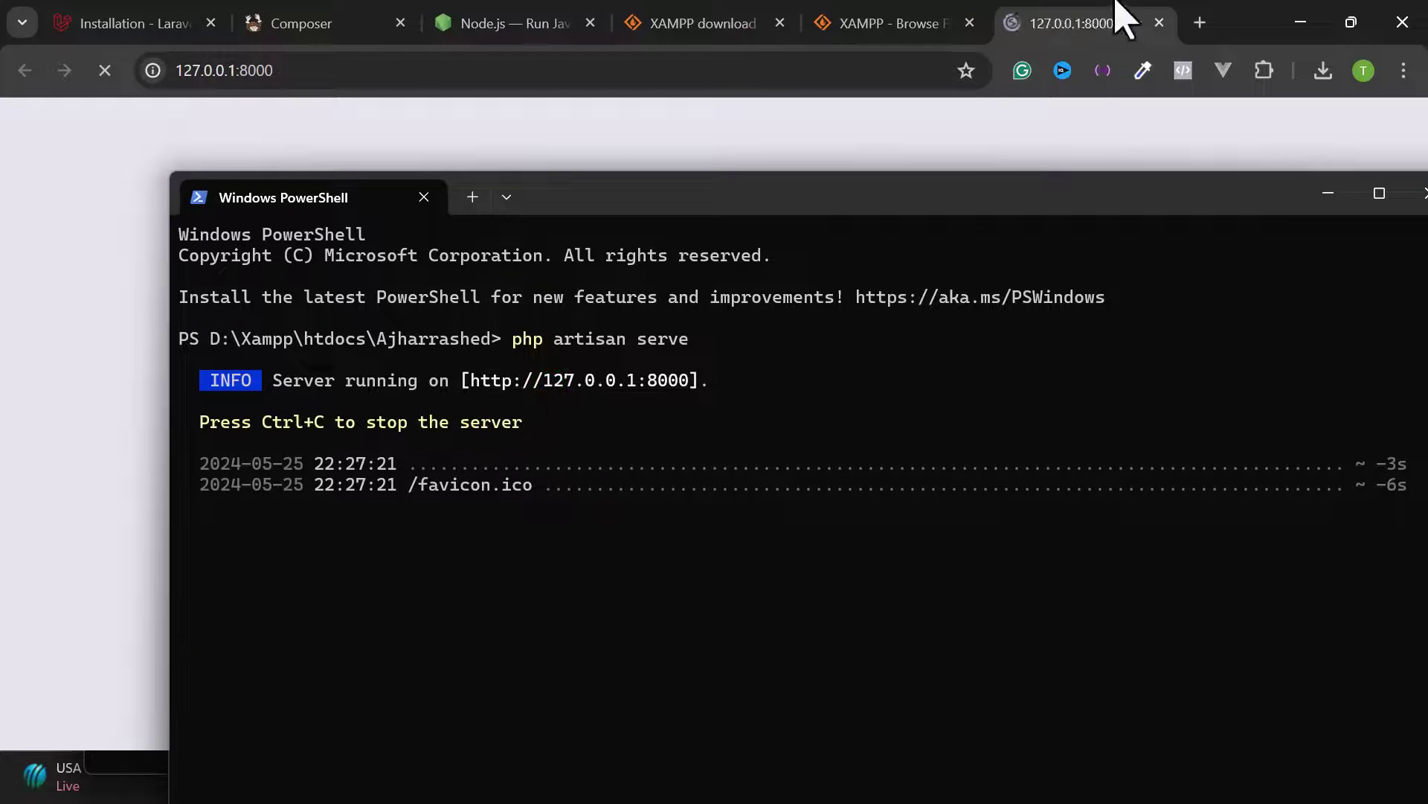
left_click(1075, 33)
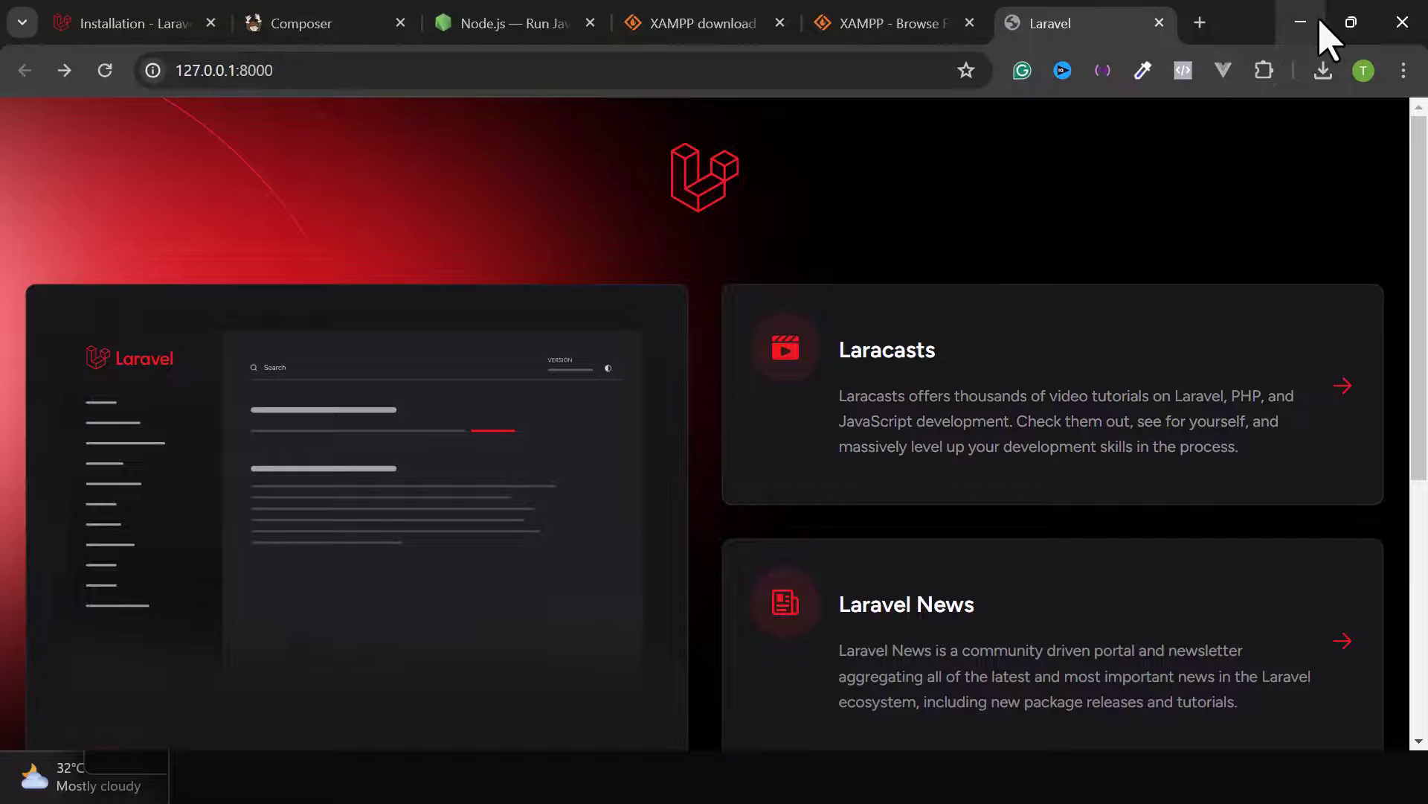
left_click(1348, 22)
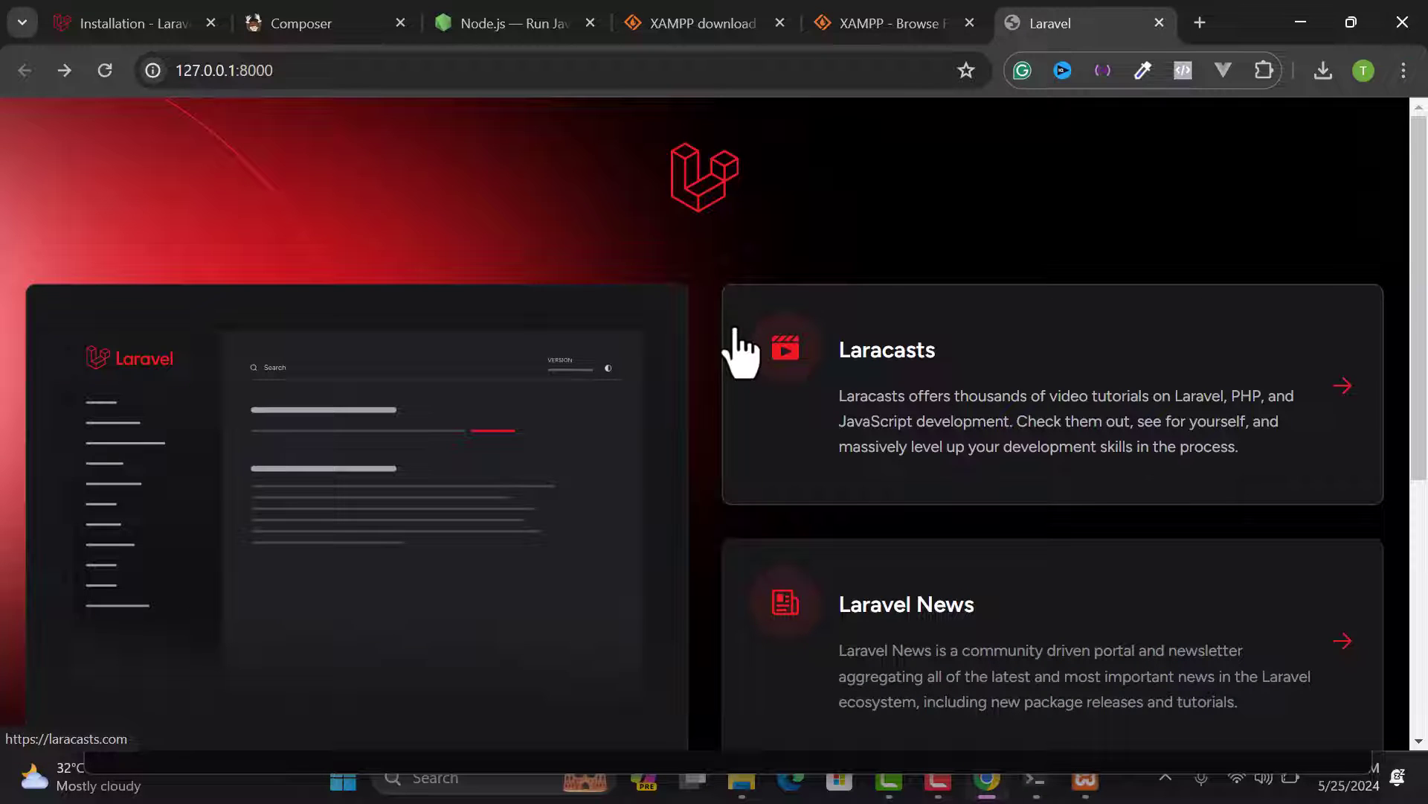
- Search the web for "visual studio code" in a new browser tab and open its download page at the Windows installer
left_click(1198, 24)
type("visual studio code")
key("Return")
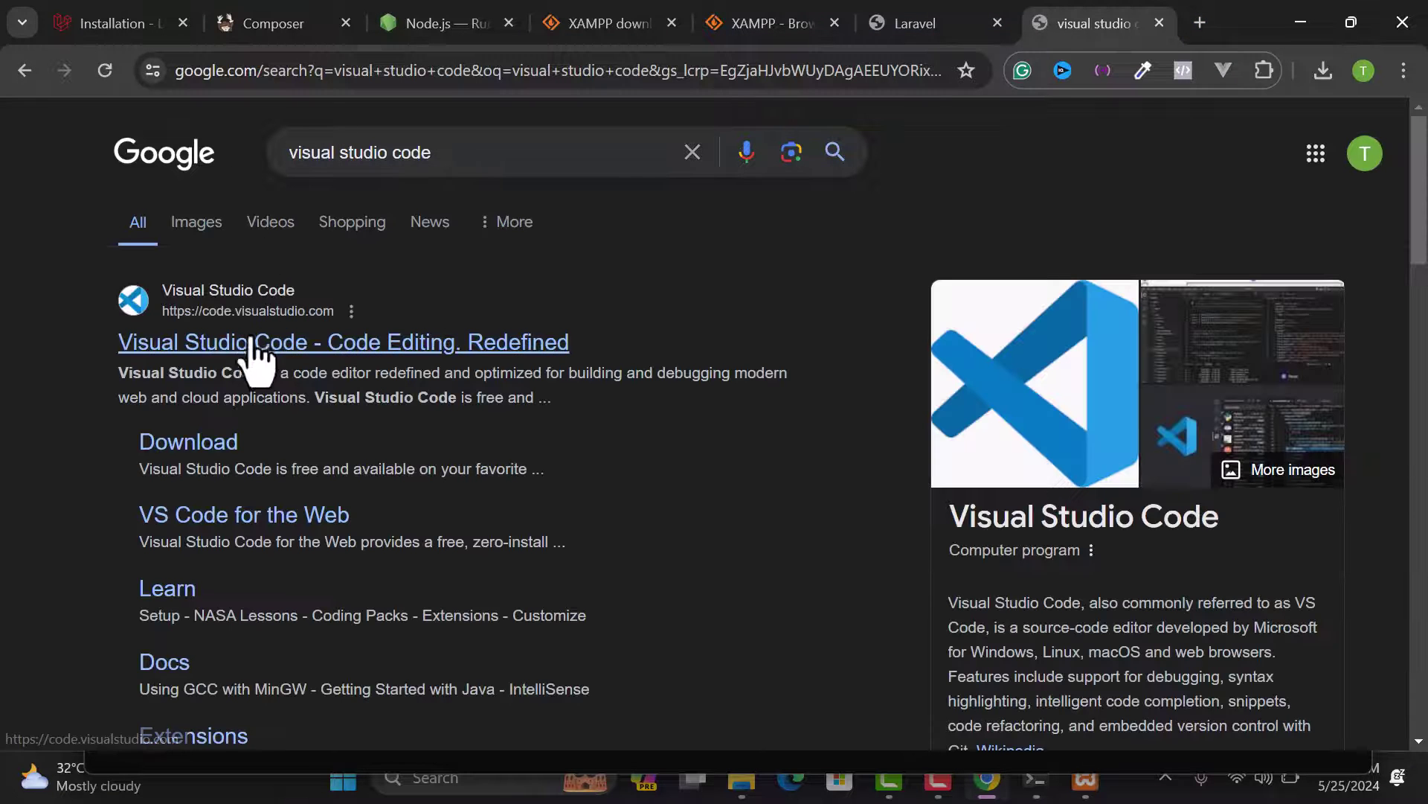
left_click(214, 446)
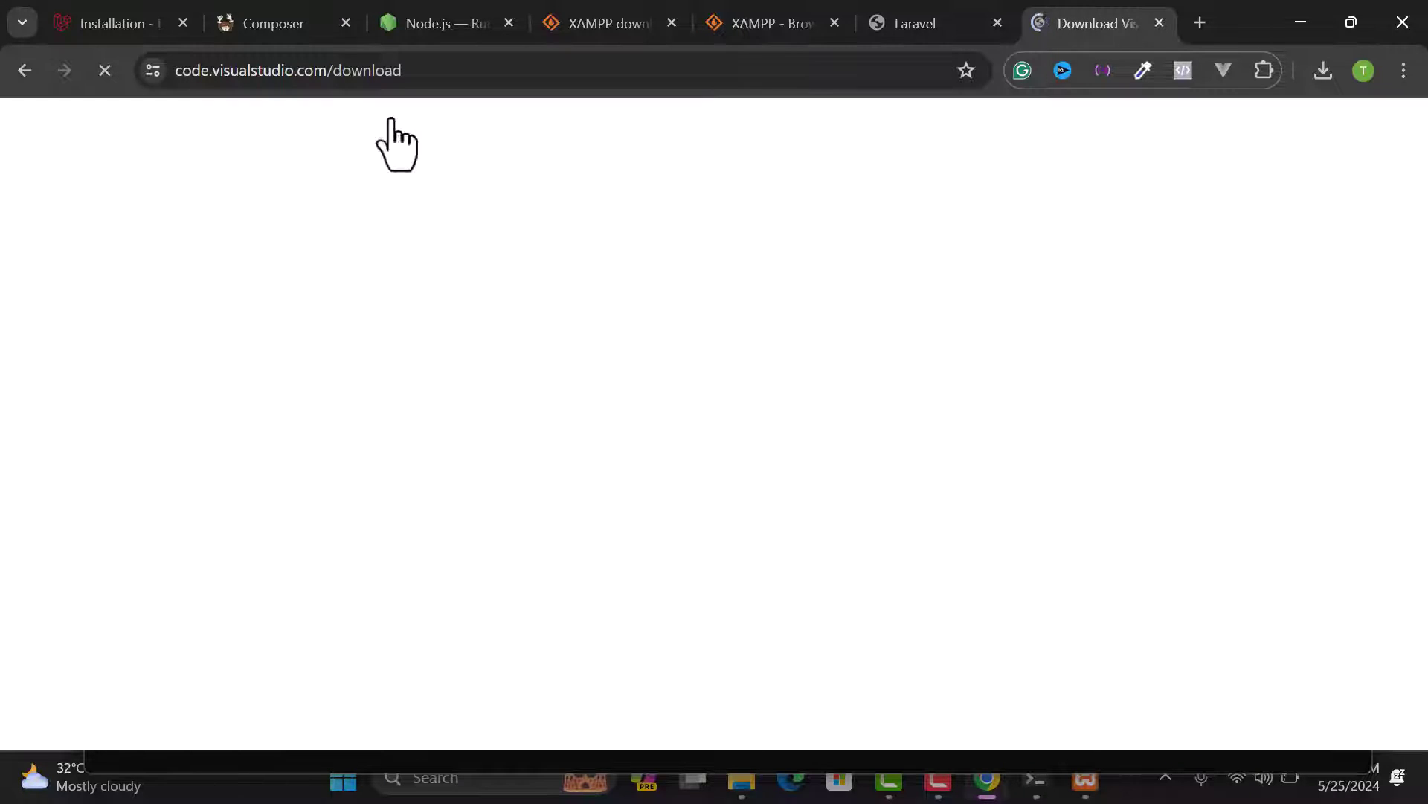
scroll(290, 443, "down", 3)
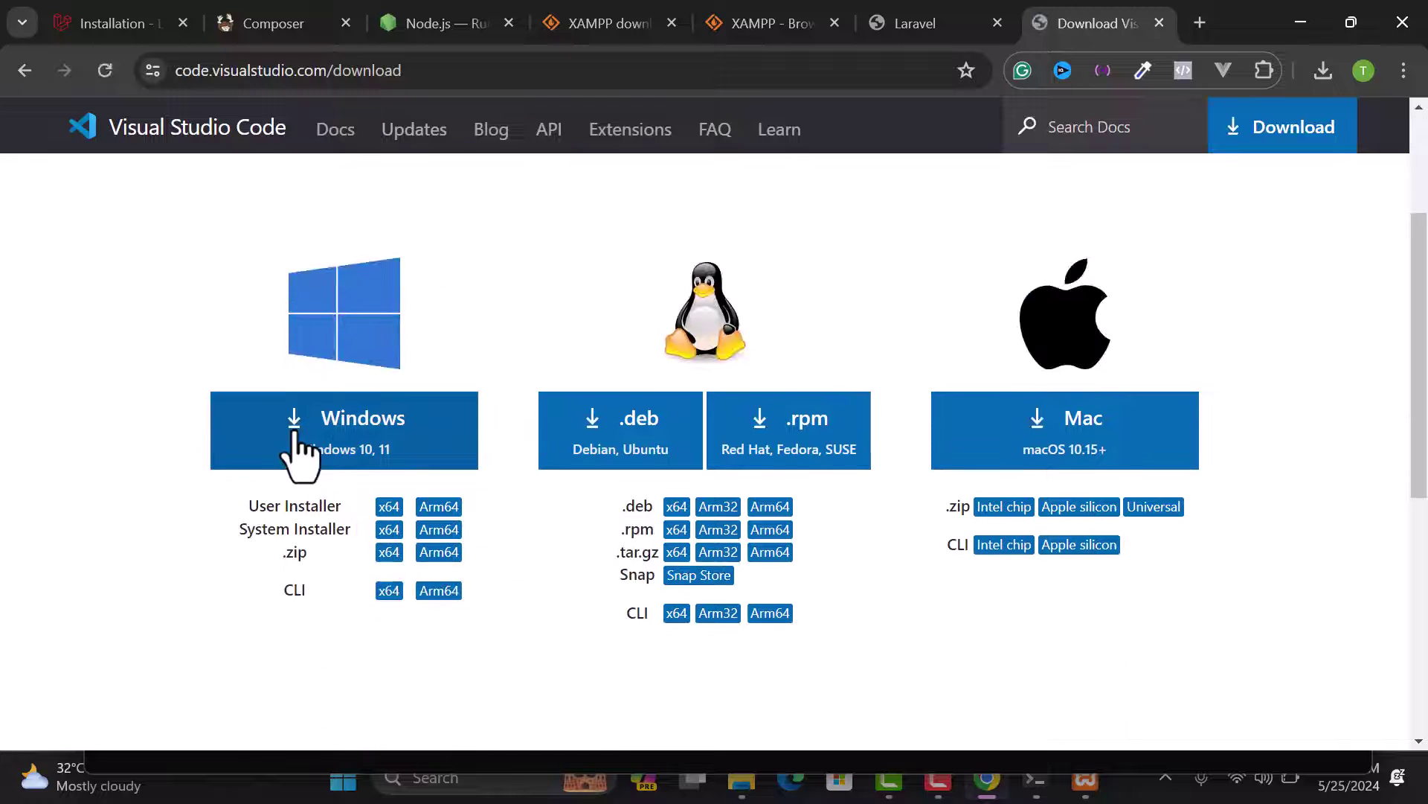
- Start downloading the Visual Studio Code installer for Windows and cancel that download
left_click(336, 433)
left_click(1323, 70)
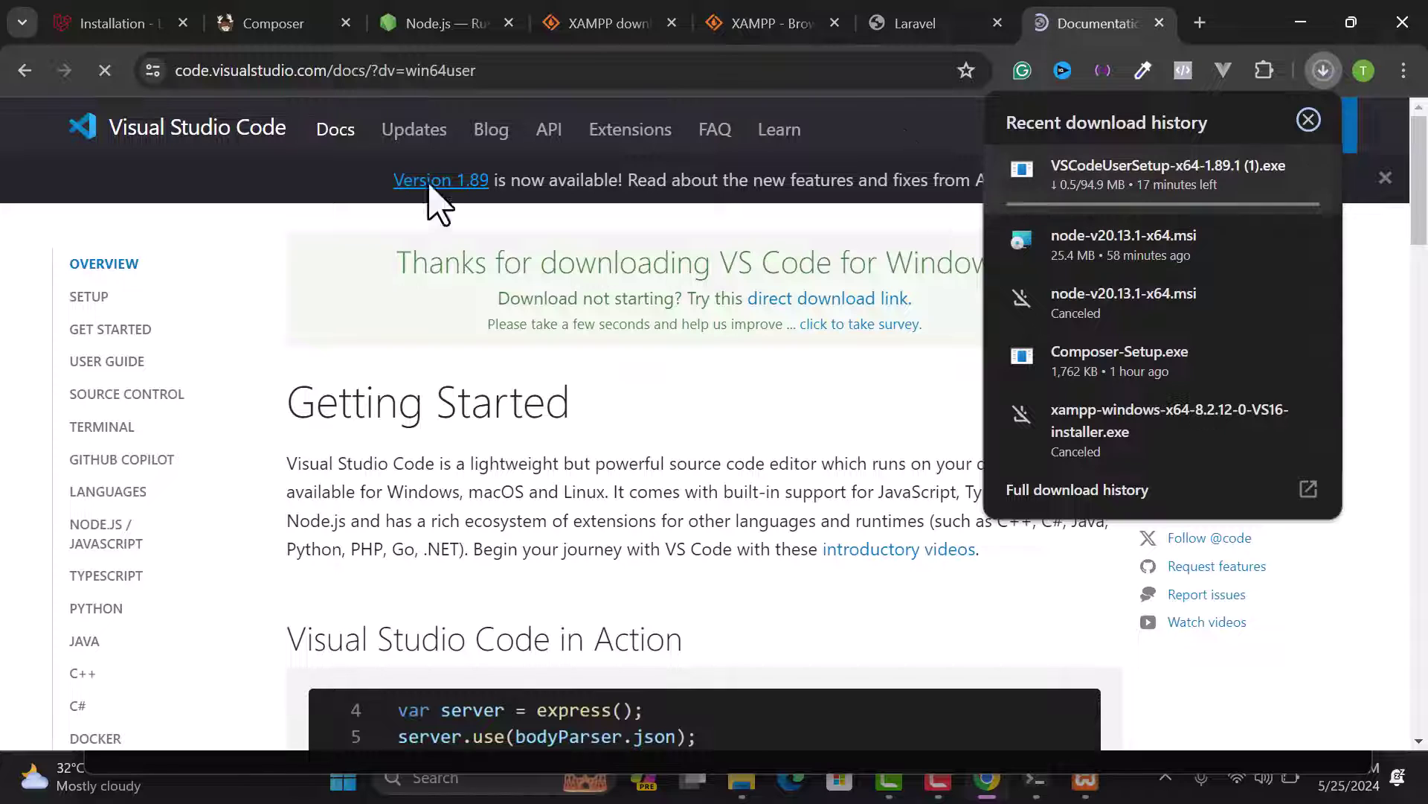
left_click(1303, 168)
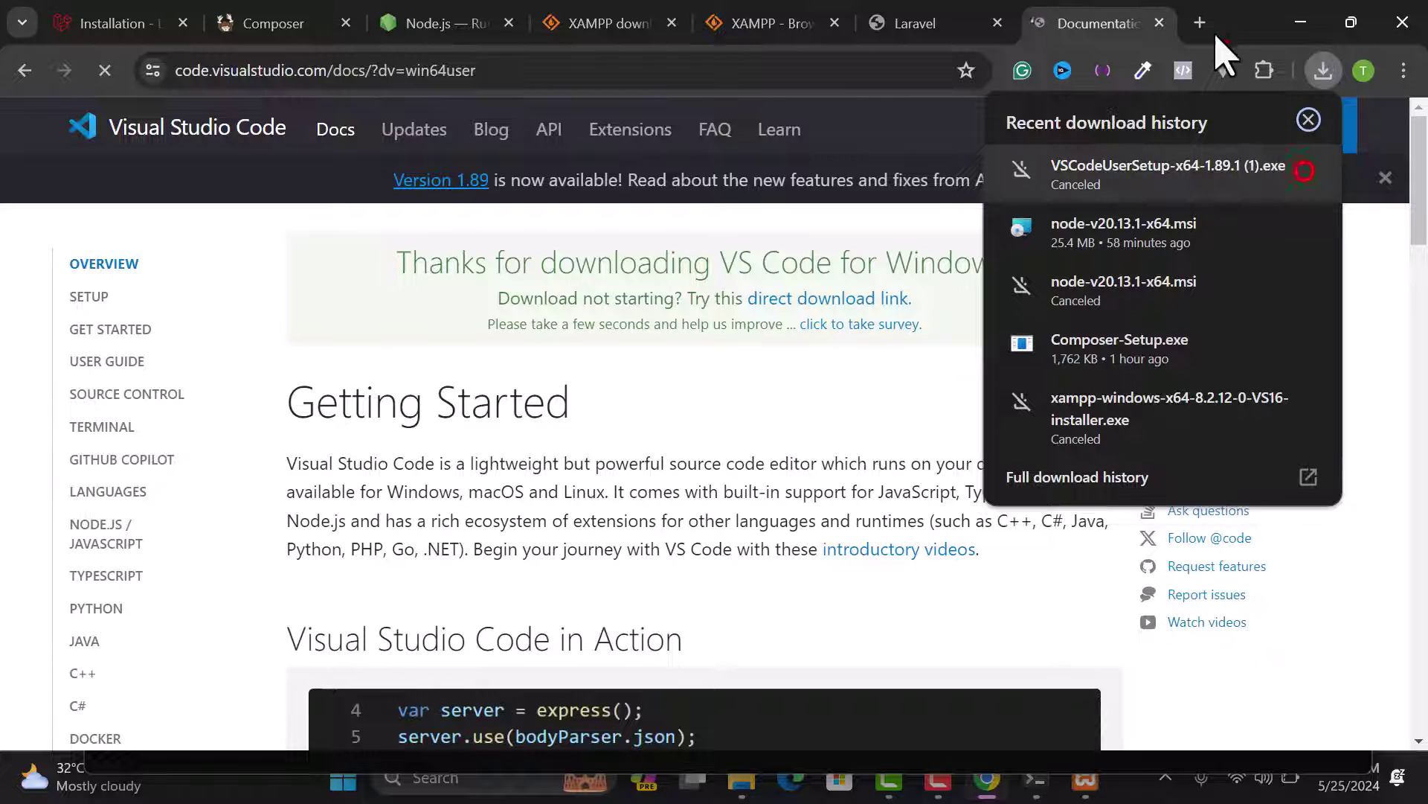
- Leave the browser, launch Visual Studio Code and open the Laravel project folder from htdocs in it
left_click(1298, 21)
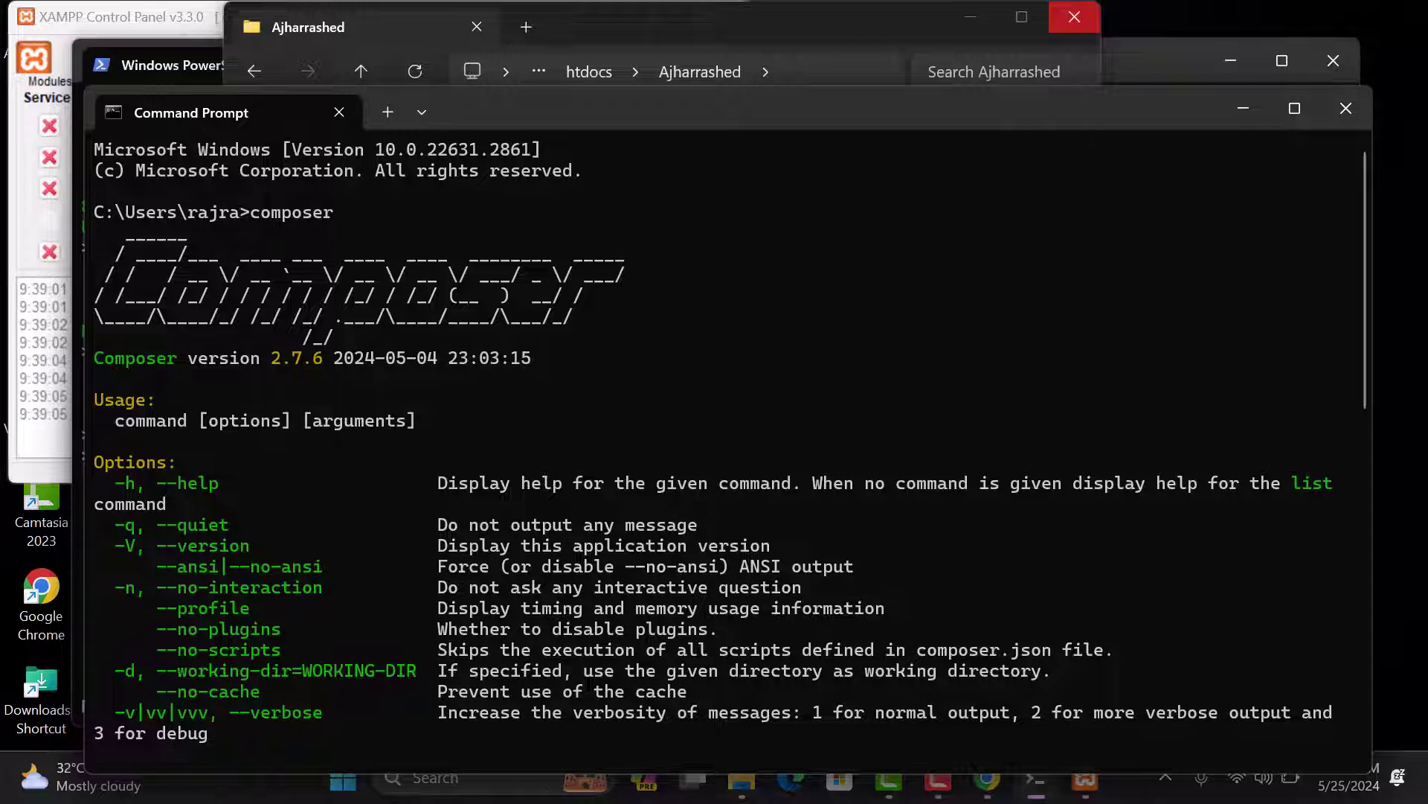
left_click(741, 782)
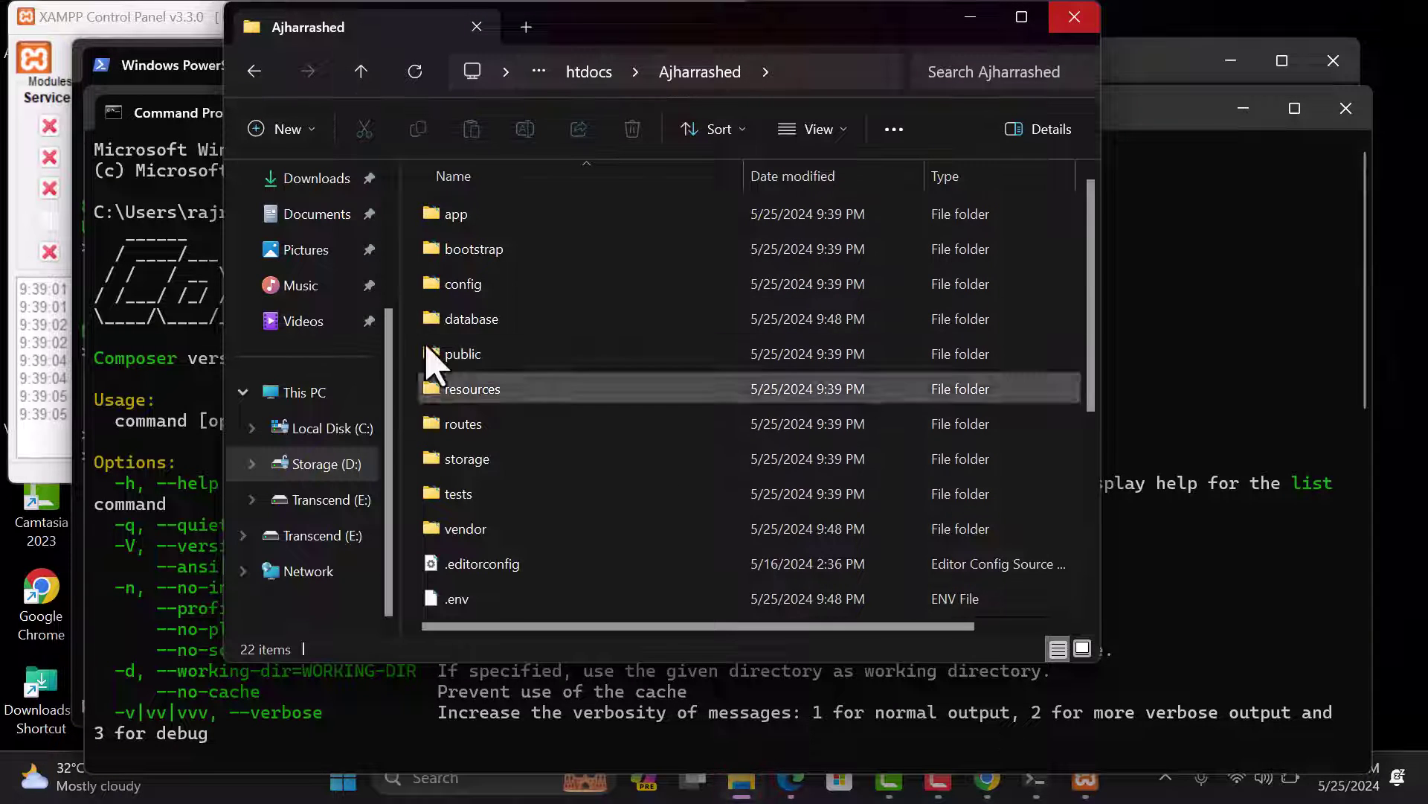
left_click(413, 73)
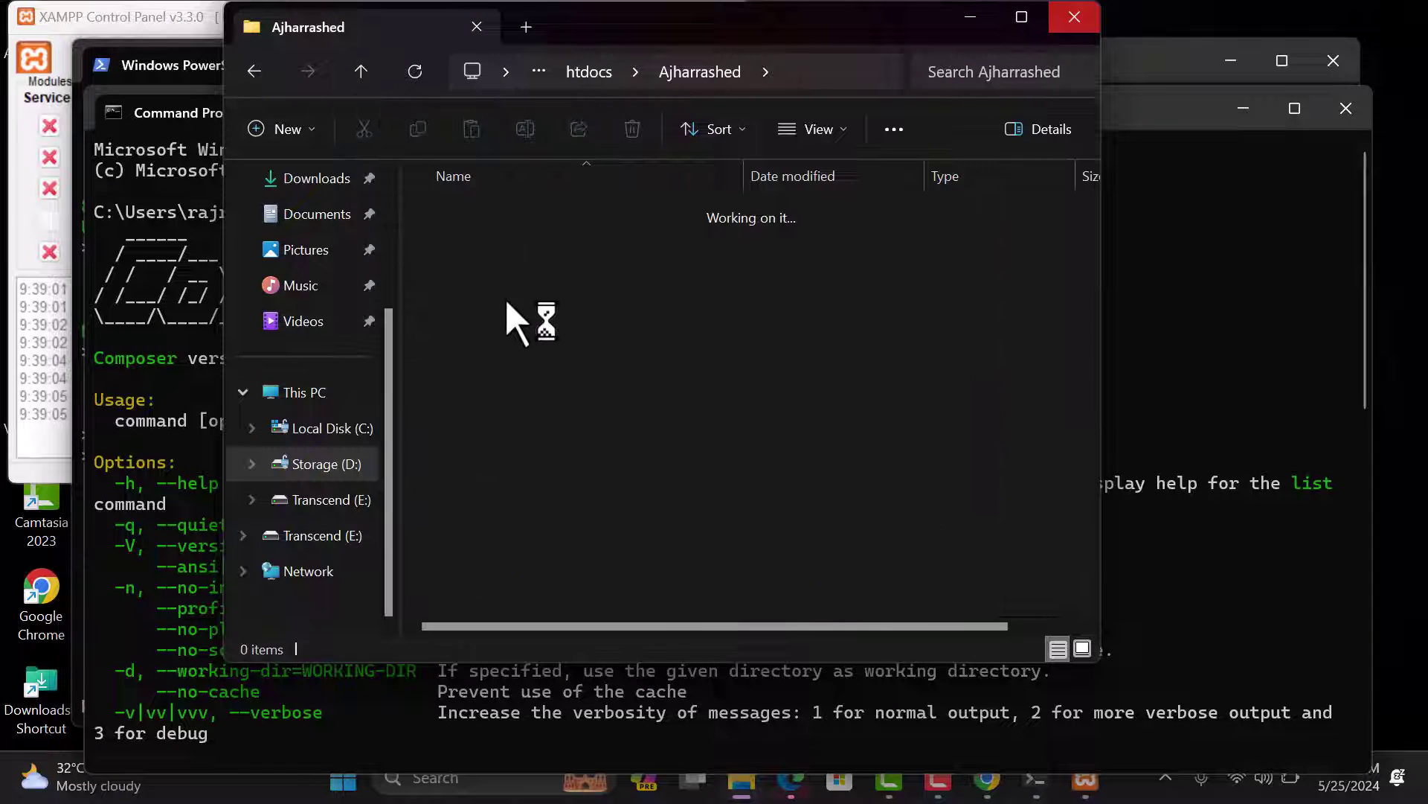
key("super")
type("visual")
left_click(531, 222)
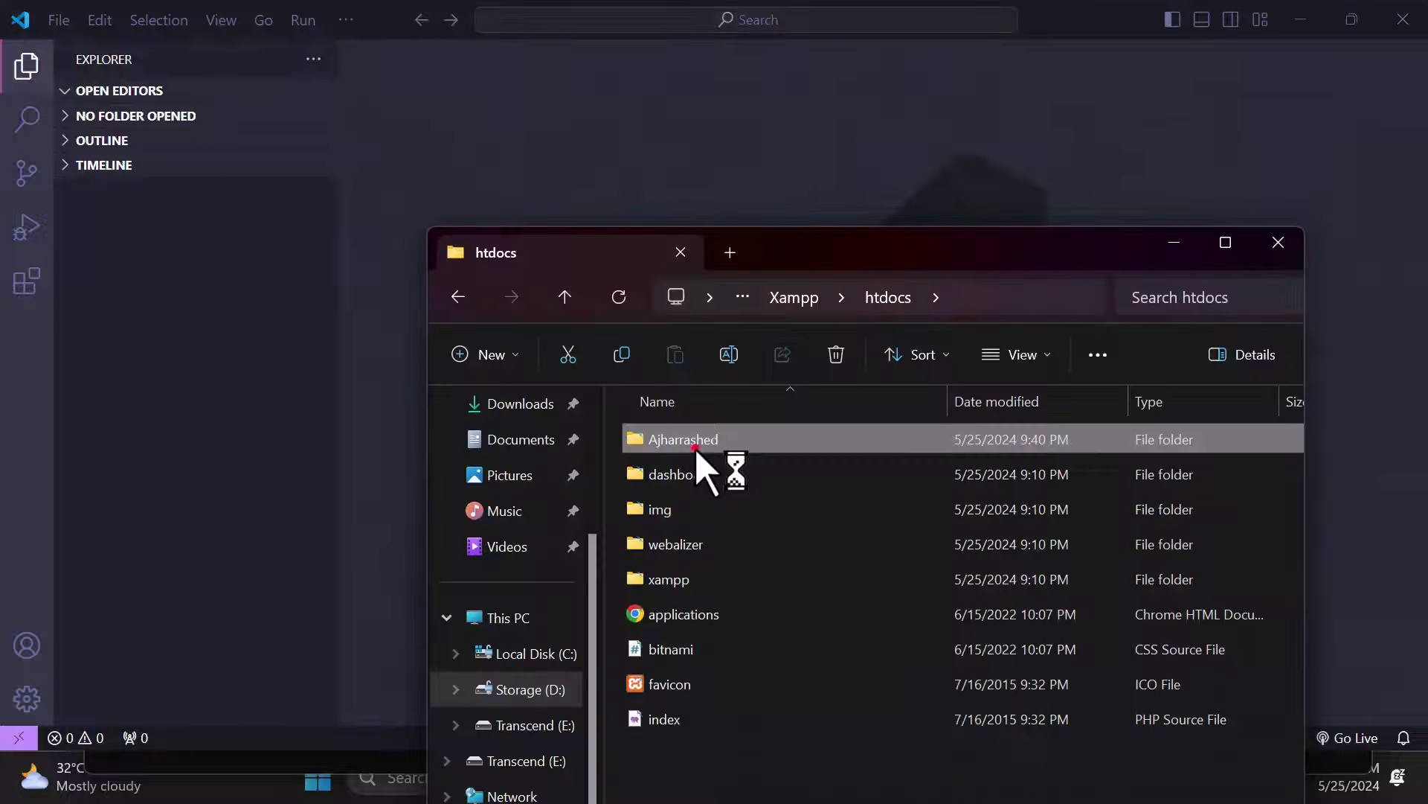
left_click_drag(695, 443, 536, 211)
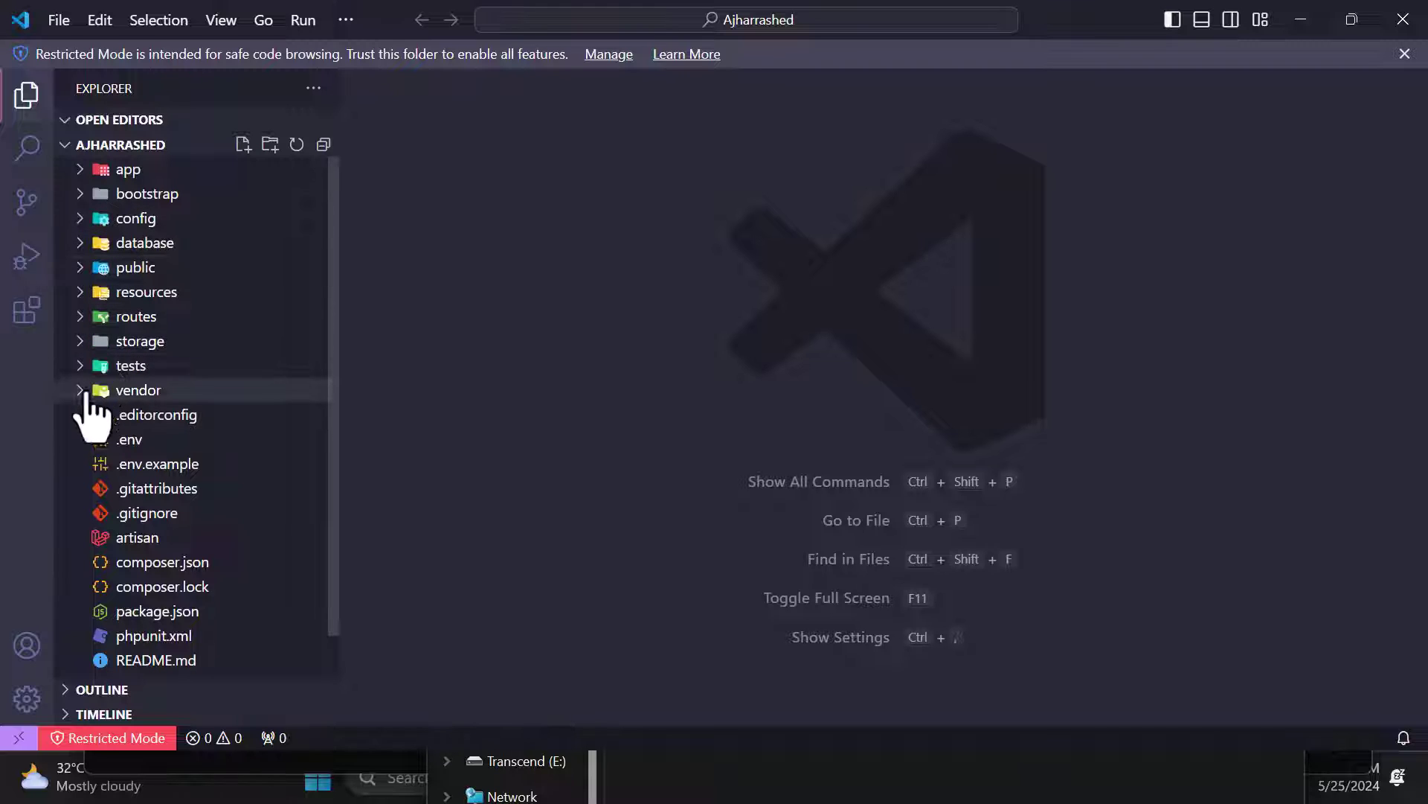
- Open the welcome.blade.php file from the project's resources/views folder
left_click(90, 298)
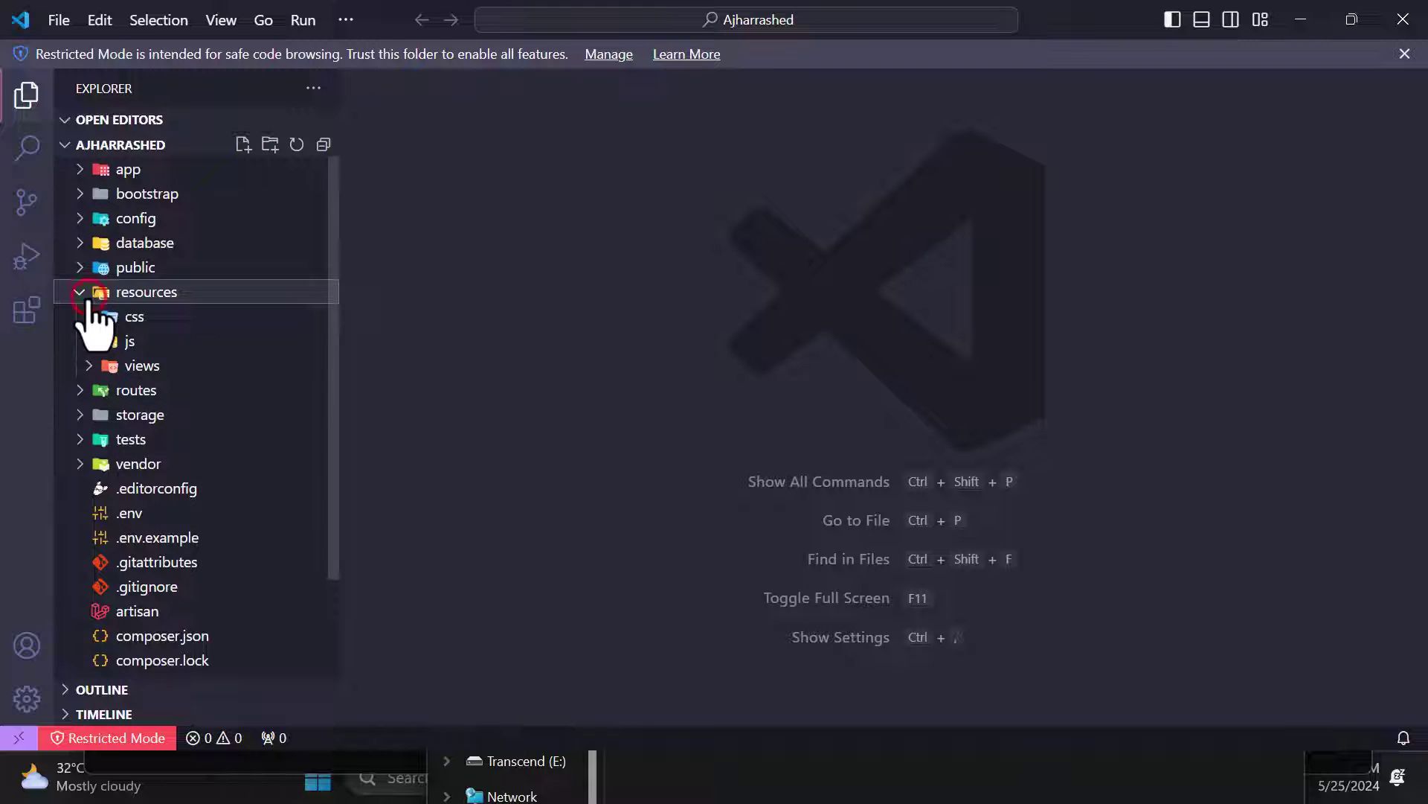
left_click(91, 369)
left_click(178, 389)
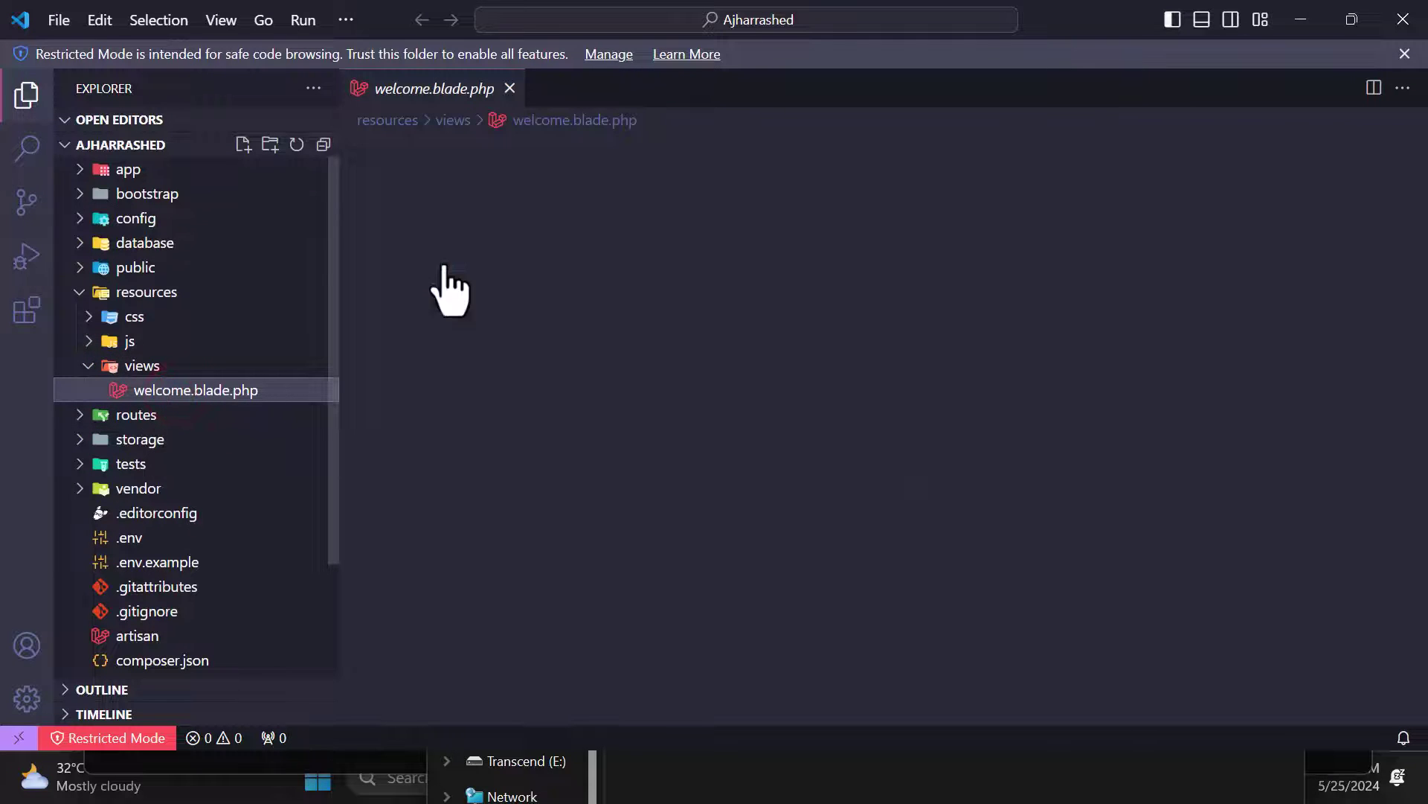
- Replace everything inside the body of welcome.blade.php with an h2 heading reading "Test" and save the file
scroll(722, 476, "down", 2)
left_click_drag(489, 376, 691, 779)
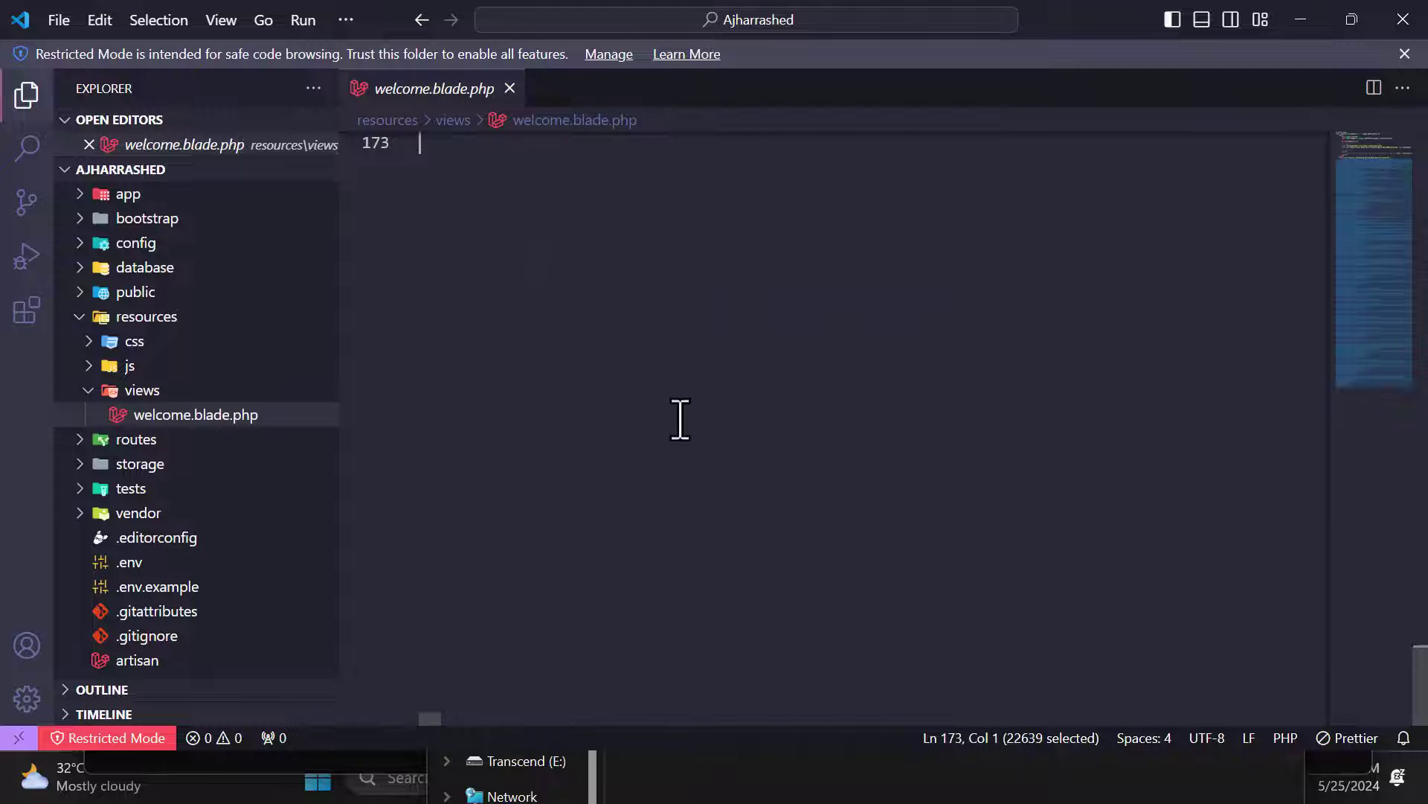
scroll(680, 418, "up", 4)
left_click_drag(680, 419, 632, 350)
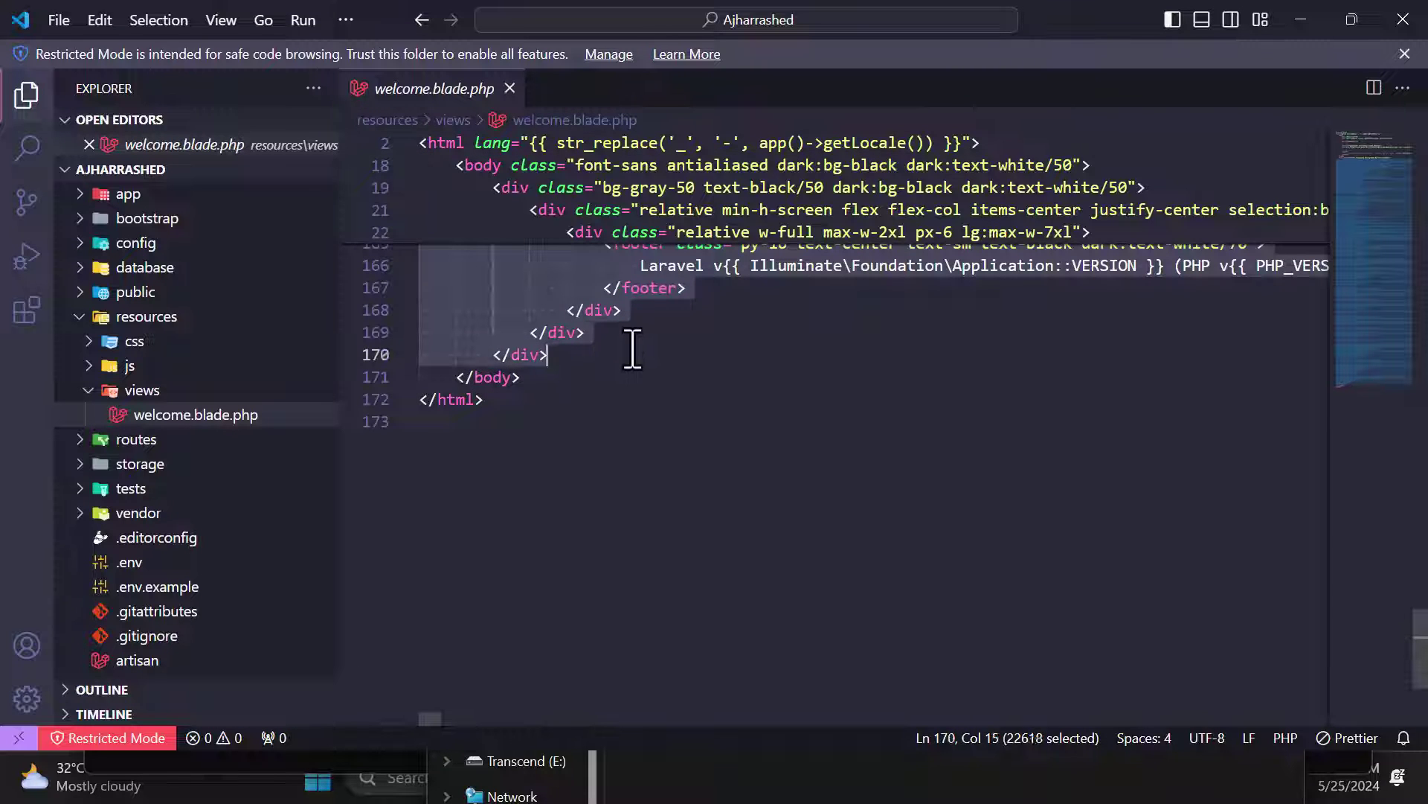
key("BackSpace")
type("h2")
key("Tab")
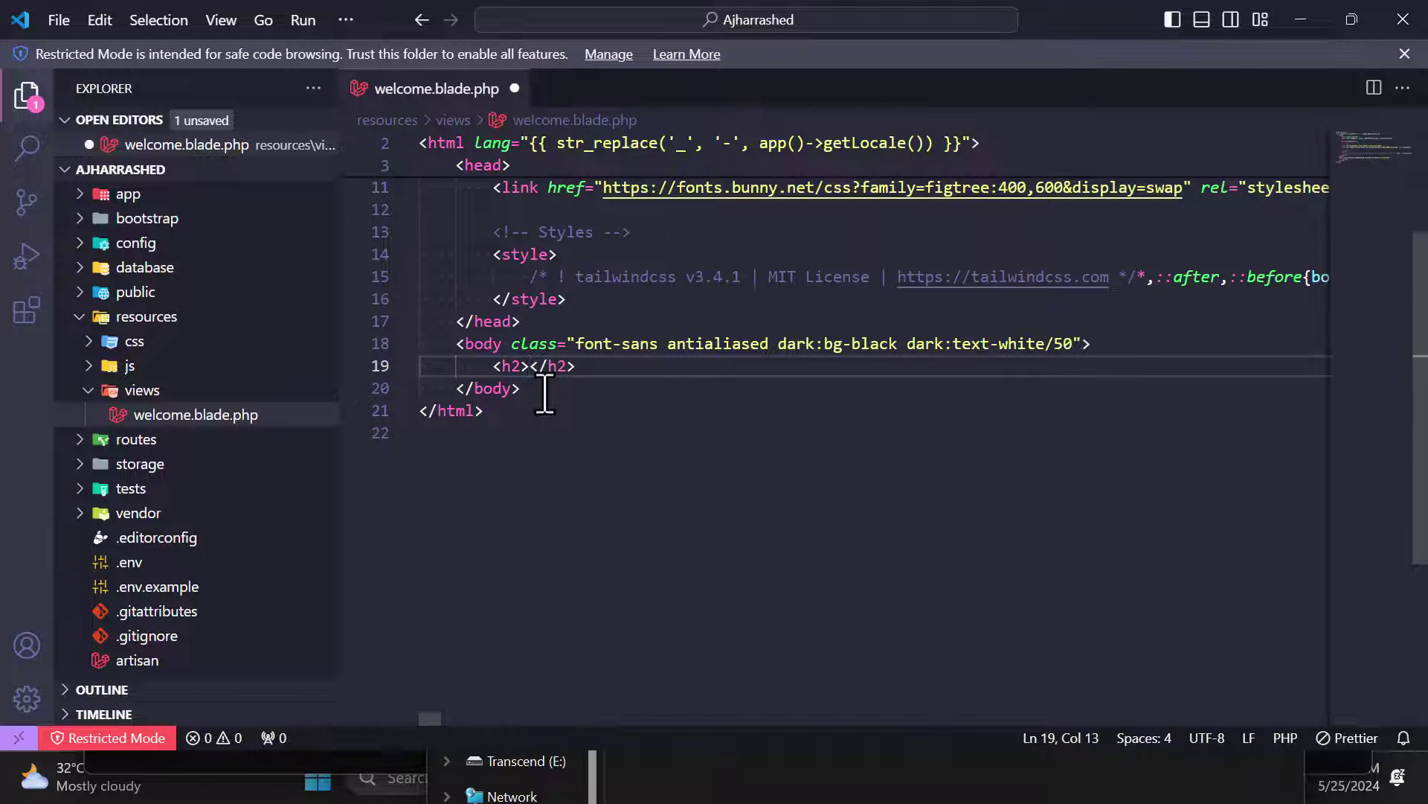
type("Test")
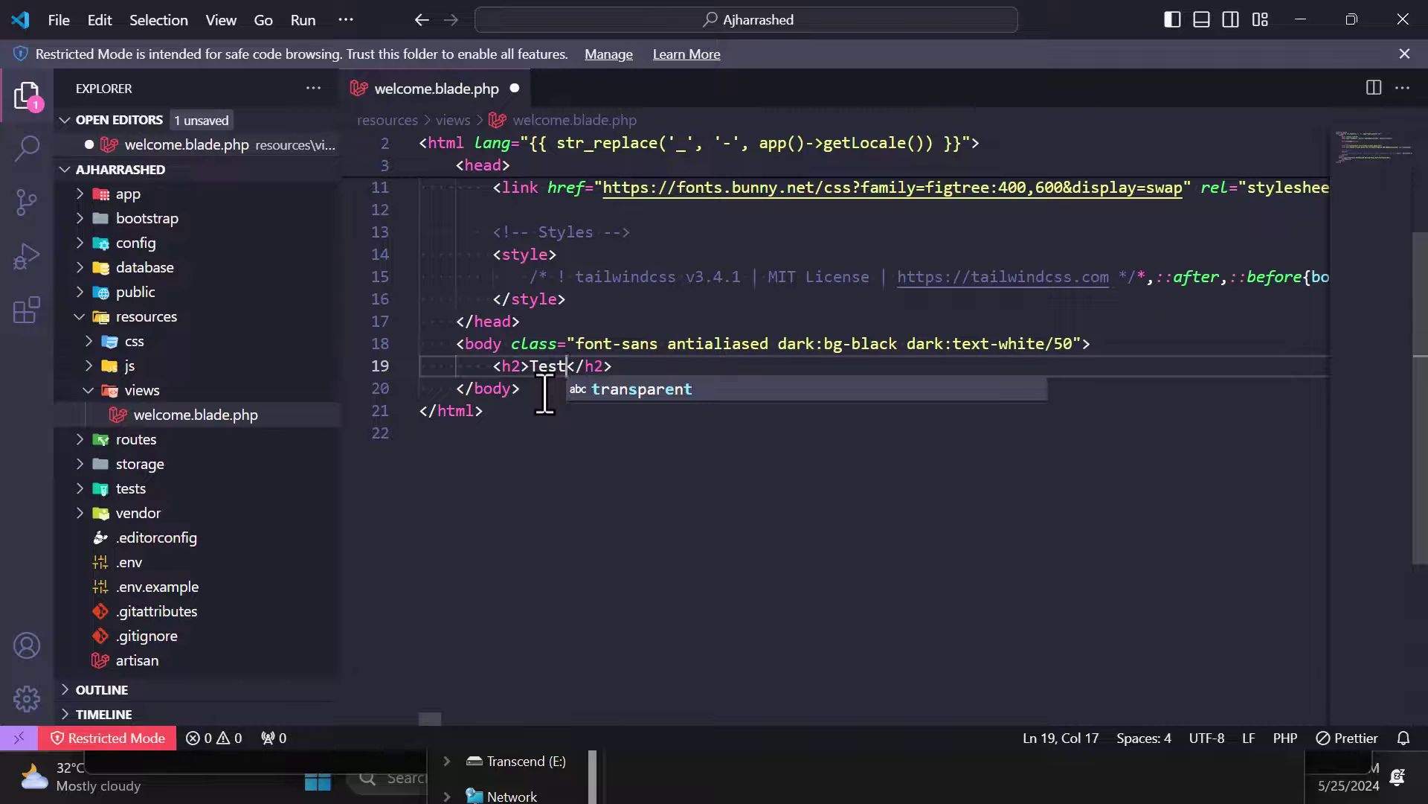
key("ctrl+s")
- Switch to the browser, reload the Laravel page at 127.0.0.1:8000 and check the heading text shown on it
key("super")
left_click(958, 780)
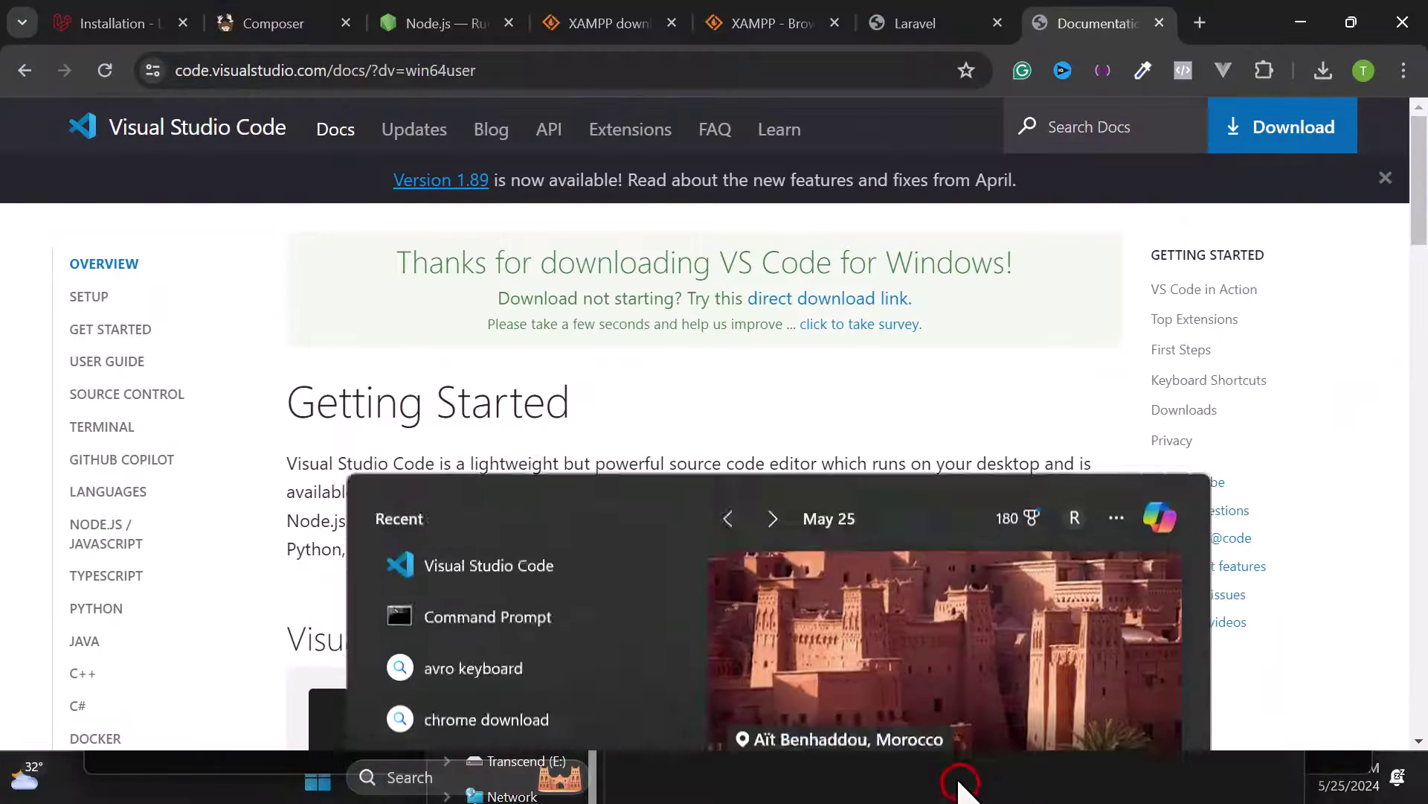
left_click(921, 26)
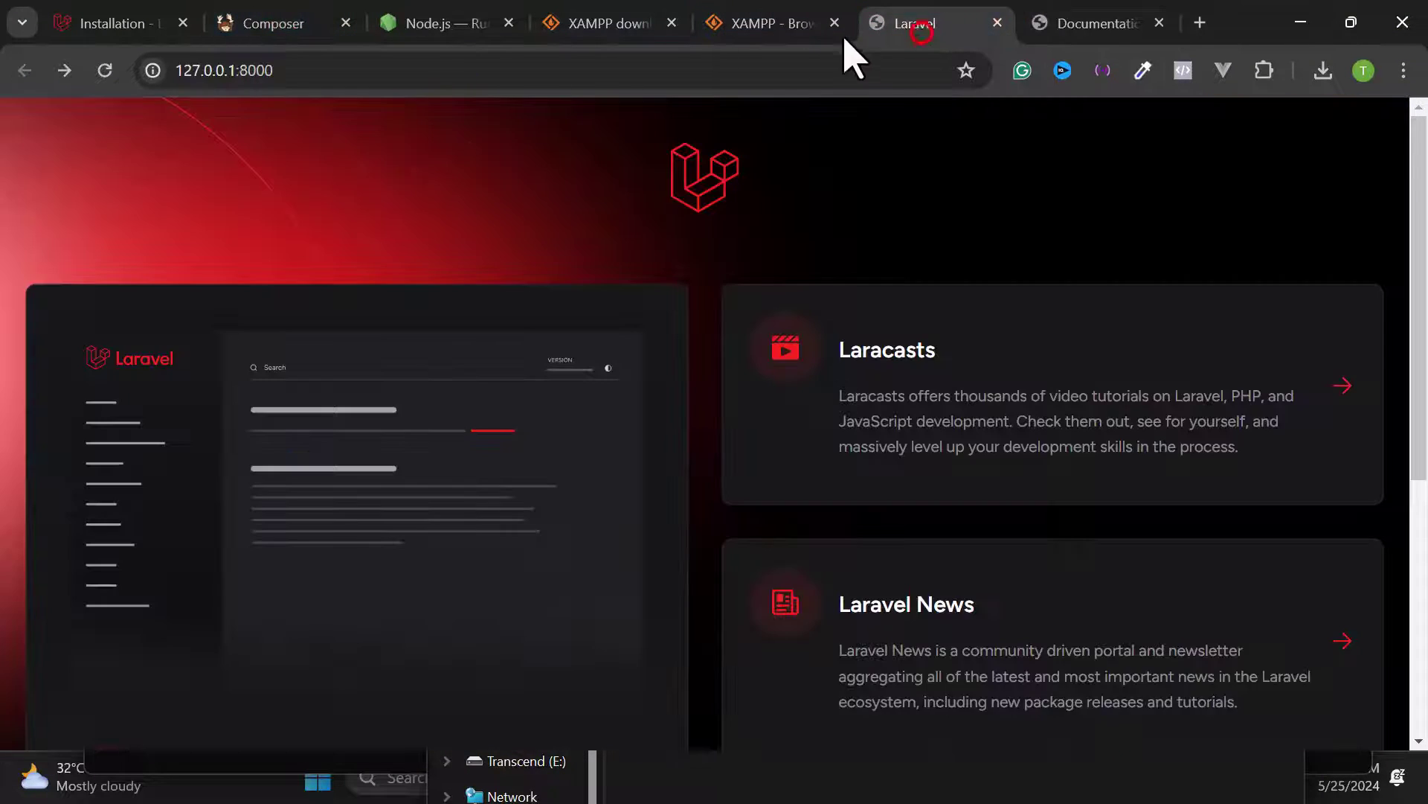
left_click(104, 71)
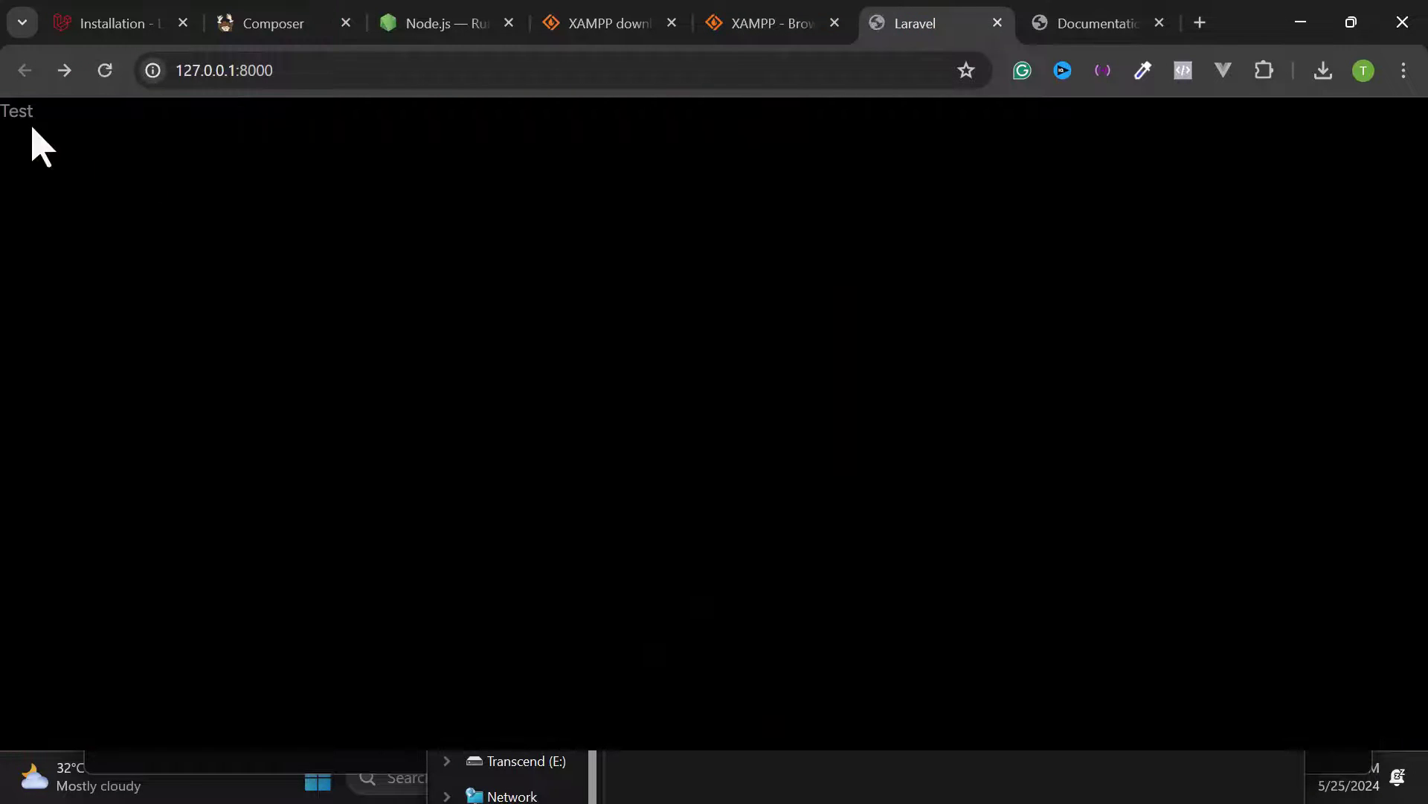
left_click(124, 131)
left_click_drag(2, 113, 186, 188)
left_click(536, 294)
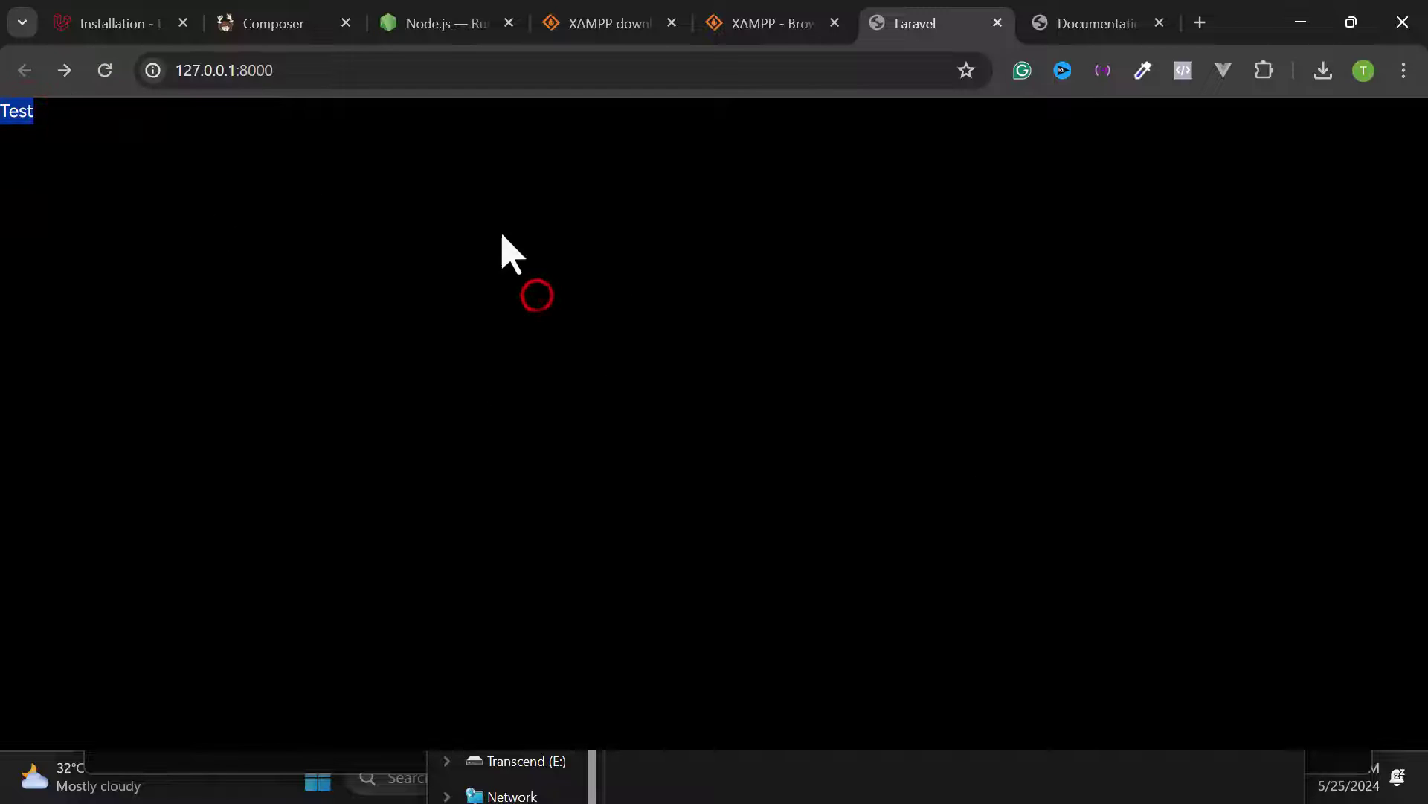